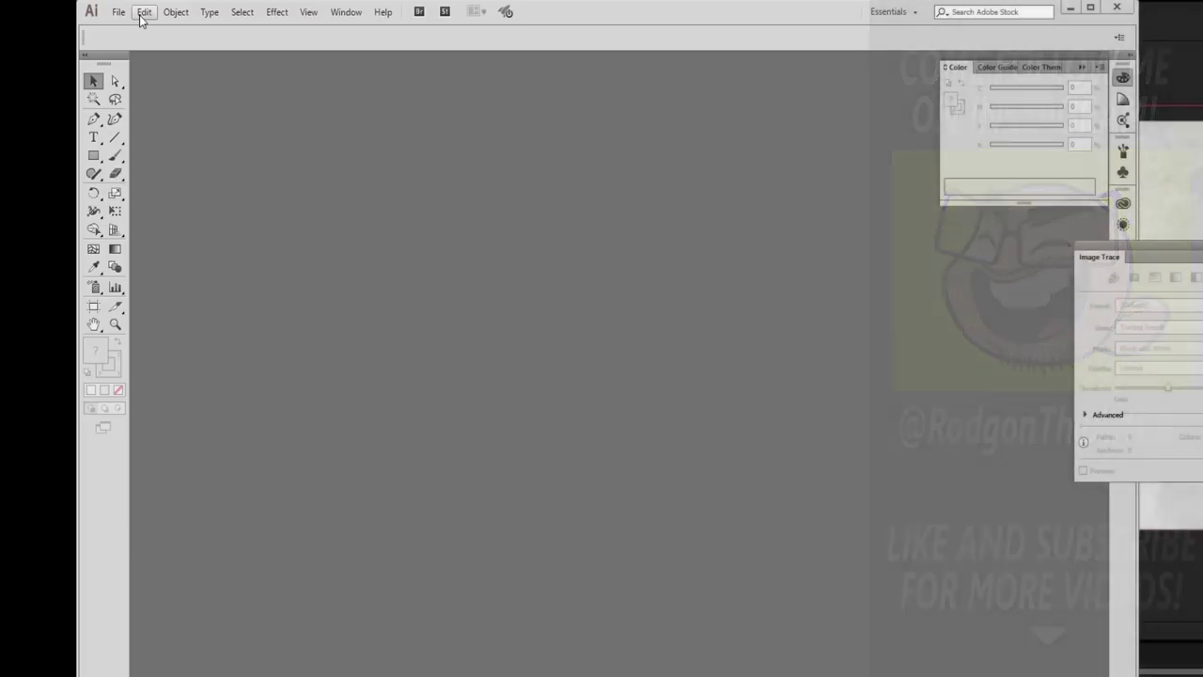
Open the archie t shirt sketch file from the 83 - ARchie T shirt folder on the Desktop.
click(118, 11)
click(141, 59)
click(246, 34)
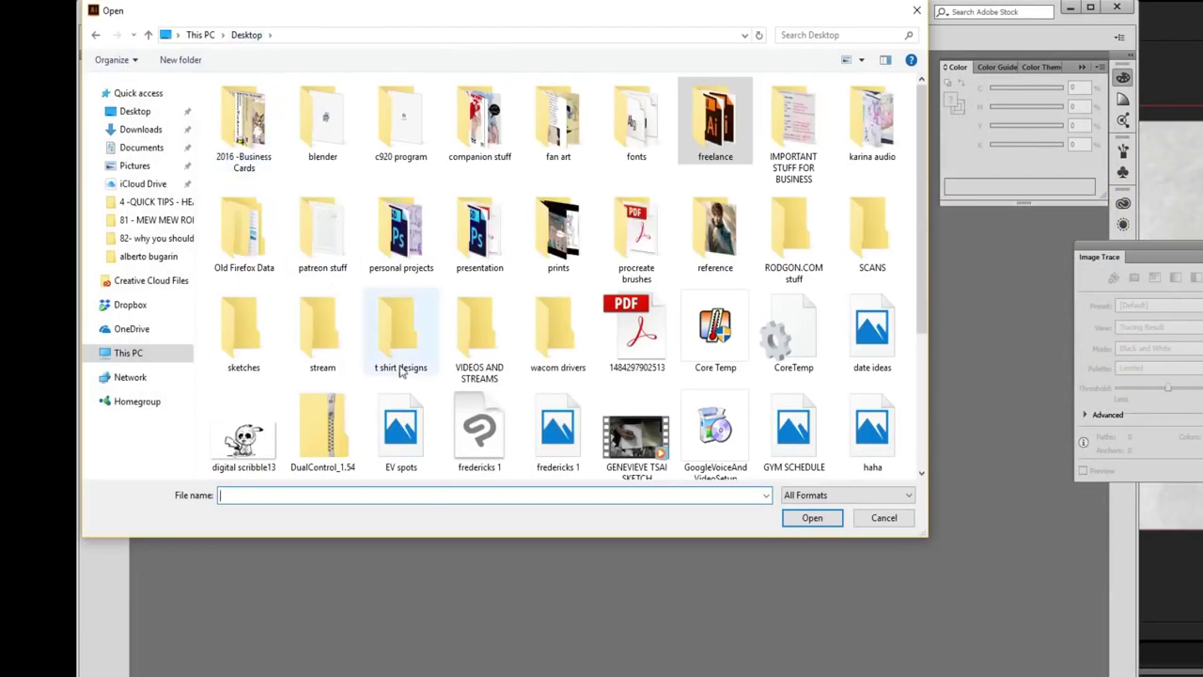
scroll(470, 282, down, 3)
double_click(483, 132)
double_click(254, 169)
double_click(266, 174)
click(313, 123)
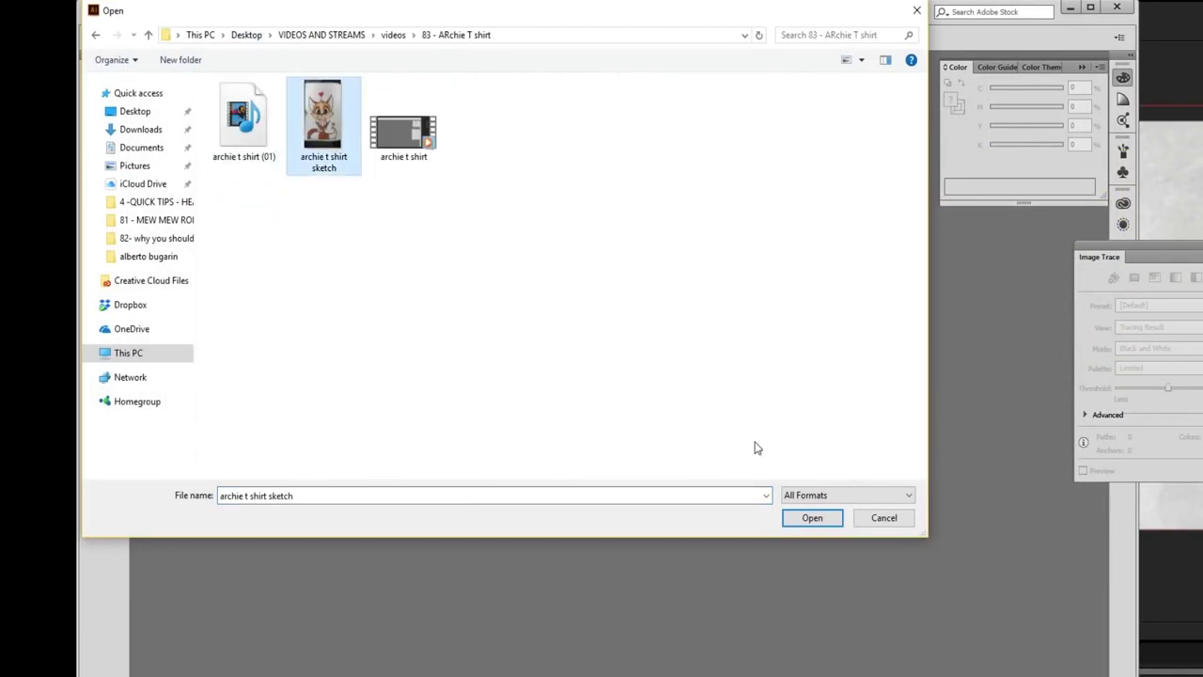
Scale the sketch photo down and rotate it slightly clockwise to straighten it.
click(812, 517)
key(z)
alt+click(467, 272)
alt+click(669, 438)
key(v)
drag(664, 553, 661, 505)
drag(684, 295, 701, 317)
click(822, 336)
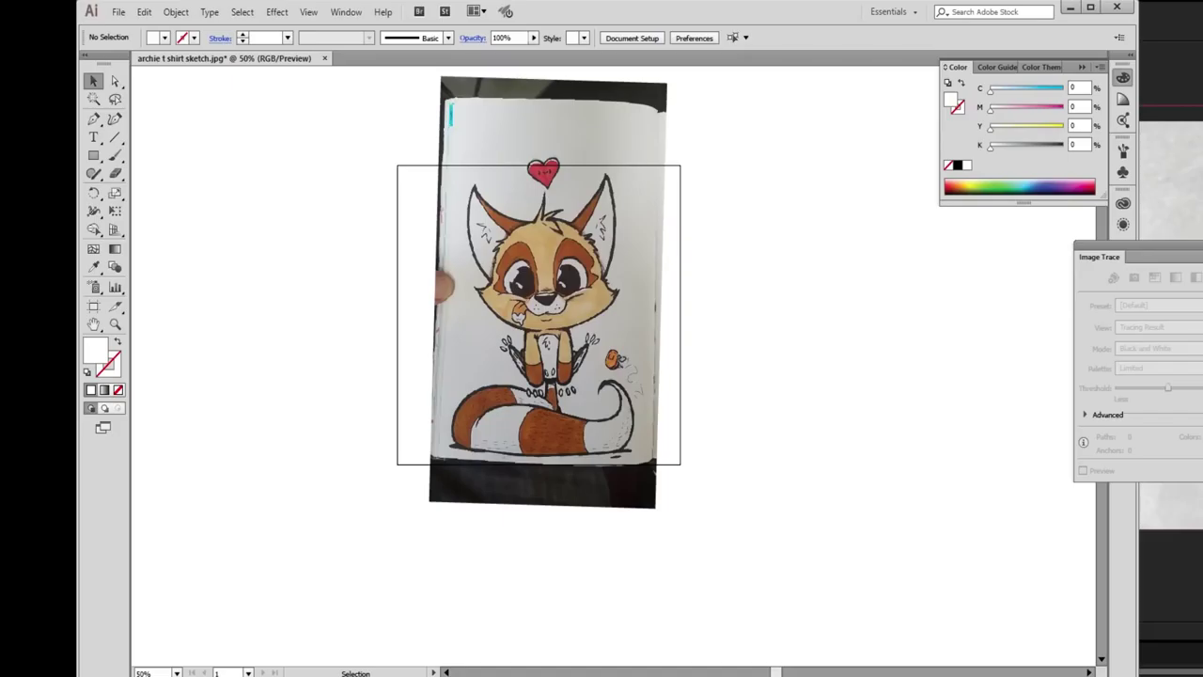
Make Layer 1 a dimmed template and add a new Layer 2 above it.
key(F7)
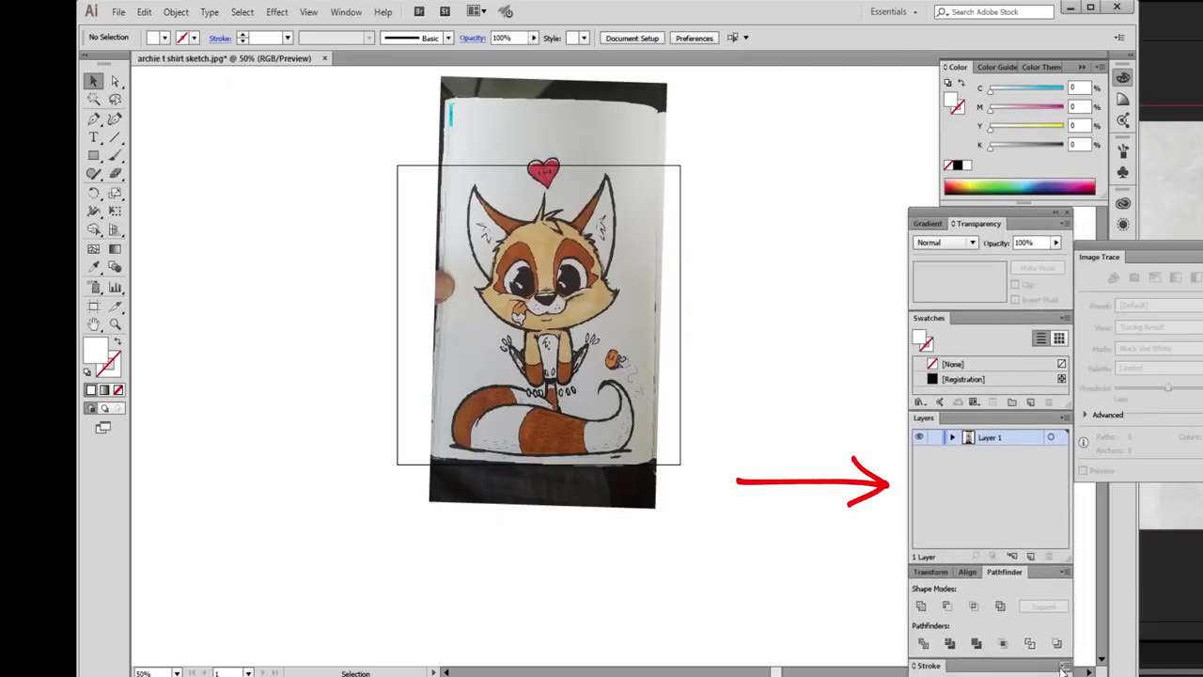
double_click(1015, 437)
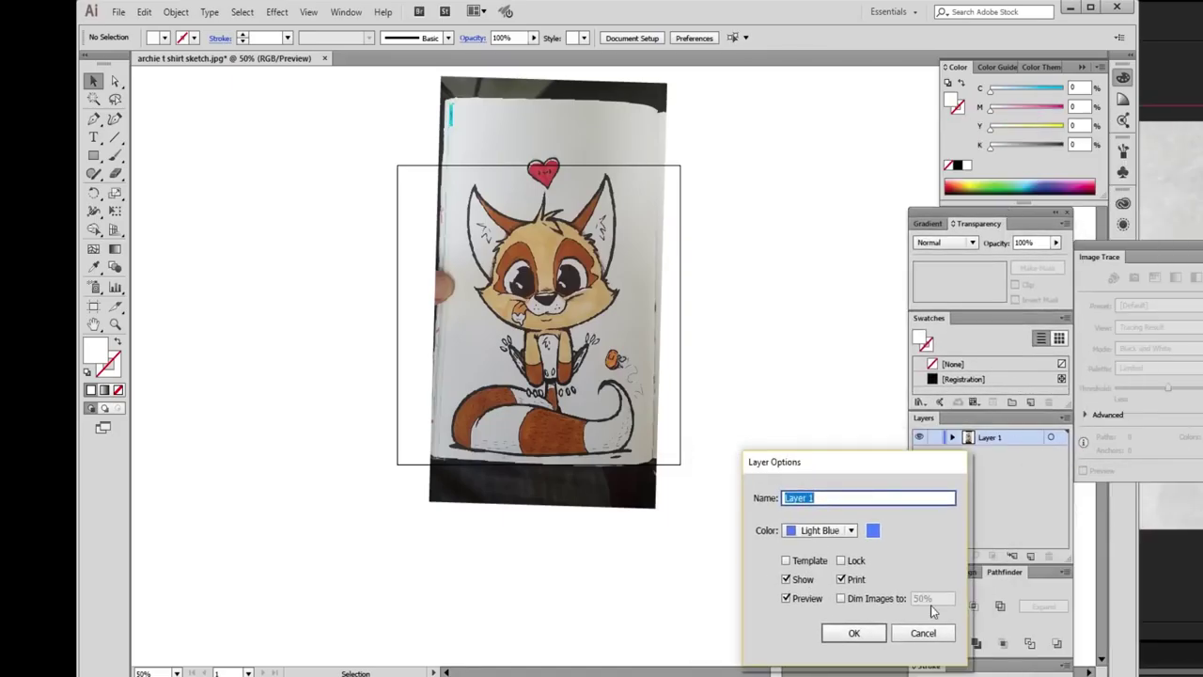
click(788, 560)
key(Return)
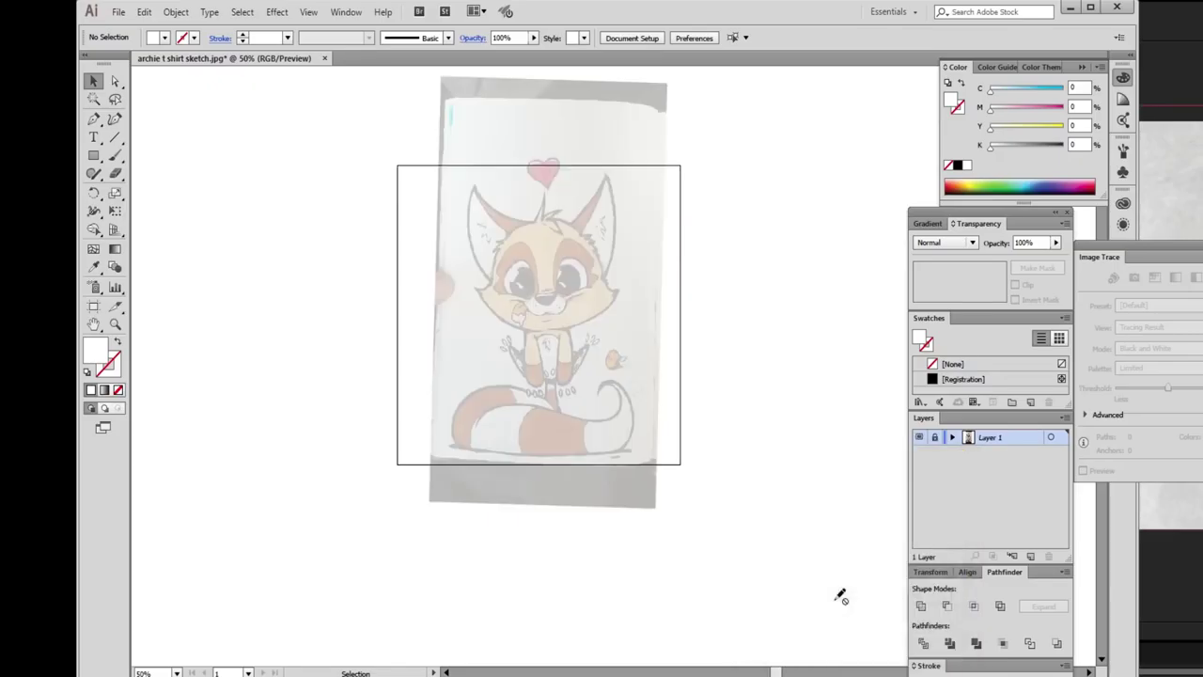
key(z)
click(609, 340)
Zoom in on the fox's face and start choosing a new colour.
click(587, 324)
key(ctrl+l)
click(571, 335)
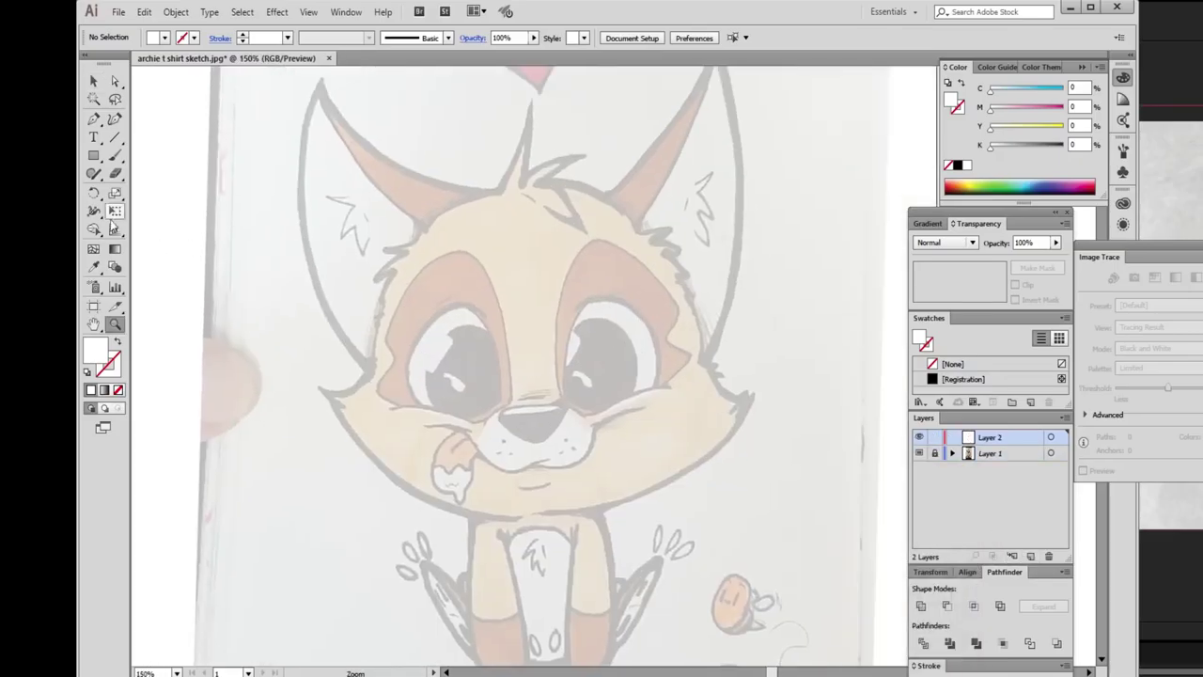
double_click(94, 349)
Set the colour to black 000000 and bring the top of the head into view.
text(000000)
key(Return)
key(p)
key(ctrl+plus)
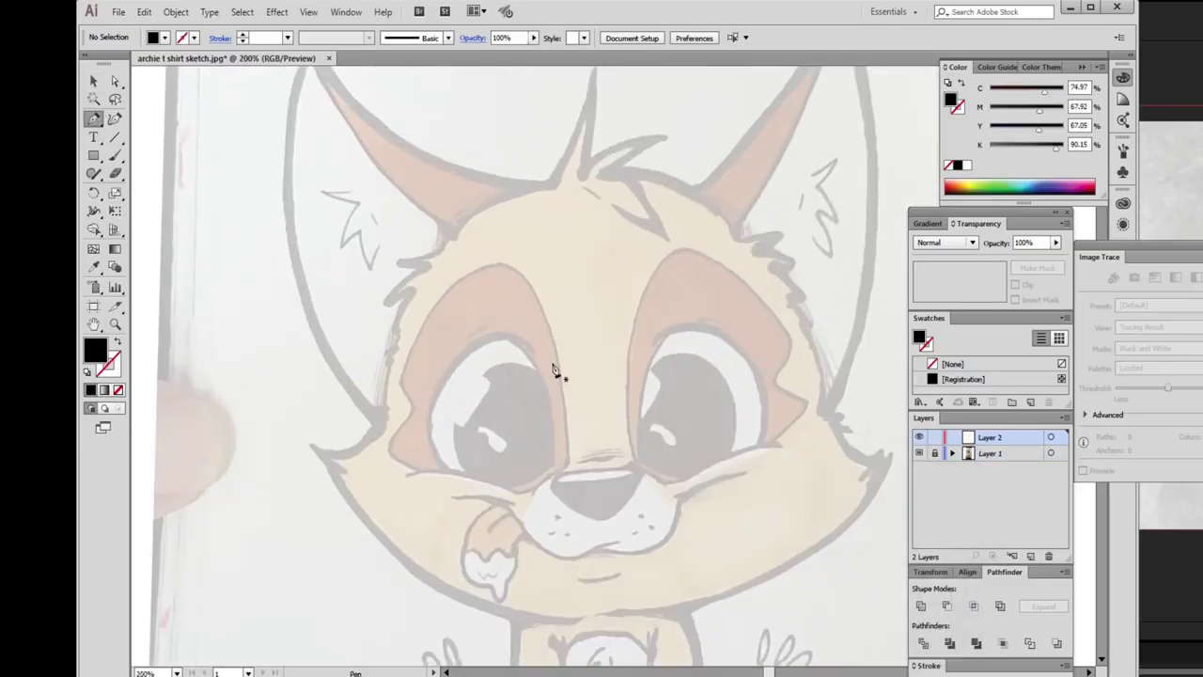
mouse_move(555, 370)
mouse_down()
mouse_move(532, 309)
mouse_move(532, 384)
mouse_up()
drag(365, 373, 498, 279)
Trace the fox's head tuft with curved Pen segments.
click(513, 303)
drag(569, 340, 591, 367)
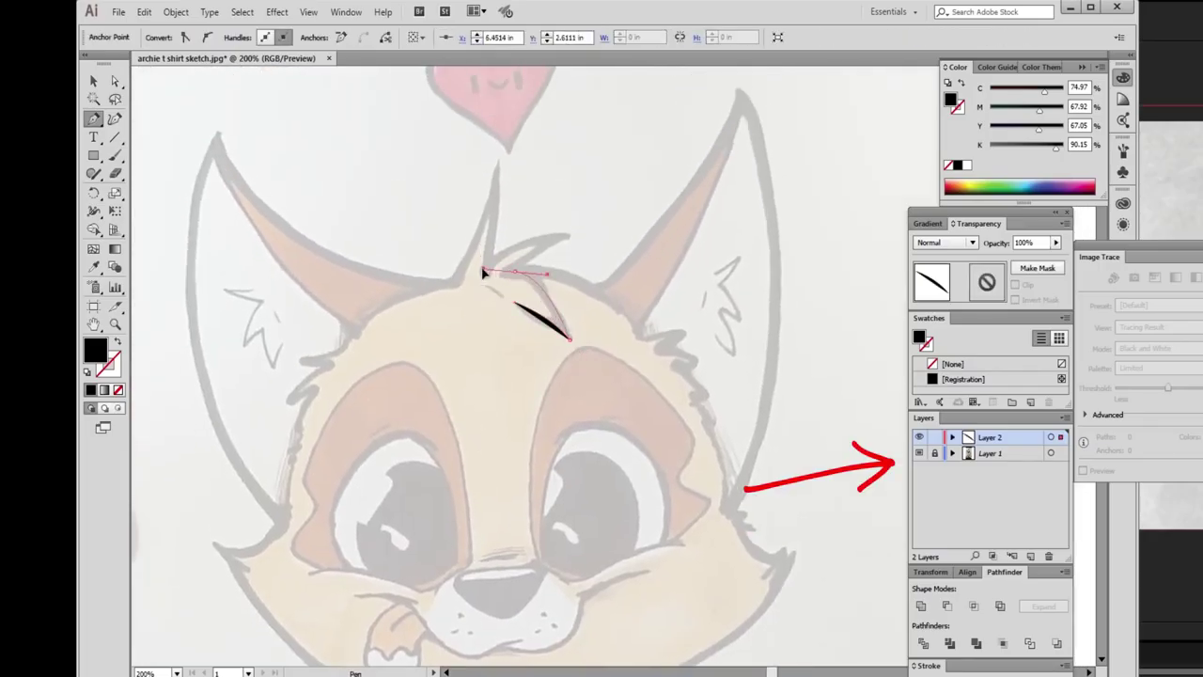
click(538, 280)
click(517, 272)
drag(568, 237, 602, 240)
drag(484, 277, 463, 303)
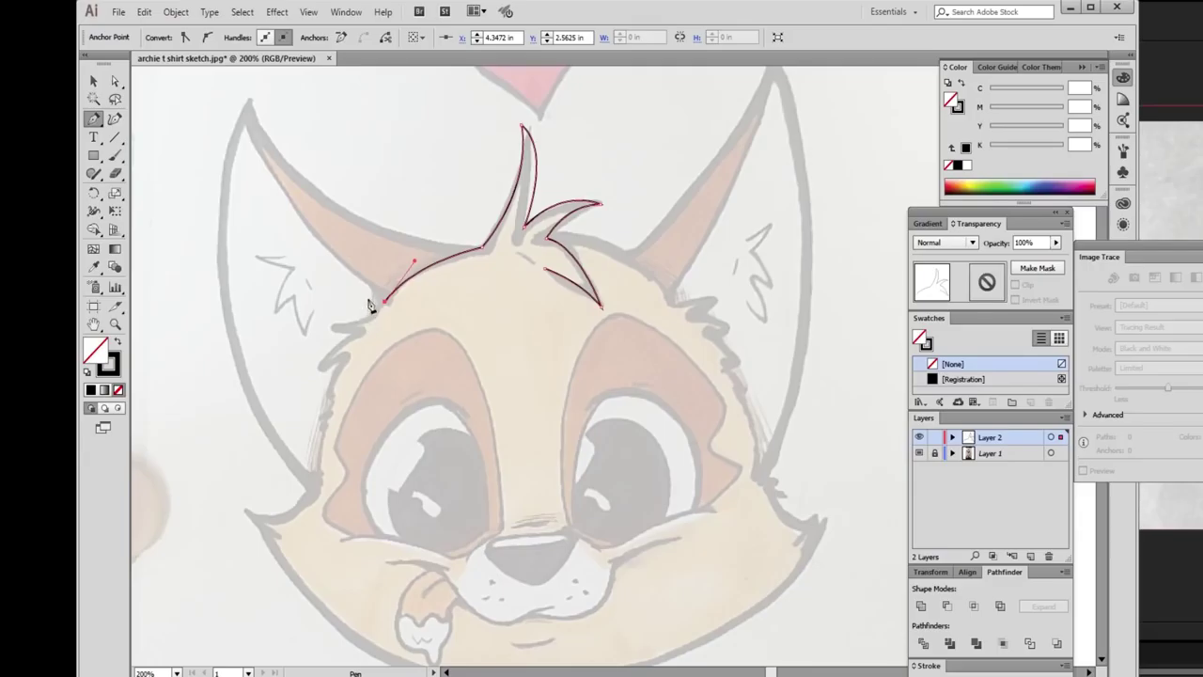
Continue the outline down the left head edge with zigzag fur points.
click(376, 302)
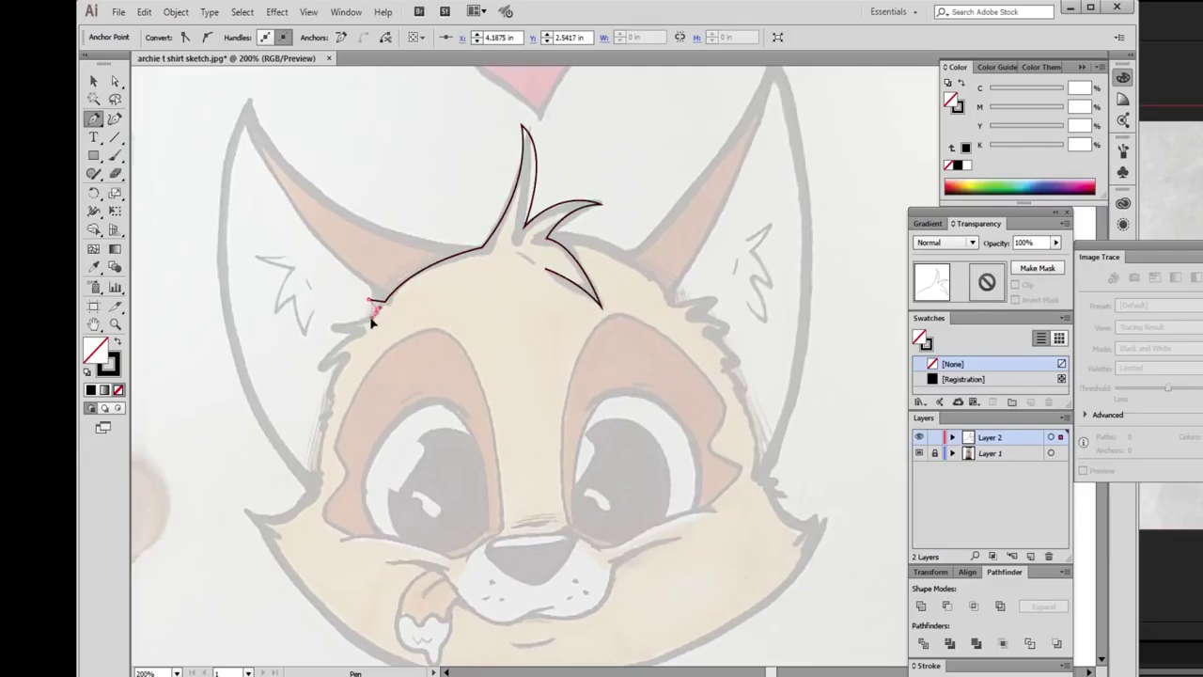
click(355, 333)
click(327, 365)
click(344, 357)
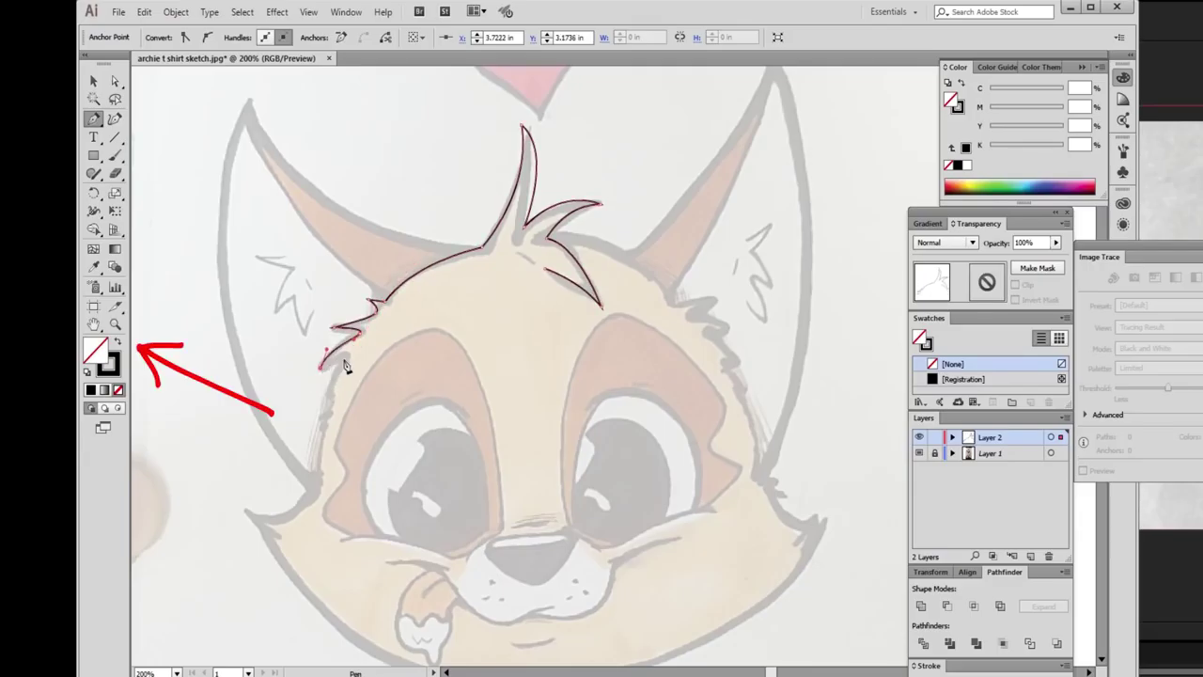
click(325, 394)
click(323, 418)
click(322, 440)
click(314, 451)
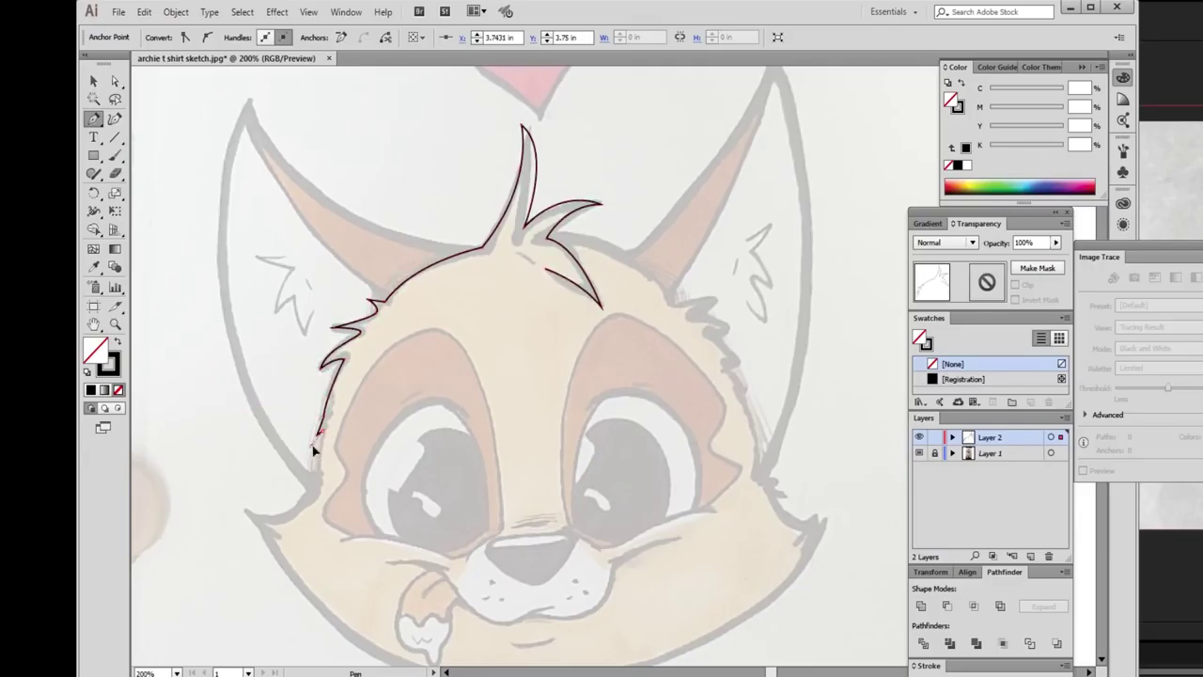
Extend the outline down the left cheek tuft and along the chin, then finish the path.
drag(297, 492, 335, 485)
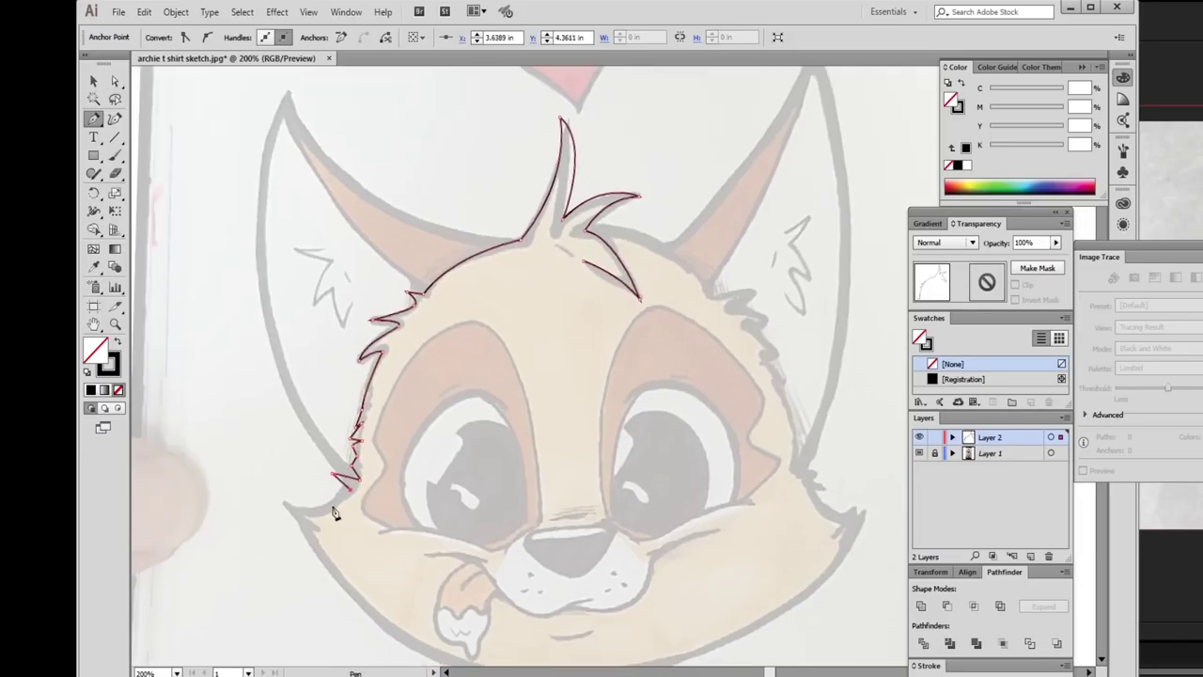
click(348, 479)
click(287, 504)
drag(348, 544, 316, 478)
click(330, 478)
ctrl+click(854, 509)
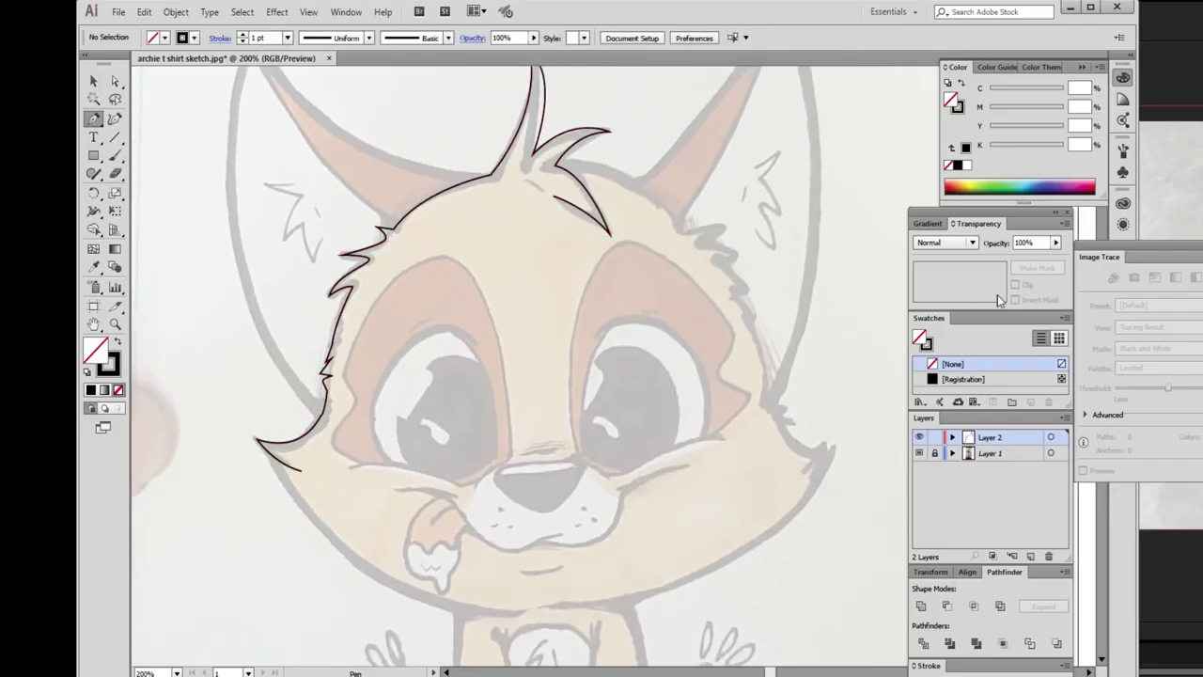
Show the stroke weight settings and select the outline path.
click(929, 664)
key(a)
key(ctrl+a)
Set the outline to 3 pt and pen the curve along the chin bottom.
click(949, 625)
click(643, 538)
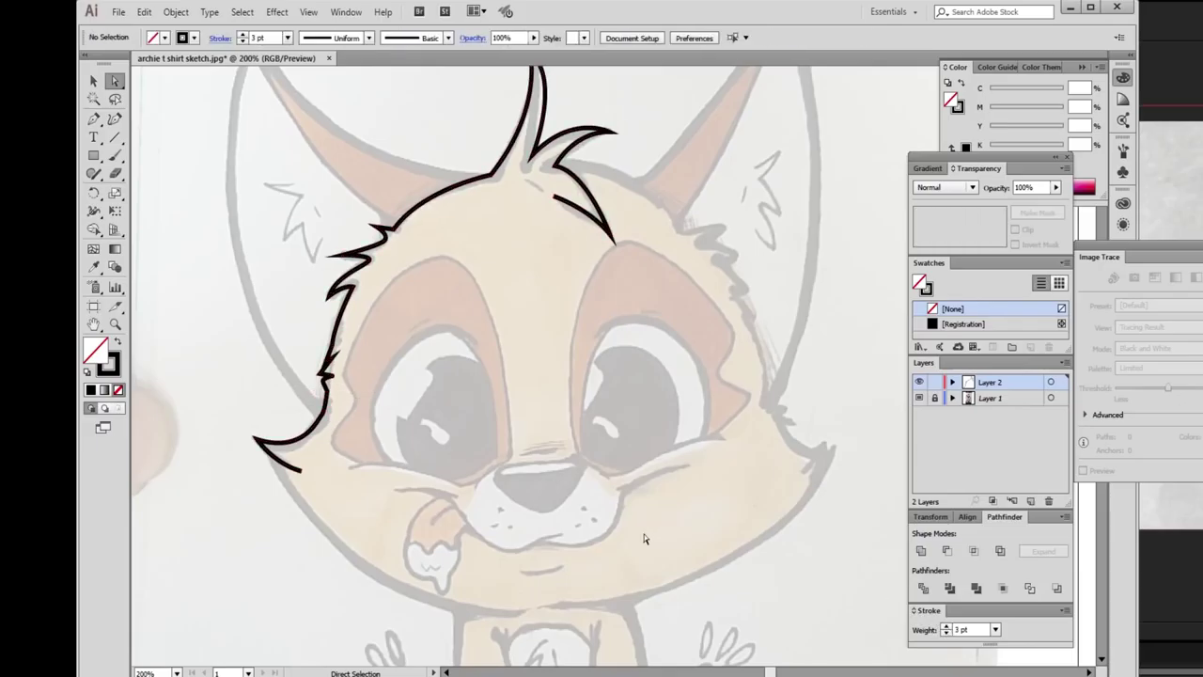
key(p)
click(273, 456)
drag(522, 611, 696, 599)
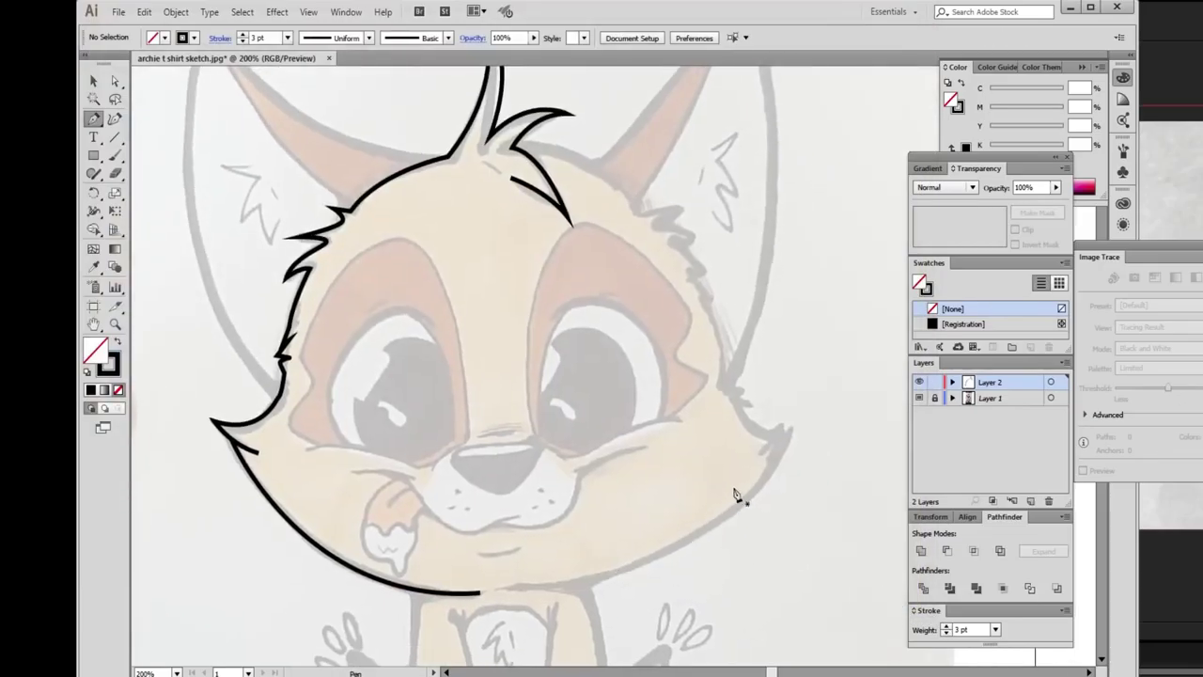
Reflect a copy of the head outline onto the right side.
drag(554, 463, 541, 479)
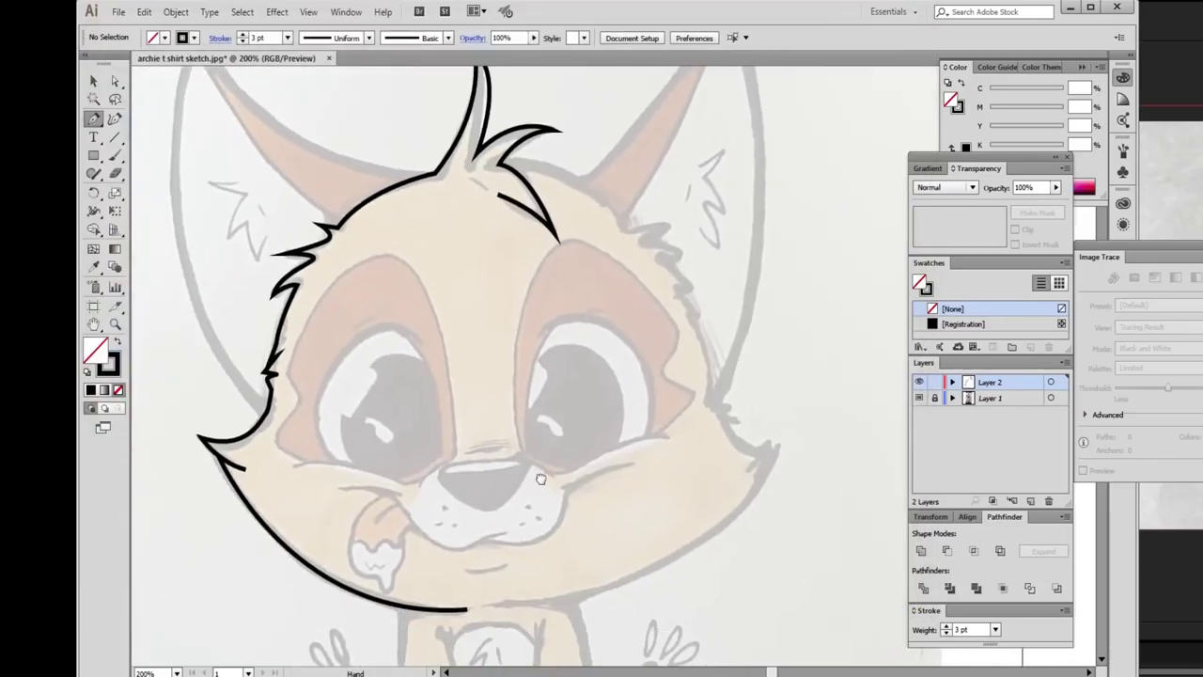
key(ctrl+a)
key(o)
drag(601, 451, 761, 464)
key(v)
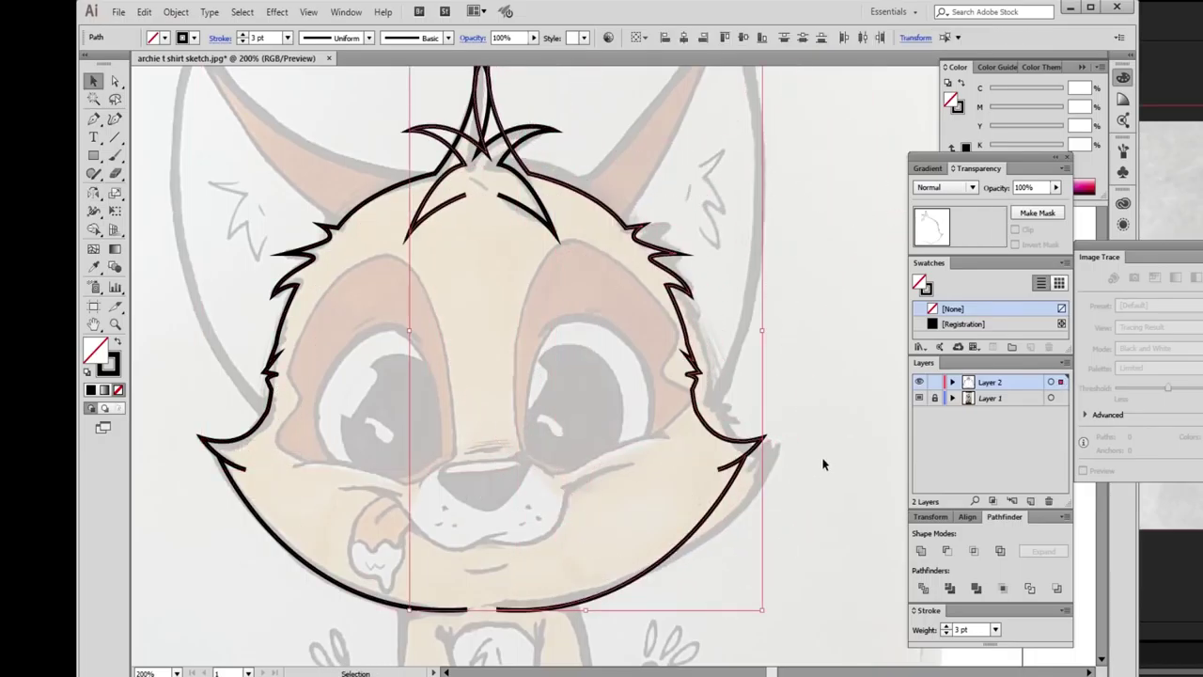
click(818, 507)
Delete the duplicated inner tuft curves, editing the outline group in Isolation Mode.
key(a)
scroll(536, 404, up, 3)
drag(518, 411, 436, 393)
key(Delete)
drag(454, 286, 553, 326)
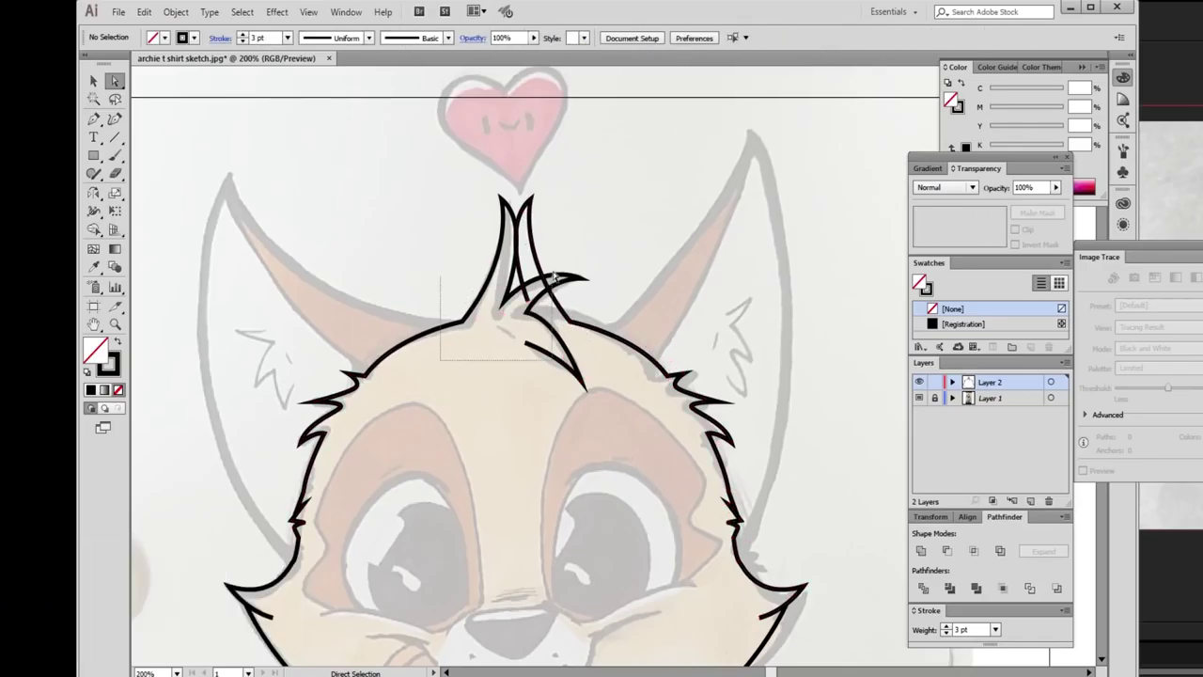
click(414, 259)
double_click(416, 396)
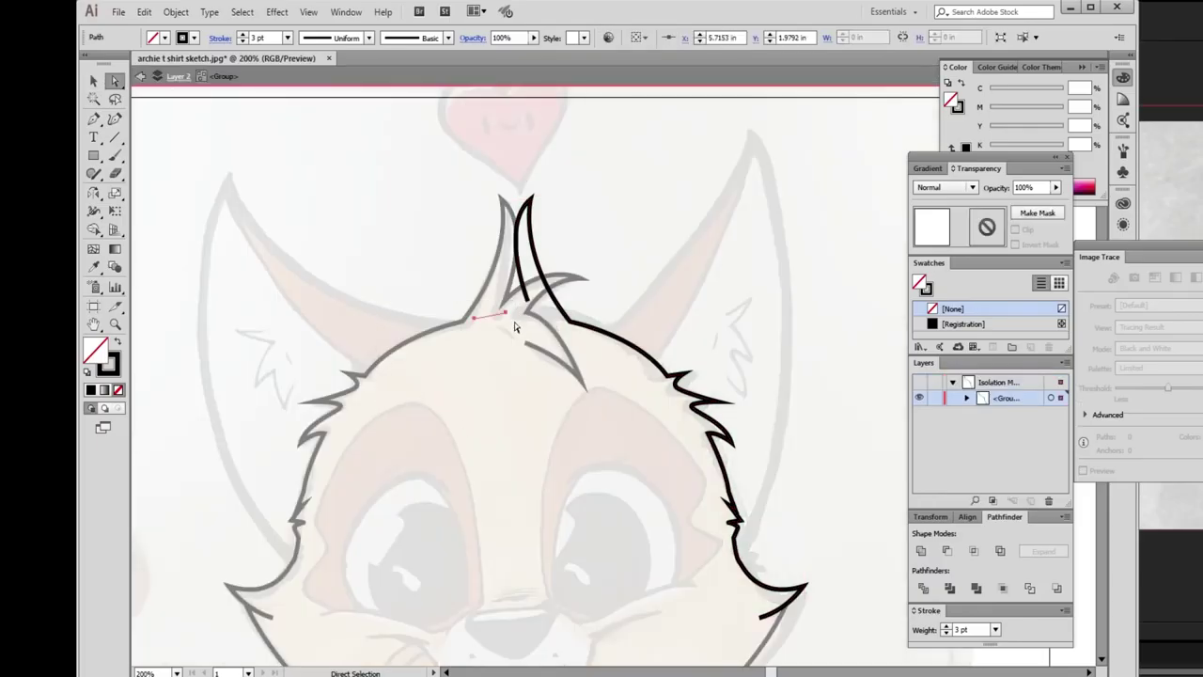
drag(478, 314, 537, 174)
key(Delete)
click(616, 331)
click(636, 341)
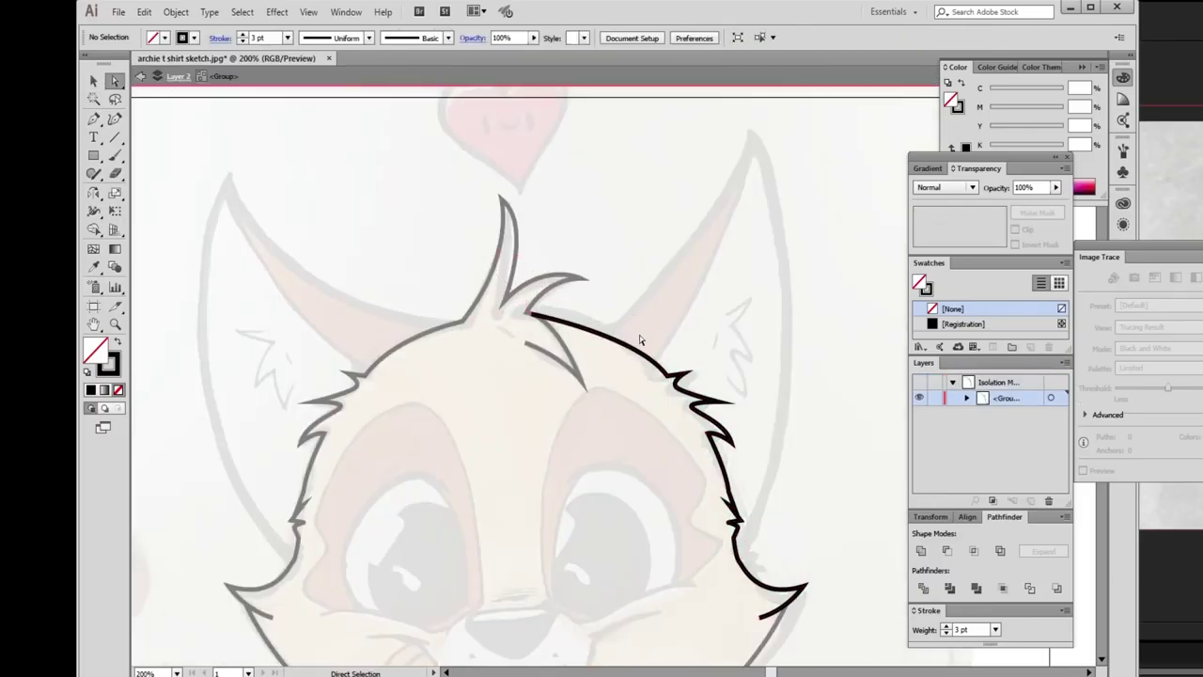
Pen the outer curve of the left ear up to its tip.
scroll(820, 414, down, 1)
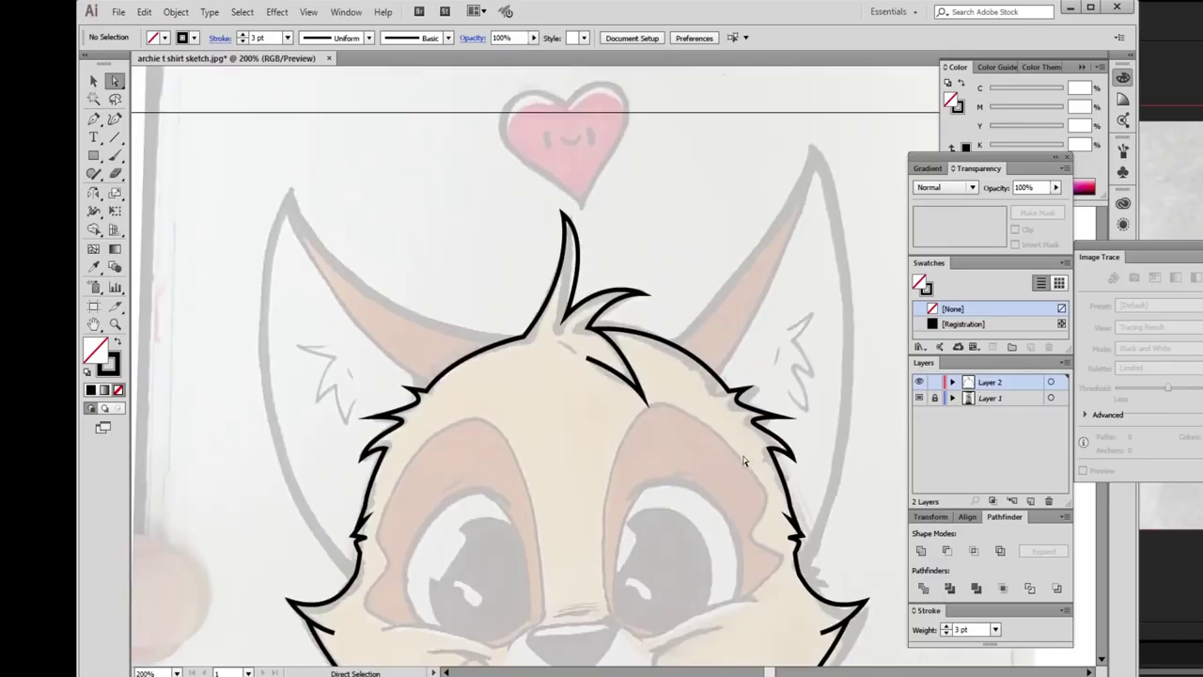
key(p)
scroll(438, 367, up, 2)
mouse_move(437, 364)
mouse_down()
mouse_move(361, 321)
mouse_move(559, 550)
mouse_up()
click(348, 262)
scroll(348, 261, down, 2)
scroll(555, 583, down, 5)
Undo the stray point on the face and bring the left ear into view.
scroll(470, 376, up, 4)
key(ctrl+z)
drag(463, 322, 615, 407)
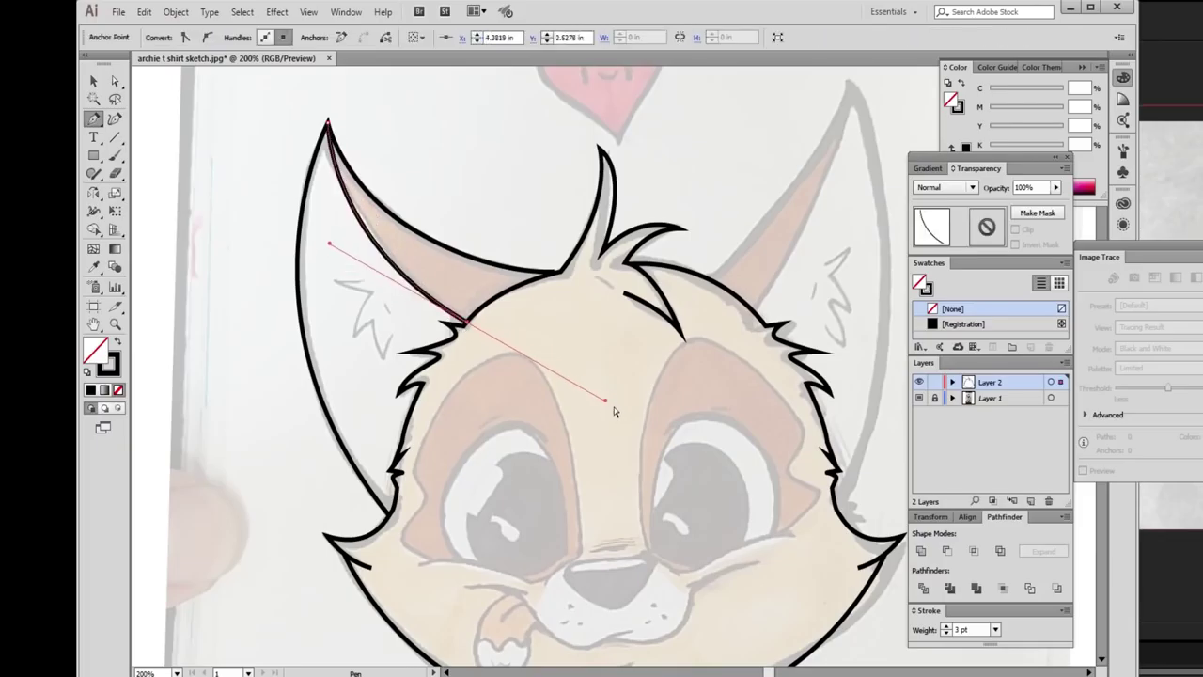
scroll(615, 408, right, 2)
scroll(615, 408, up, 1)
Trace the left inner-ear edge with zigzag fur points.
drag(254, 315, 236, 314)
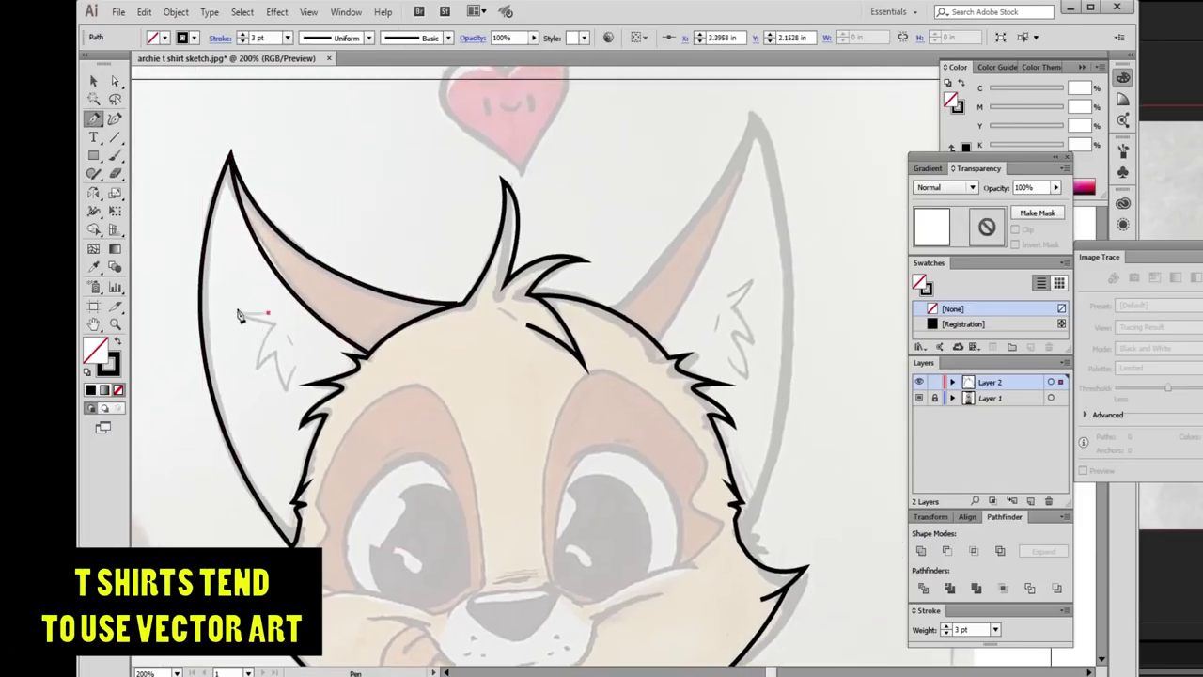
click(277, 327)
mouse_move(260, 373)
mouse_down()
mouse_move(264, 399)
mouse_move(260, 379)
mouse_up()
click(272, 355)
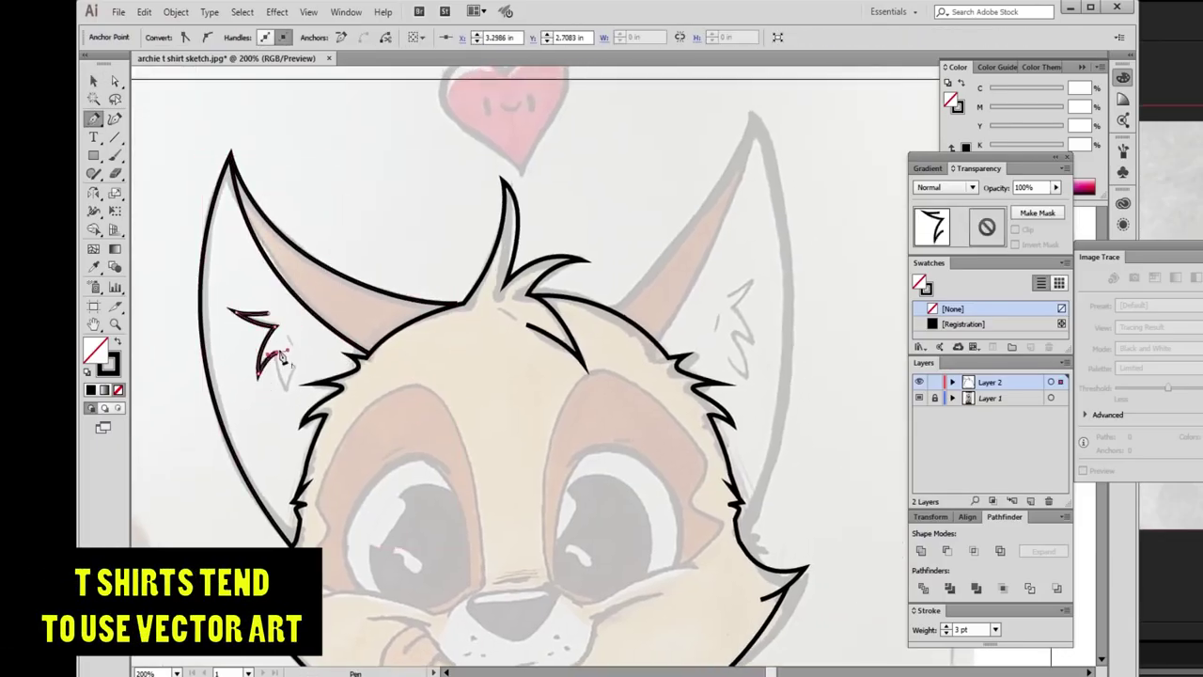
click(280, 404)
click(286, 374)
click(297, 393)
ctrl+click(361, 216)
Reflect a copy of the left-ear paths and place it on the right ear.
key(v)
click(306, 271)
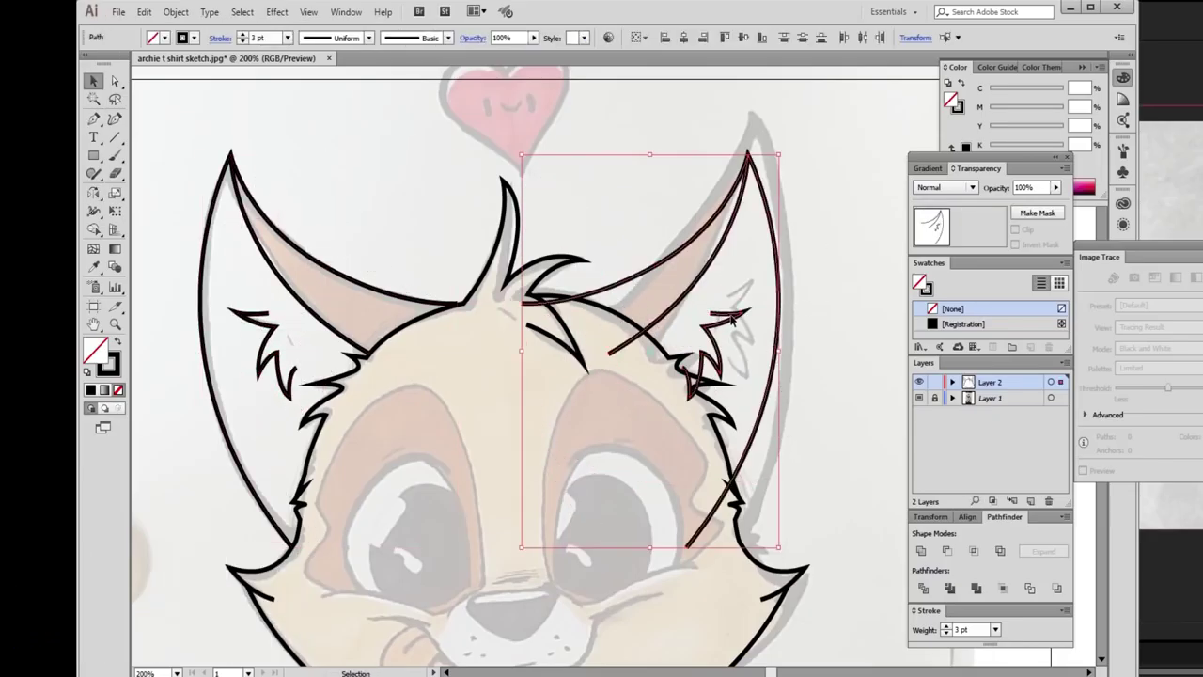
drag(733, 320, 792, 321)
scroll(763, 437, down, 2)
scroll(764, 437, right, 1)
click(839, 430)
Begin tracing the left front leg below the chin.
key(a)
drag(618, 533, 629, 475)
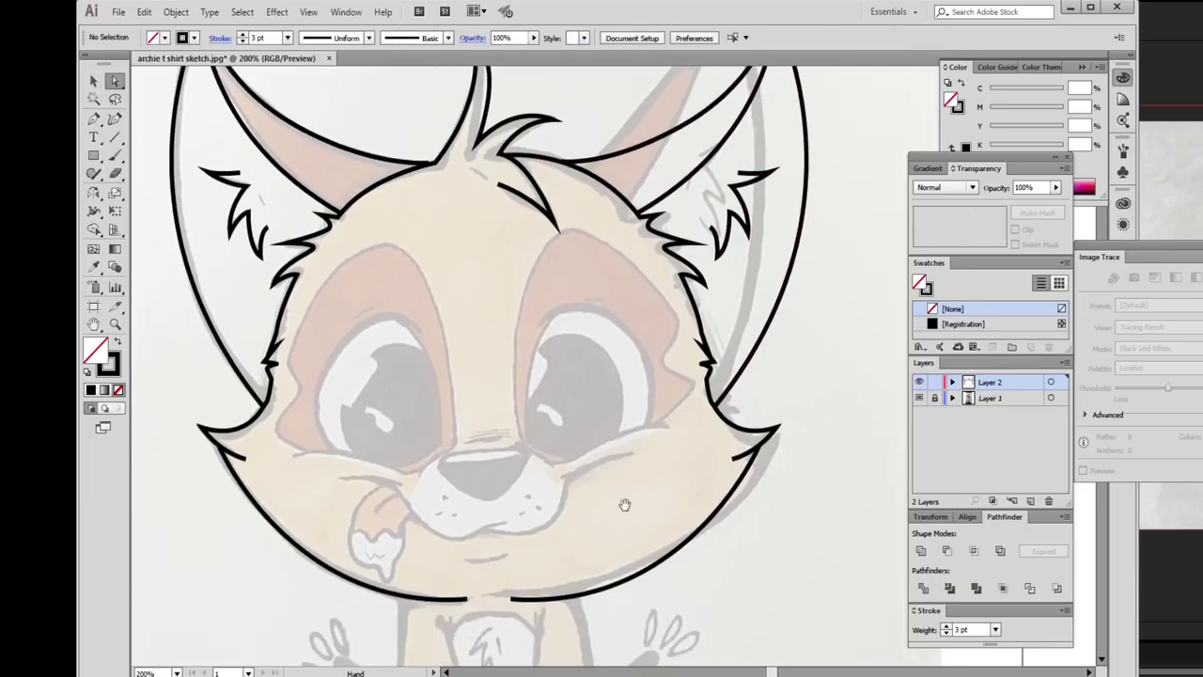
scroll(629, 475, down, 5)
key(p)
click(418, 296)
drag(419, 487, 436, 522)
Finish the leg outline with a bottom point and a point back up top.
click(501, 505)
click(460, 320)
key(ctrl+shift+a)
scroll(448, 505, up, 2)
Draw the pointed left arm outline and check the closed path.
click(424, 535)
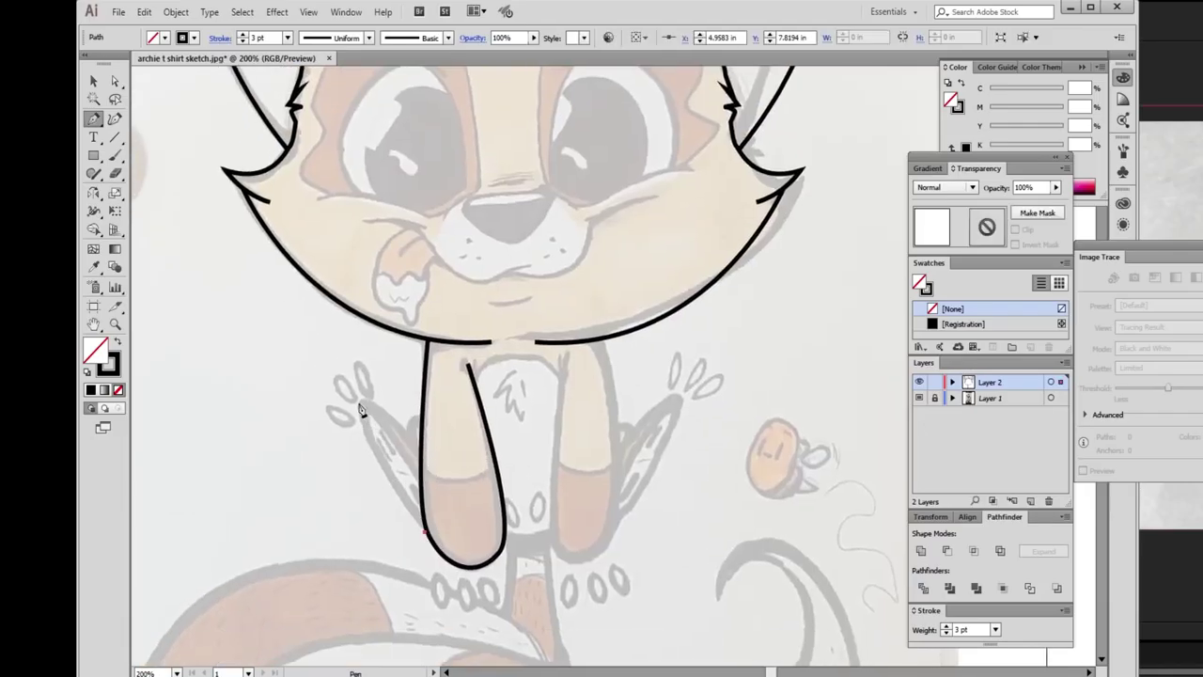
click(359, 404)
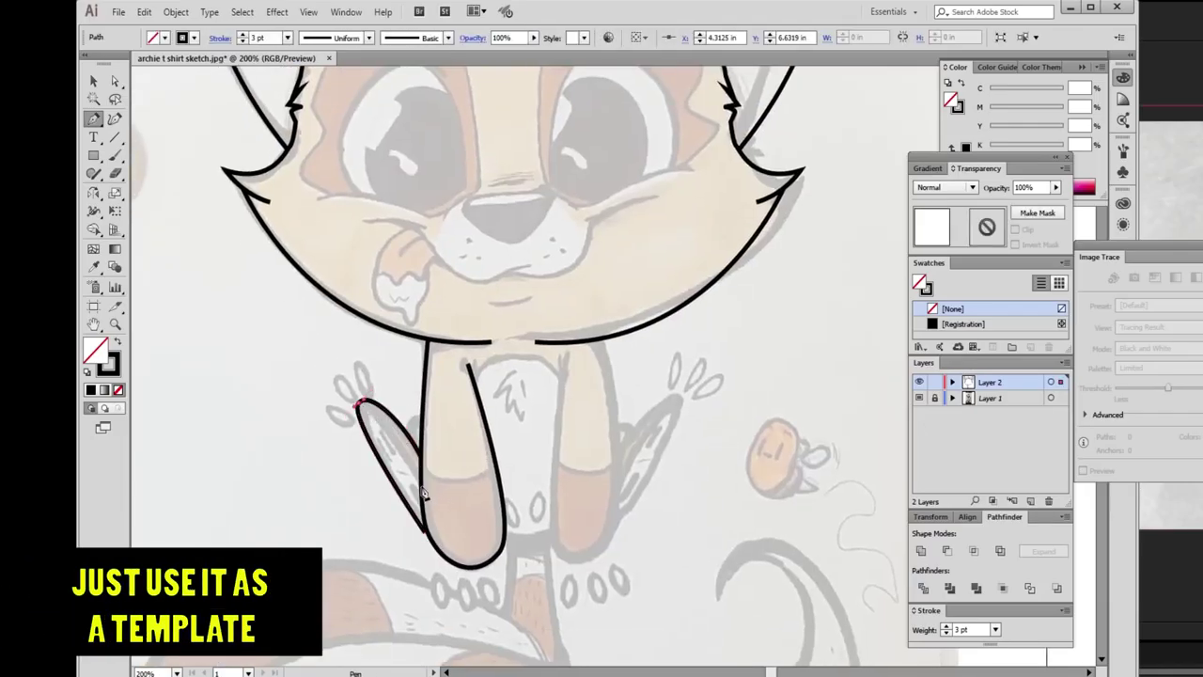
click(425, 534)
key(a)
key(ctrl+shift+a)
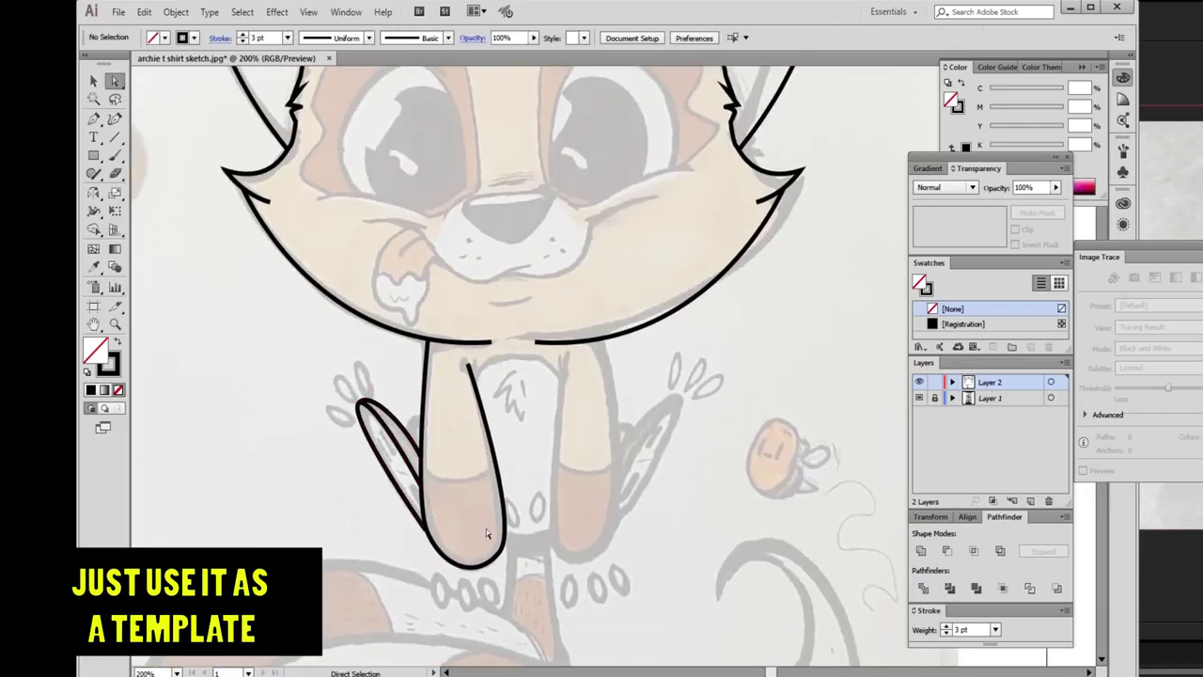
click(393, 449)
key(ctrl+shift+a)
Pen-draw the first two small splash ovals above the raised paw.
key(p)
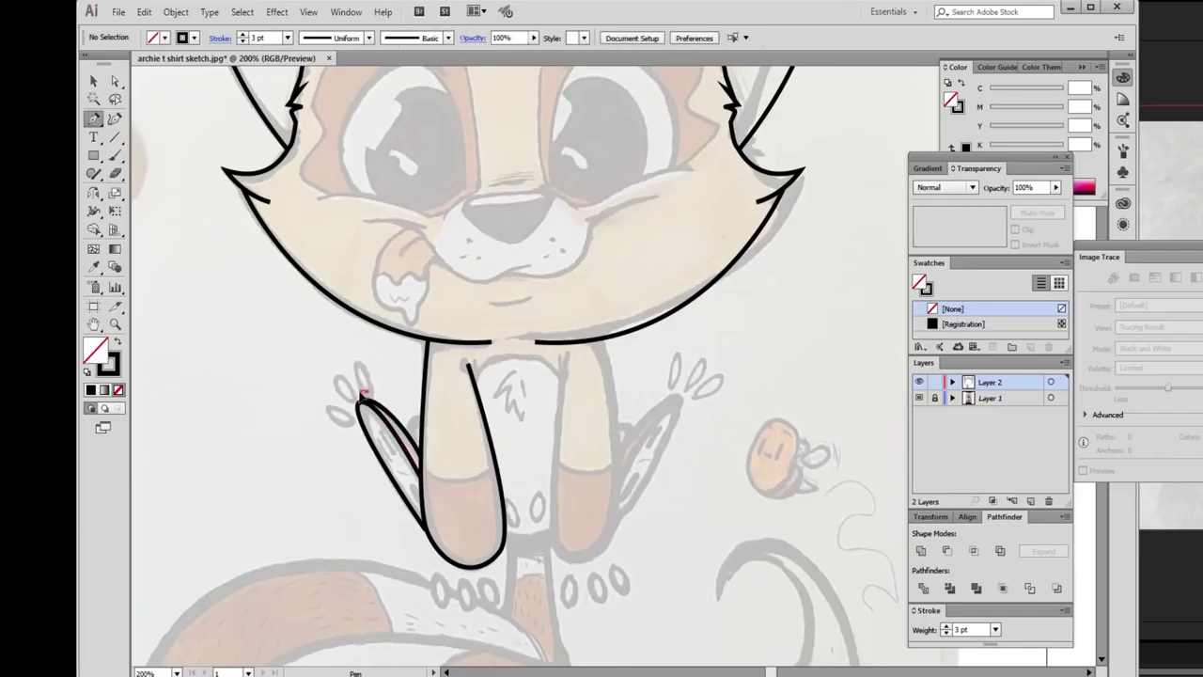
drag(358, 393, 326, 378)
key(v)
key(ctrl+shift+a)
key(p)
click(355, 398)
click(355, 399)
key(v)
key(ctrl+shift+a)
Pen-draw a third curved splash oval below the other two.
key(p)
click(355, 412)
drag(321, 423, 323, 428)
click(355, 411)
key(v)
key(ctrl+shift+a)
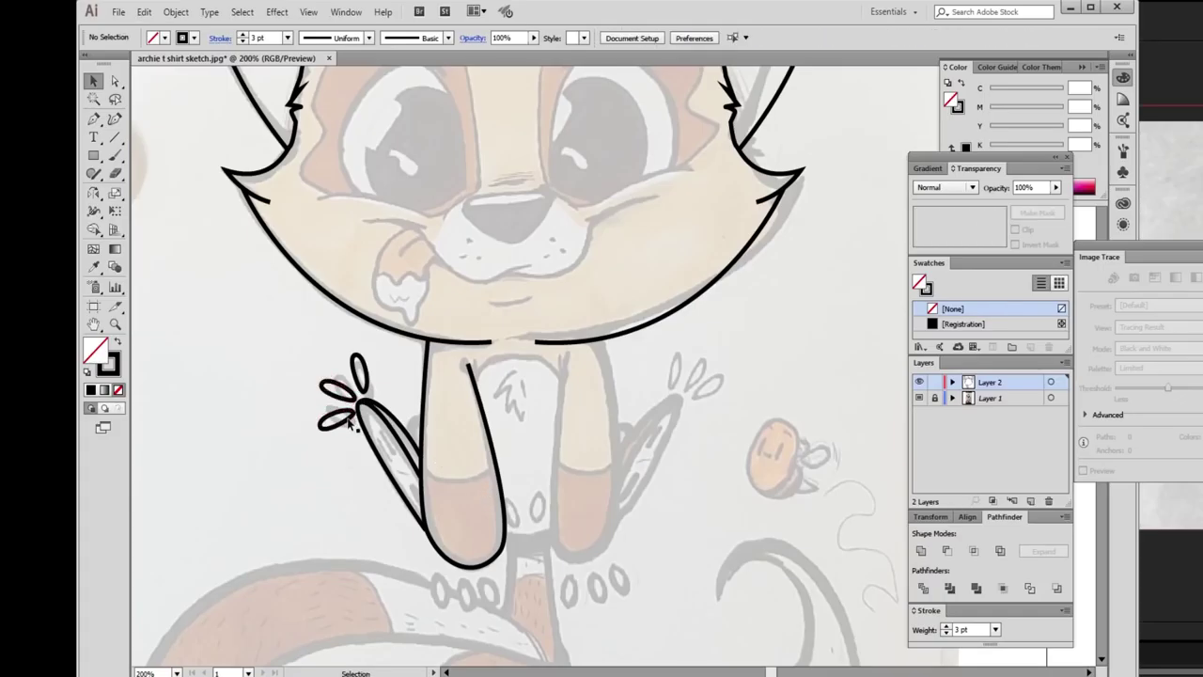
Undo a stray point on the leg outline and select its anchor.
key(p)
click(413, 422)
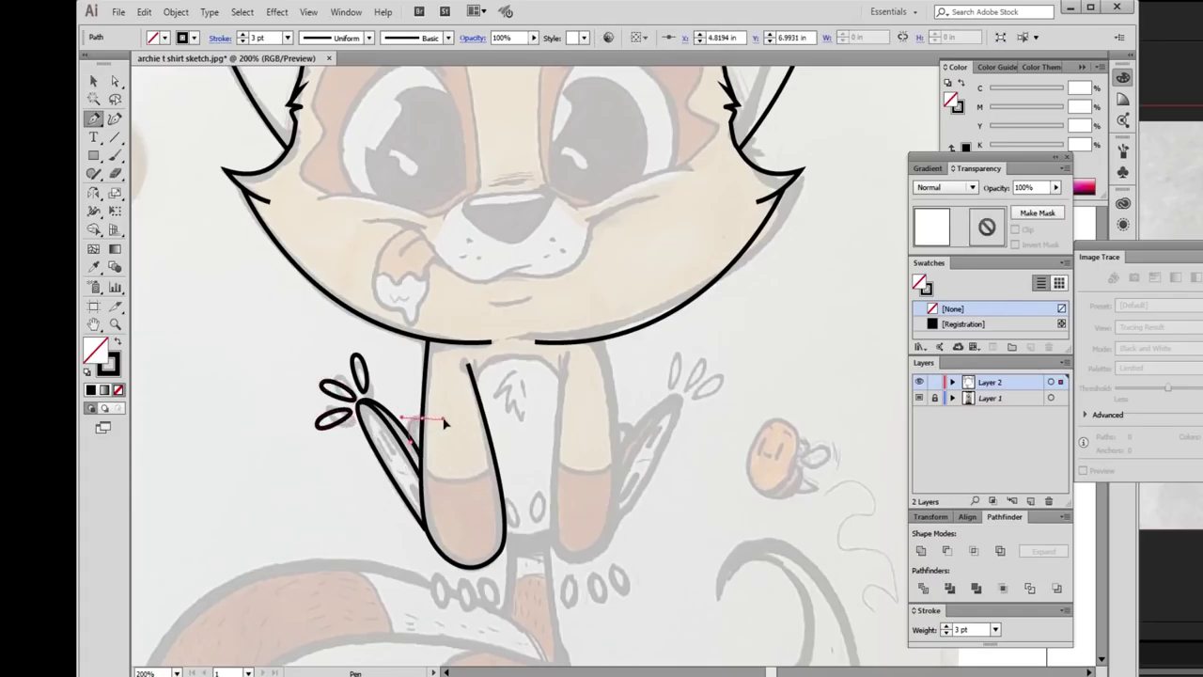
key(ctrl+z)
key(a)
click(414, 422)
key(ctrl+shift+a)
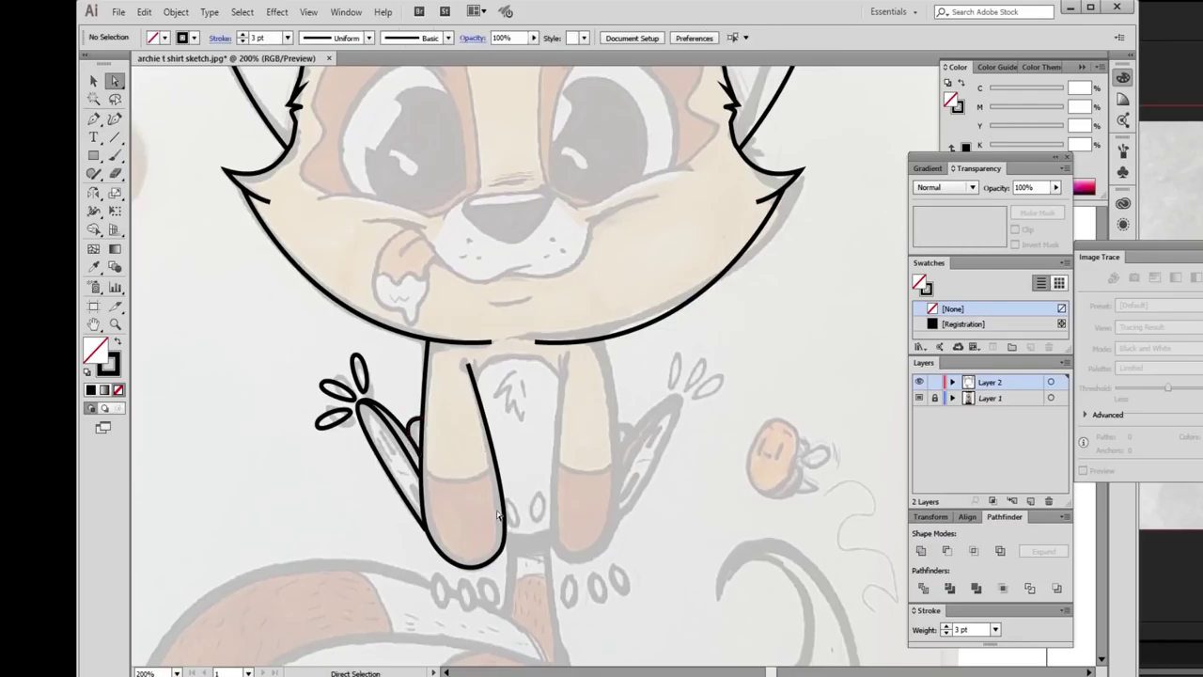
Draw a small black ellipse on the paw.
key(shift+x)
drag(93, 155, 151, 194)
mouse_move(272, 432)
mouse_down()
mouse_move(282, 476)
mouse_move(334, 498)
mouse_move(395, 451)
mouse_move(404, 460)
mouse_up()
Zoom in and narrow the tilted black ellipse into a toe pad on the paw.
key(v)
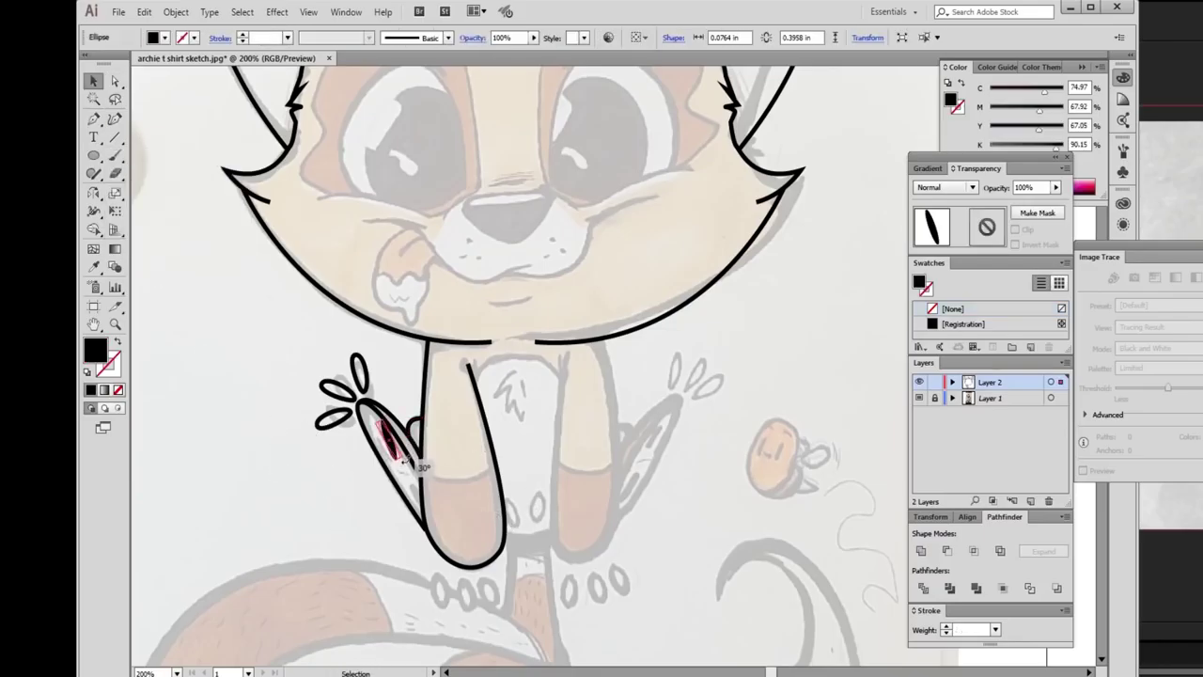
key(ctrl+equal)
key(ctrl+equal)
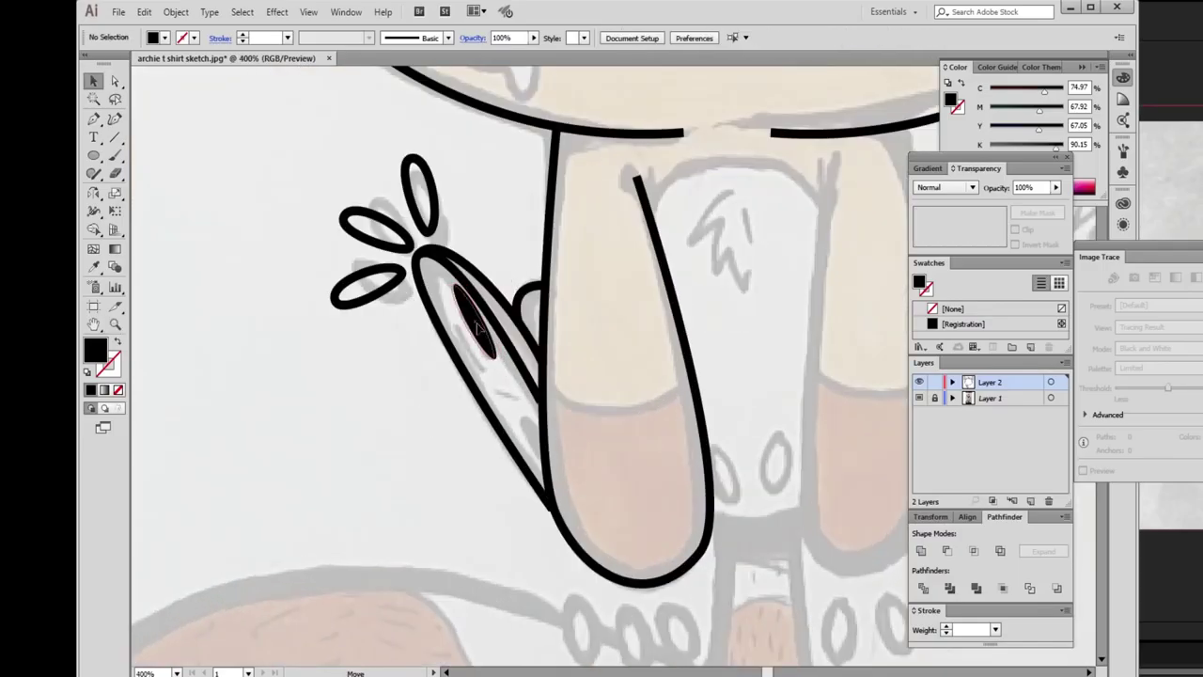
drag(462, 327, 444, 355)
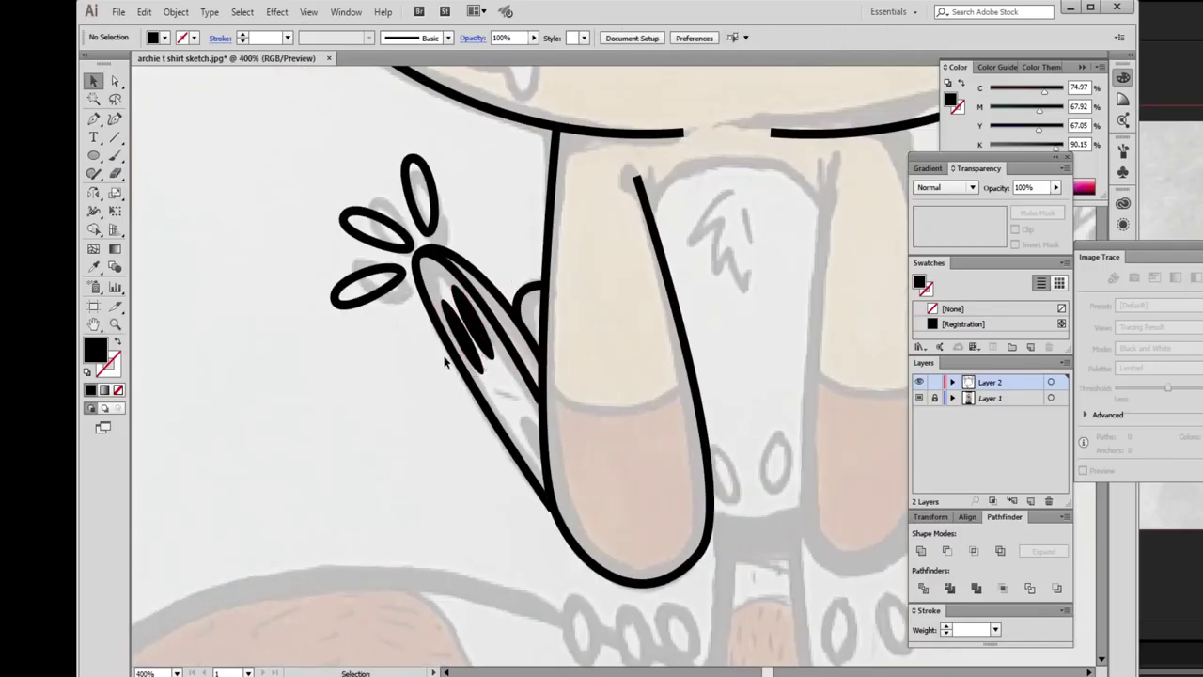
key(a)
click(394, 287)
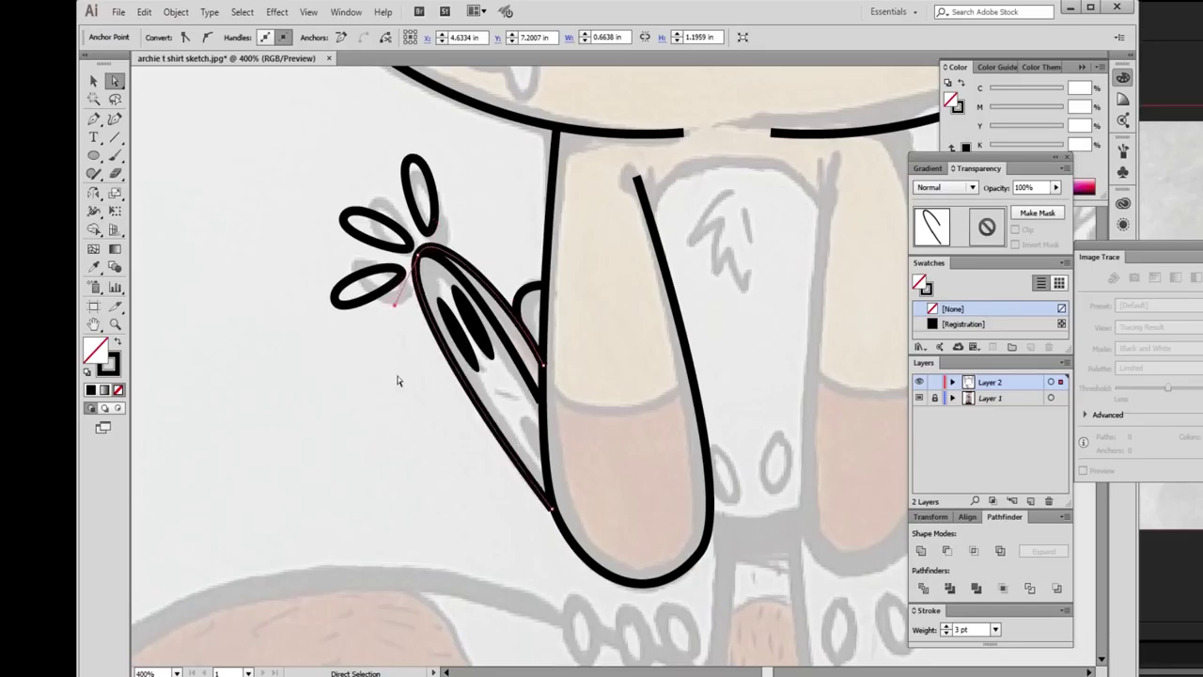
key(v)
click(462, 318)
drag(507, 372, 523, 444)
key(ctrl+shift+a)
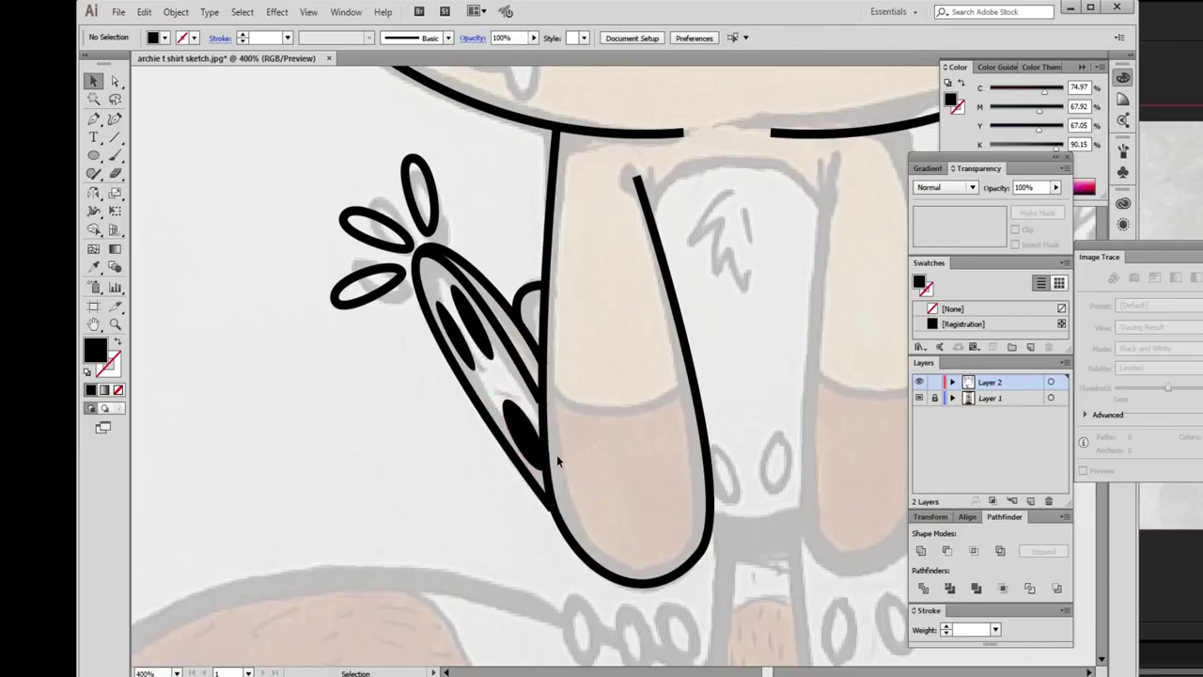
Draw a thin 1 pt curved sock line across the left leg.
key(a)
click(540, 406)
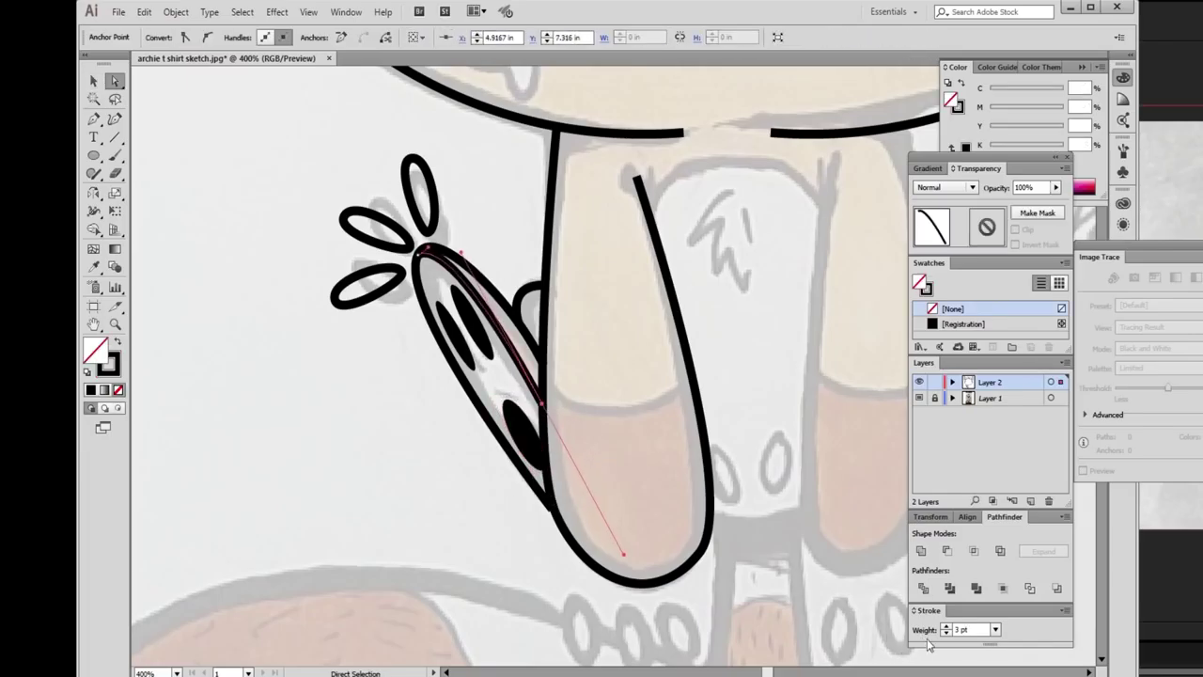
key(ctrl+minus)
key(ctrl+minus)
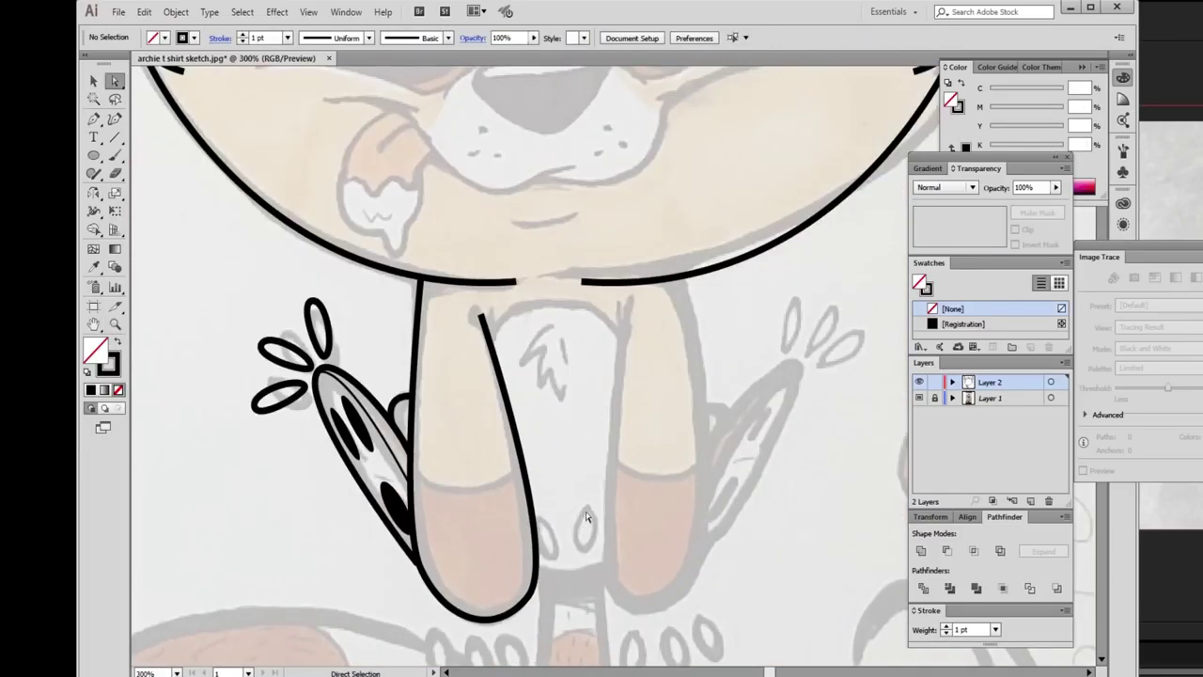
click(414, 472)
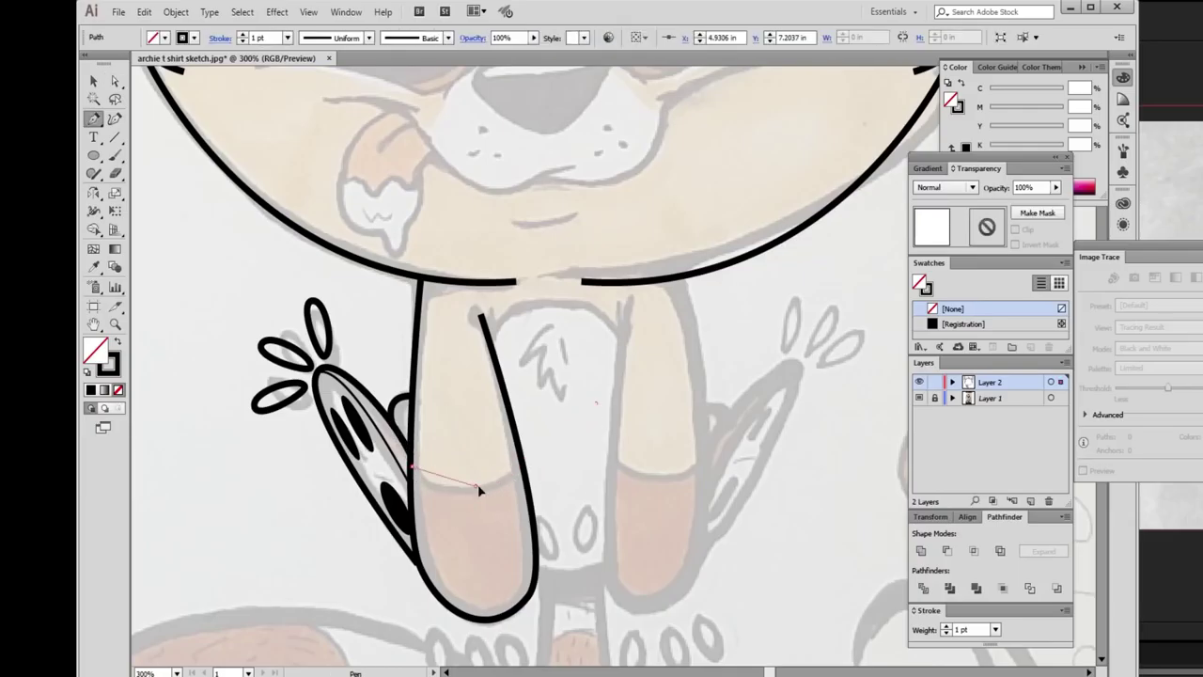
drag(520, 473, 535, 470)
key(ctrl)
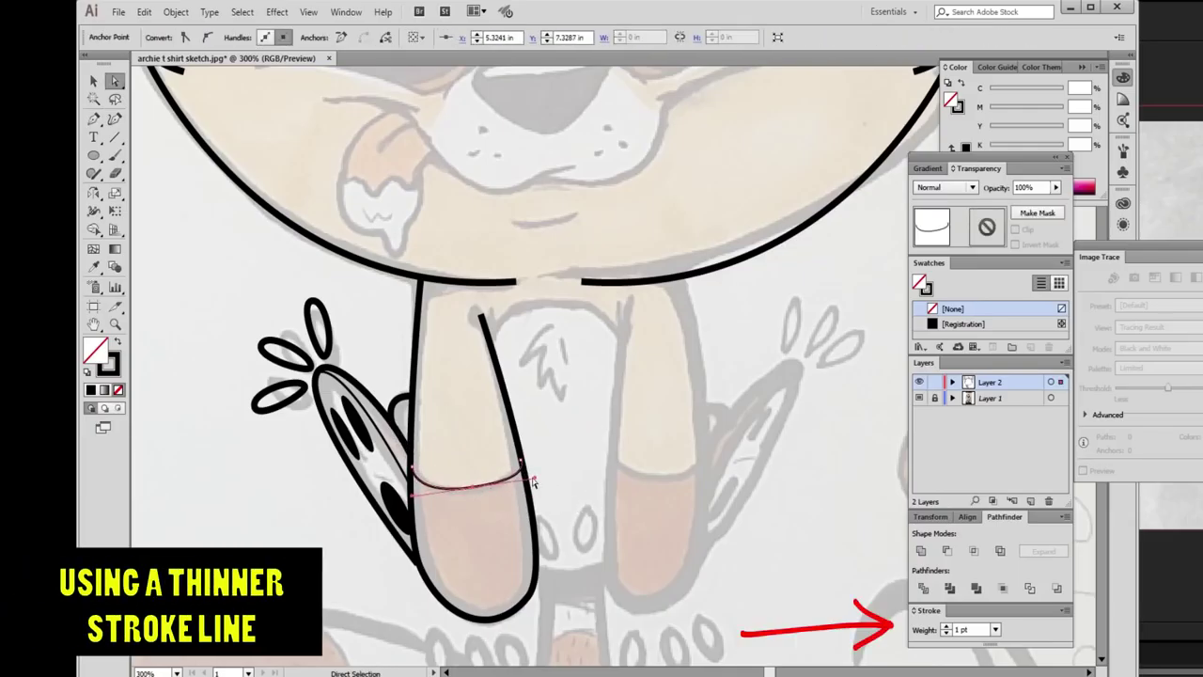
key(ctrl+minus)
key(ctrl+minus)
drag(615, 386, 571, 455)
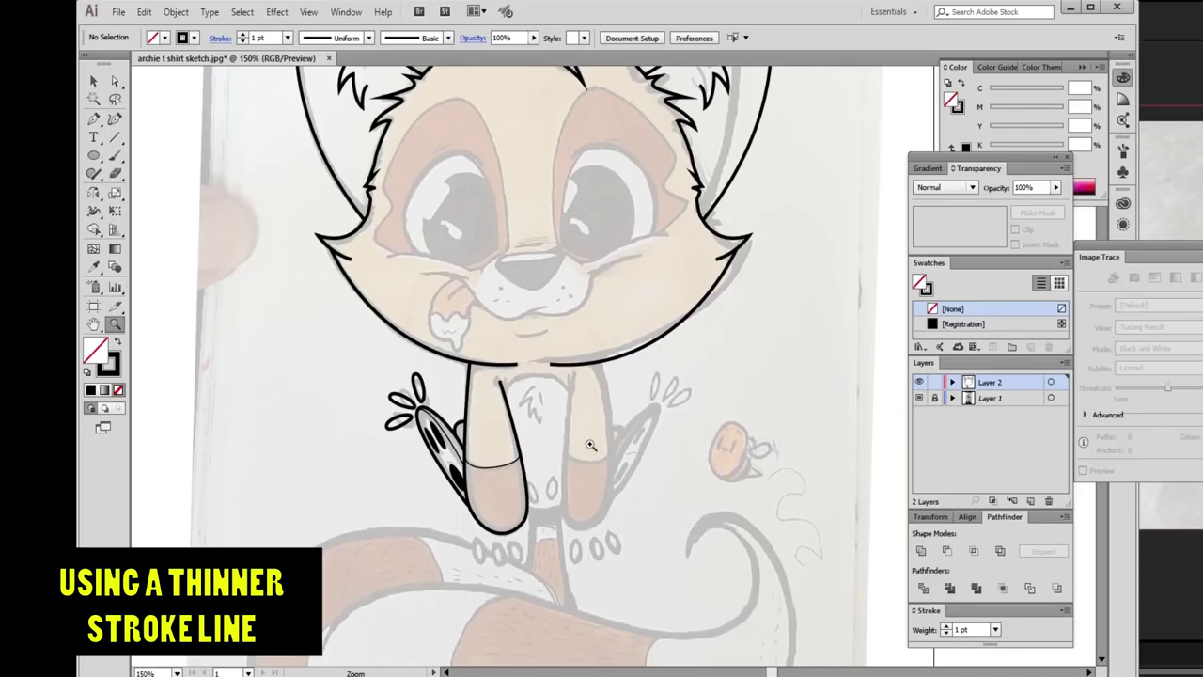
Copy a splash drop below the left foot, reflect it, and duplicate it into toe ovals.
click(589, 448)
key(v)
click(323, 136)
drag(323, 137, 533, 519)
key(o)
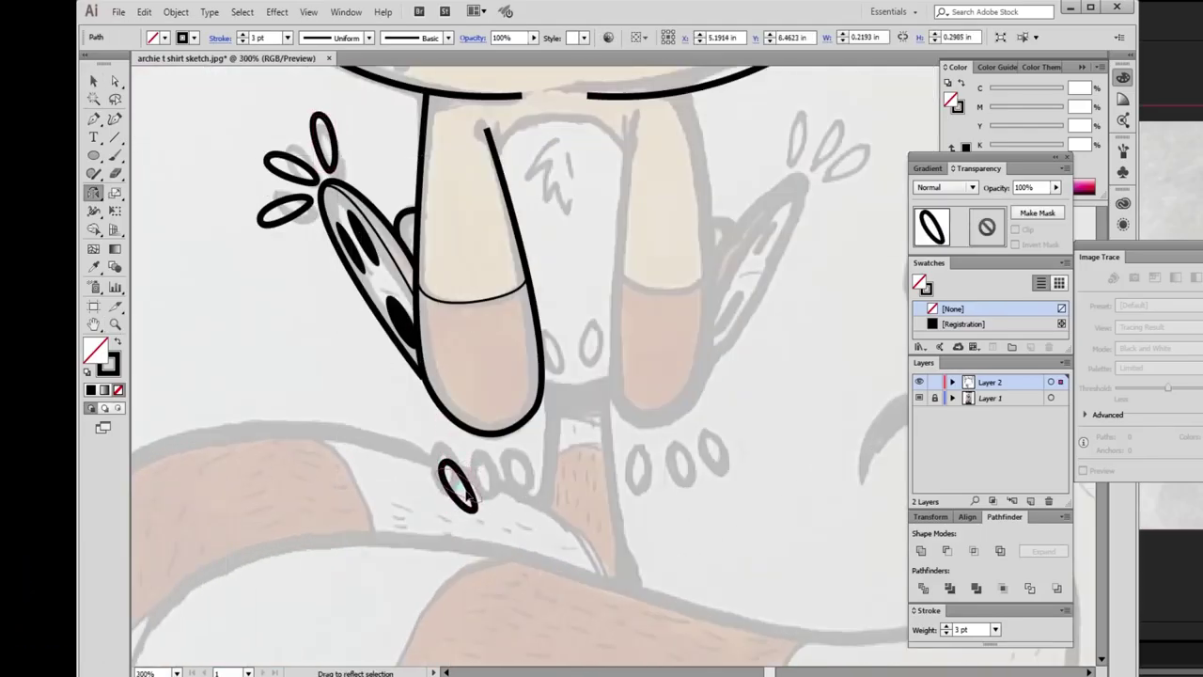
key(v)
click(397, 510)
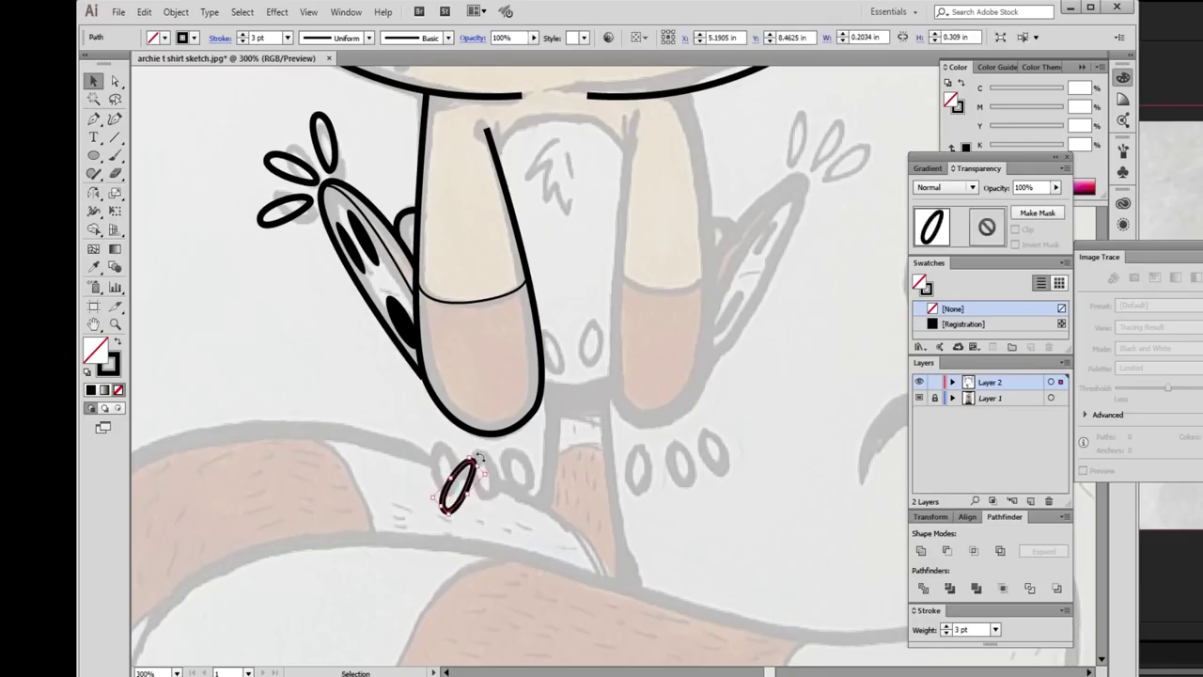
key(ctrl+z)
click(470, 489)
drag(470, 488, 496, 478)
Zoom in and check the endpoint of the left leg path.
key(z)
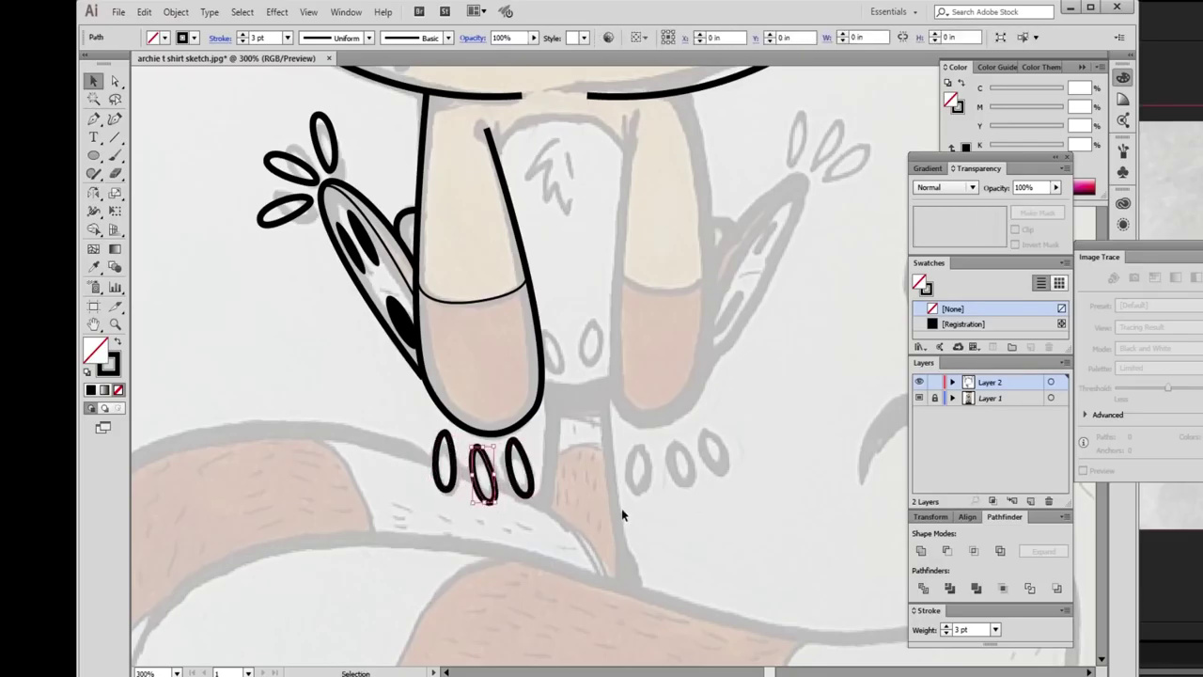
alt+click(621, 508)
click(595, 414)
key(ctrl+=)
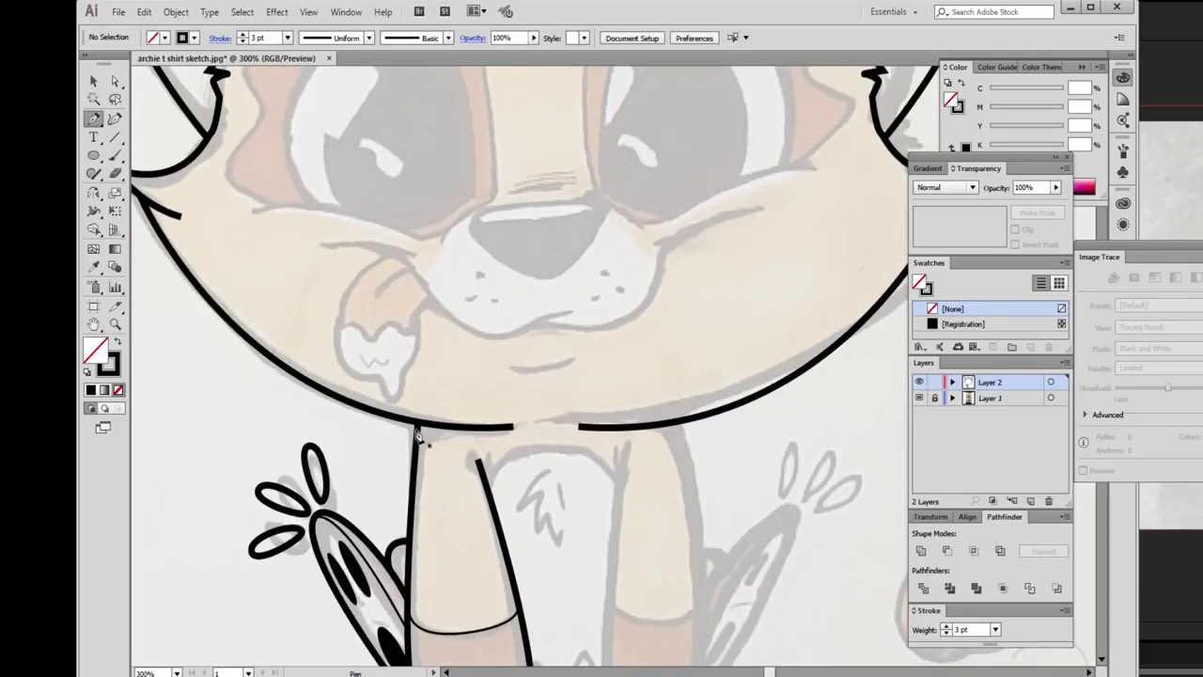
key(p)
click(419, 430)
ctrl+click(419, 461)
Mirror a copy of the left arm, leg and splash marks onto the right side.
key(ctrl+minus)
key(v)
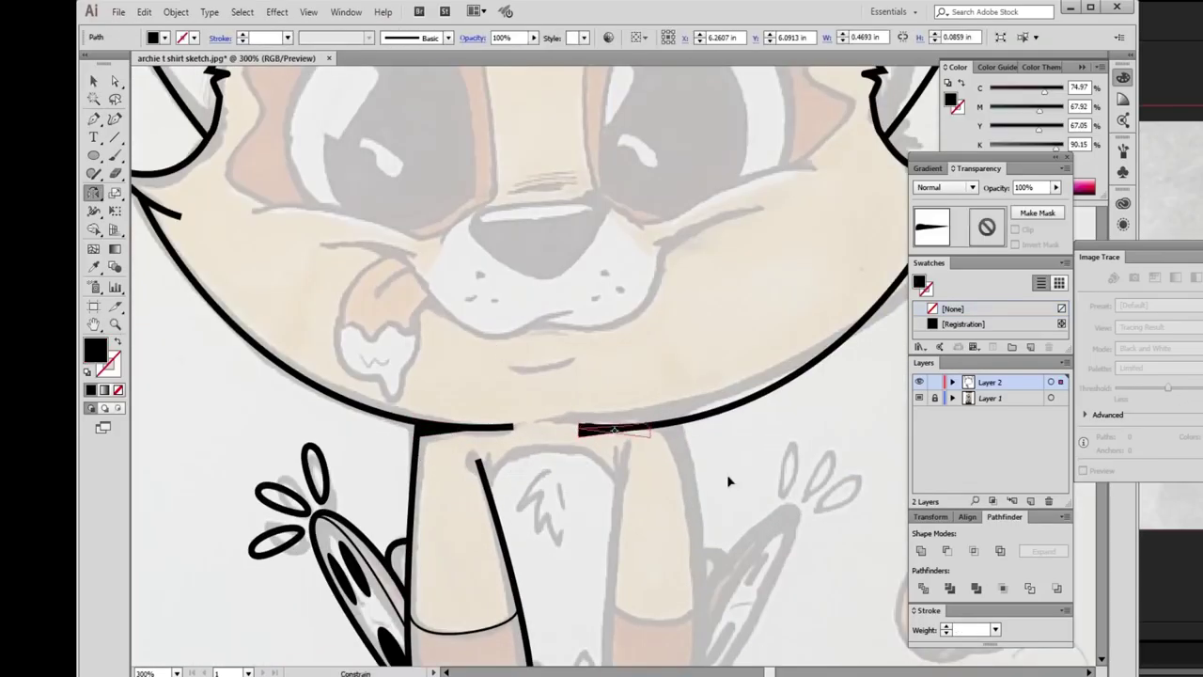
key(ctrl+minus)
drag(394, 384, 608, 331)
key(ctrl+=)
key(ctrl+=)
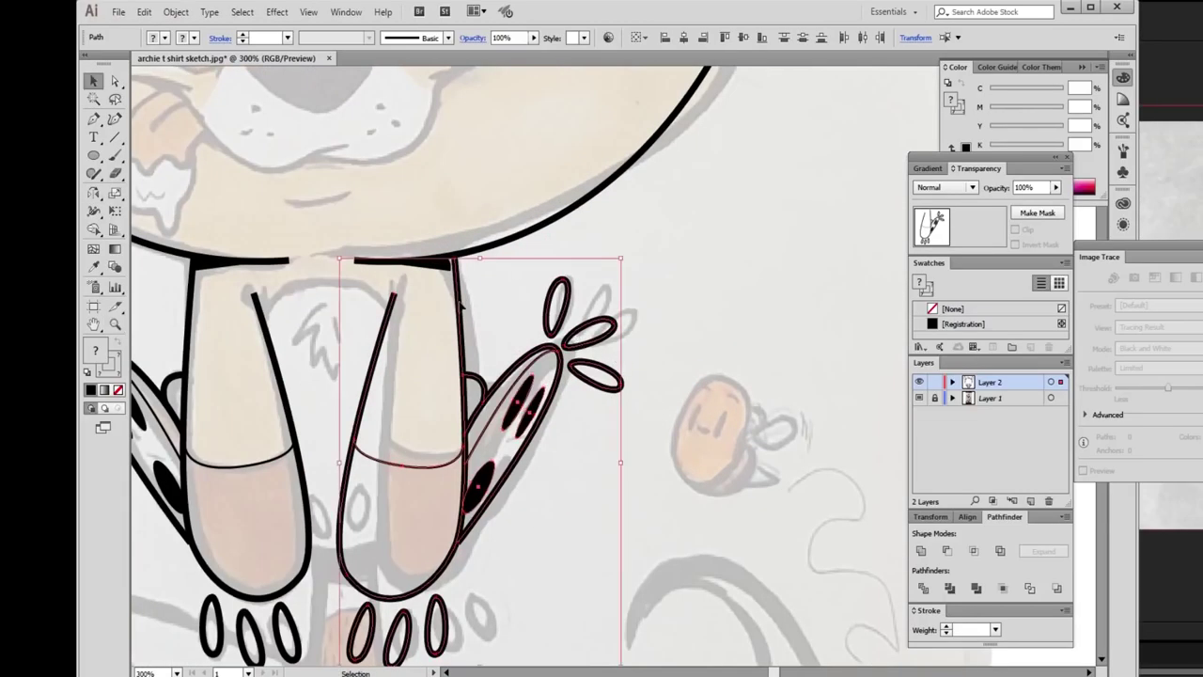
key(ctrl+shift+a)
key(ctrl+minus)
key(ctrl+minus)
key(ctrl+=)
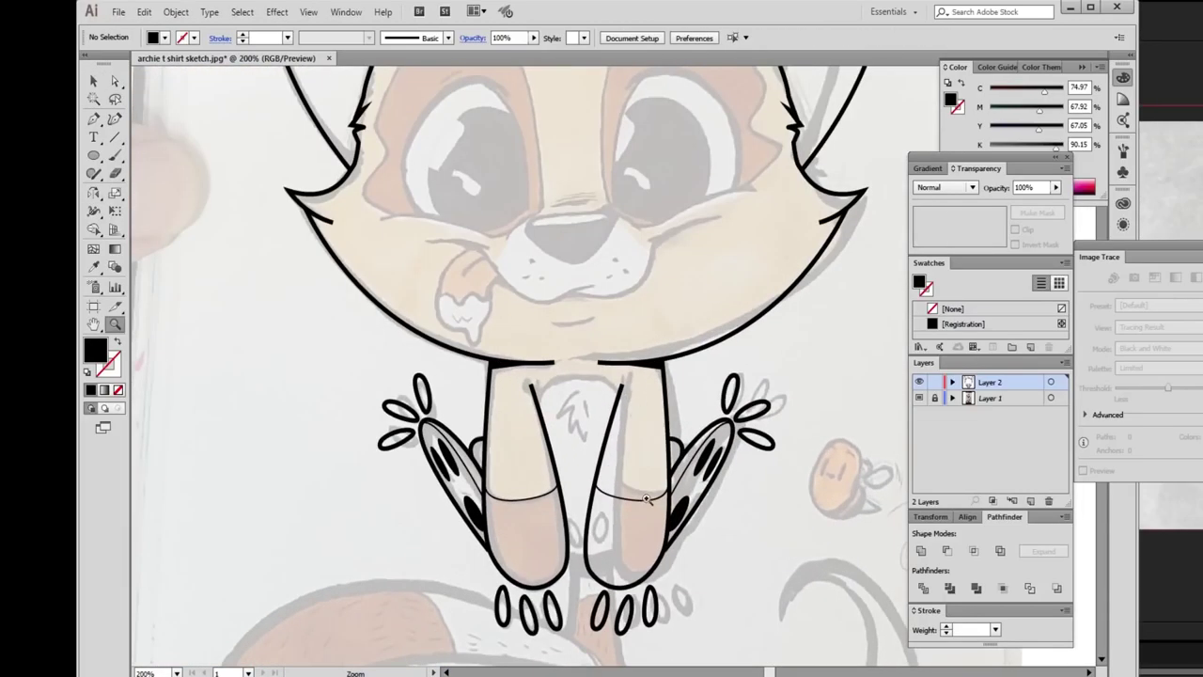
key(ctrl+=)
key(ctrl+=)
Draw a curve joining the two feet.
key(p)
click(522, 424)
click(560, 422)
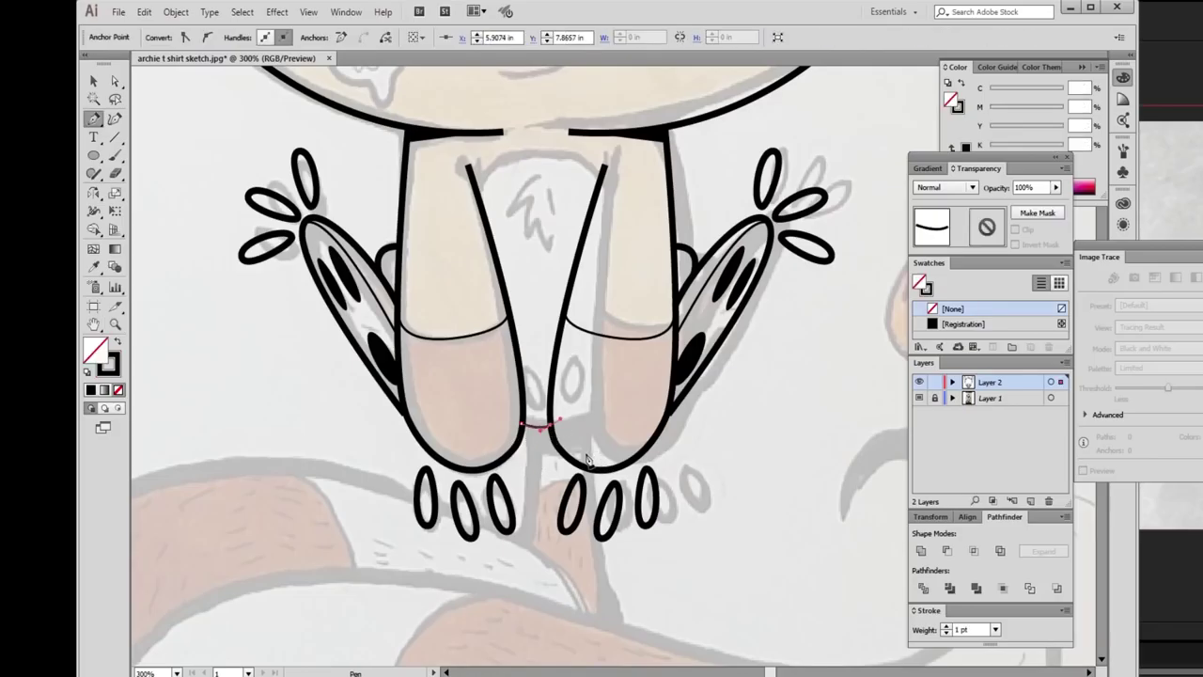
key(ctrl+shift+a)
key(ctrl+minus)
key(ctrl+=)
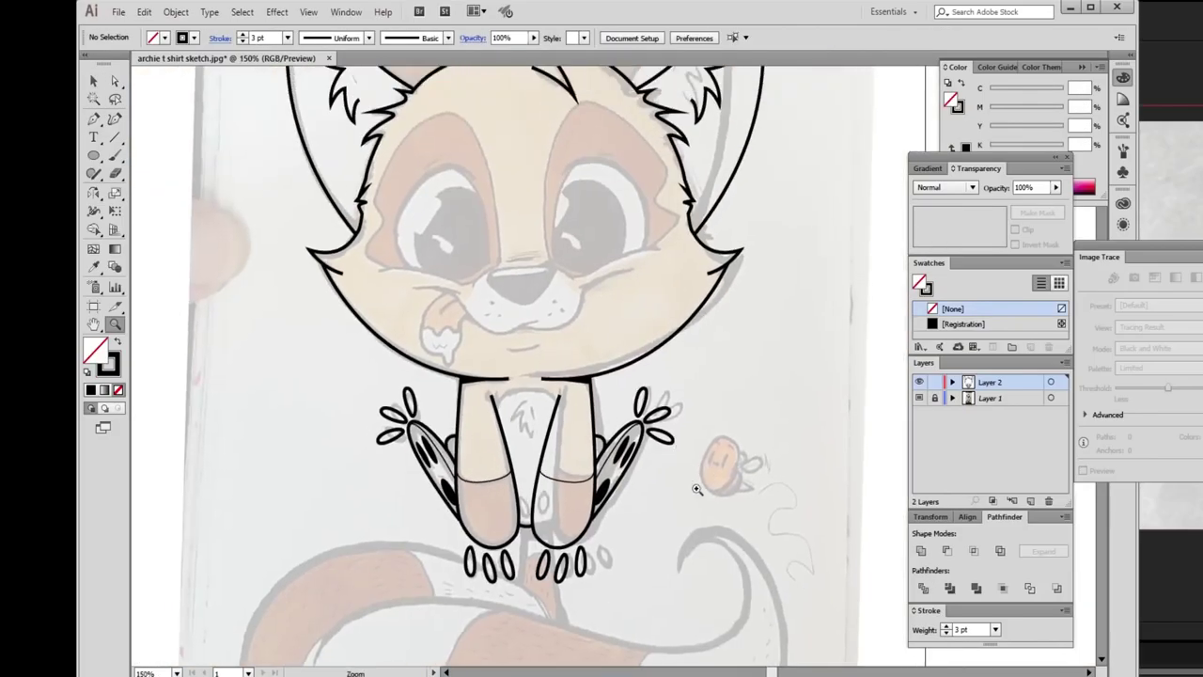
scroll(658, 434, up, 2)
scroll(658, 435, up, 3)
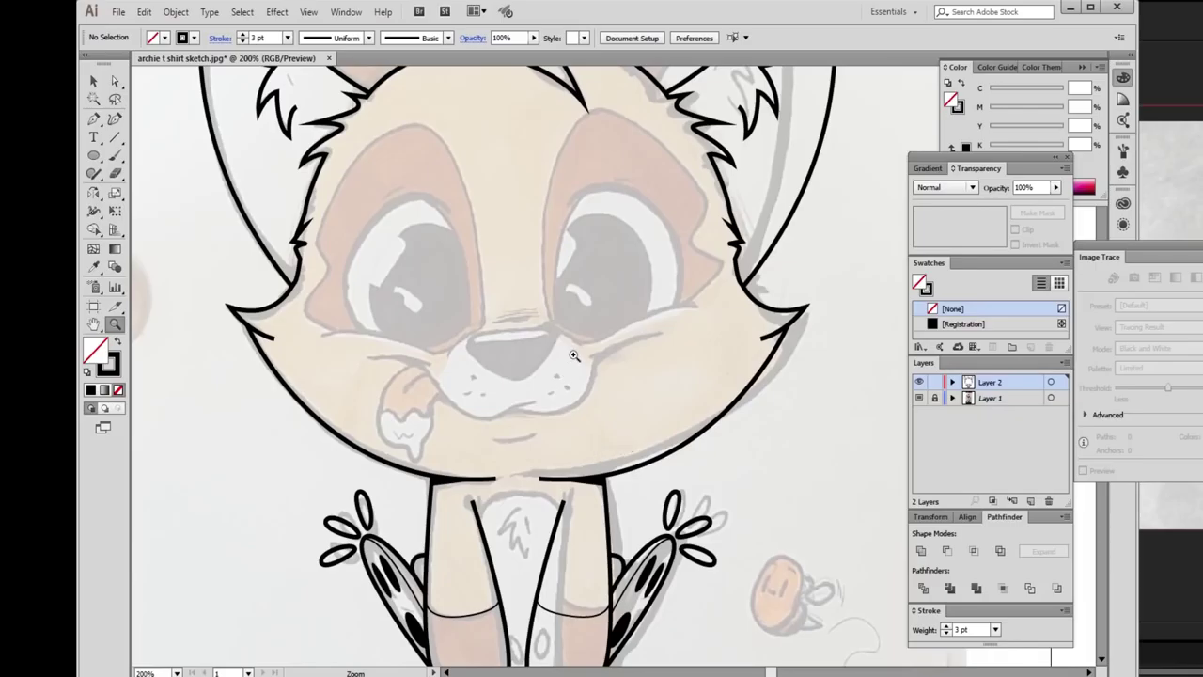
scroll(573, 355, up, 1)
Pen the upper outline curve over the left eye and thicken its top with the Width tool.
key(ctrl+=)
key(p)
click(557, 320)
drag(476, 303, 430, 324)
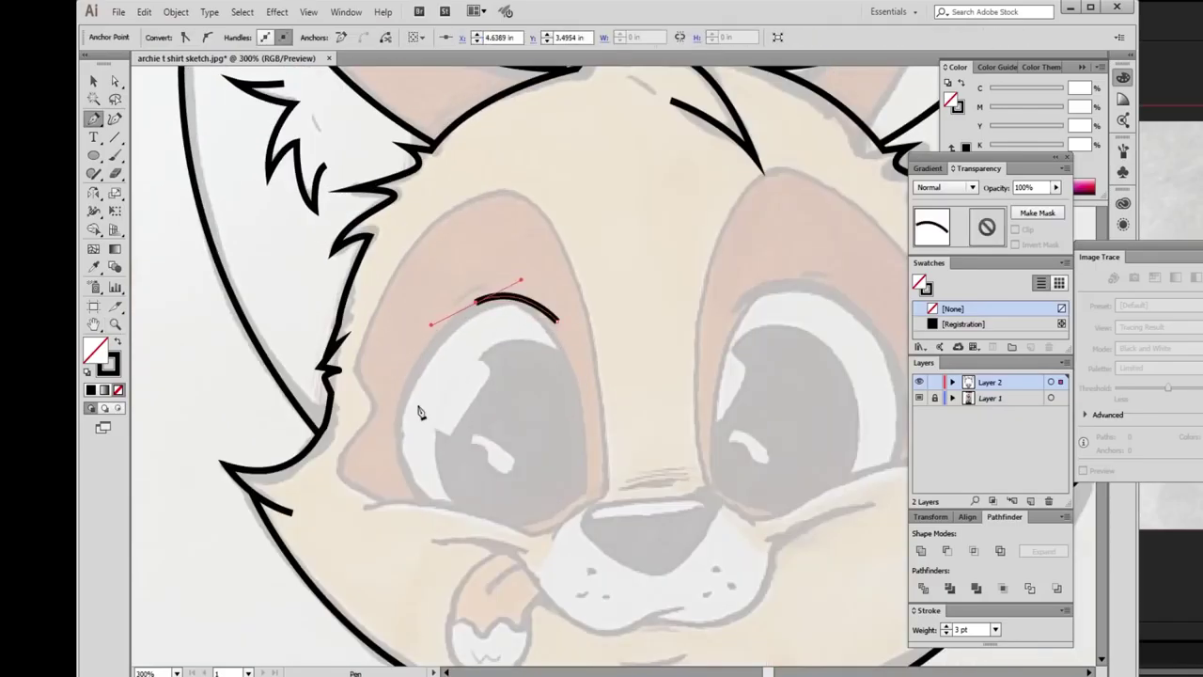
drag(402, 492, 398, 496)
click(426, 504)
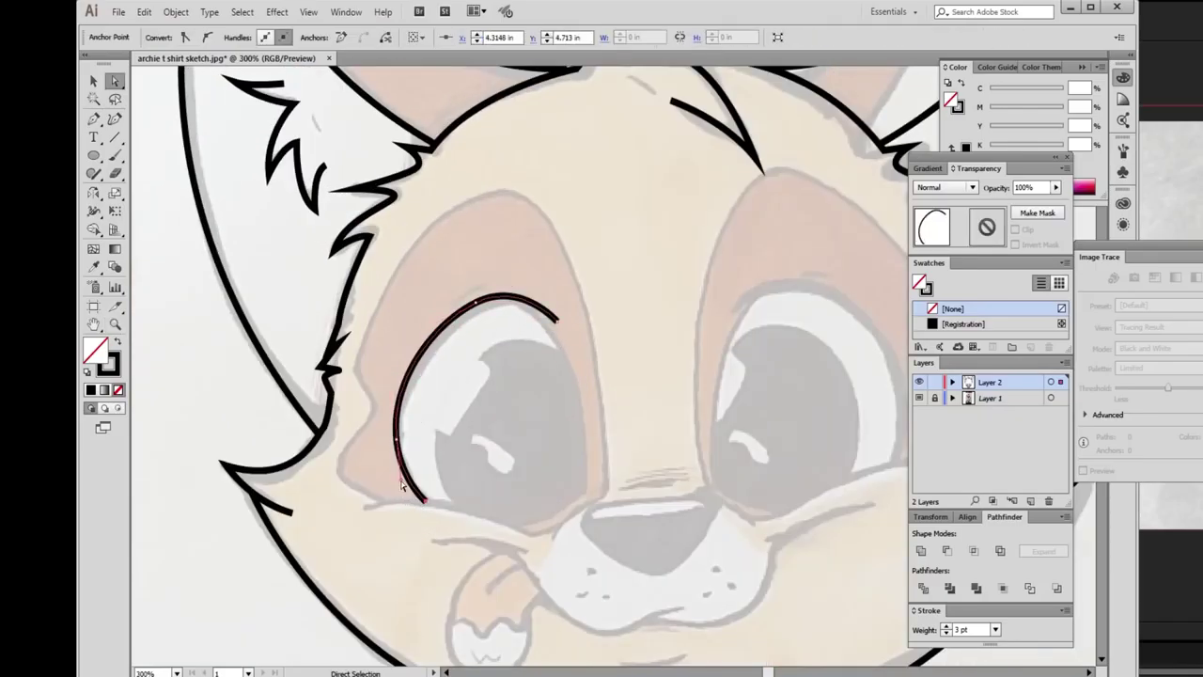
click(477, 308)
drag(392, 388, 395, 402)
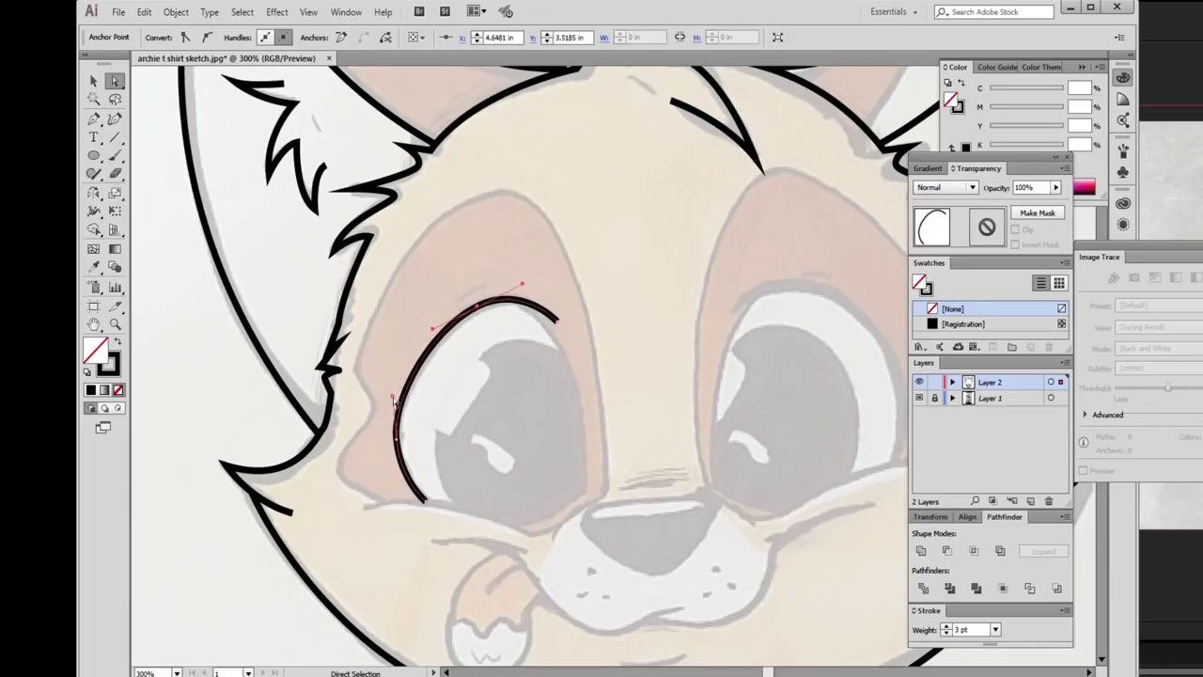
key(shift+w)
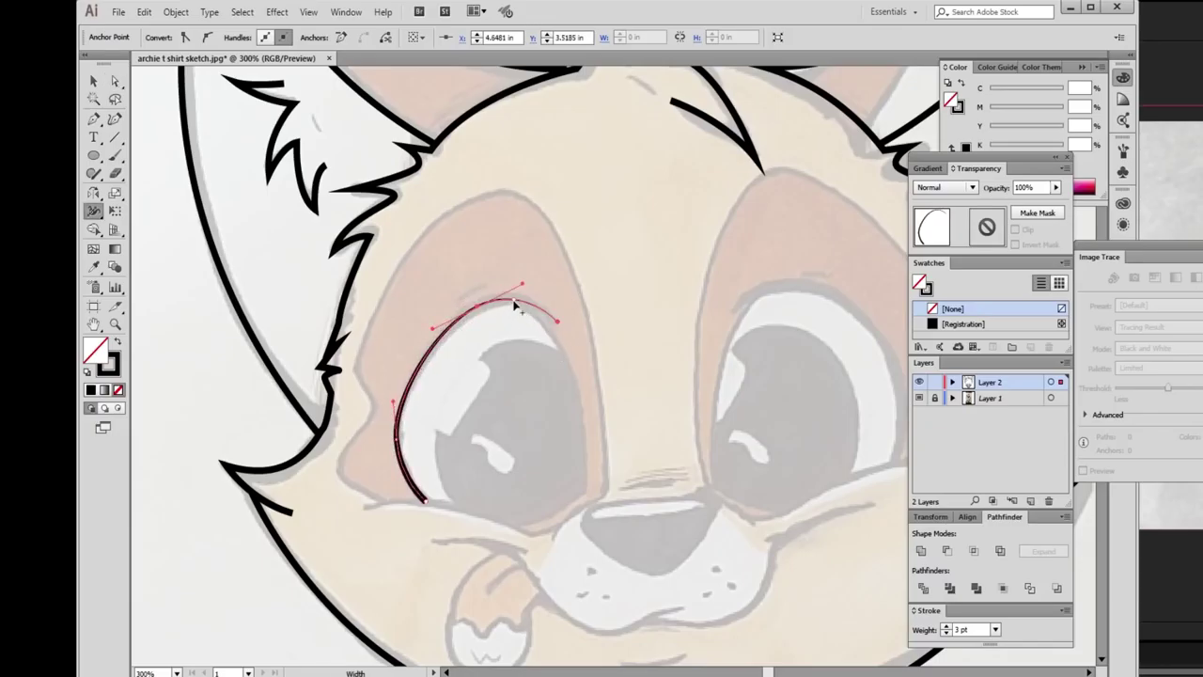
drag(510, 309, 514, 315)
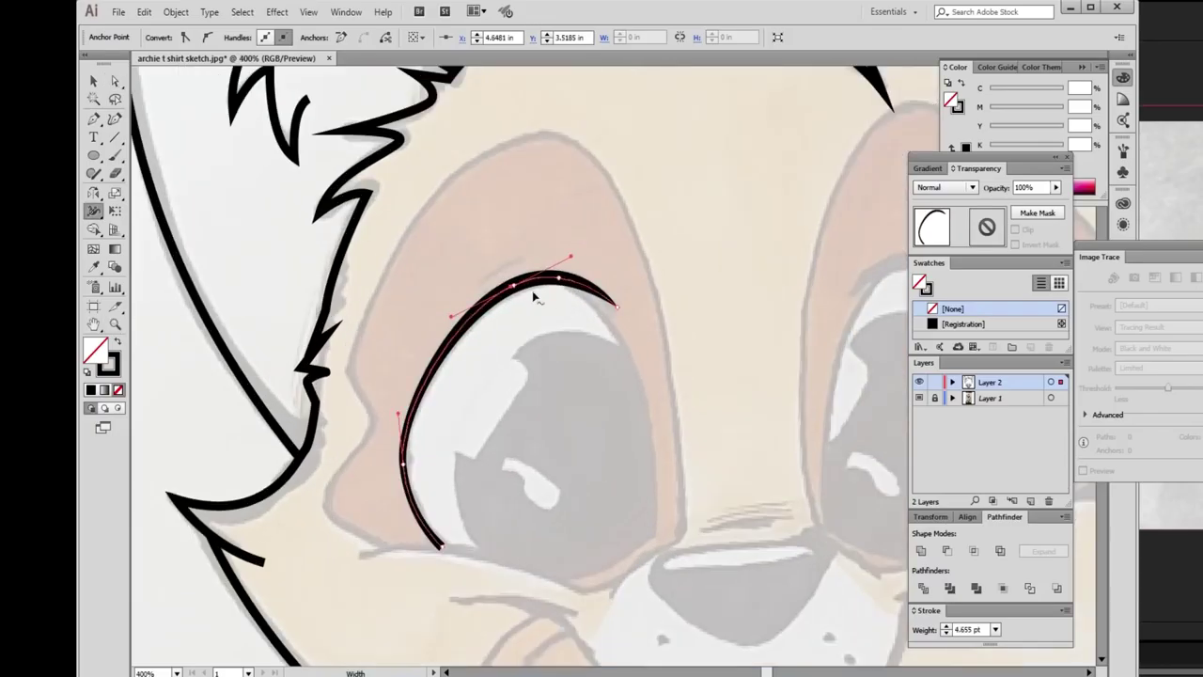
drag(537, 301, 569, 311)
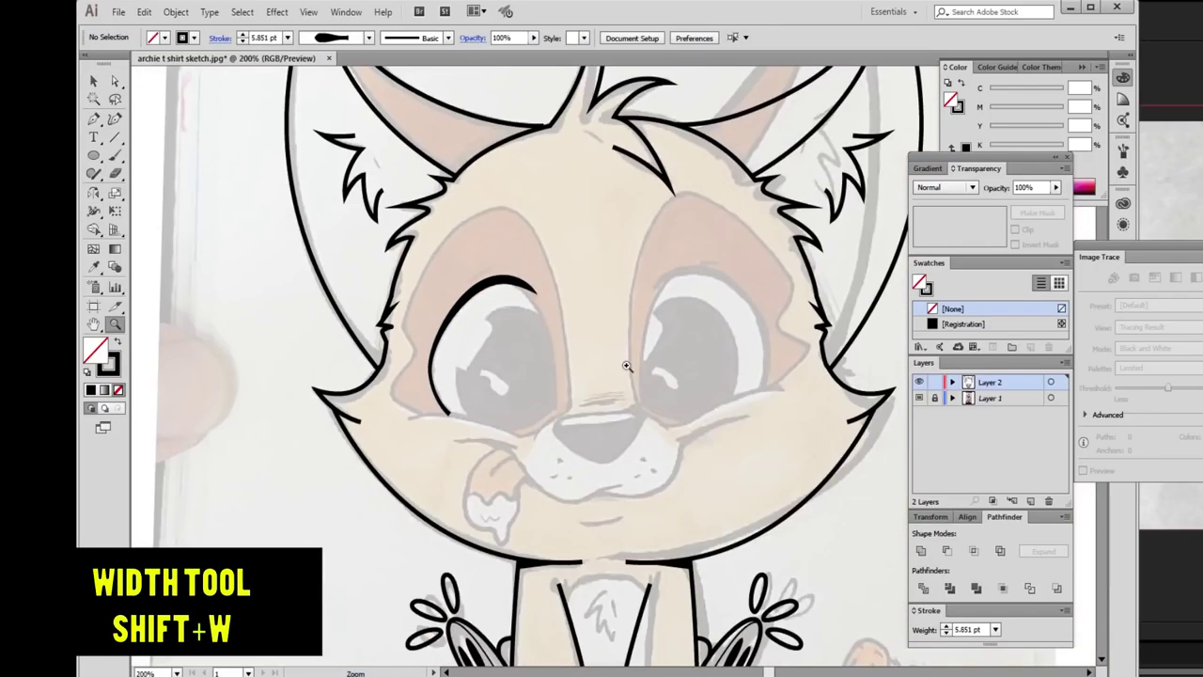
Extend the left eye outline down and curve it into the eye's lower edge.
click(573, 286)
key(p)
ctrl+click(482, 284)
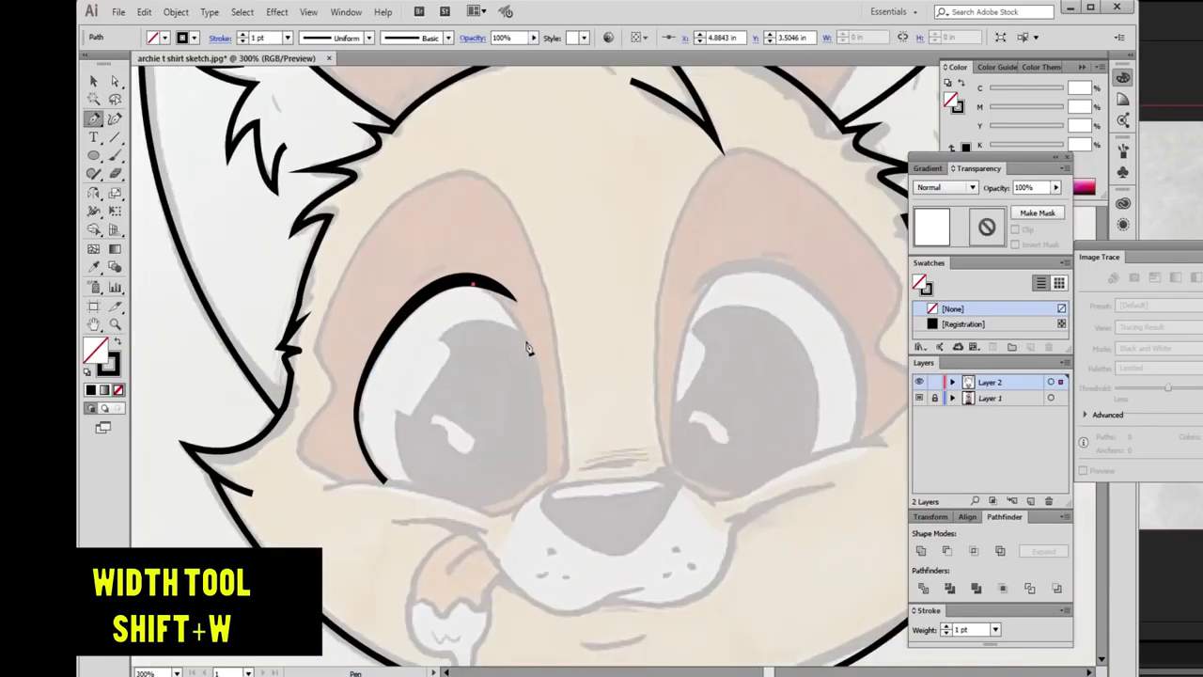
drag(541, 577, 540, 645)
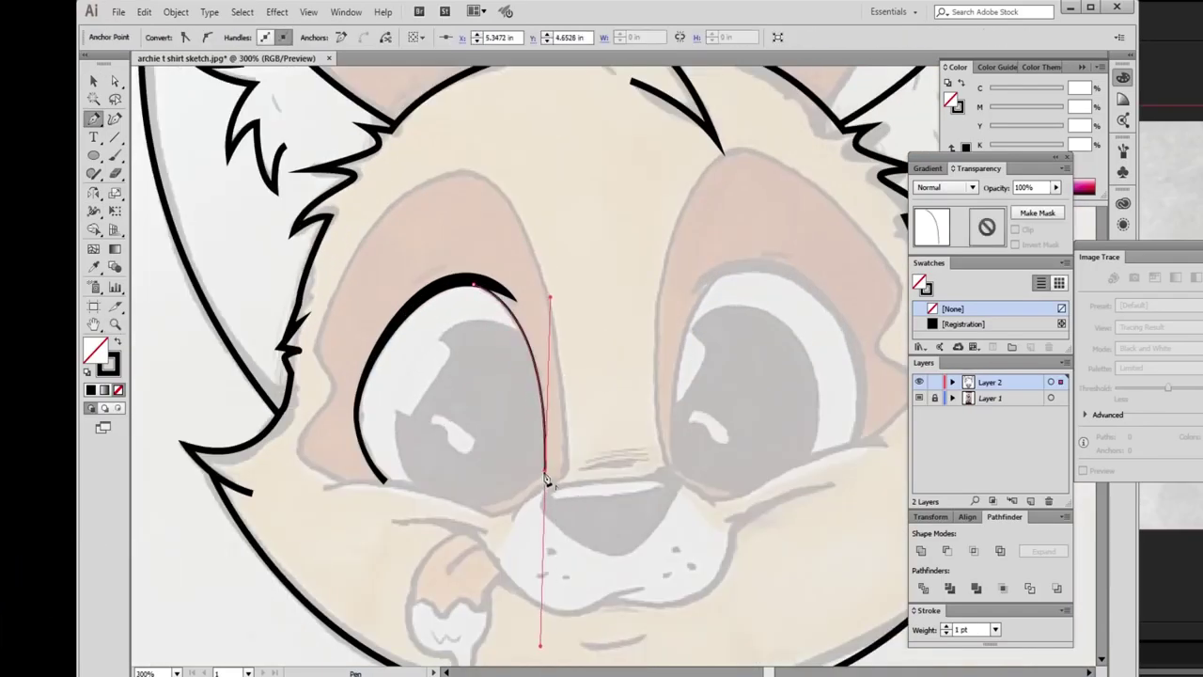
drag(470, 505, 422, 502)
ctrl+click(516, 525)
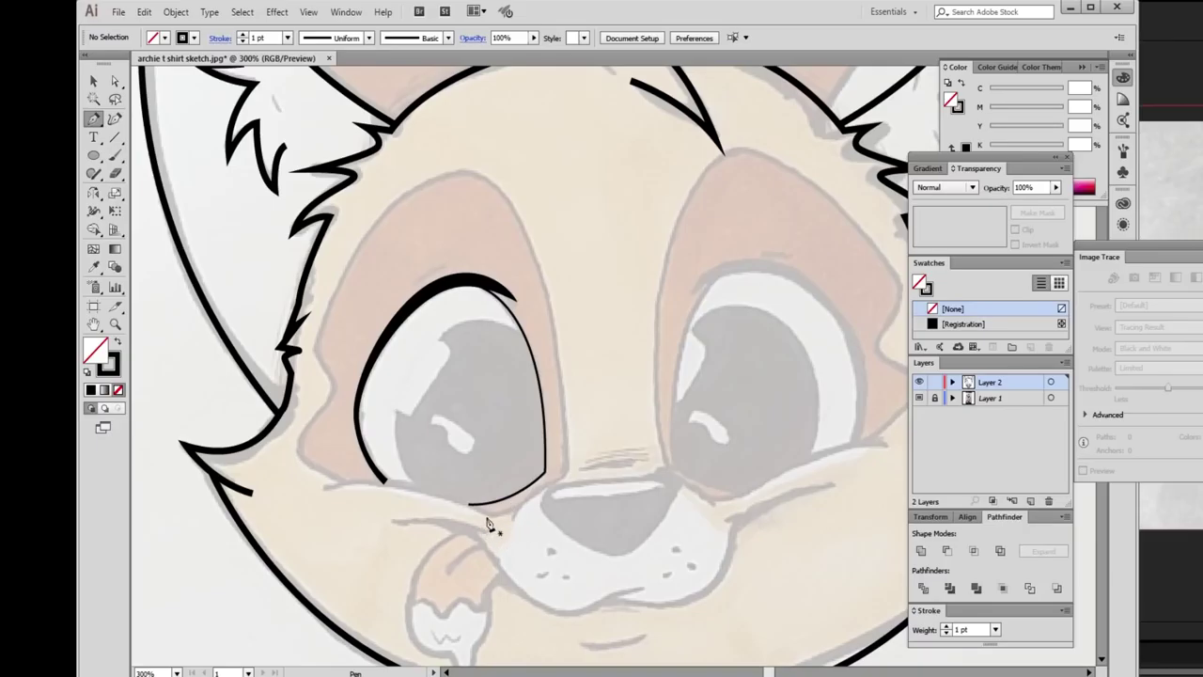
Draw a thin eyelid curve and a curved eyelash stroke above the left eye.
click(444, 290)
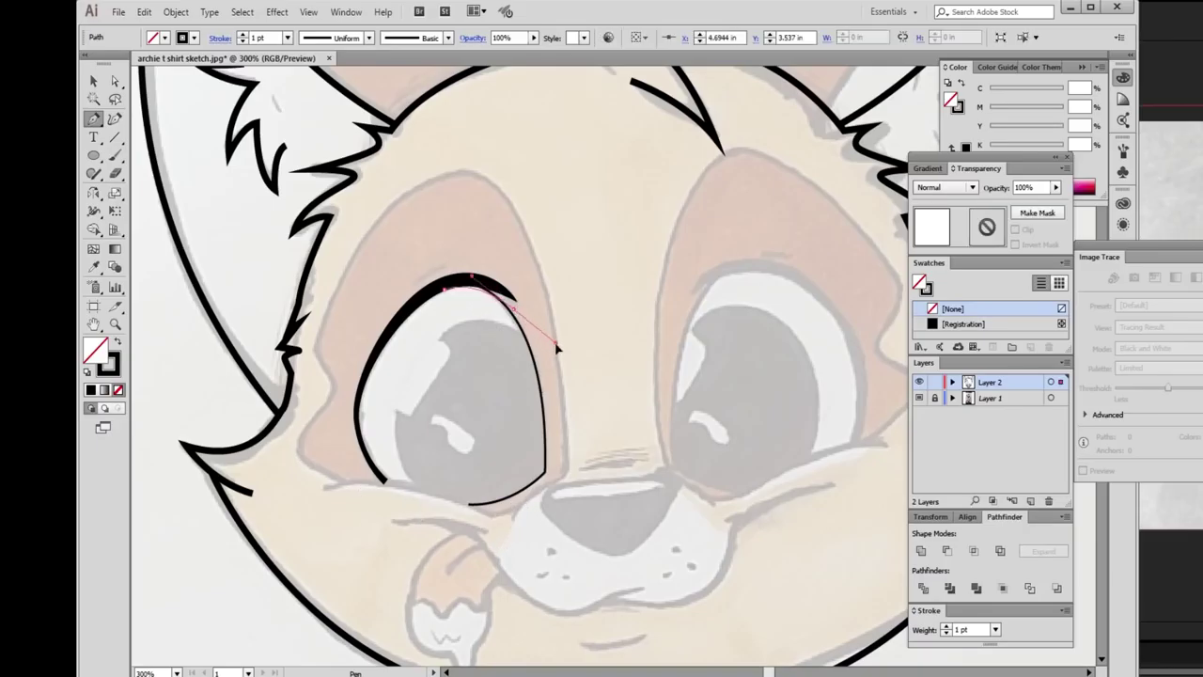
drag(557, 348, 564, 348)
ctrl+click(595, 347)
scroll(595, 347, down, 3)
scroll(448, 371, up, 4)
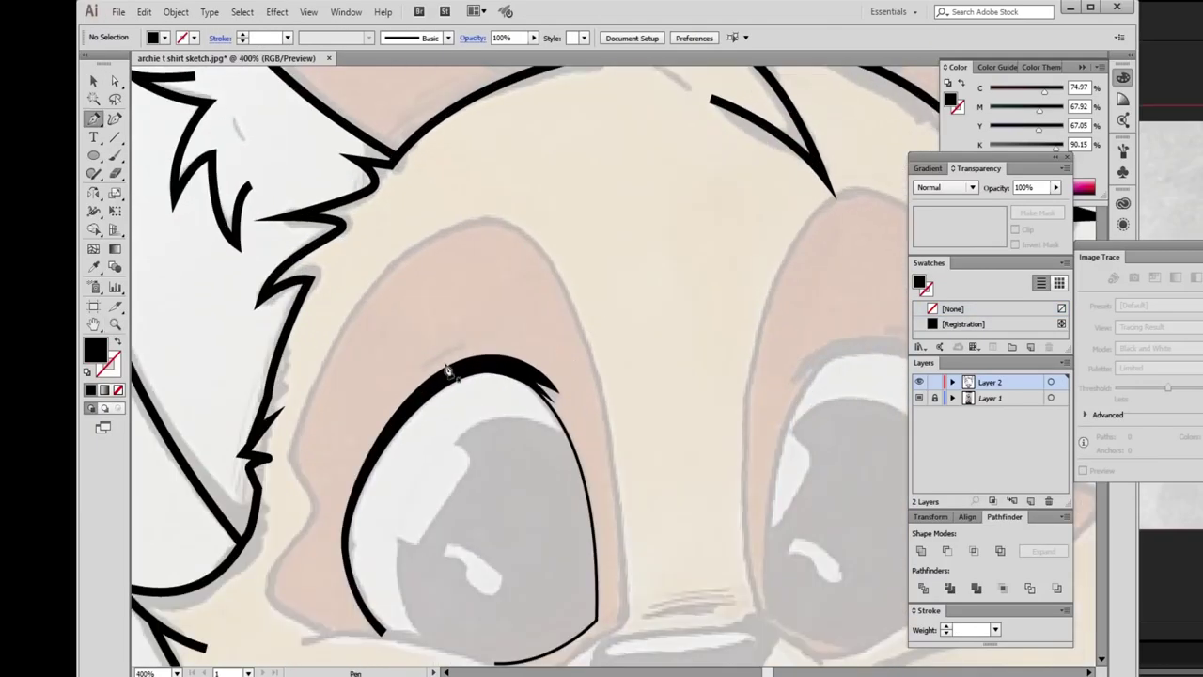
click(423, 374)
drag(545, 358, 559, 364)
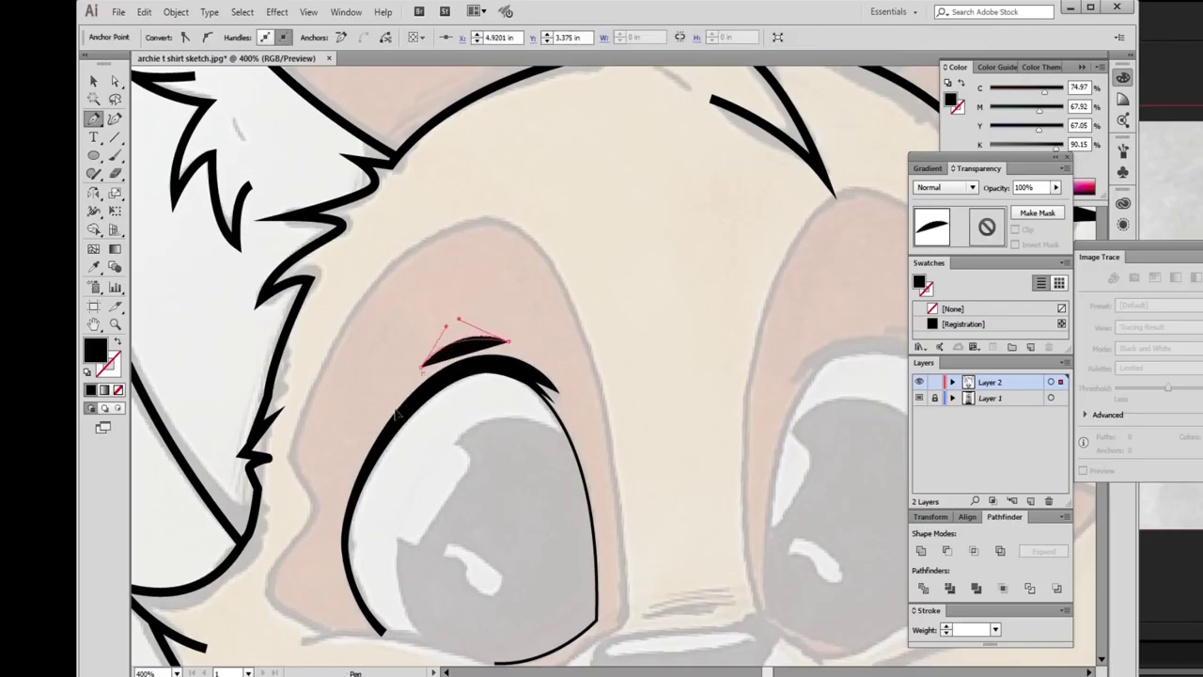
ctrl+click(457, 457)
scroll(584, 386, down, 3)
scroll(584, 386, up, 3)
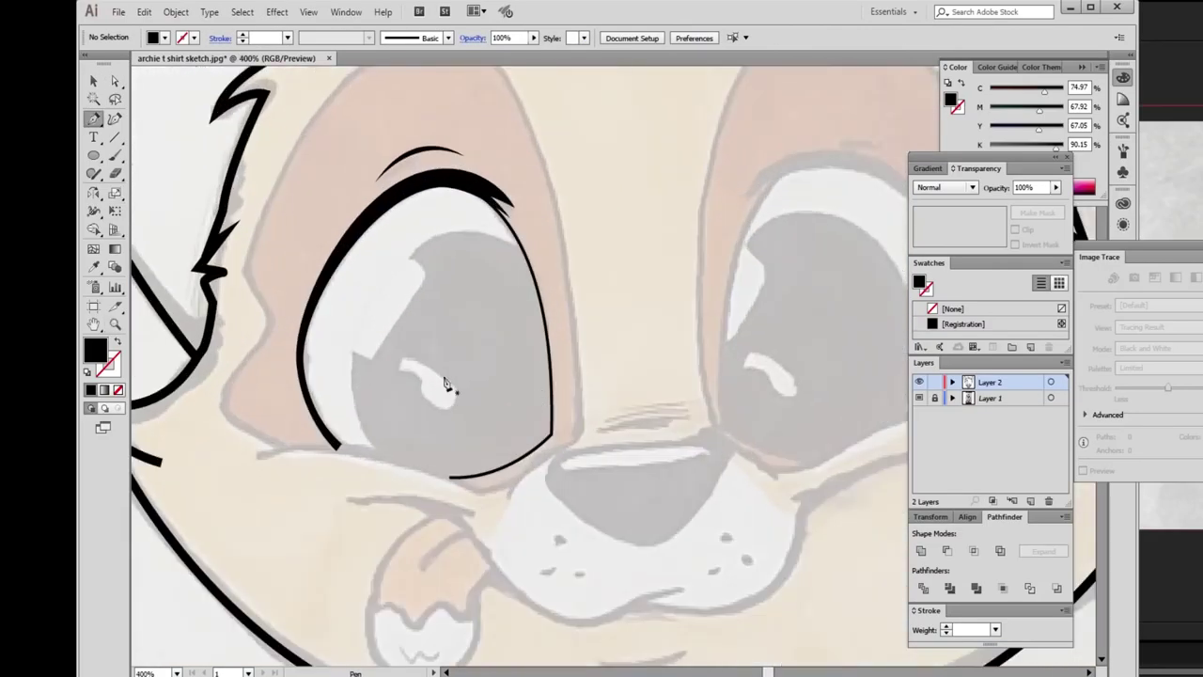
Draw an ellipse over the eyeball and stretch its top and bottom to fit the eye.
click(93, 155)
mouse_move(344, 226)
mouse_down()
mouse_move(441, 376)
mouse_move(575, 505)
mouse_up()
key(v)
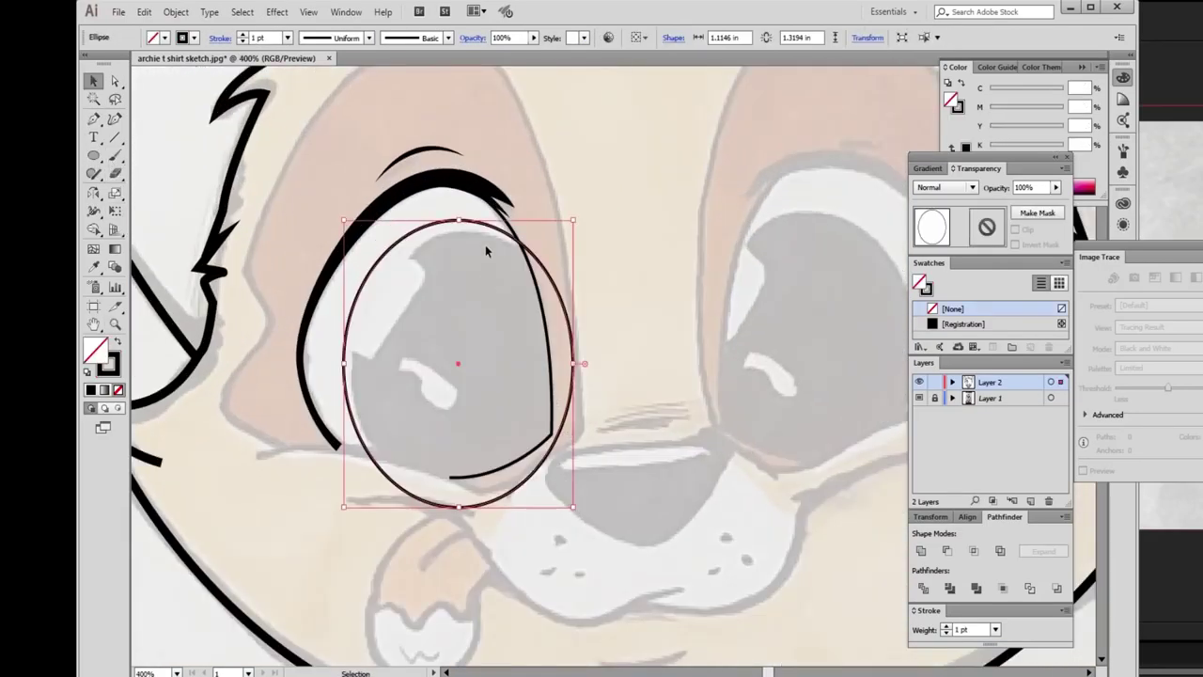
drag(458, 229, 465, 230)
drag(459, 508, 464, 502)
click(666, 416)
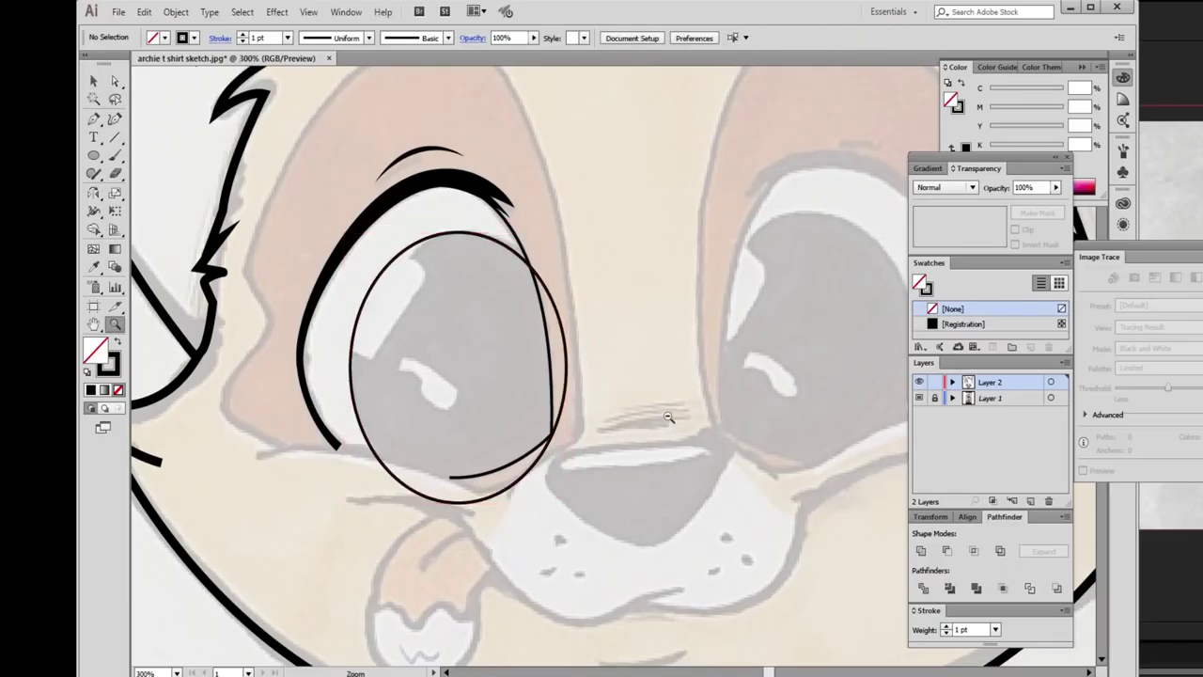
key(z)
alt+click(431, 427)
click(568, 451)
Delete the eyeball ellipse's right anchor so only an arc remains.
key(a)
click(546, 273)
key(p)
click(556, 456)
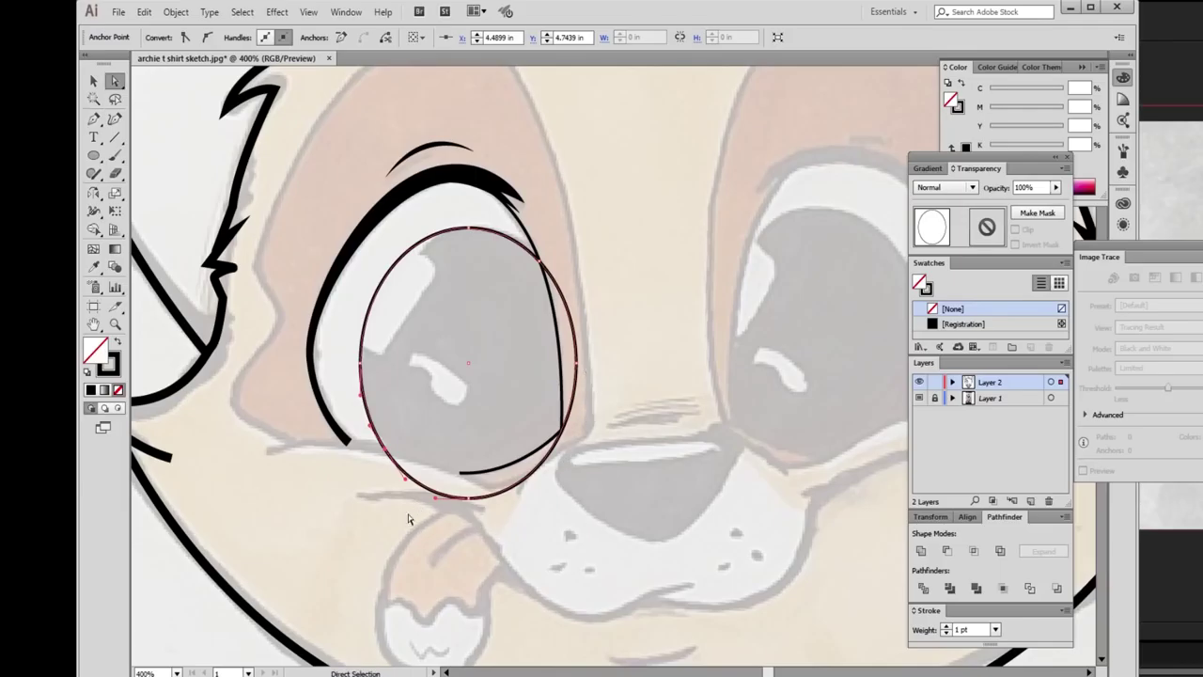
click(579, 367)
key(Delete)
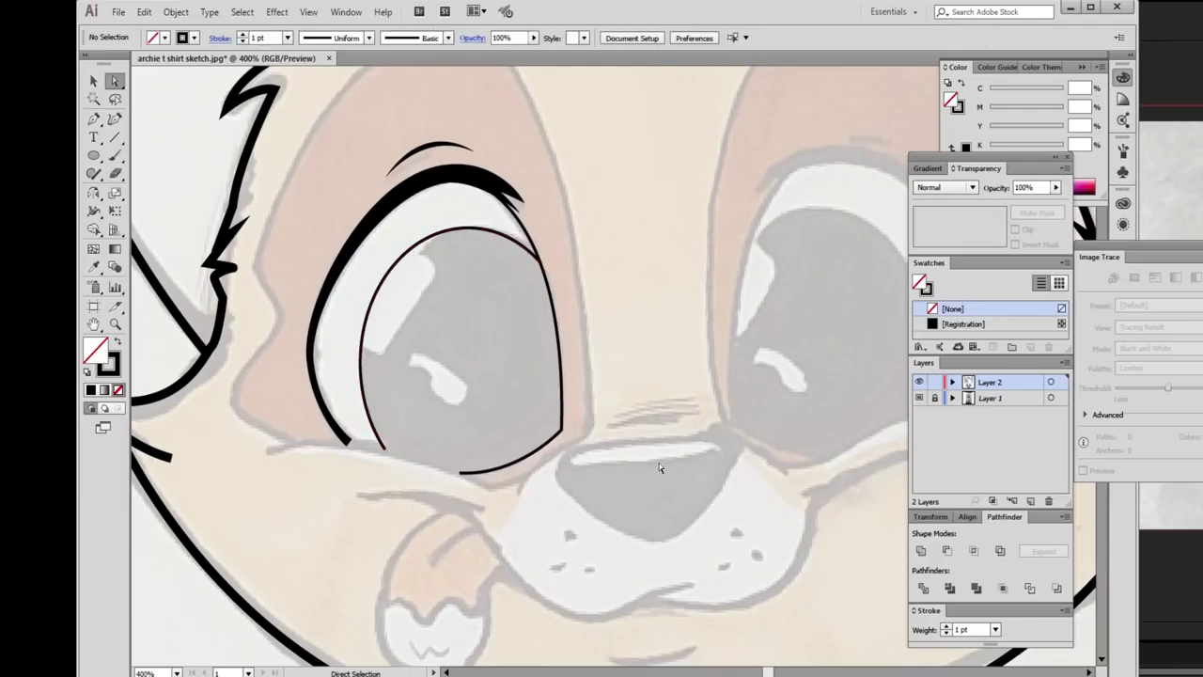
Pen a curved lower-lid stroke under the eye with no fill and a black stroke.
click(490, 493)
drag(268, 454, 169, 491)
key(a)
key(shift+x)
click(555, 511)
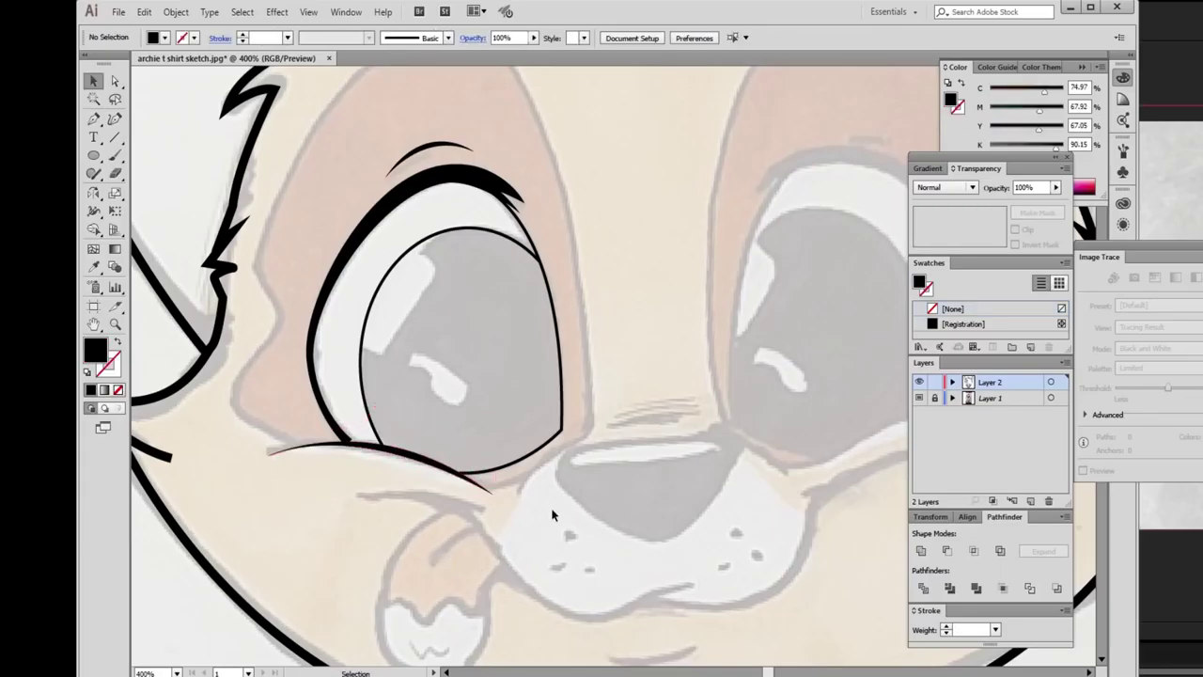
key(ctrl+=)
click(453, 432)
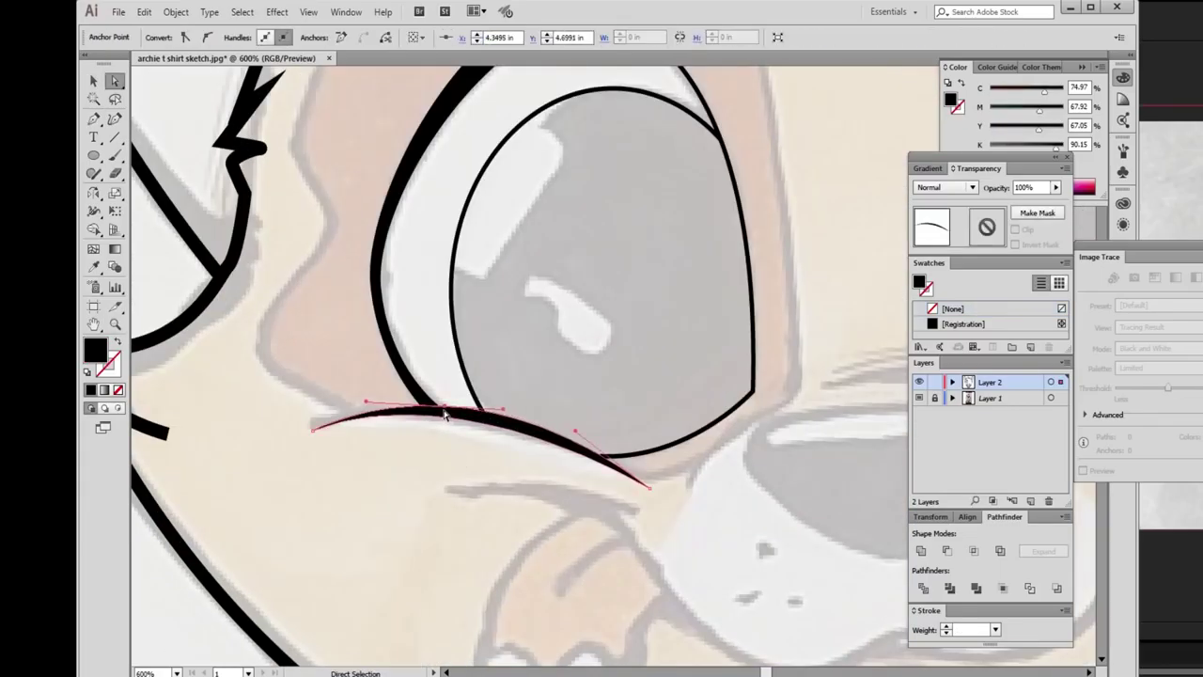
key(shift+x)
click(596, 457)
key(ctrl+shift+a)
key(ctrl+minus)
key(ctrl+minus)
key(ctrl+minus)
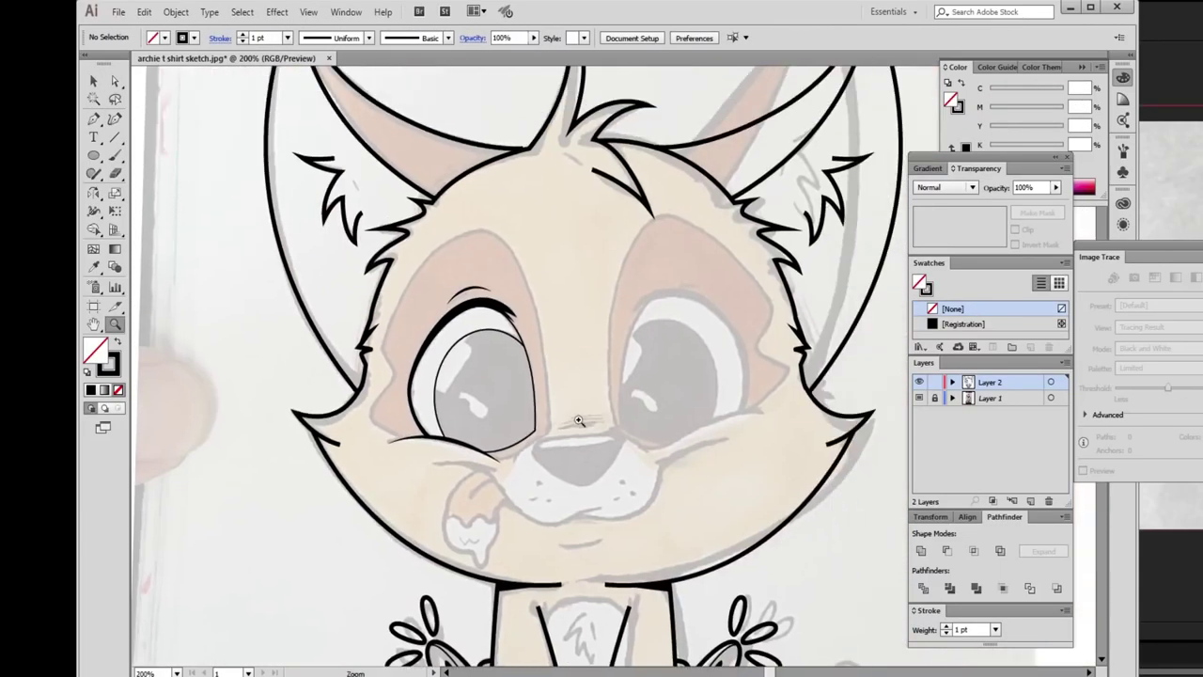
click(552, 439)
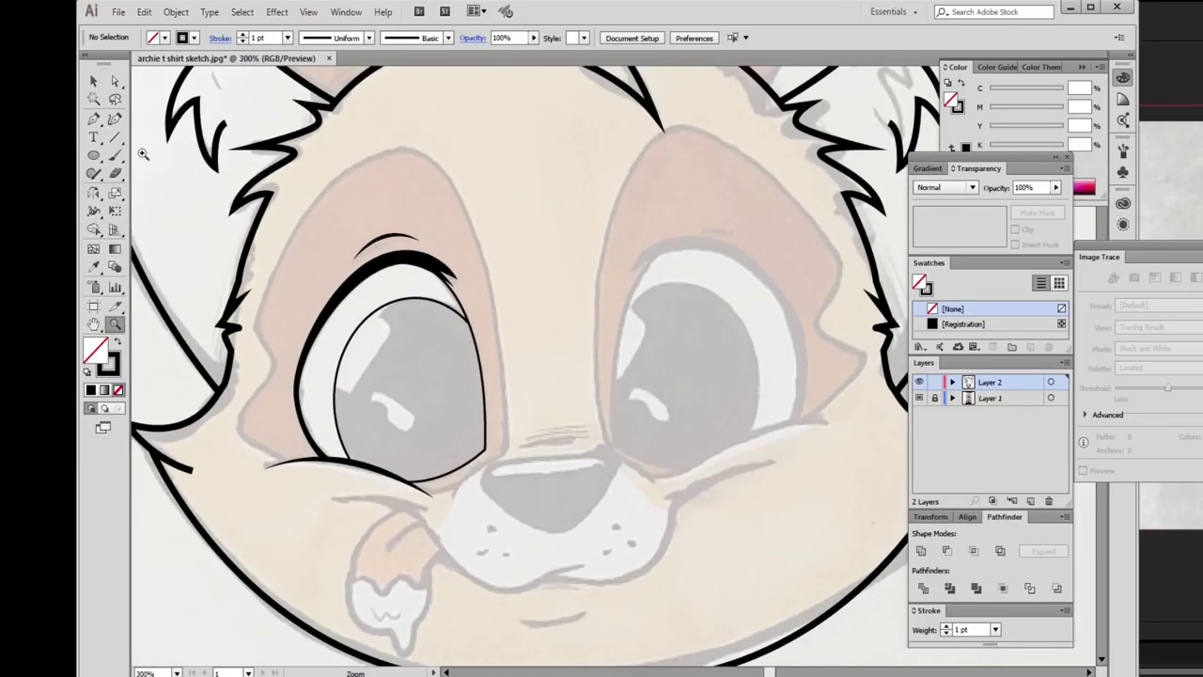
Draw a small circle on the left cheek and Alt-drag a copy onto the right cheek.
drag(293, 404, 294, 405)
key(v)
click(277, 406)
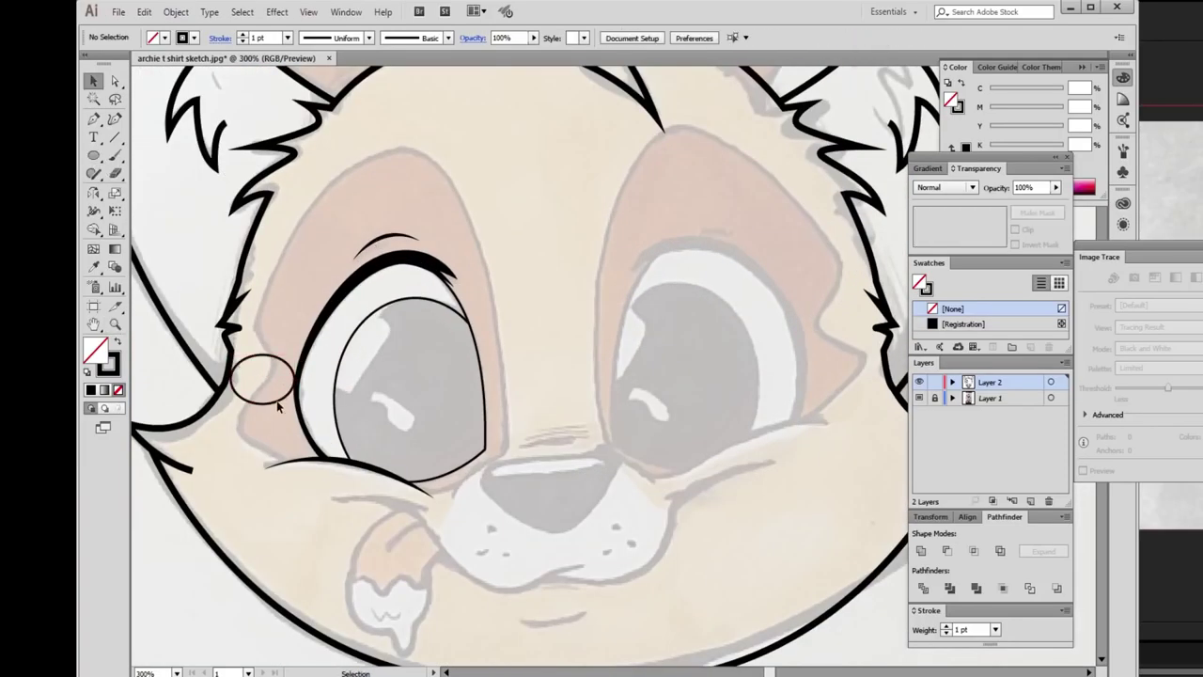
drag(863, 429, 868, 431)
Pen a short curved path along the lower edge of the left eye.
key(p)
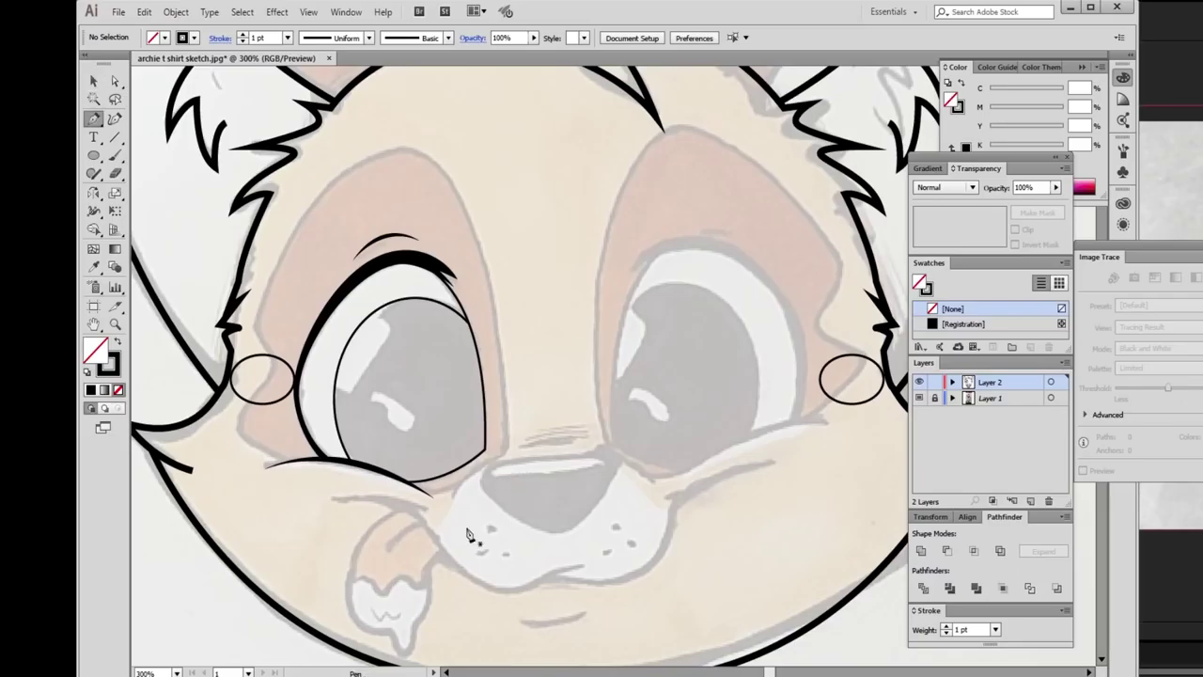
click(452, 502)
drag(508, 454, 549, 449)
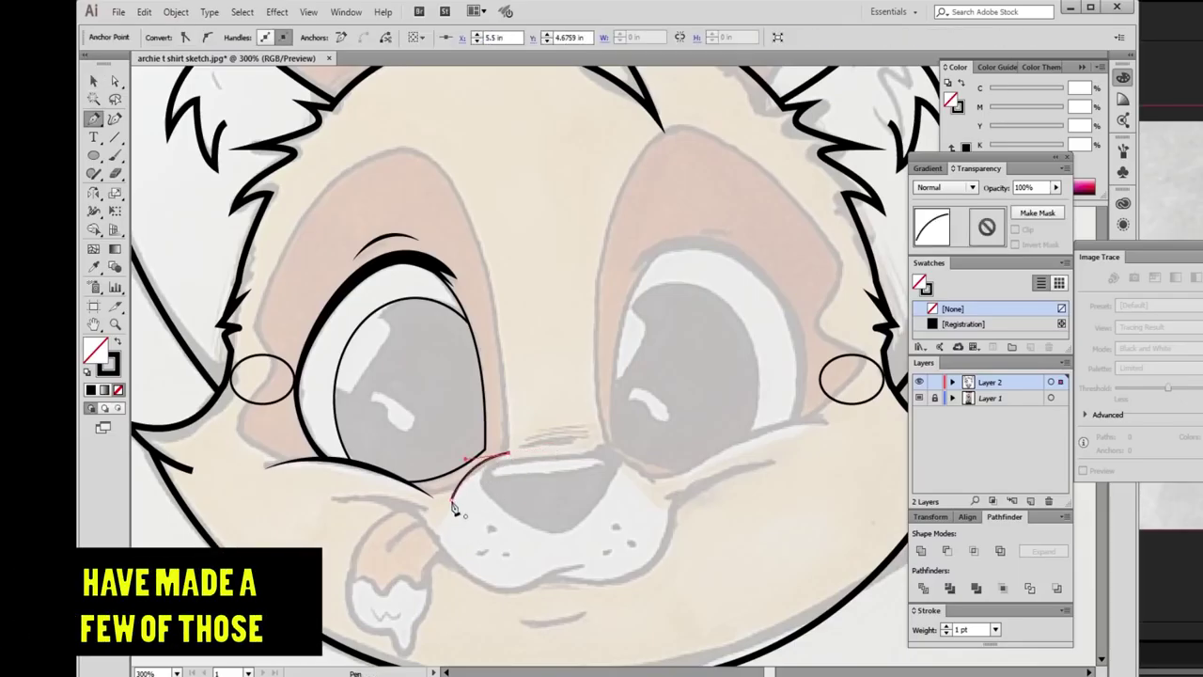
key(v)
click(427, 541)
drag(545, 494, 526, 535)
Trace the left eye-patch outline up over the eye and back beneath it.
mouse_move(481, 500)
mouse_down()
mouse_move(477, 341)
mouse_move(449, 239)
mouse_up()
drag(349, 202, 282, 248)
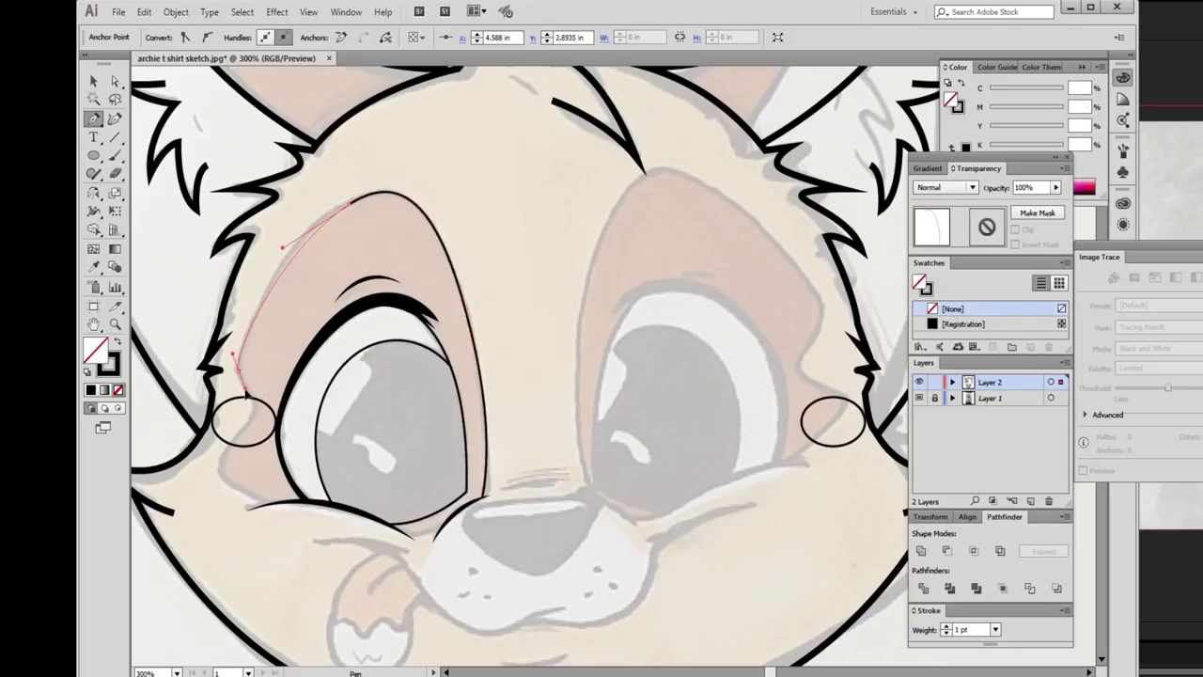
click(243, 417)
drag(272, 505, 362, 531)
key(v)
click(461, 545)
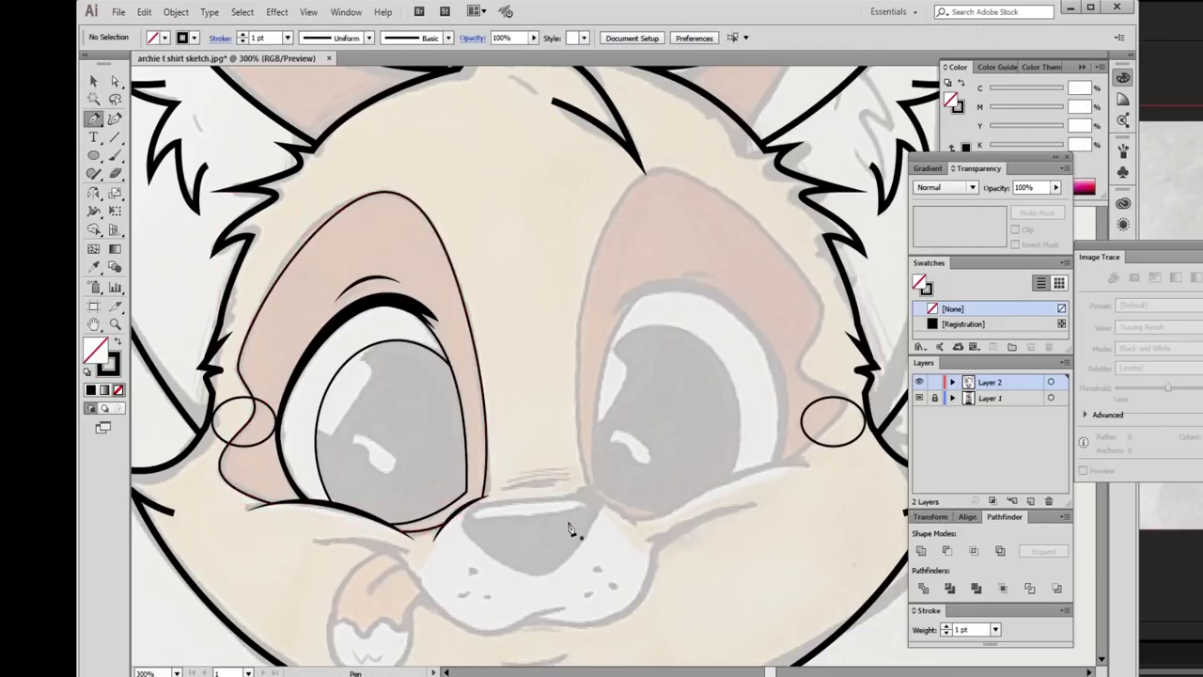
scroll(572, 396, down, 3)
alt+click(569, 417)
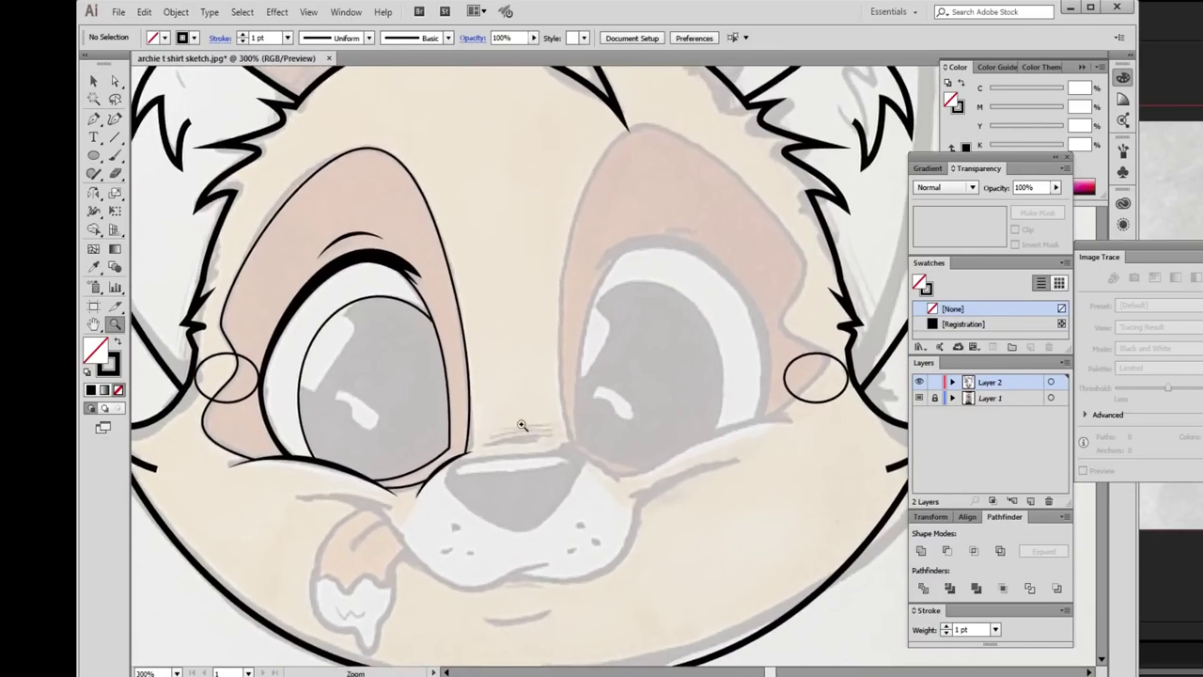
alt+click(537, 422)
Copy the left eye artwork onto the right eye, mirrored and aligned to it.
key(v)
click(445, 368)
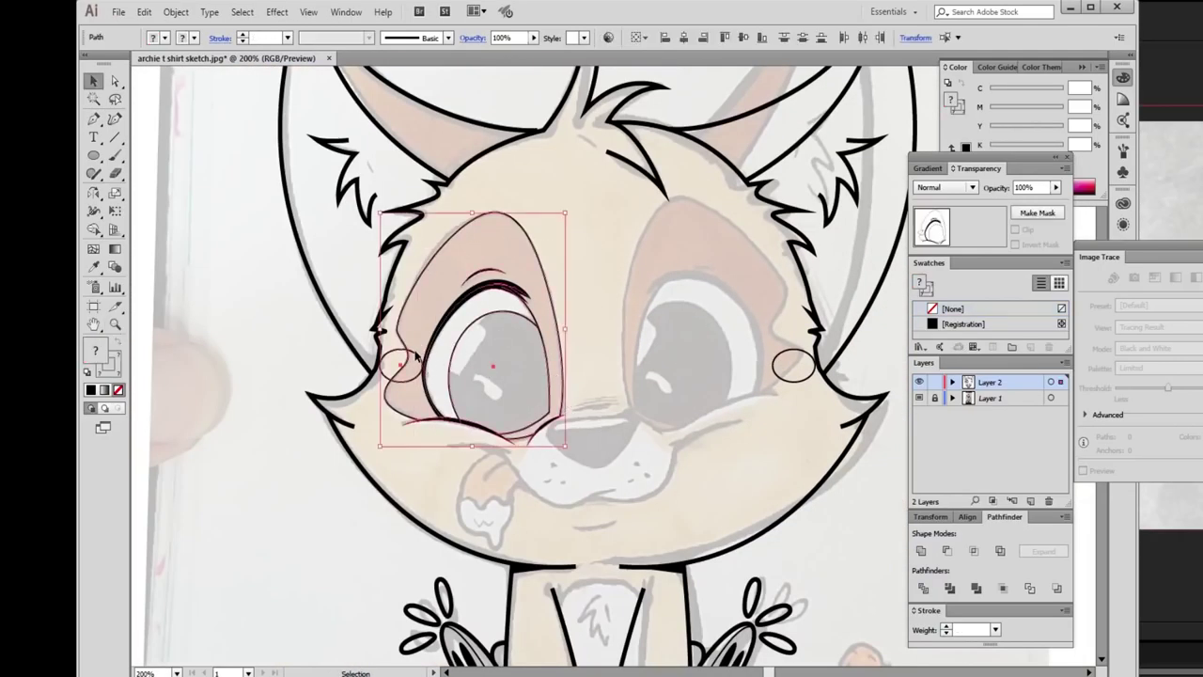
drag(414, 357, 747, 385)
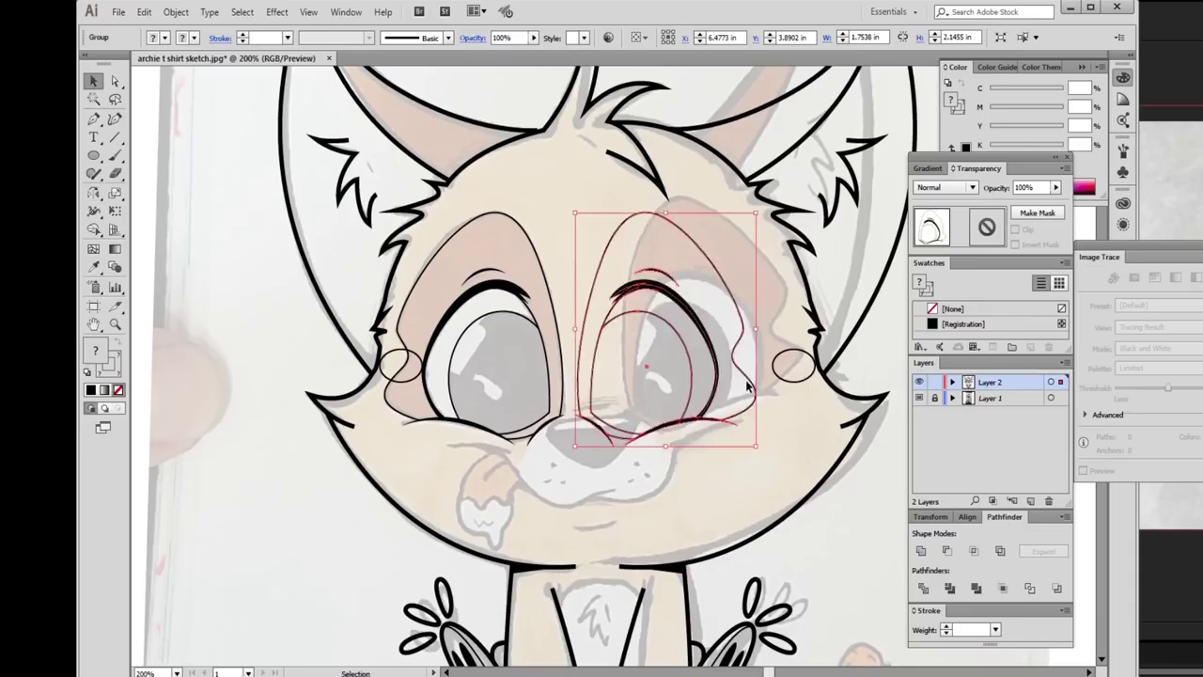
drag(725, 393, 779, 394)
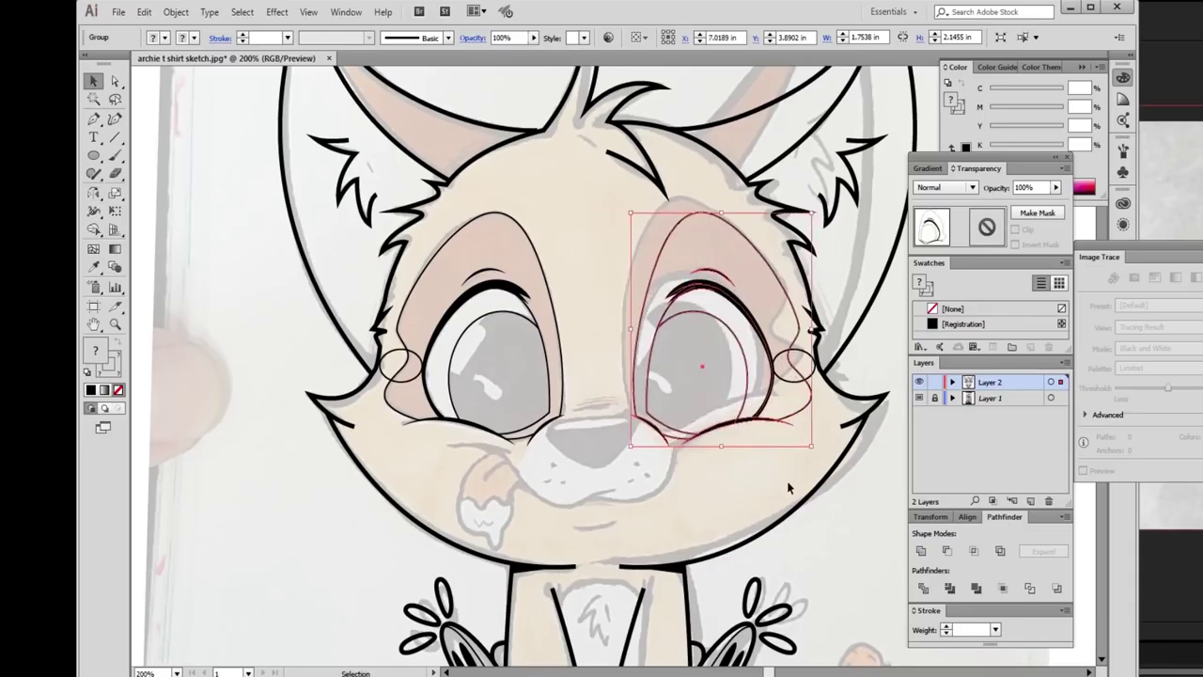
click(756, 490)
click(720, 423)
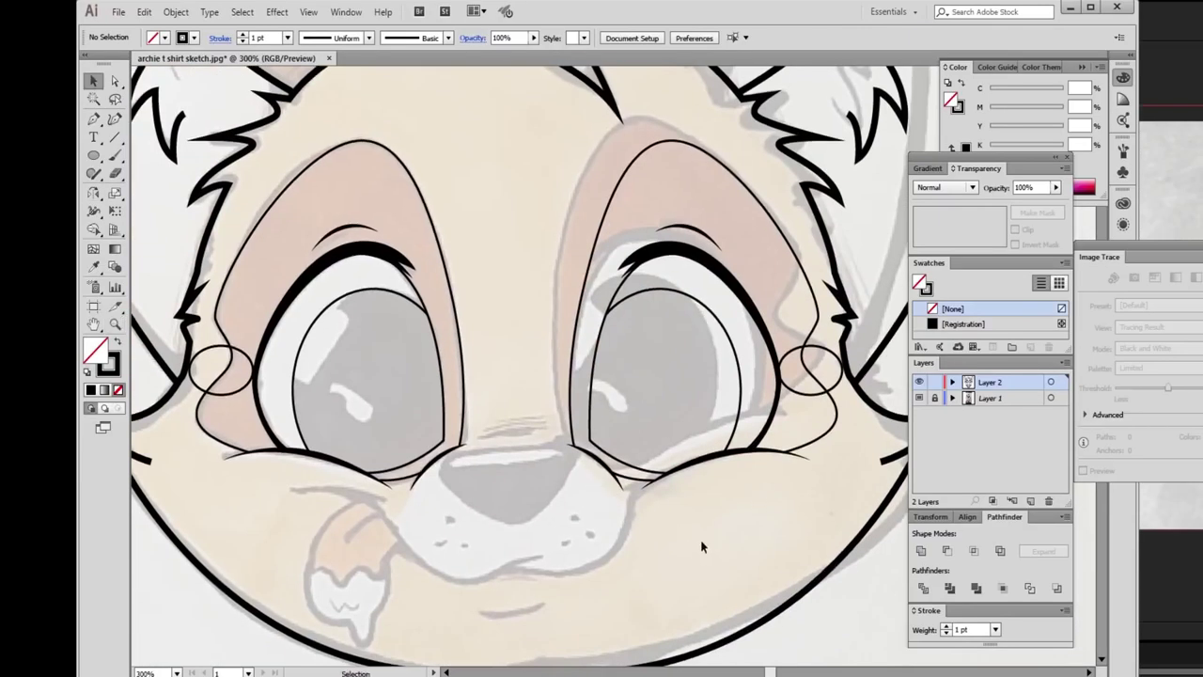
drag(701, 546, 411, 414)
click(568, 519)
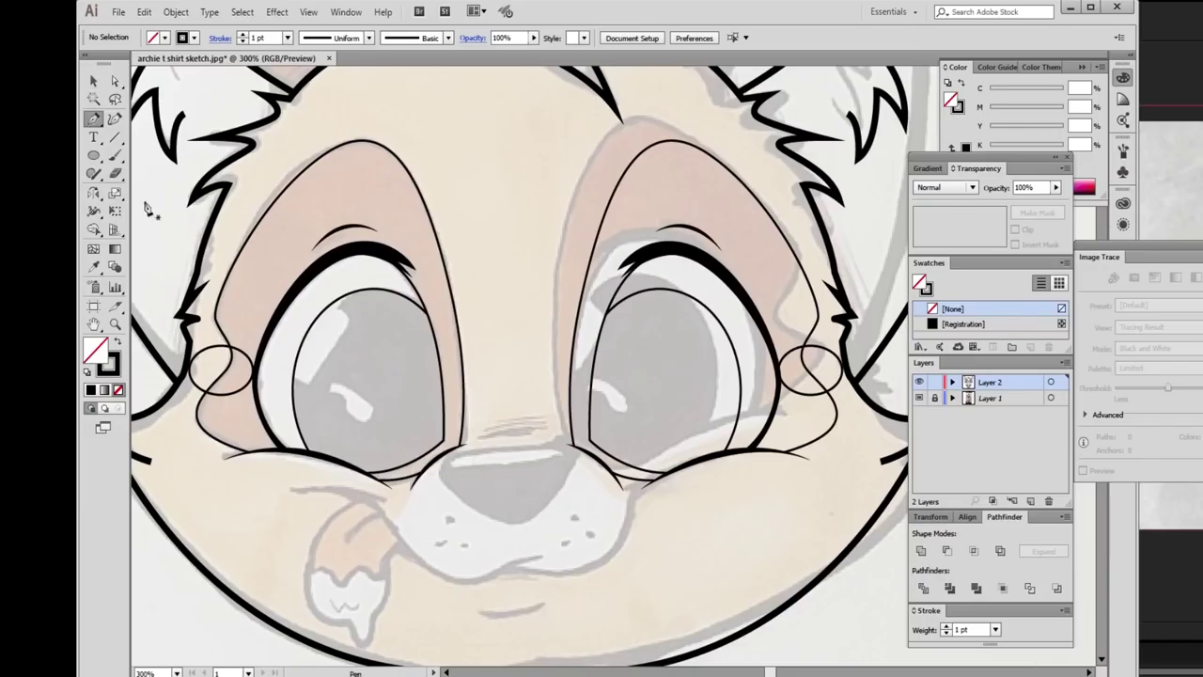
Draw an ellipse over the sketched nose and reshape its top and bottom into a nose.
drag(93, 156, 160, 194)
drag(578, 487, 511, 519)
key(a)
drag(508, 458, 511, 448)
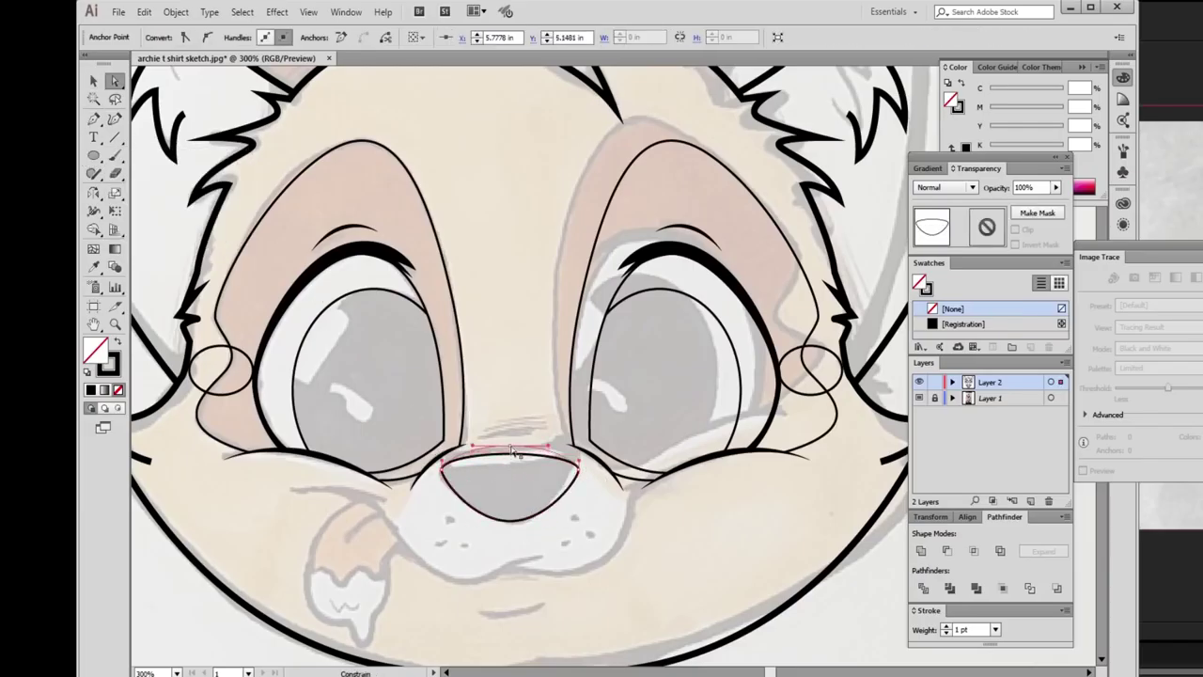
drag(511, 519, 511, 524)
key(v)
drag(581, 484, 575, 429)
Centre the nose horizontally with the face artwork and fill it solid black.
key(ctrl+a)
click(489, 37)
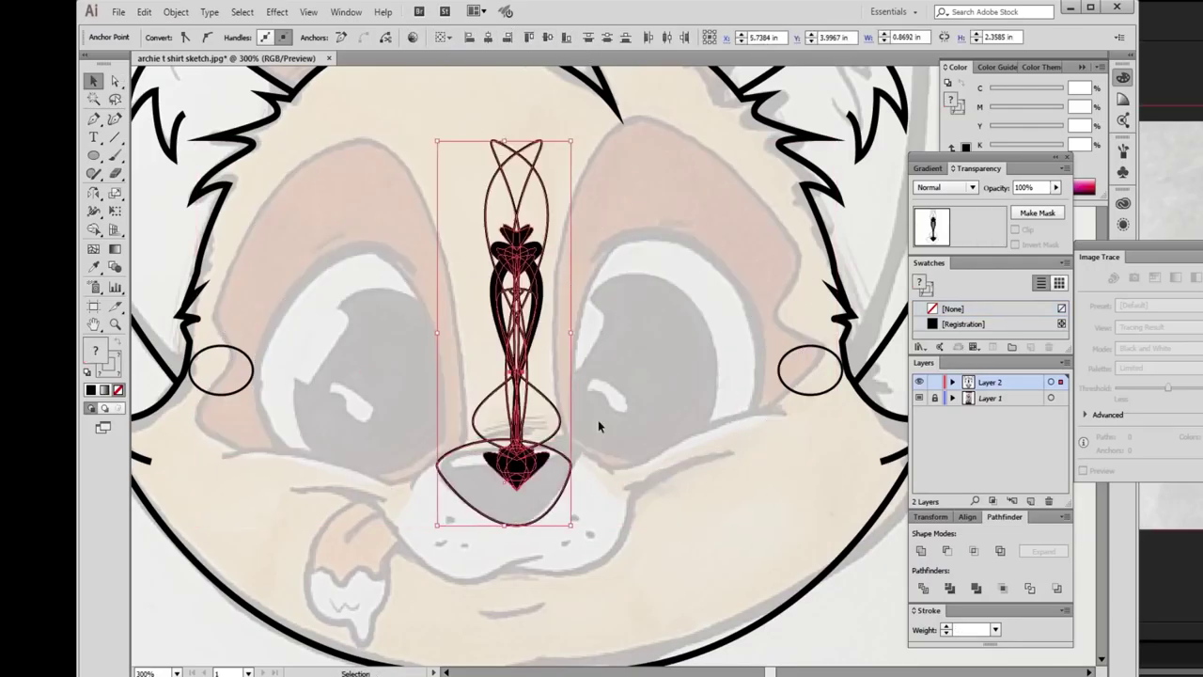
key(ctrl+z)
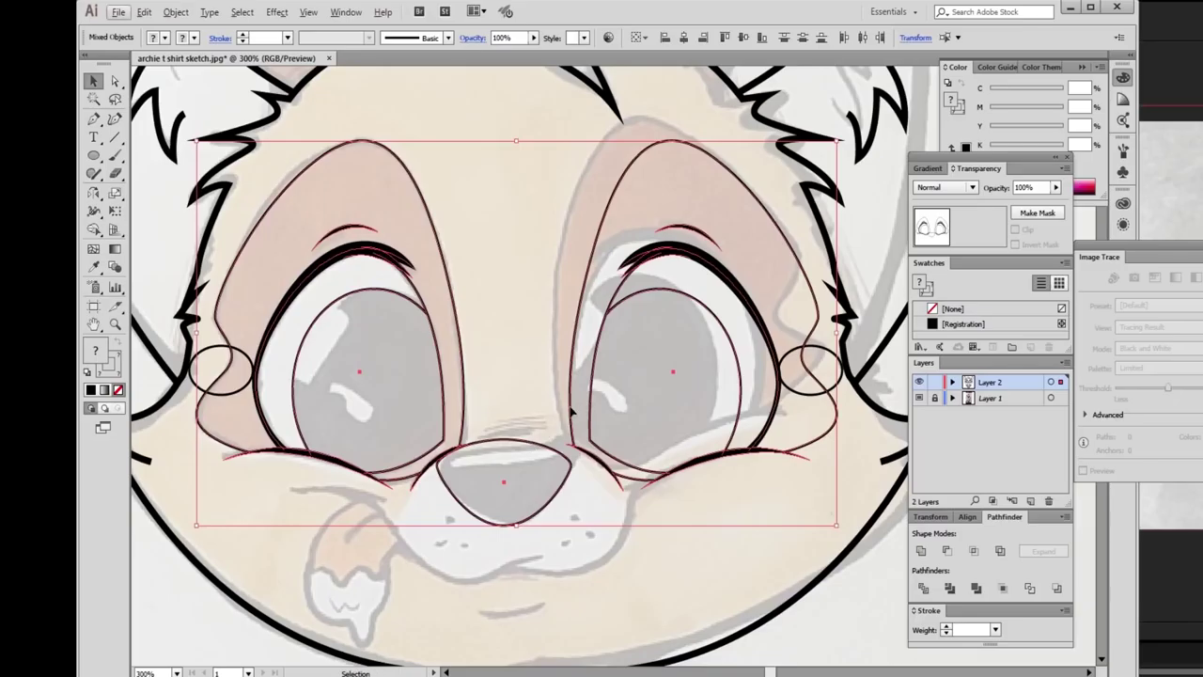
key(ctrl+shift+a)
key(ctrl+a)
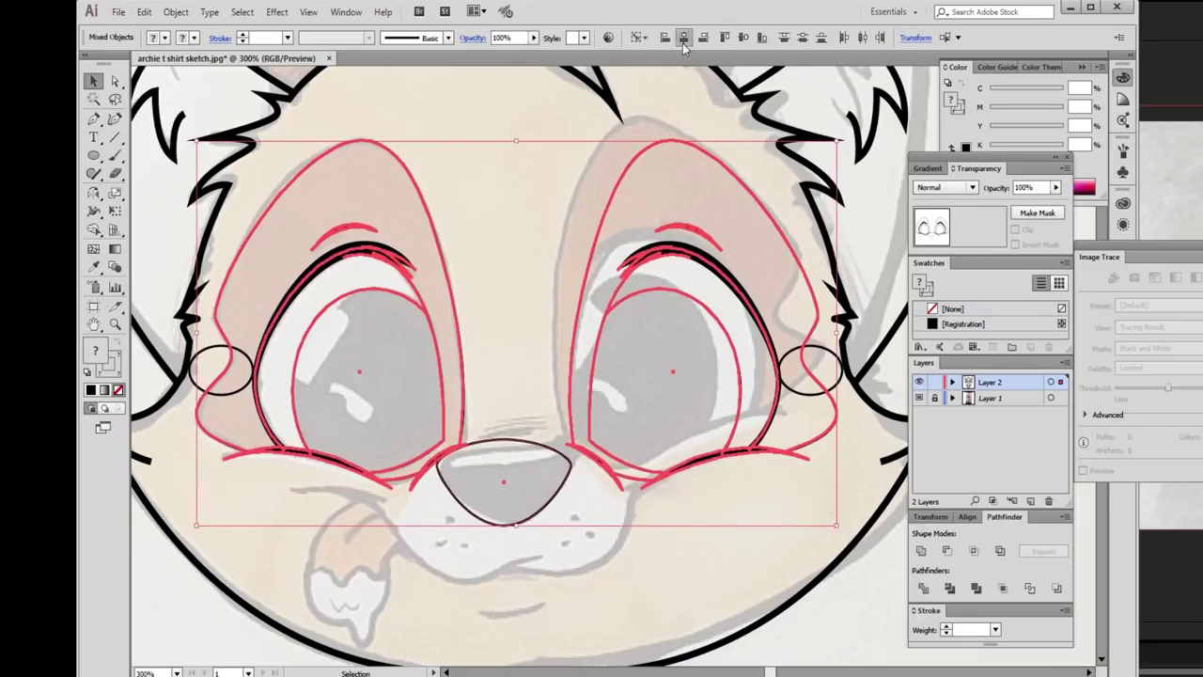
click(683, 37)
key(ctrl+shift+a)
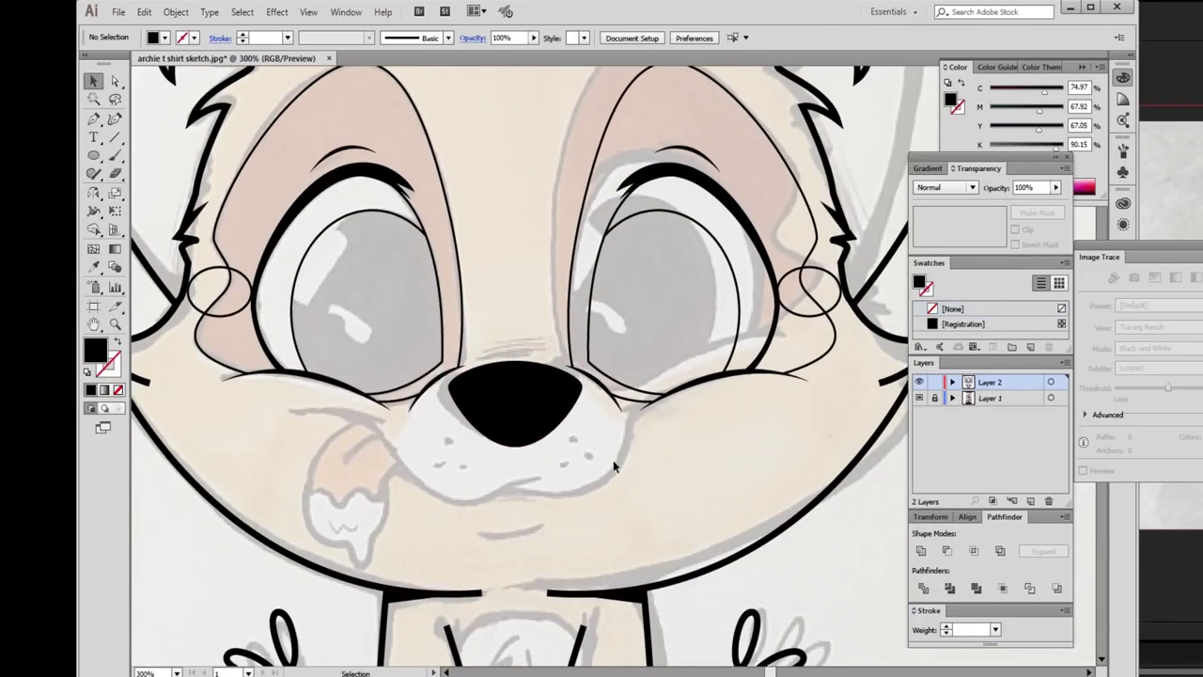
Draw a black mouth curve under the nose and place a mirrored copy on the right.
key(shift+x)
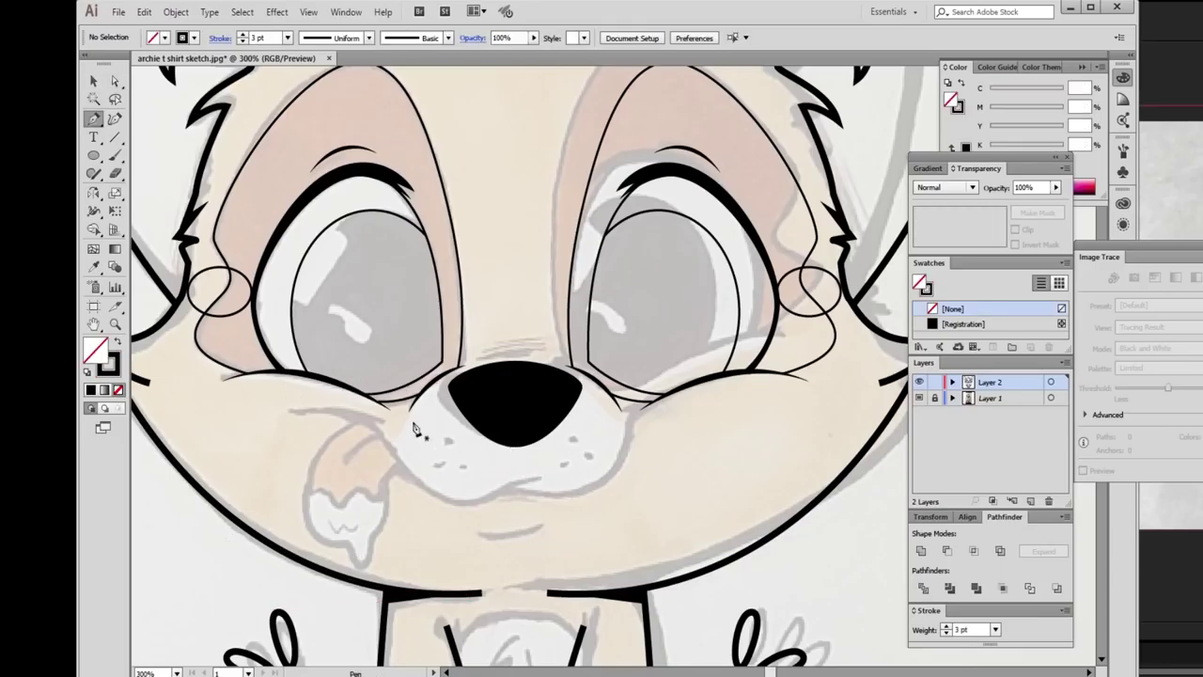
click(293, 410)
drag(376, 427, 404, 465)
key(ctrl+shift+a)
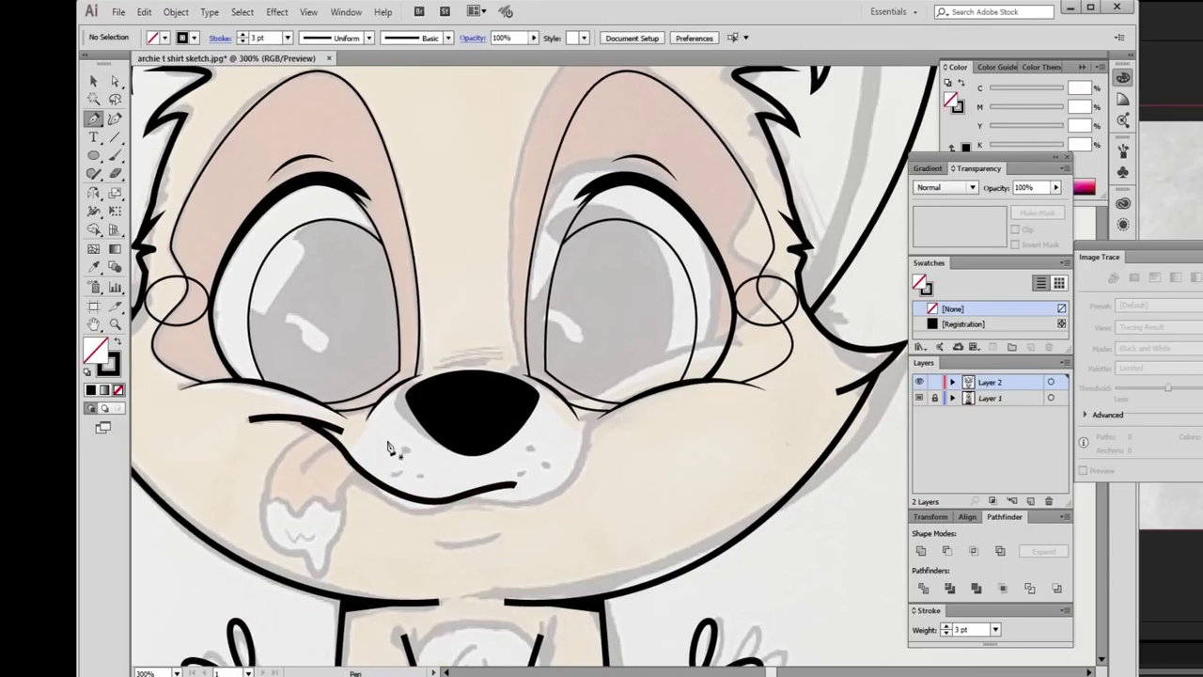
click(348, 451)
drag(348, 451, 618, 438)
Adjust the anchors of the left and right mouth curves with Direct Selection.
key(a)
click(501, 506)
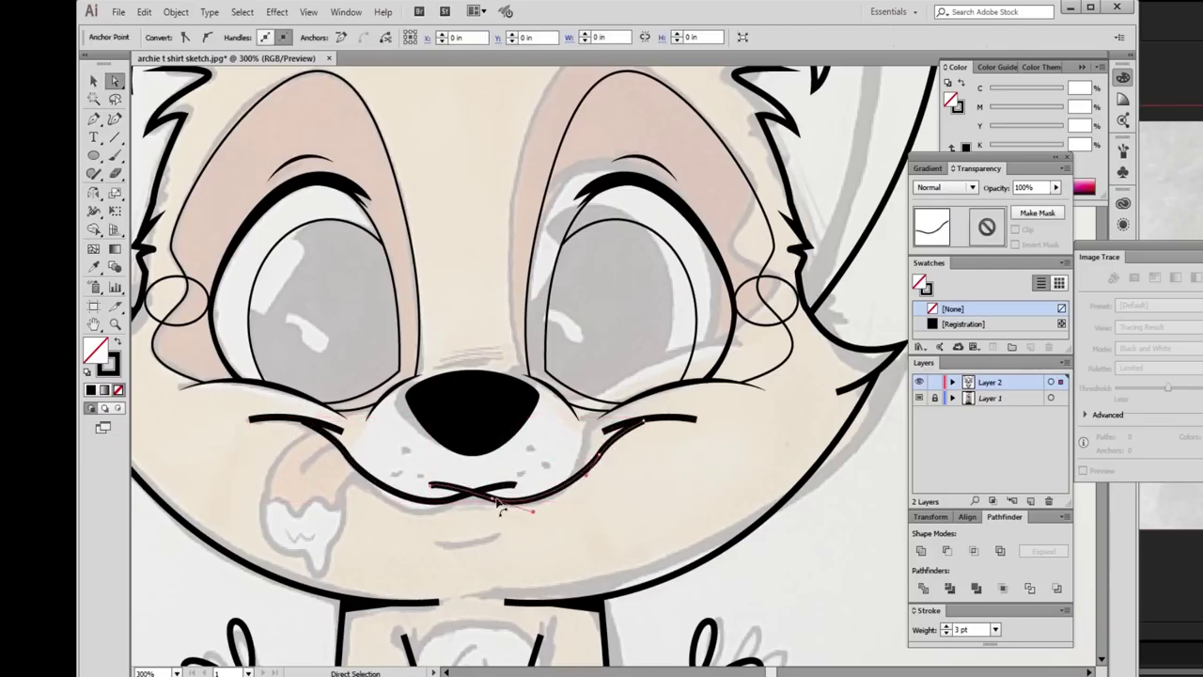
key(ctrl+shift+a)
key(z)
alt+click(611, 397)
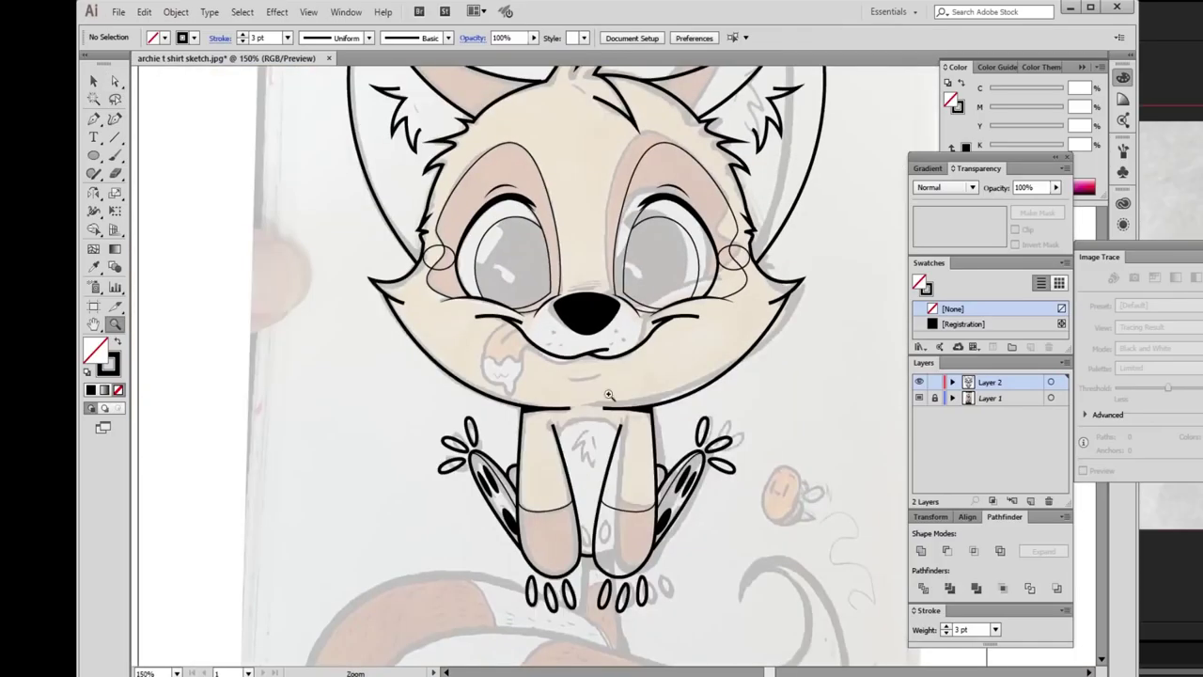
click(598, 413)
click(598, 414)
click(393, 470)
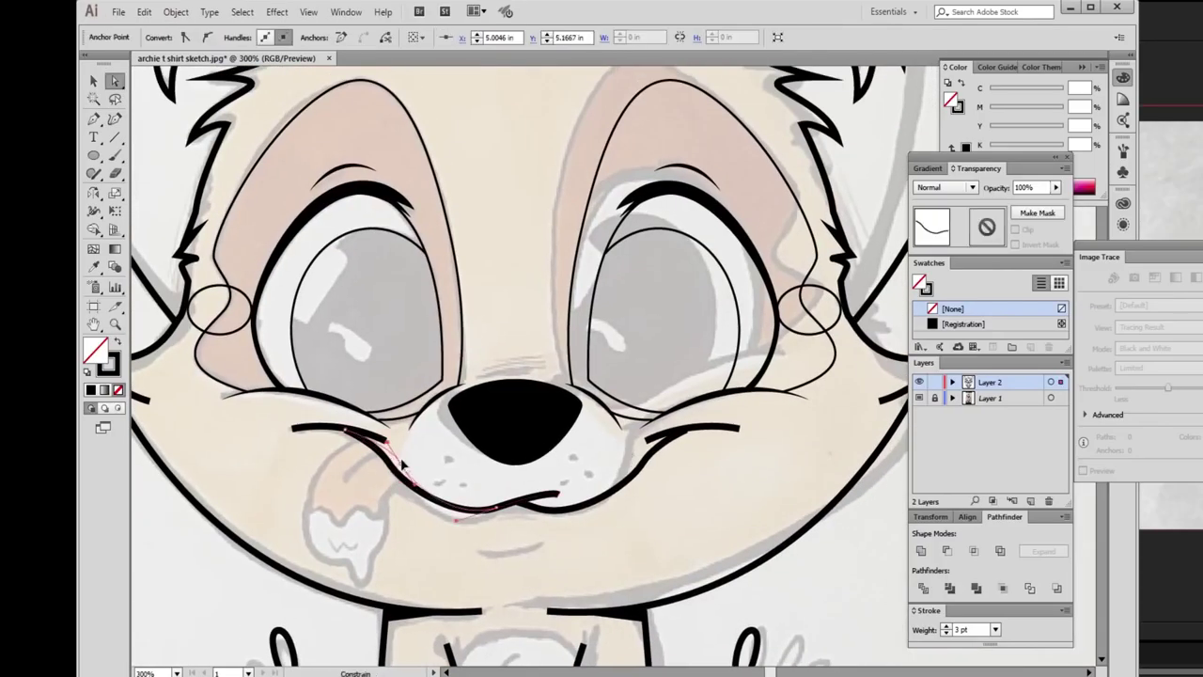
click(711, 503)
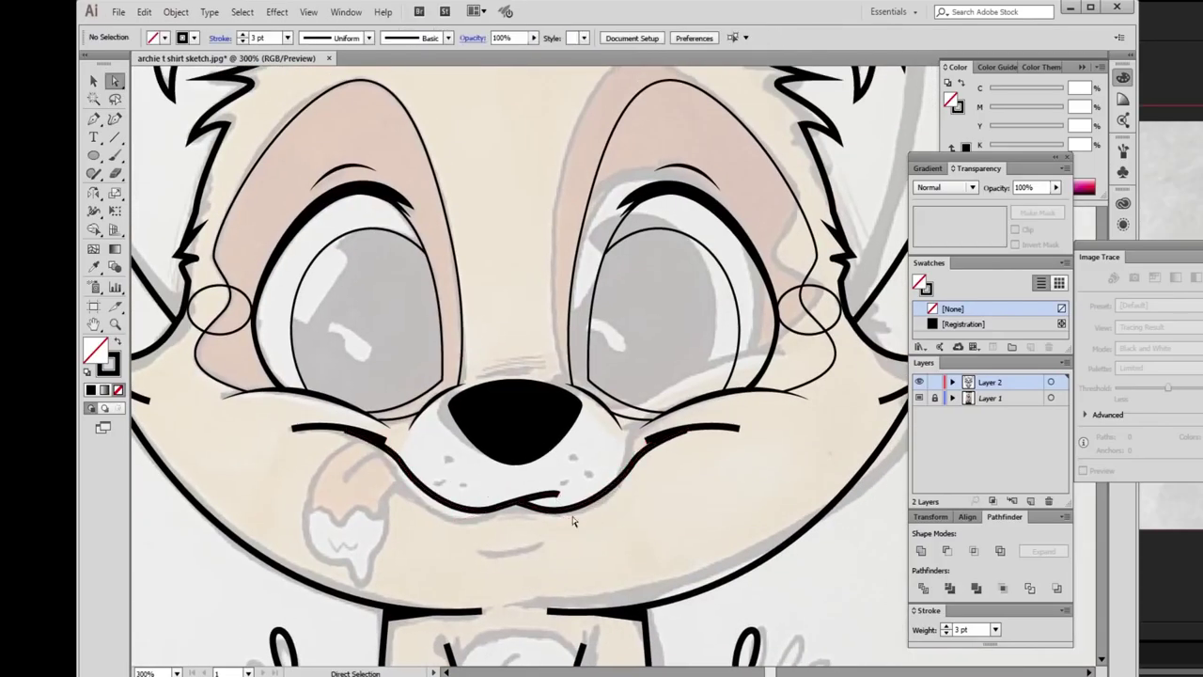
click(467, 518)
click(535, 513)
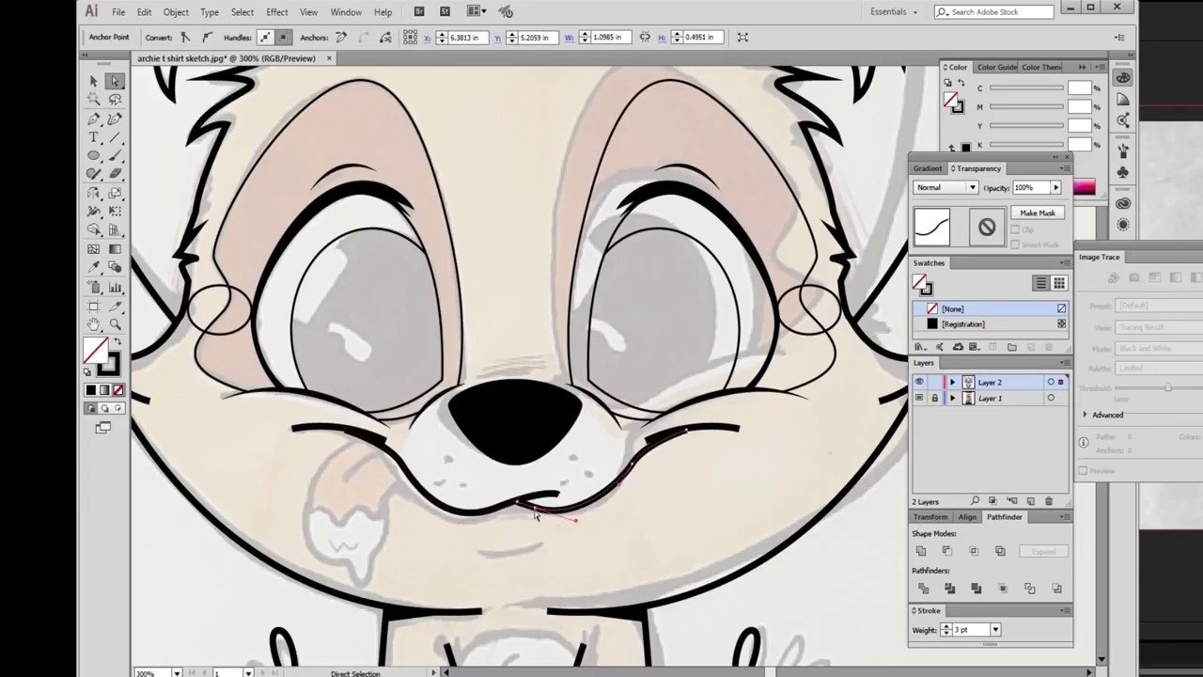
Pen a short curved chin line below the mouth as a stroke-only black outline.
click(647, 542)
key(p)
click(550, 538)
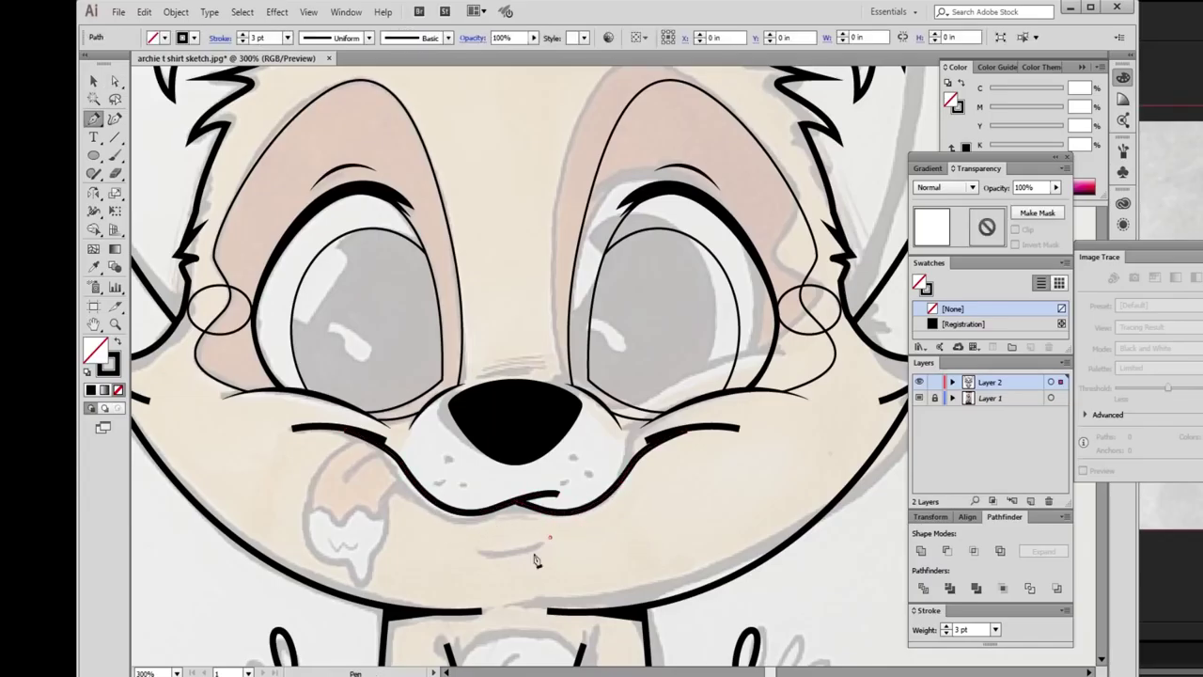
drag(467, 562, 492, 568)
key(v)
key(ctrl+shift+a)
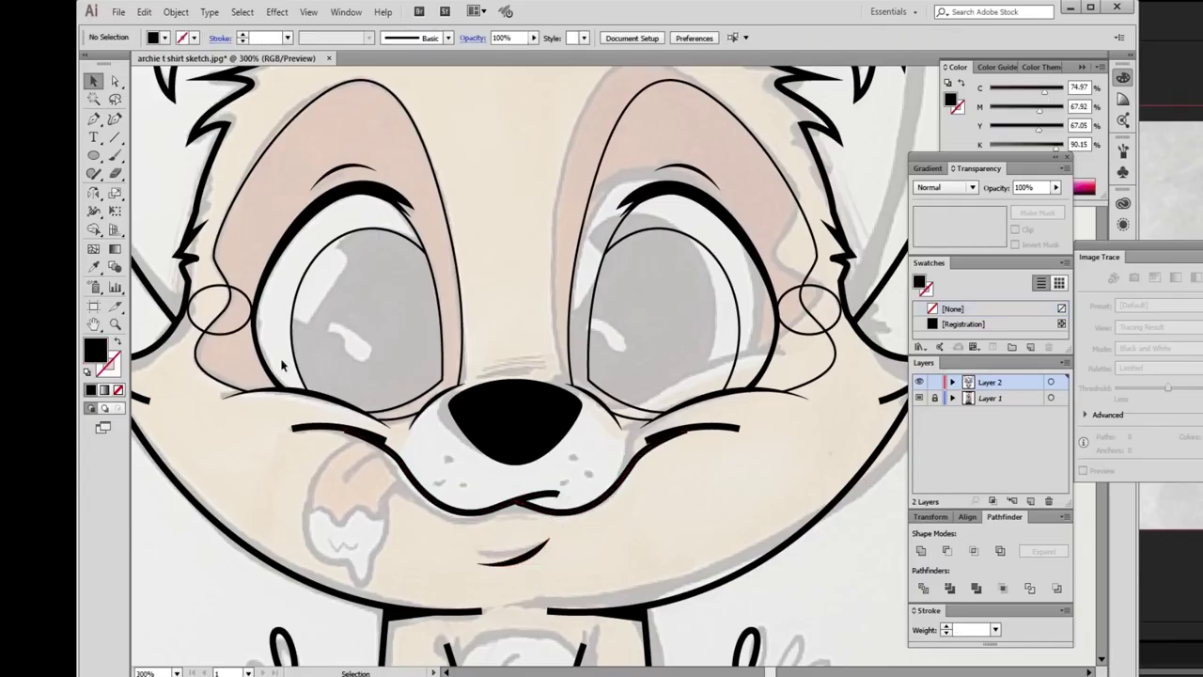
key(shift+x)
click(367, 447)
Trace the tongue drip beside the mouth as a closed outline path.
click(307, 508)
click(384, 513)
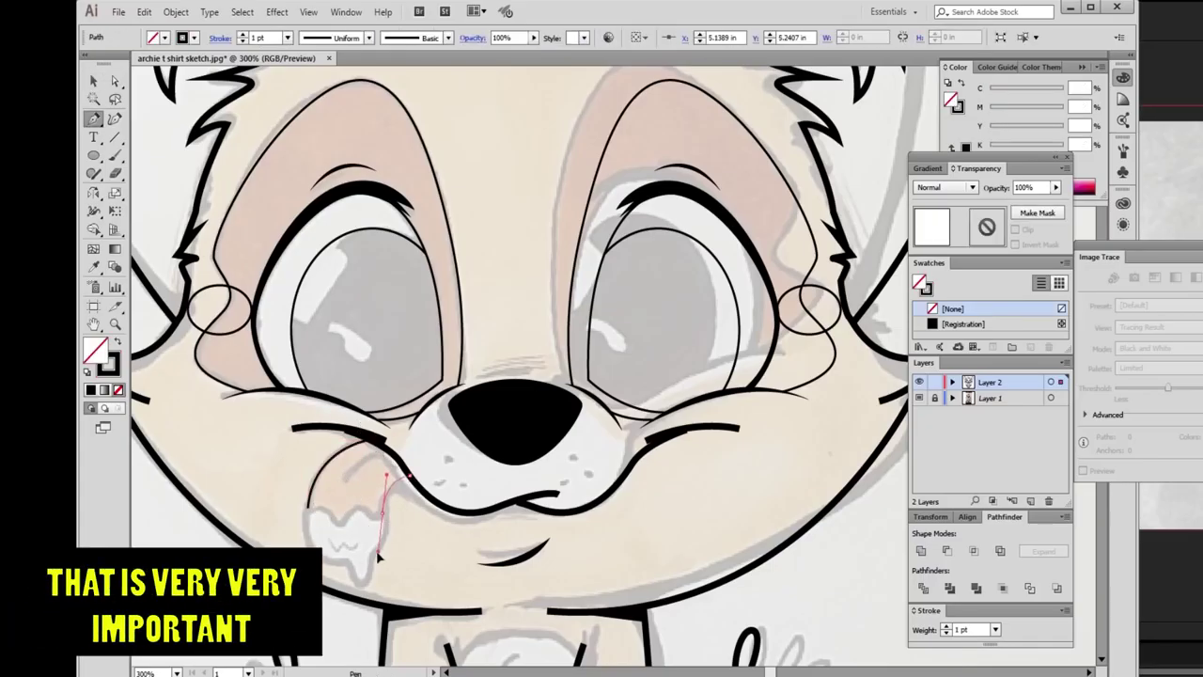
drag(316, 509, 301, 517)
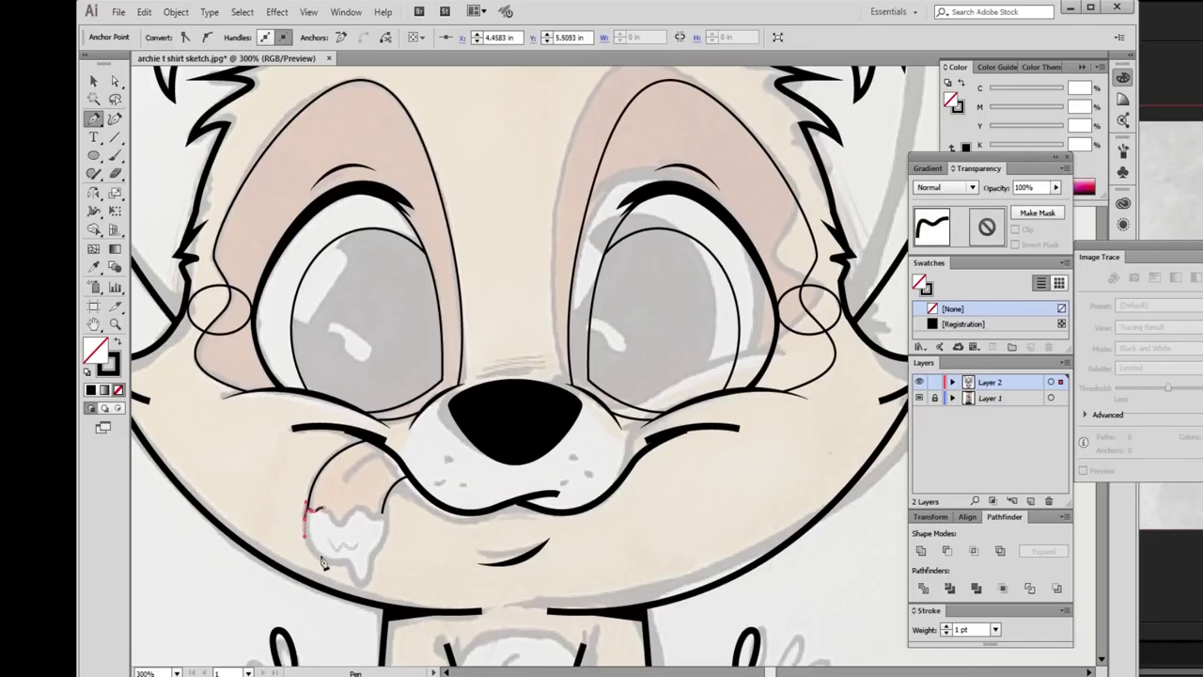
click(387, 517)
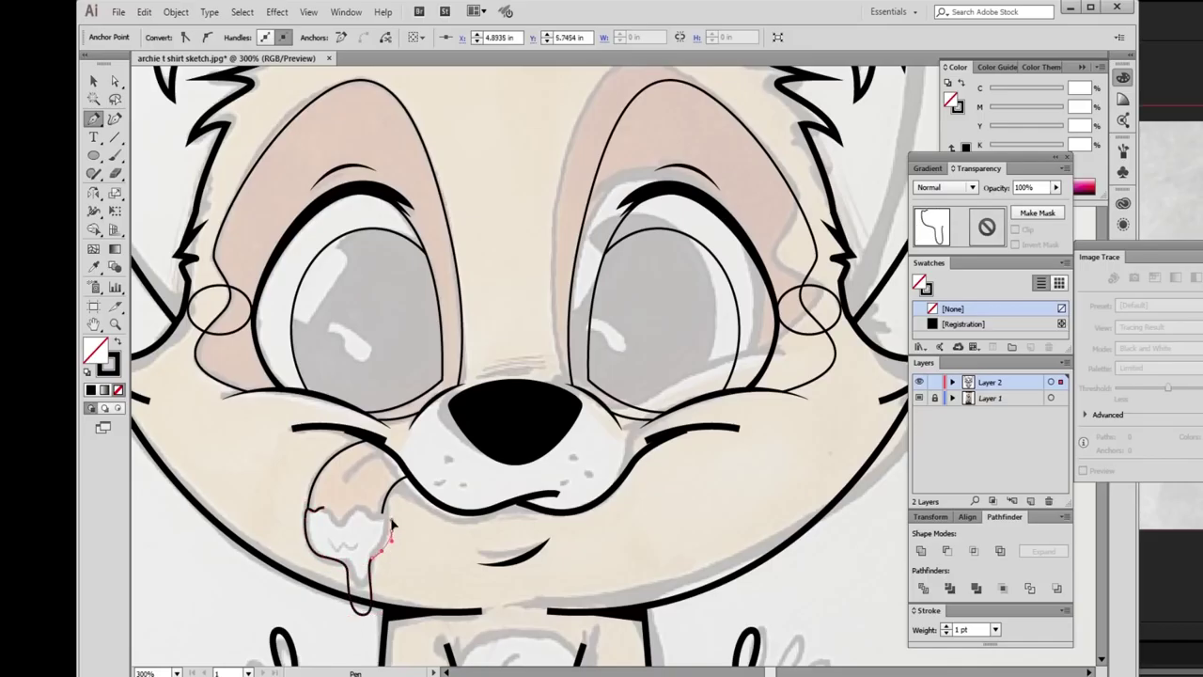
click(356, 506)
click(317, 508)
key(v)
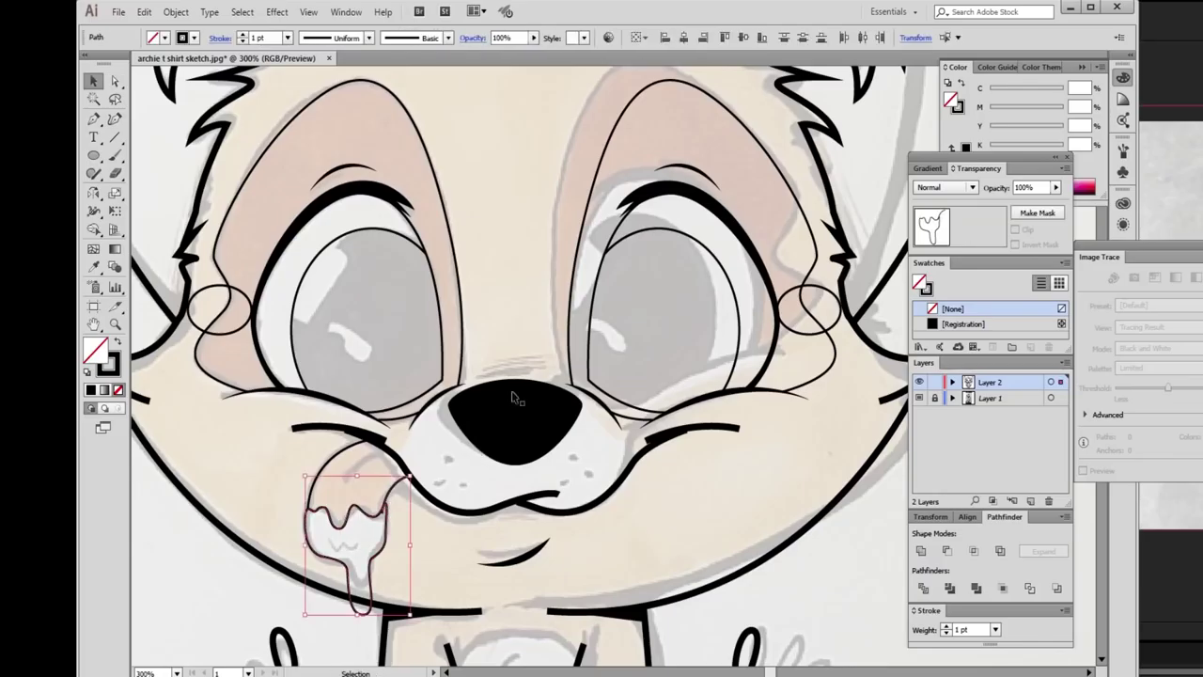
key(ctrl+shift+a)
Zoom out to check the traced drip against the whole head, then clear the selection.
key(z)
alt+click(533, 428)
alt+click(533, 427)
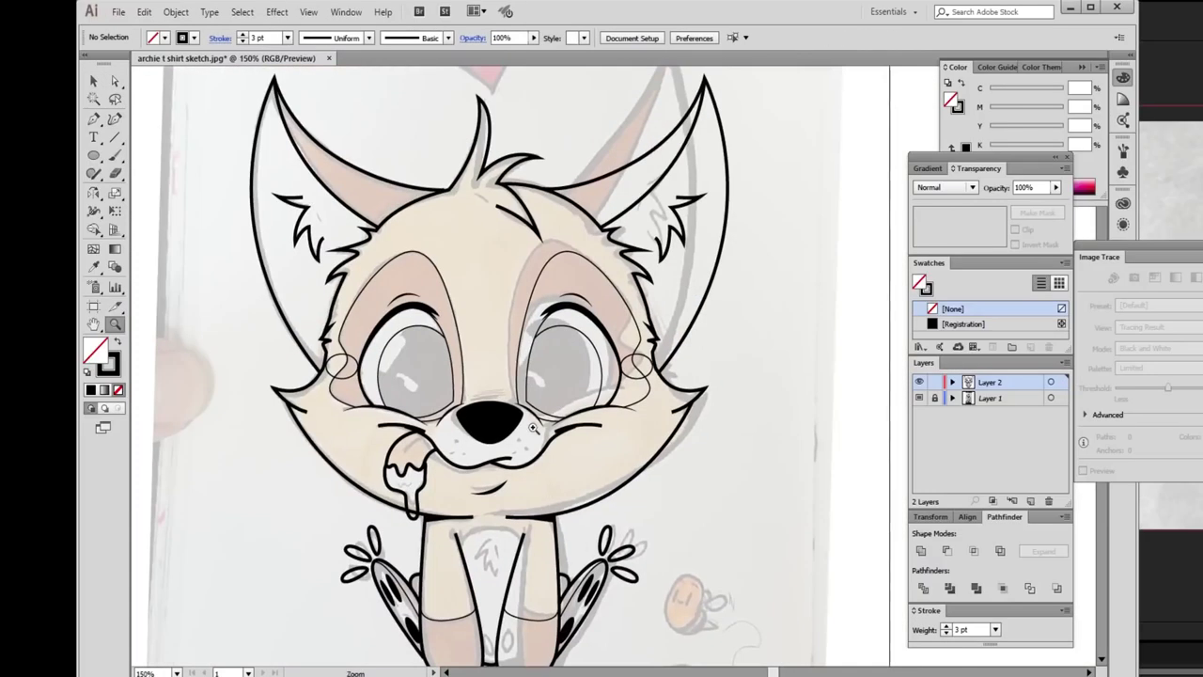
click(533, 427)
key(v)
click(406, 470)
key(ctrl+shift+a)
scroll(663, 516, up, 2)
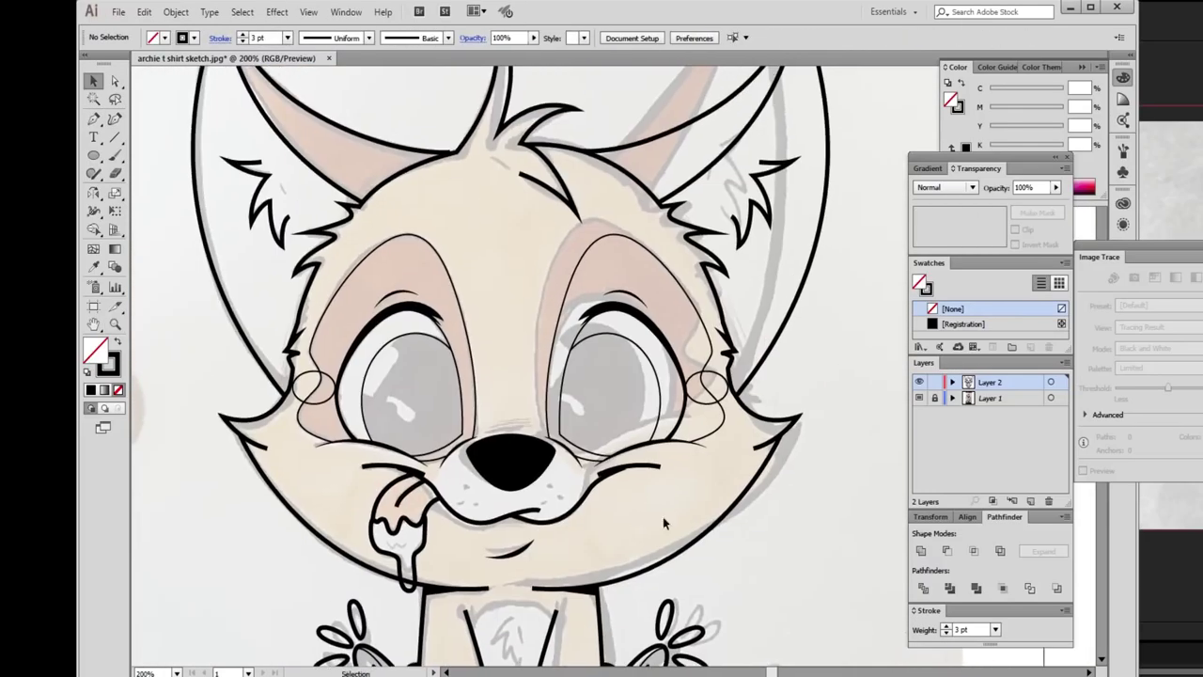
Trace a short curved line above the fox's nose.
drag(630, 510, 631, 461)
key(ctrl+plus)
key(p)
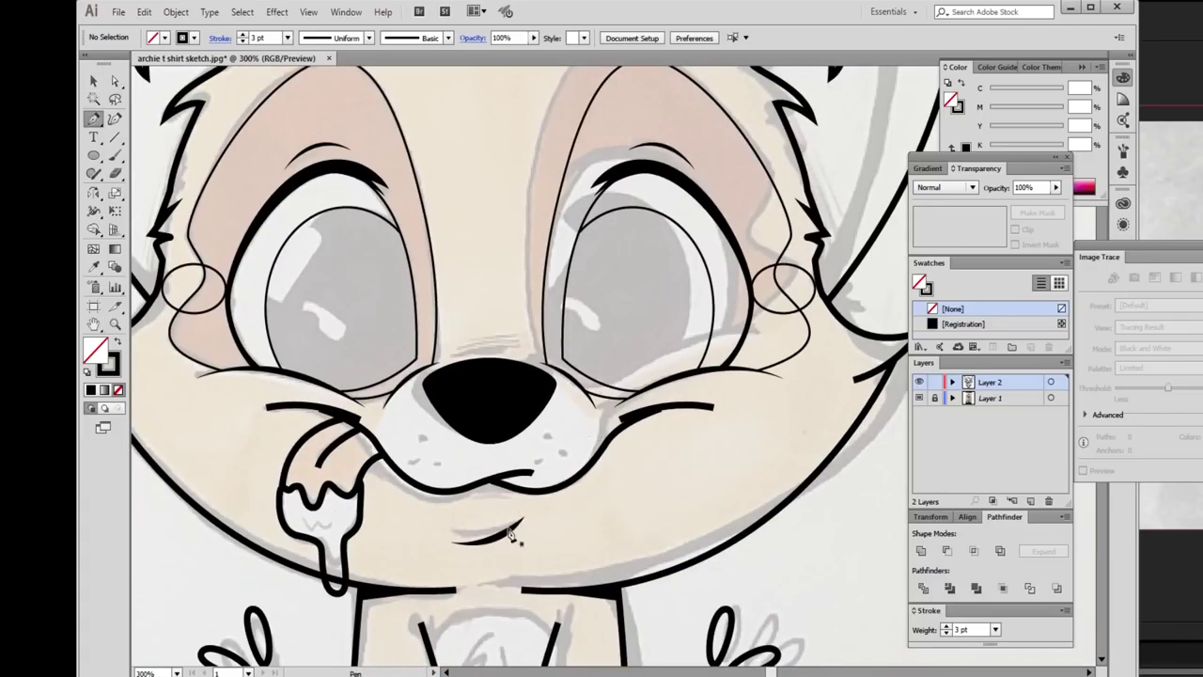
click(457, 355)
drag(519, 355, 524, 362)
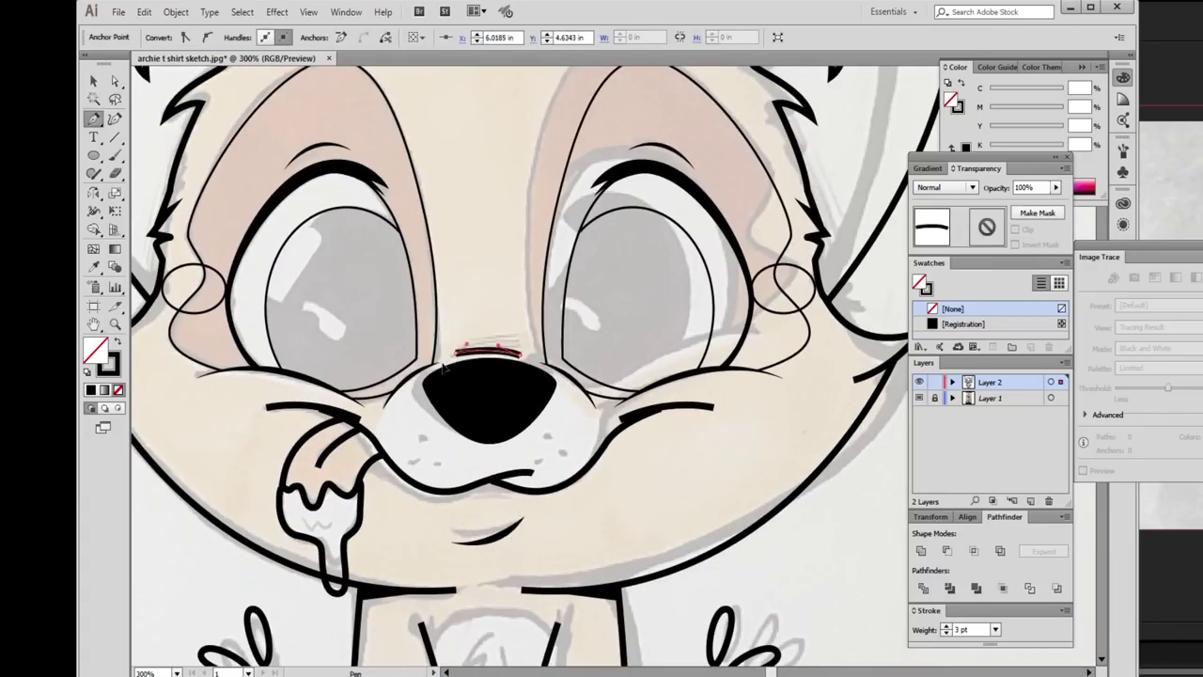
Draw the curved chest-fur edge between the legs and a zigzag fur tuft on the chest.
key(a)
key(ctrl+minus)
key(ctrl+minus)
click(335, 327)
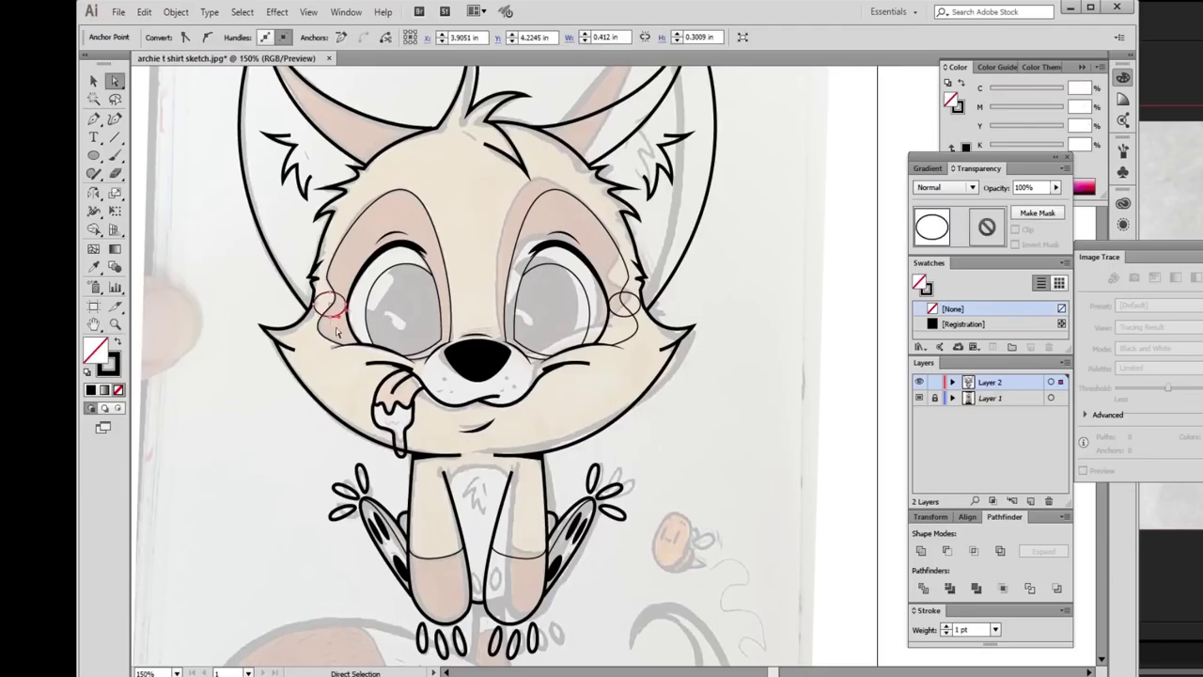
key(ctrl+shift+a)
ctrl+space+click(481, 496)
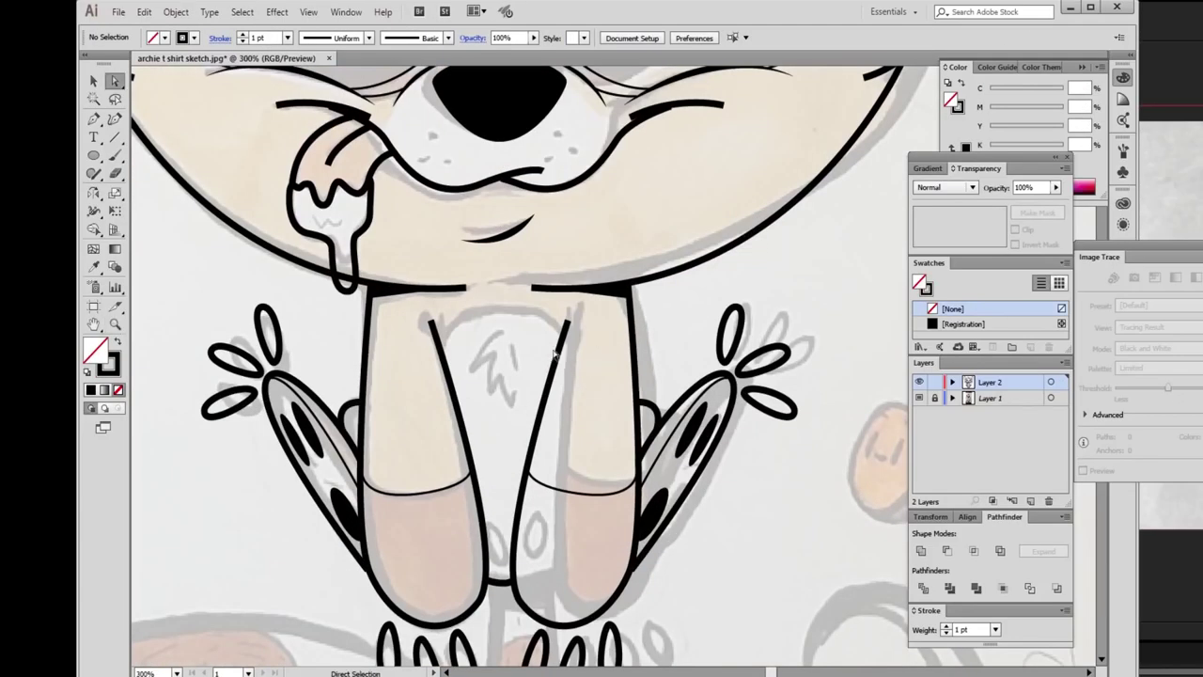
key(p)
click(441, 346)
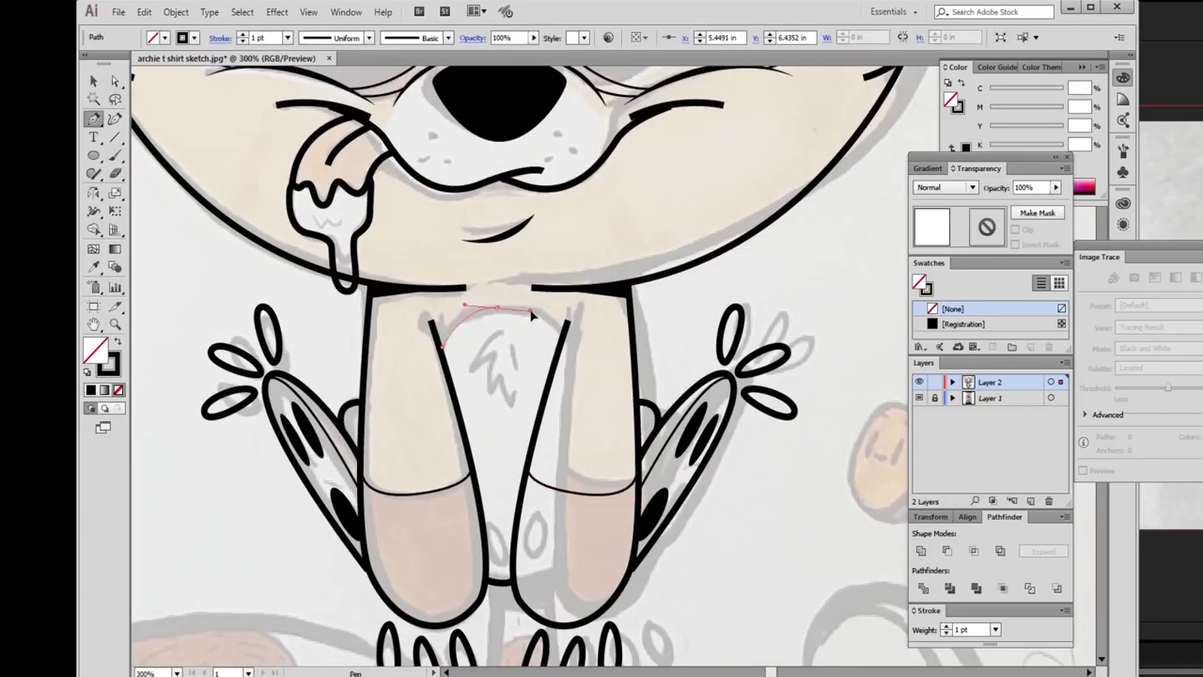
drag(531, 315, 559, 303)
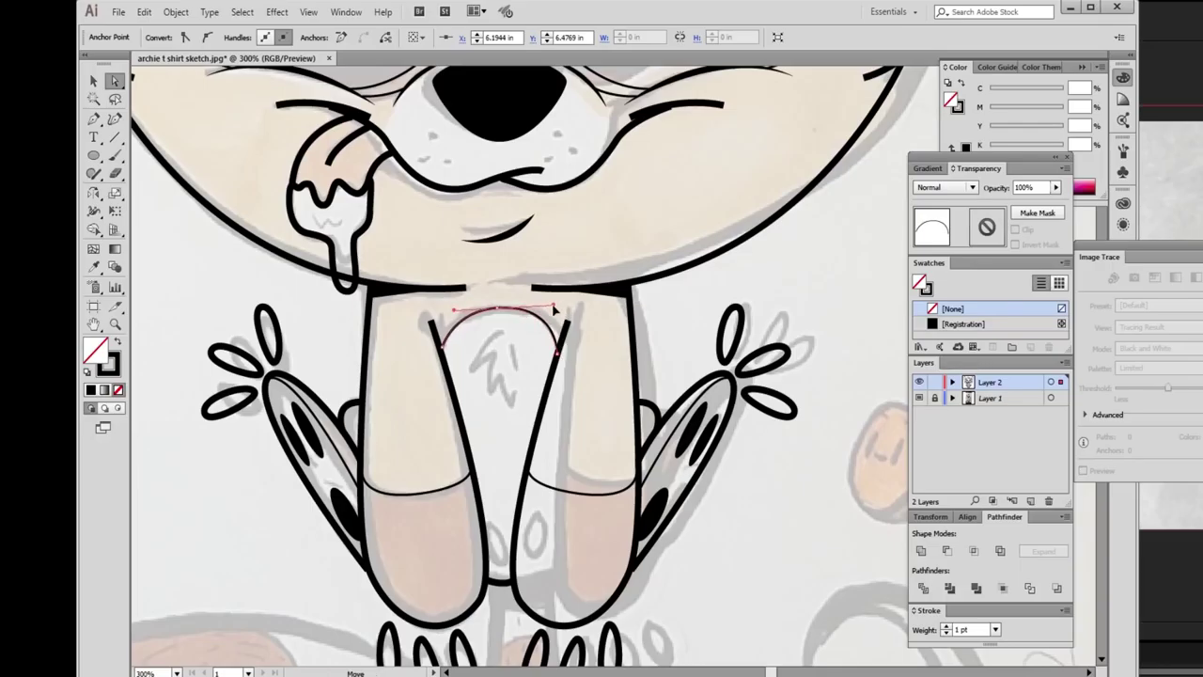
click(602, 412)
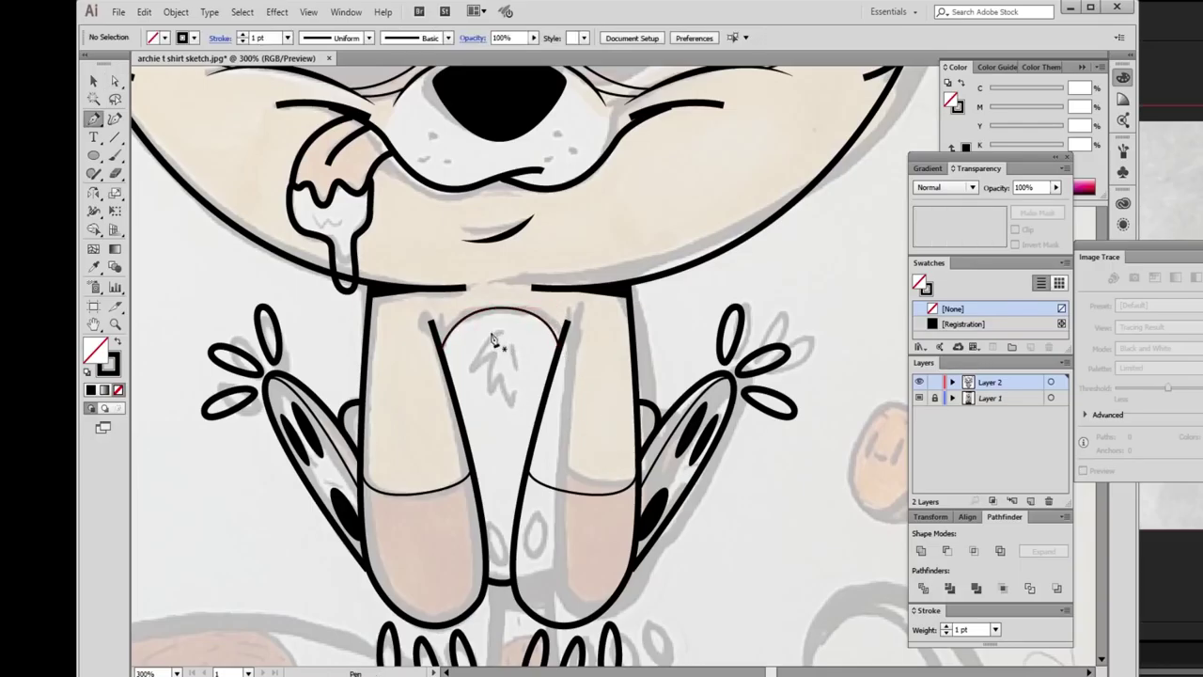
click(470, 374)
drag(495, 334, 505, 359)
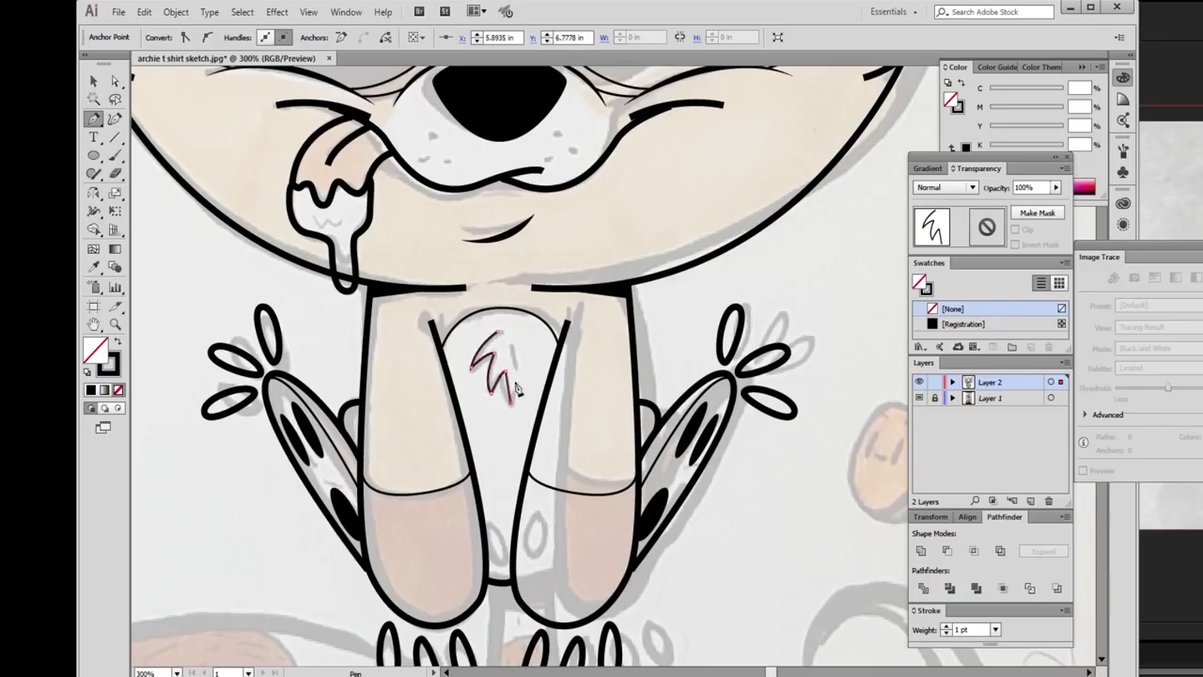
Zoom out to the full artboard and toggle the sketch layer off and on to check the line art.
key(z)
alt+click(515, 393)
alt+click(515, 393)
alt+click(515, 393)
click(919, 398)
click(919, 397)
scroll(498, 367, down, 2)
Shift the placed sketch template slightly up and to the left.
key(v)
scroll(498, 366, up, 1)
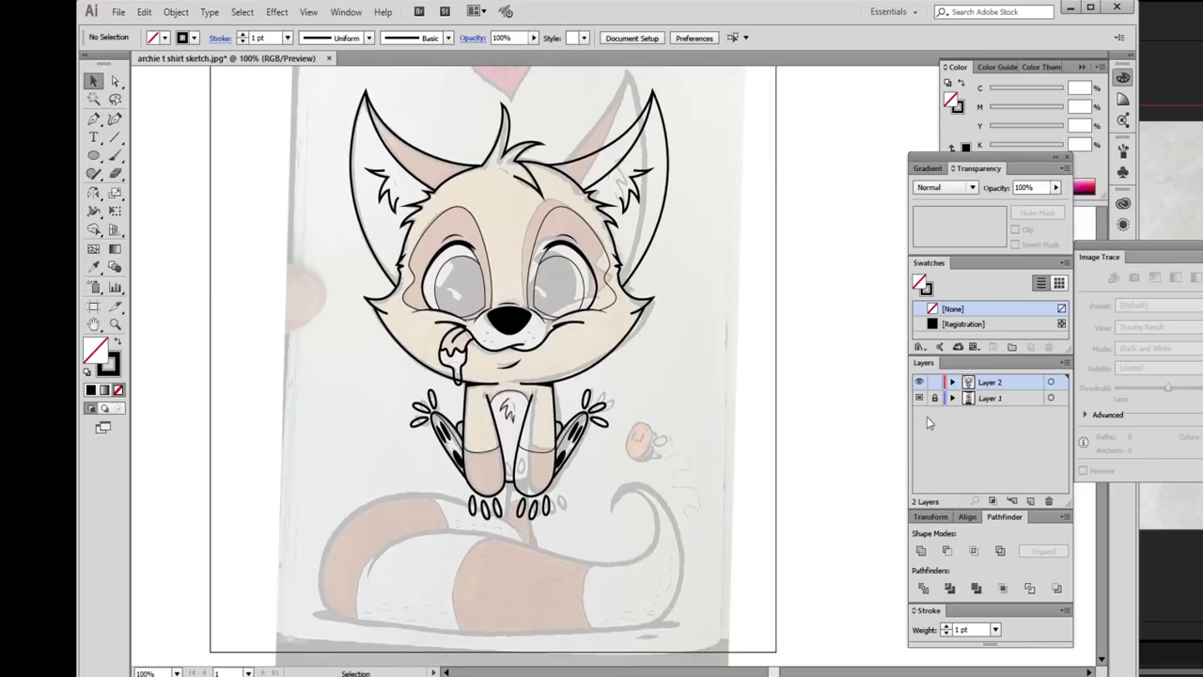
drag(686, 536, 677, 531)
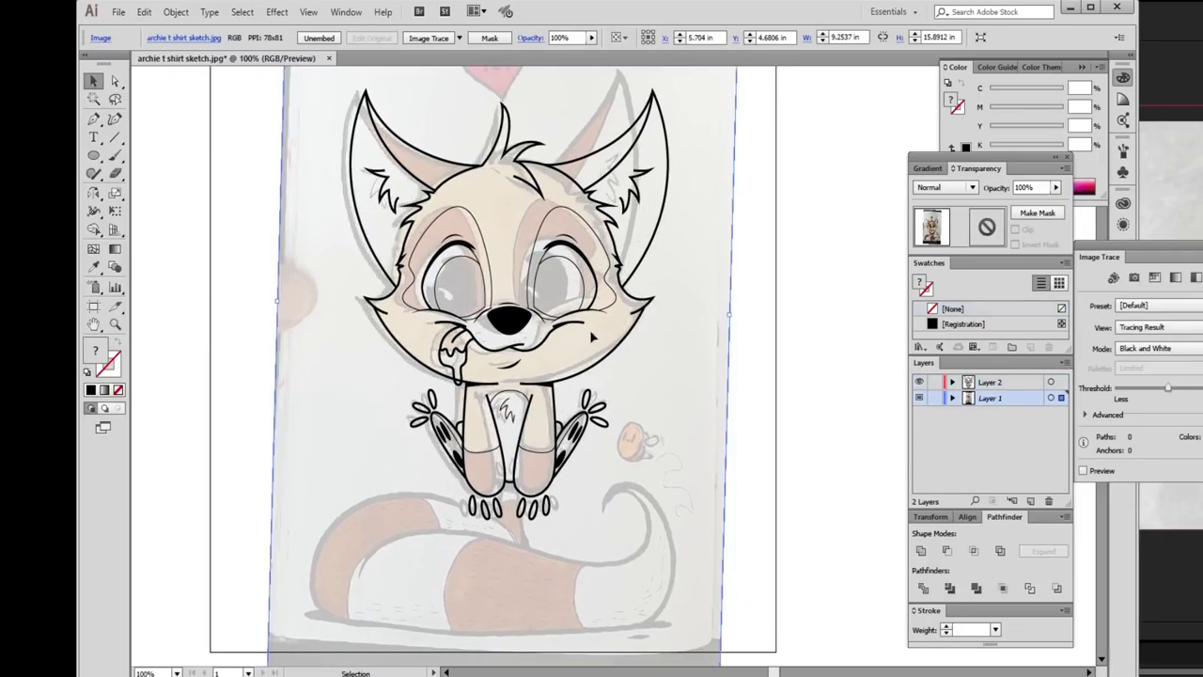
key(a)
click(793, 495)
Begin the tail outline below the feet with a 3 pt stroke.
key(p)
key(ctrl+plus)
scroll(613, 518, down, 5)
scroll(730, 559, up, 4)
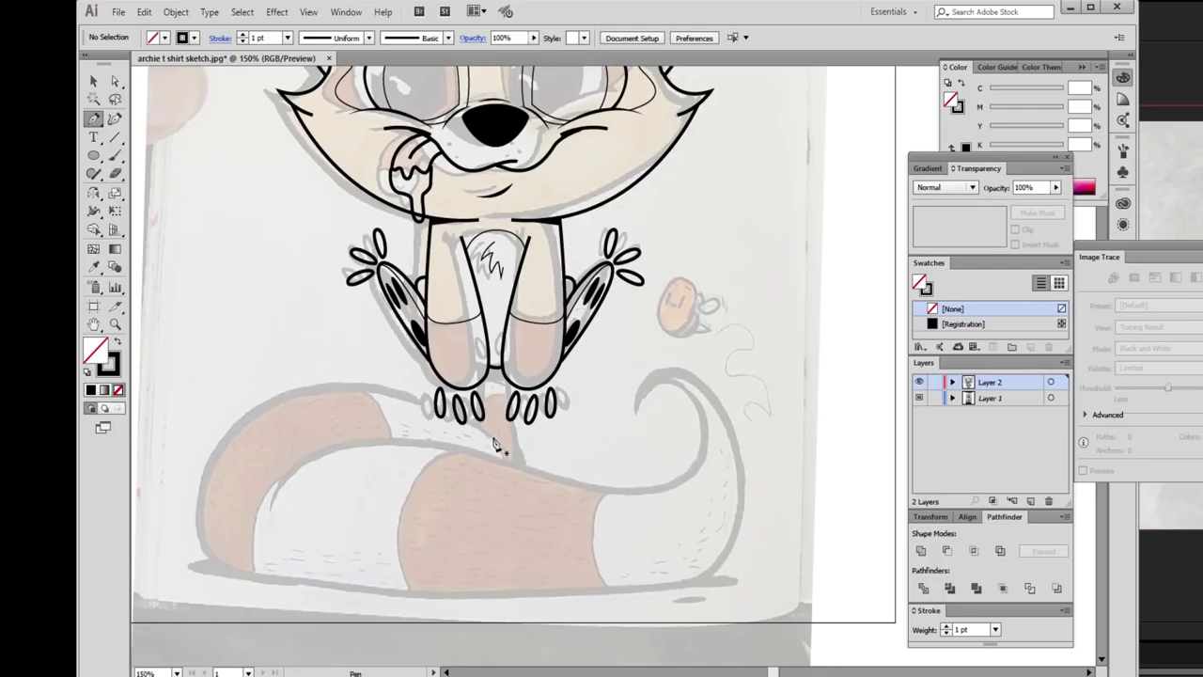
click(482, 384)
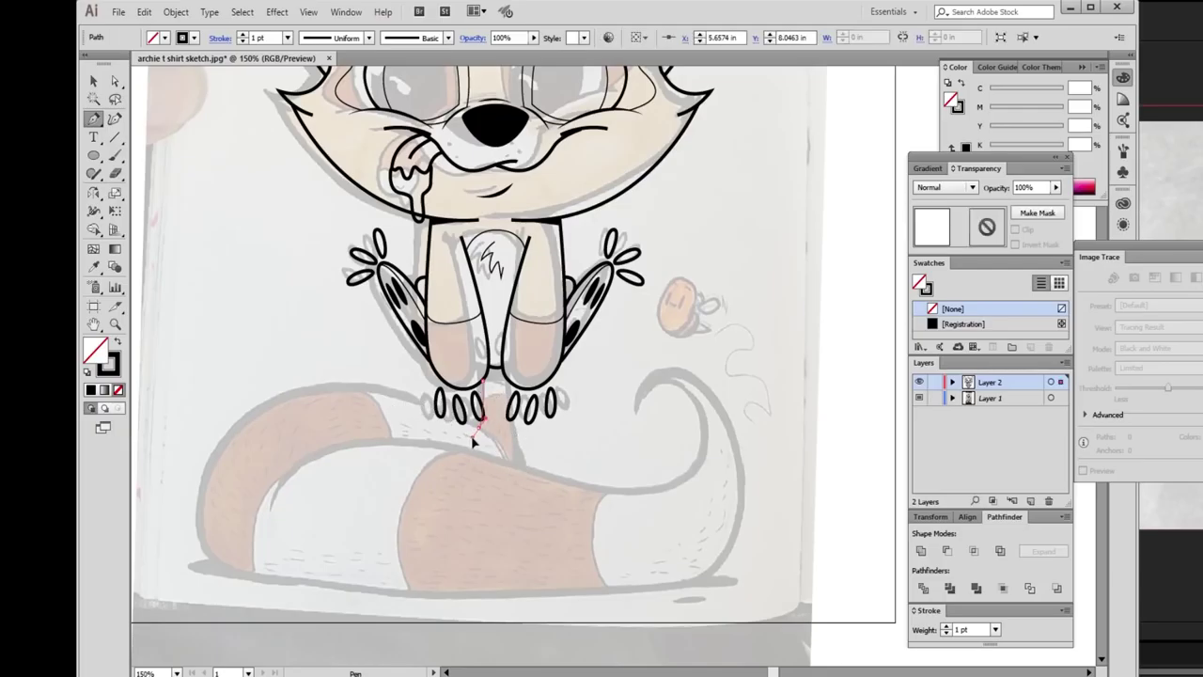
click(243, 34)
click(243, 34)
drag(473, 442, 496, 517)
click(460, 458)
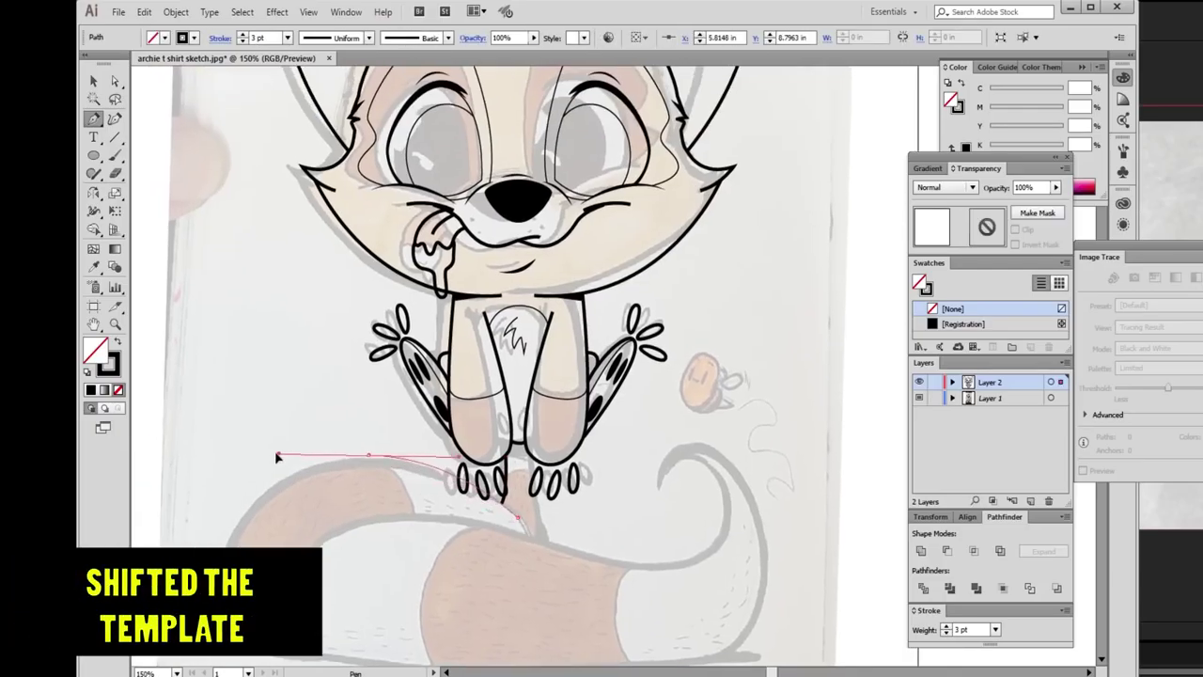
Trace the tail's outer outline around the bottom and up into its curled tip.
click(277, 458)
scroll(263, 470, down, 2)
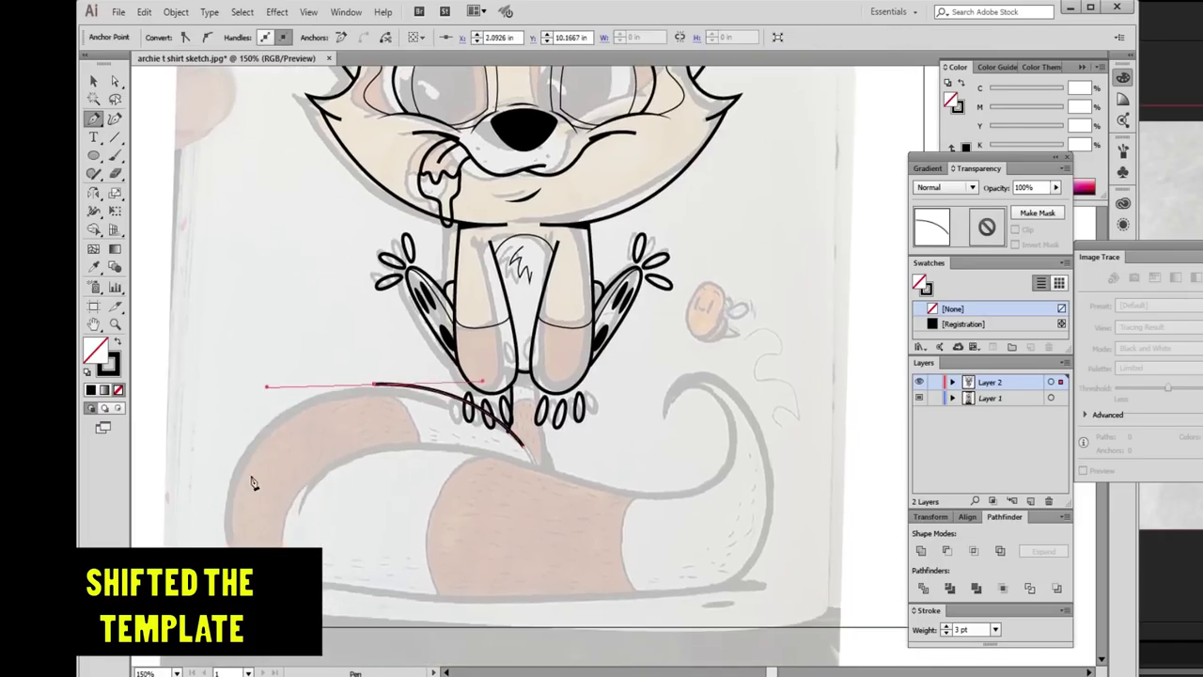
drag(264, 573, 310, 594)
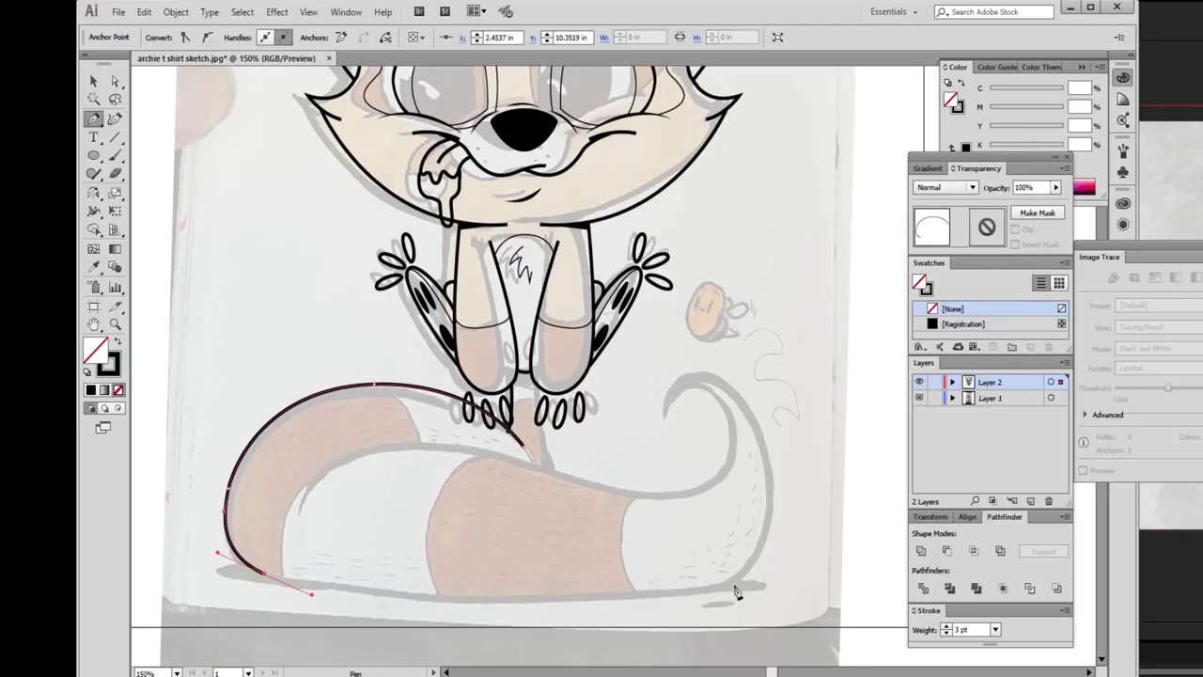
drag(731, 580, 837, 550)
drag(670, 405, 677, 430)
key(ctrl+z)
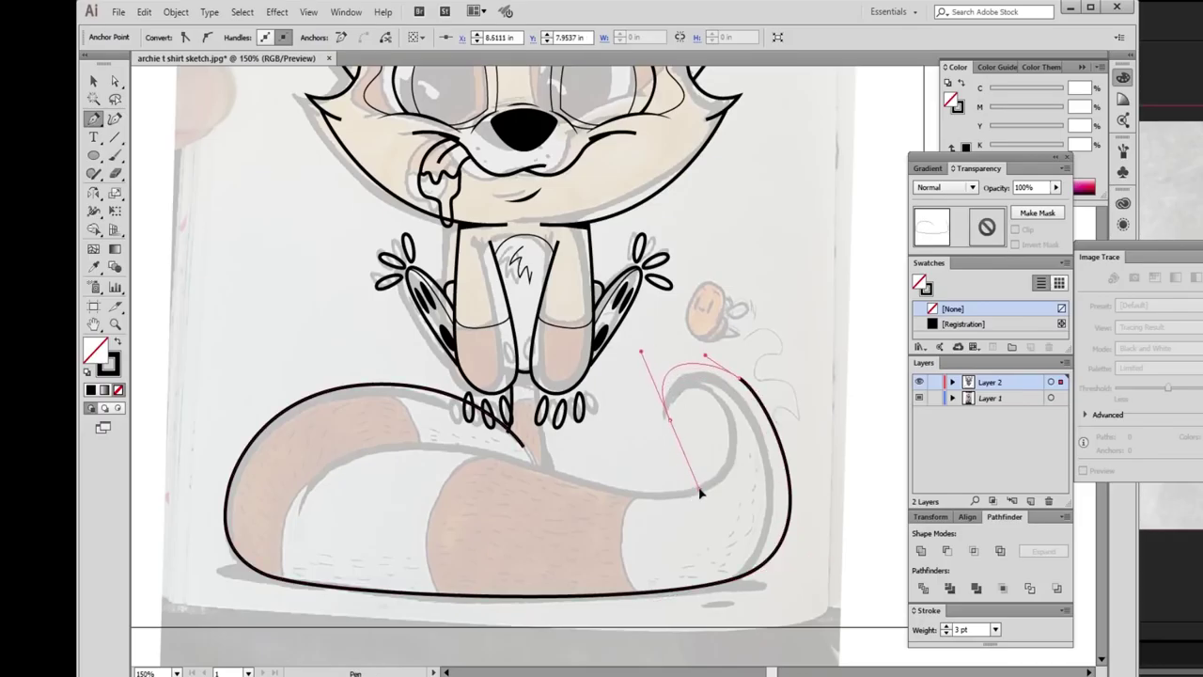
drag(716, 448, 786, 508)
drag(736, 449, 736, 498)
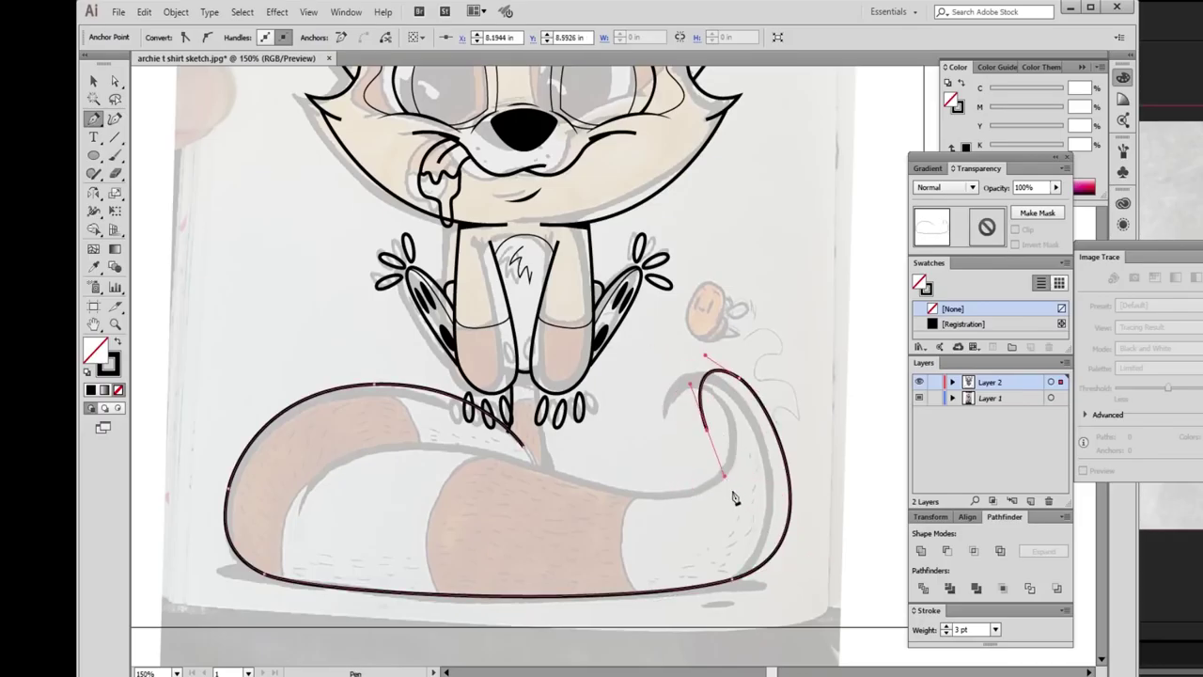
drag(724, 406, 748, 418)
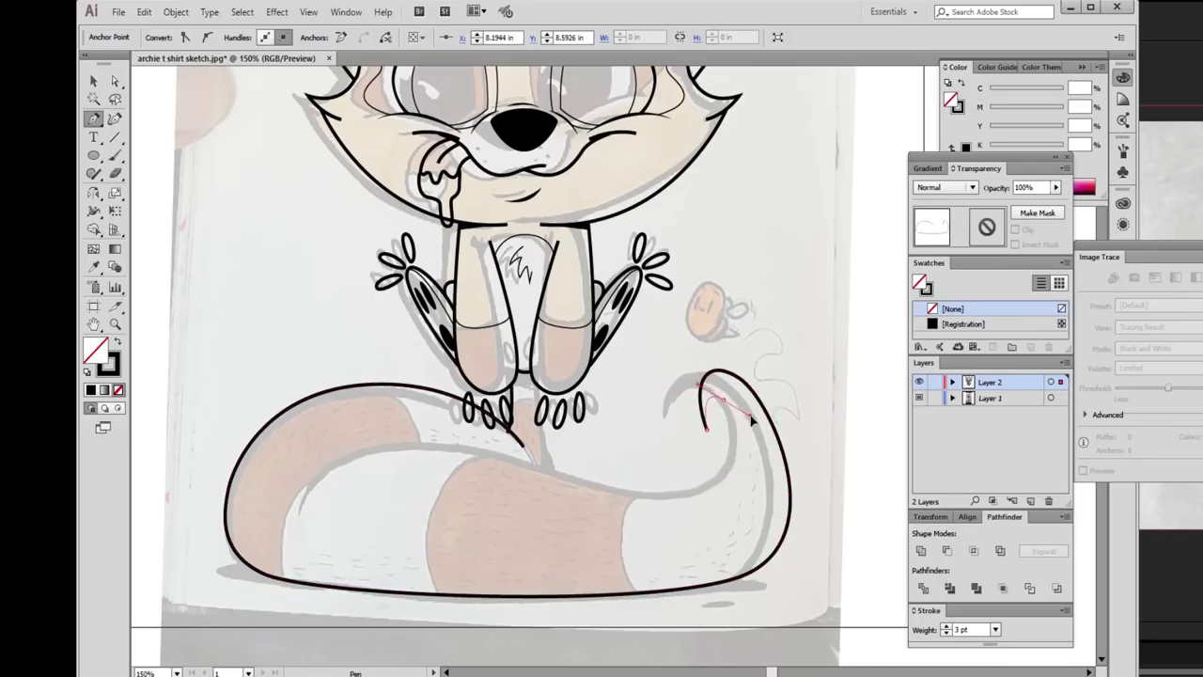
Draw the curved inner line along the tail's upper fold.
drag(628, 492, 486, 466)
drag(297, 461, 188, 553)
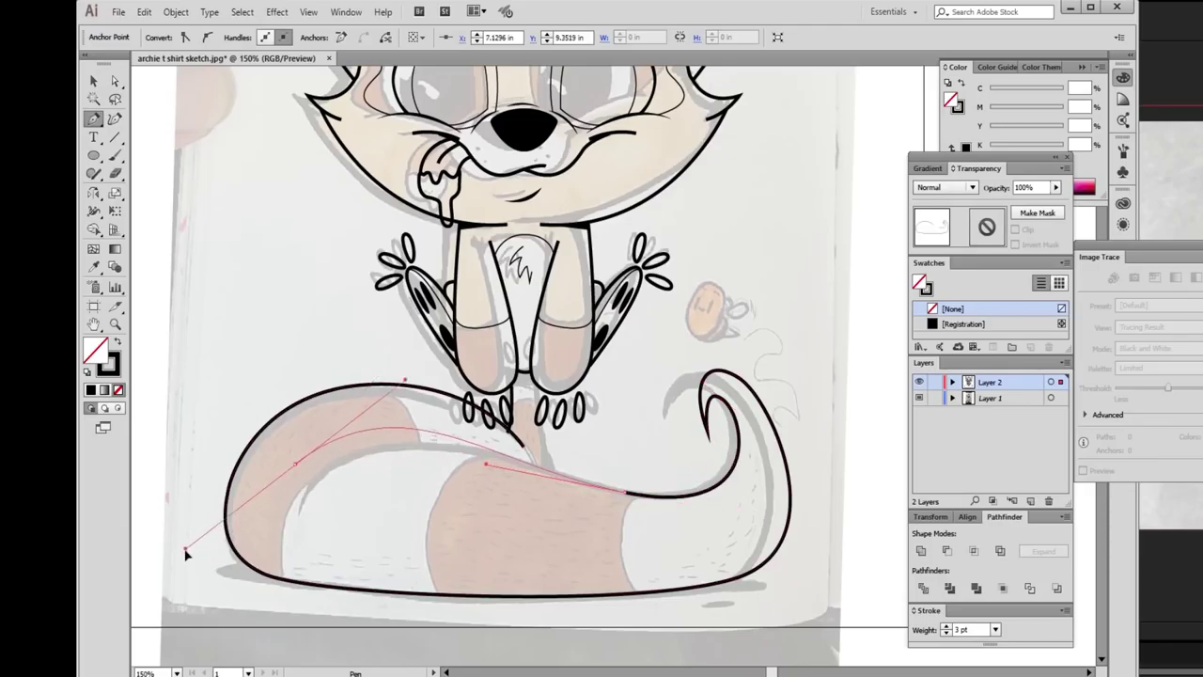
key(ctrl+z)
key(ctrl+z)
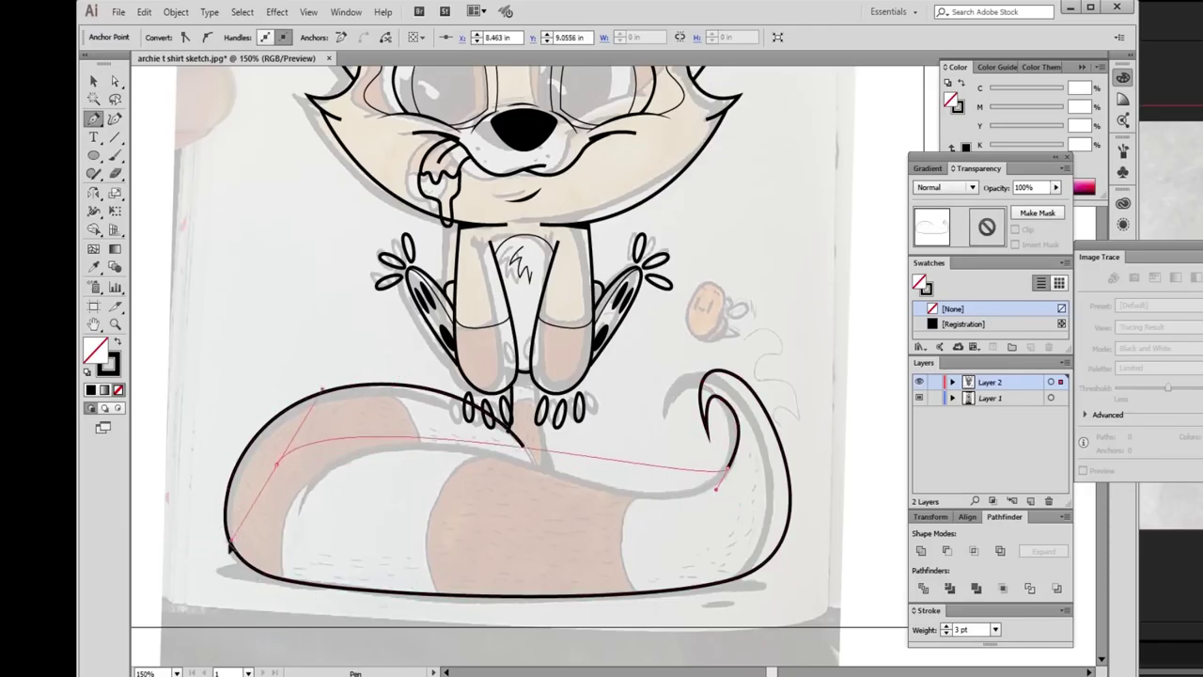
drag(621, 480, 578, 467)
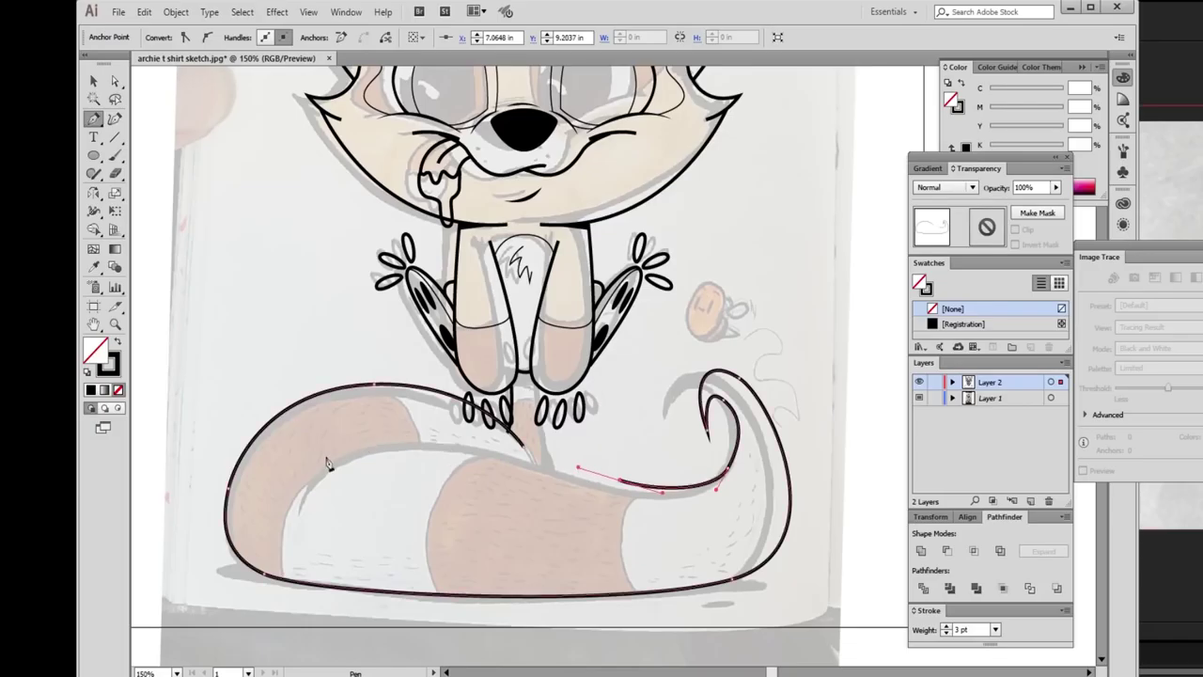
drag(287, 475, 256, 588)
key(z)
click(555, 395)
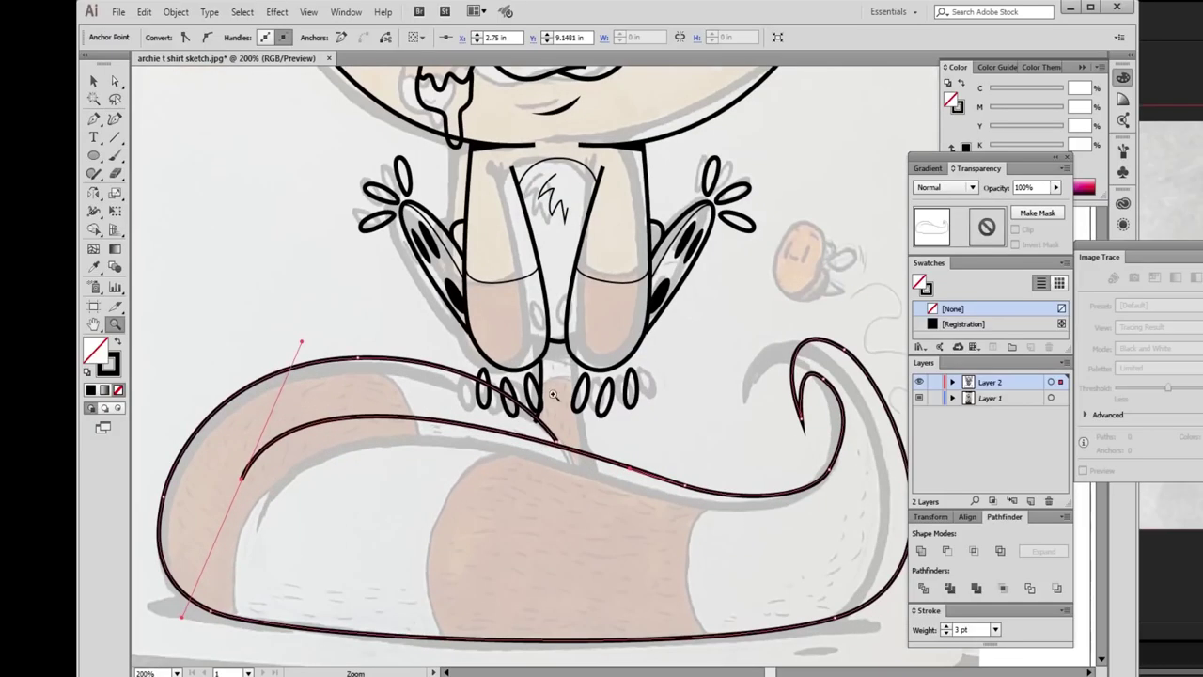
drag(240, 480, 232, 490)
drag(290, 349, 340, 339)
Check the outer tail outline's anchors and start a line down from between the legs.
click(684, 489)
drag(813, 501, 658, 413)
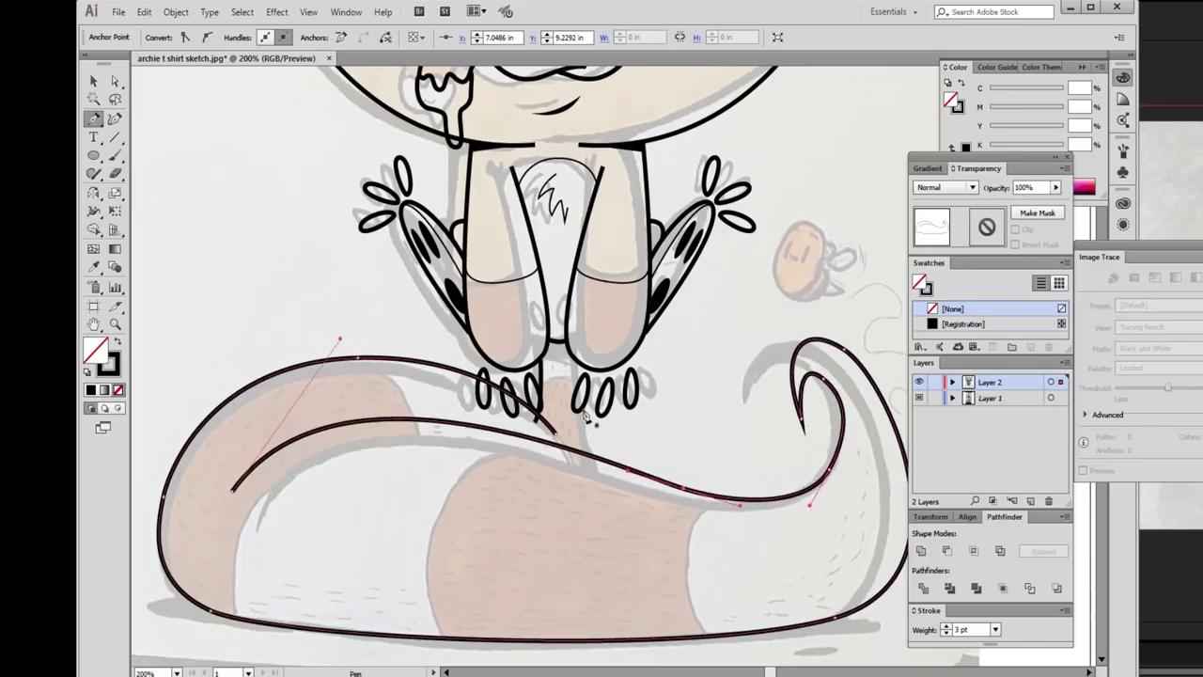
click(574, 360)
click(595, 489)
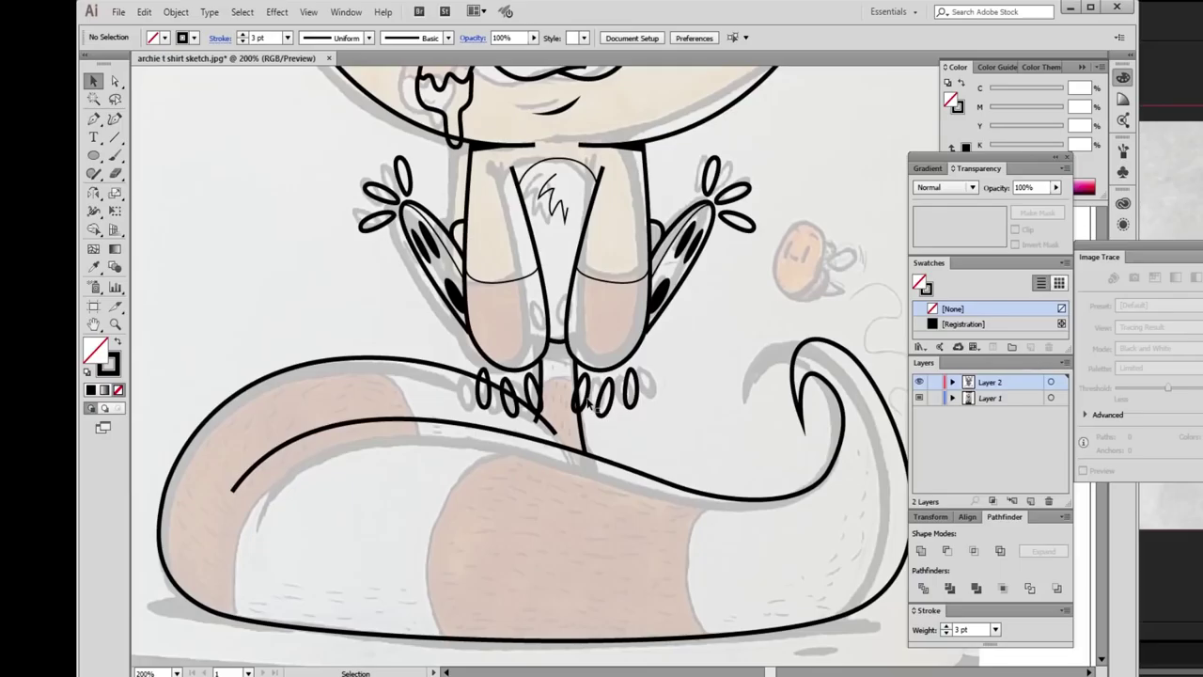
Select the three toe ovals under the right leg and rotate them upright.
click(613, 399)
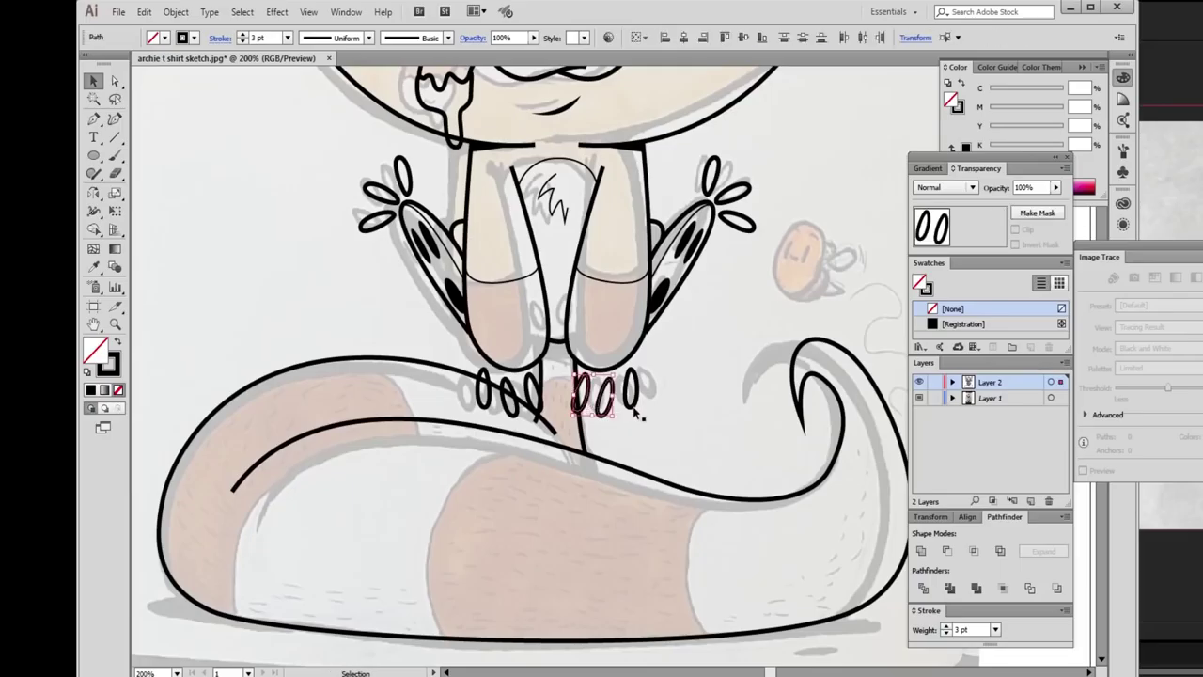
shift+click(632, 387)
drag(630, 390, 644, 393)
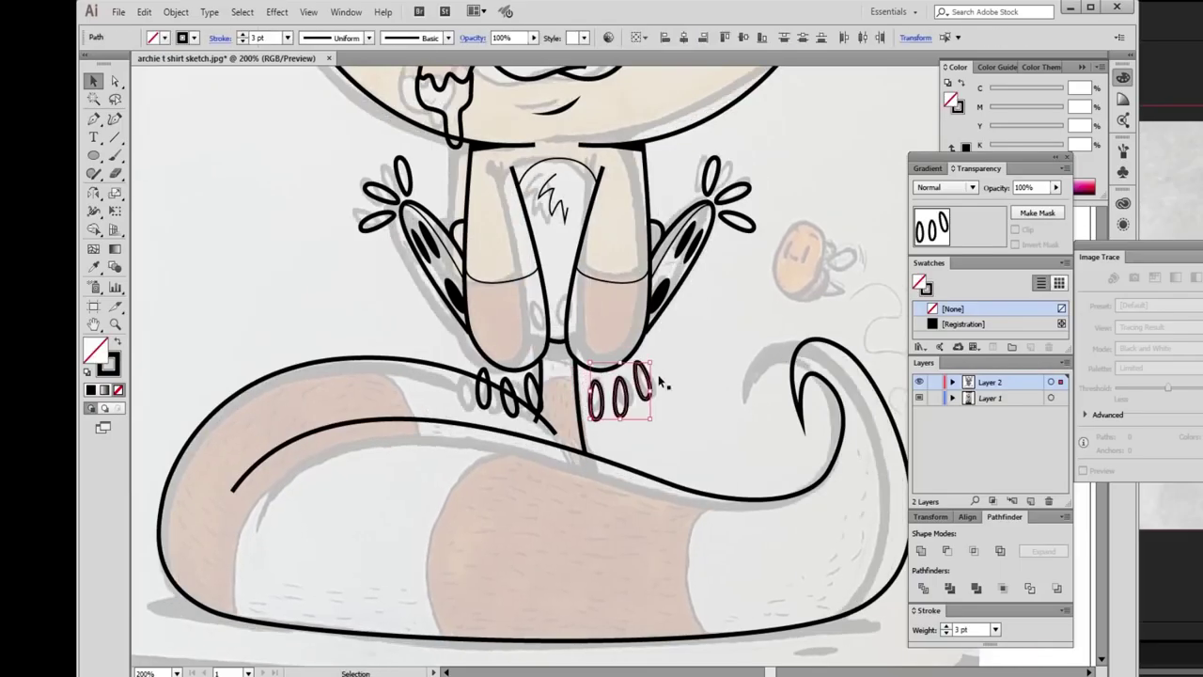
click(486, 410)
drag(551, 404, 592, 423)
Draw a short curve joining the bottoms of the two legs.
key(ctrl+shift+a)
key(ctrl+minus)
key(ctrl+minus)
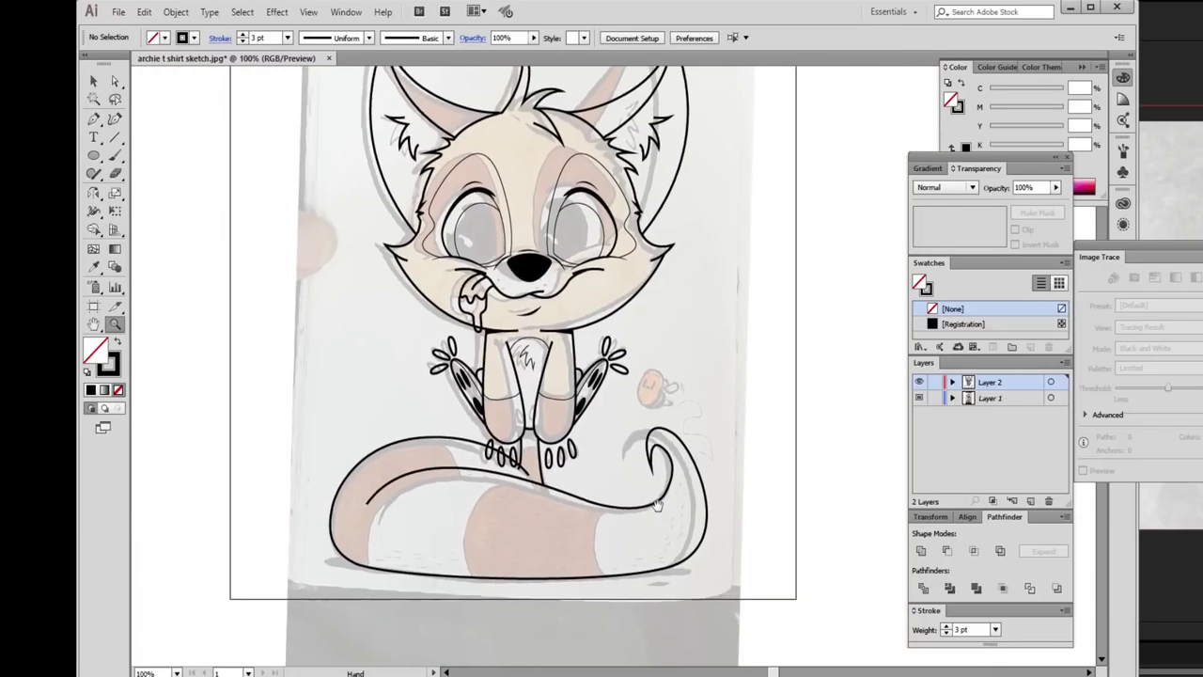
click(624, 472)
click(536, 435)
key(p)
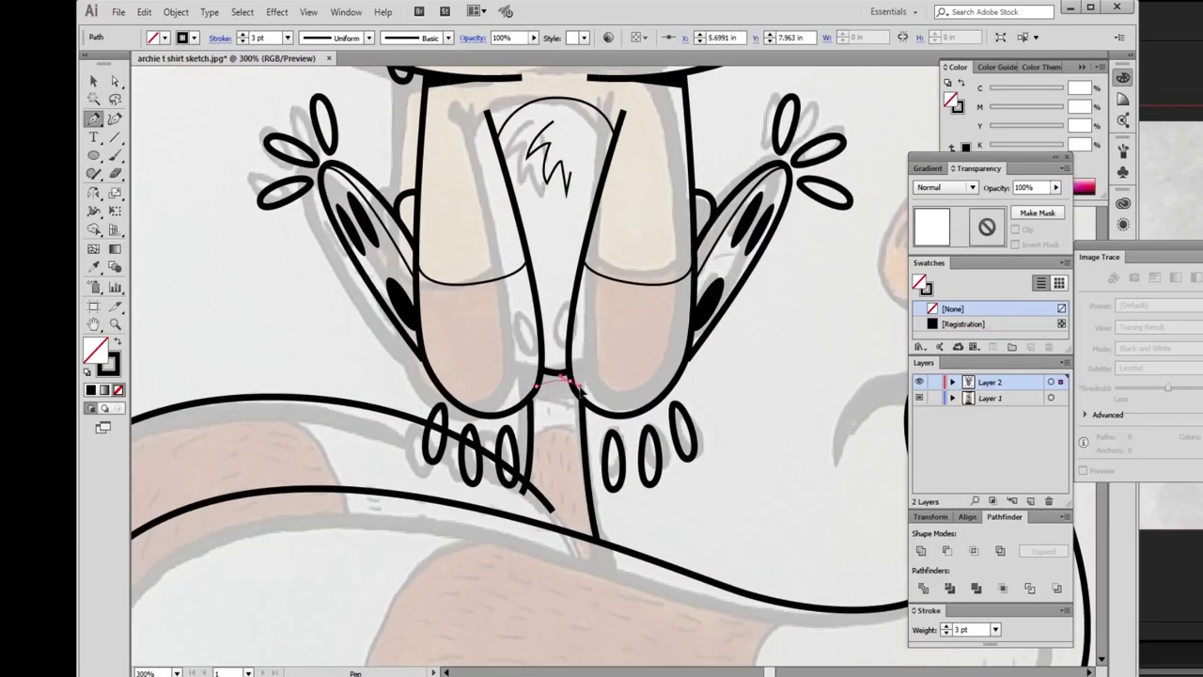
click(528, 430)
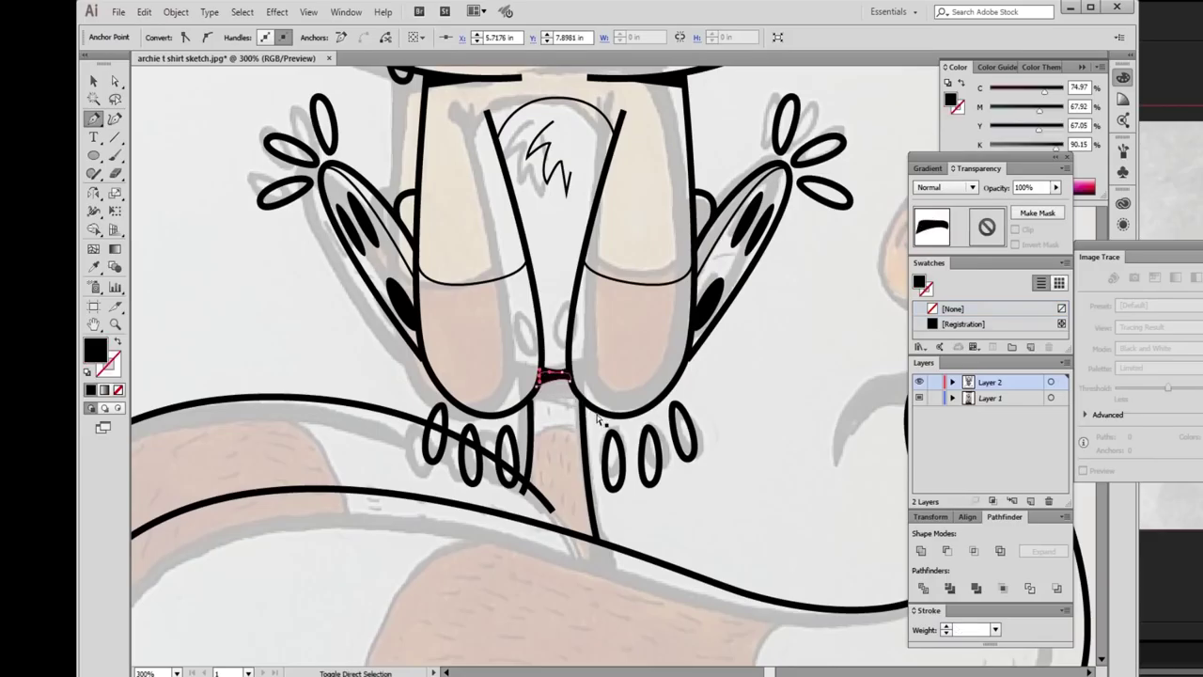
drag(543, 386, 543, 329)
click(526, 428)
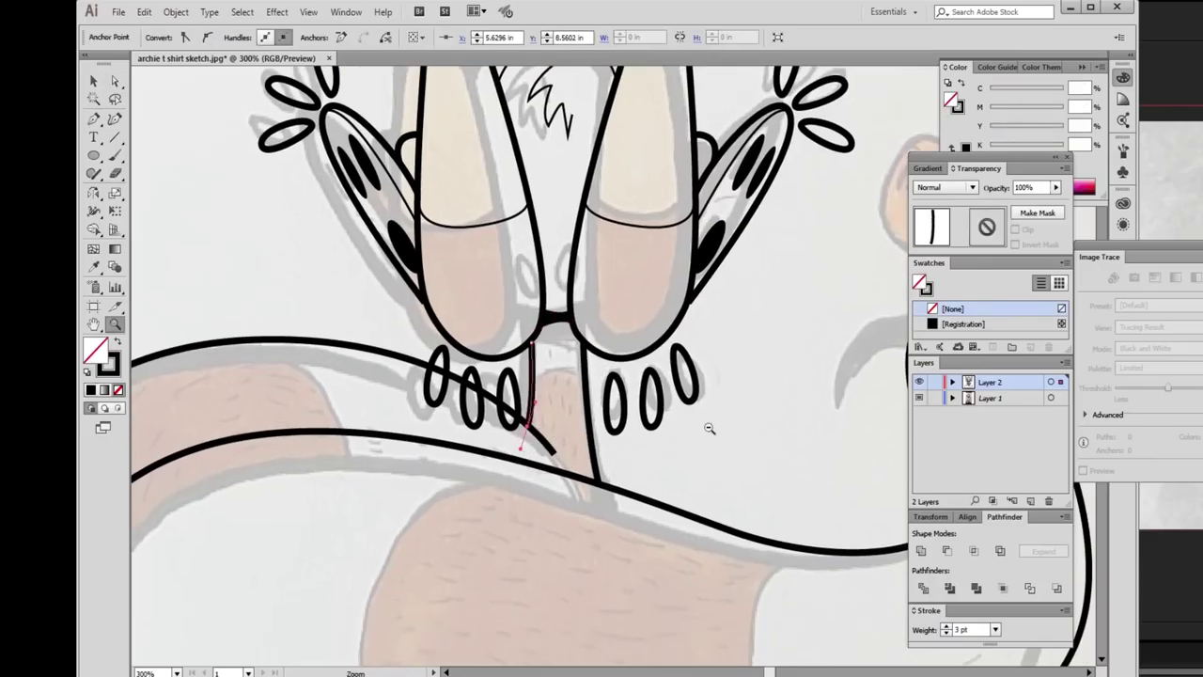
Zoom in on the bee and trace its rounded body outline.
key(ctrl+shift+a)
key(ctrl+0)
click(710, 469)
click(700, 477)
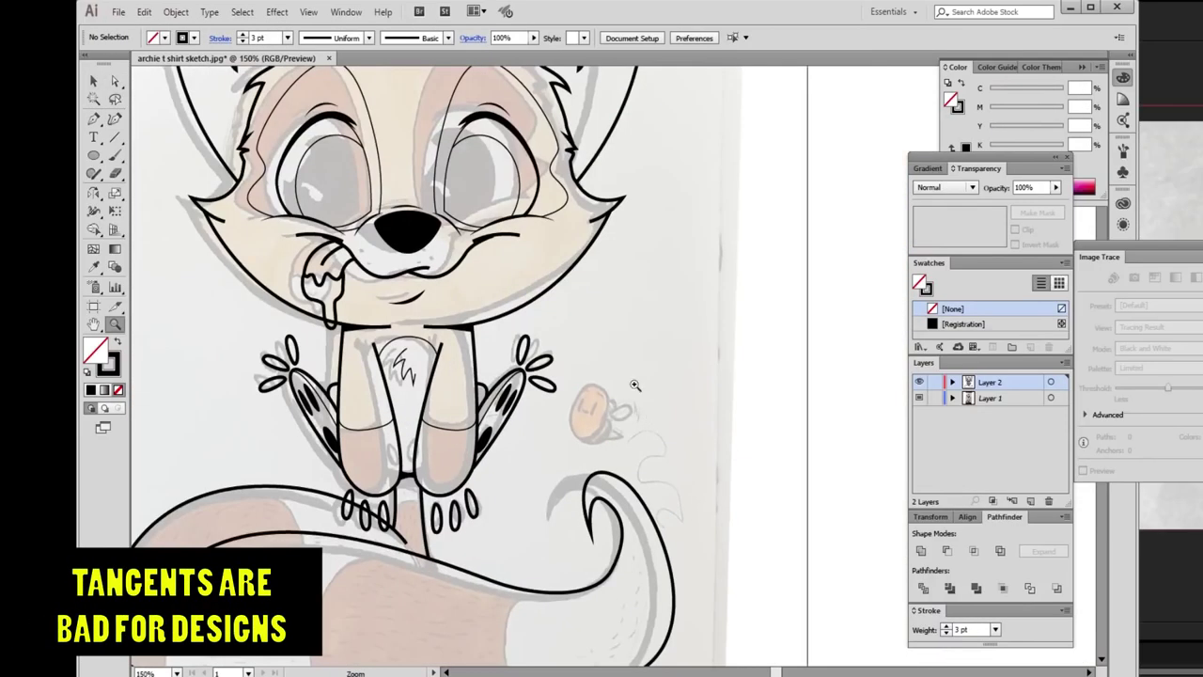
click(650, 416)
key(p)
click(613, 406)
click(628, 354)
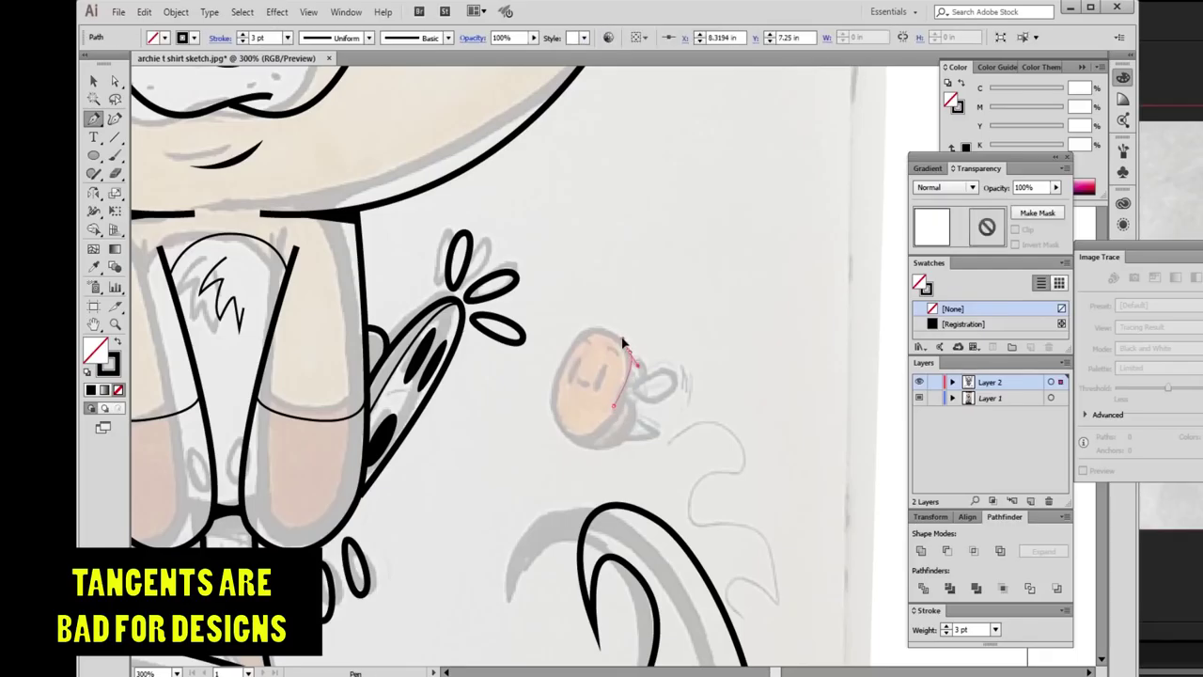
drag(569, 349, 565, 437)
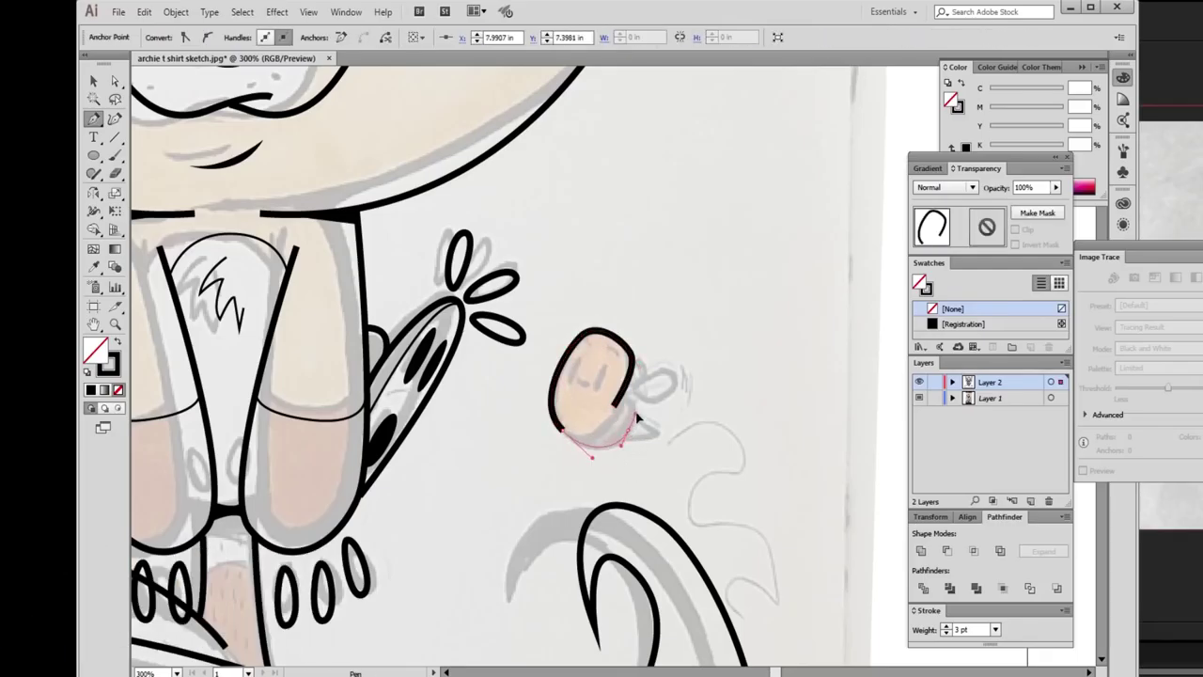
Draw a pointed triangular stinger at the bee's lower right.
click(625, 441)
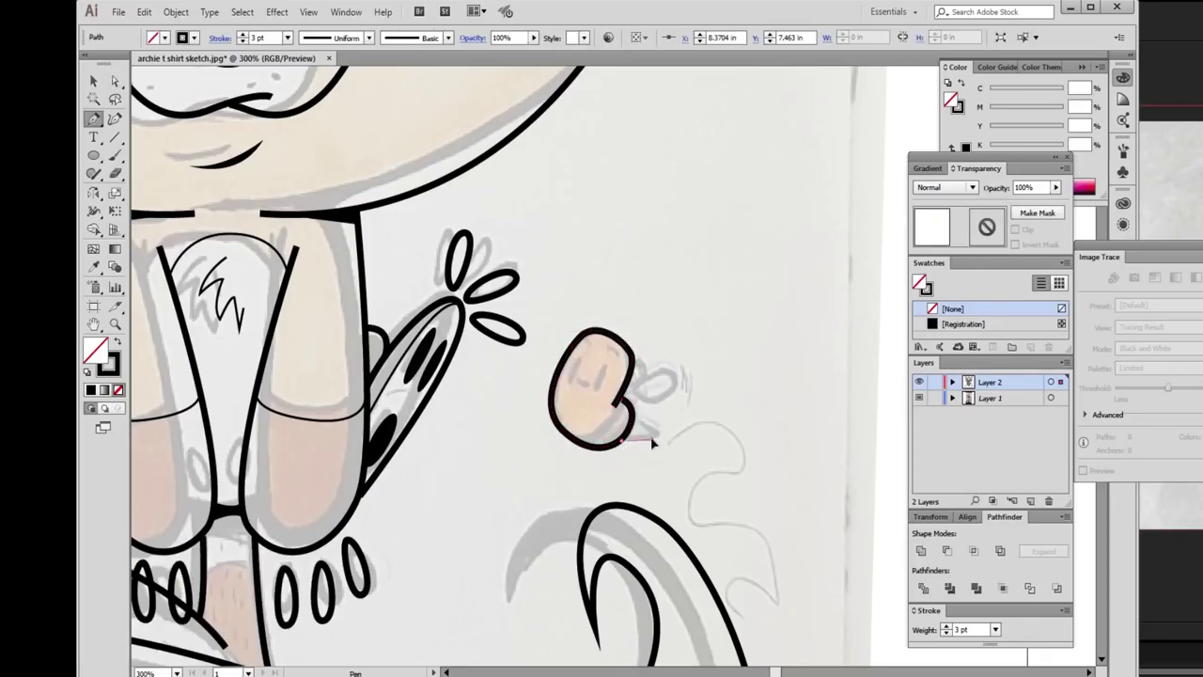
click(656, 440)
click(631, 421)
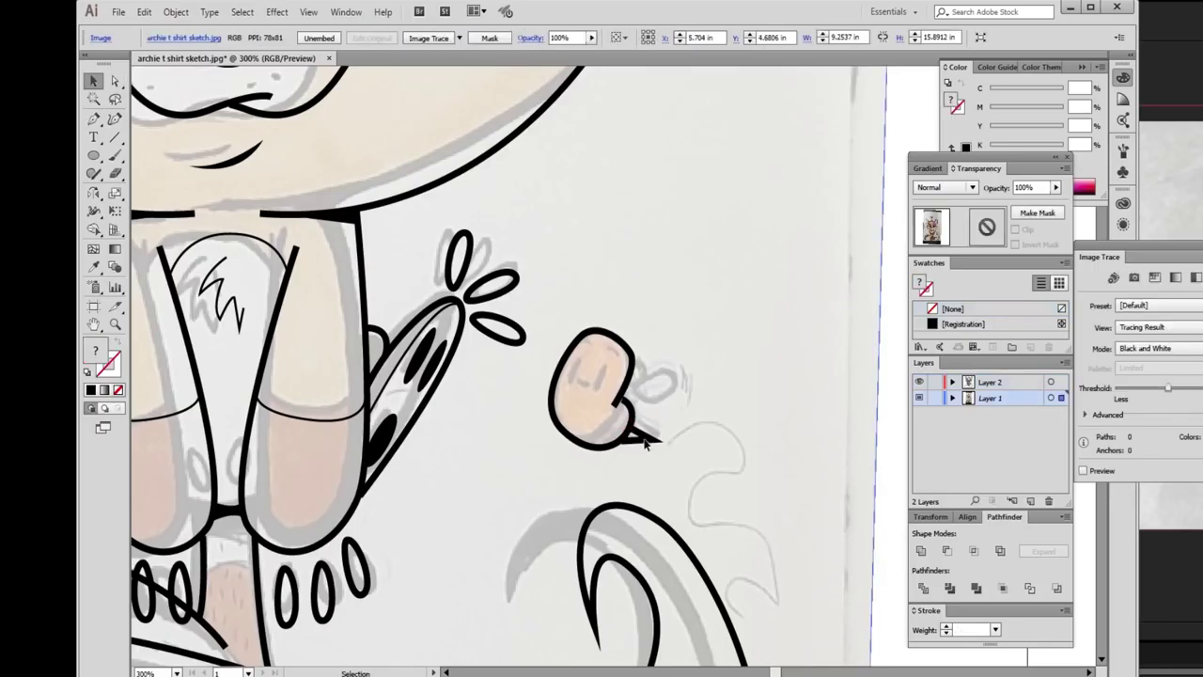
ctrl+click(871, 483)
Draw a looping wing stroke on the bee's back.
click(632, 399)
drag(676, 377, 684, 398)
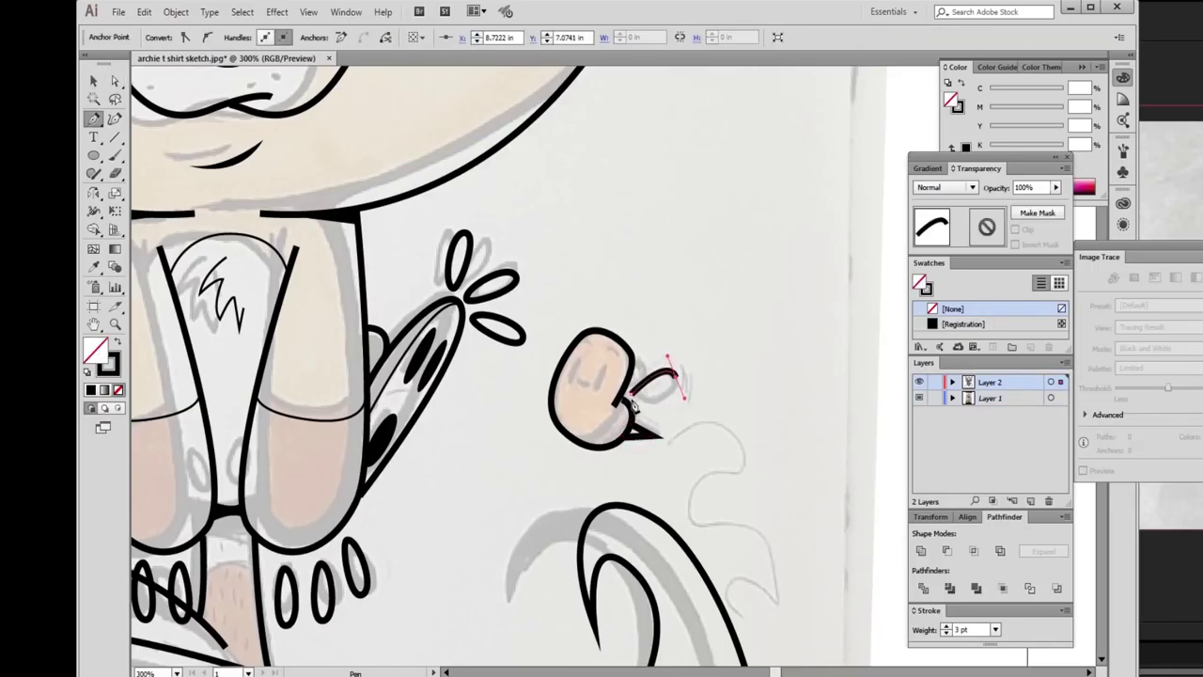
ctrl+click(671, 394)
key(z)
alt+click(788, 424)
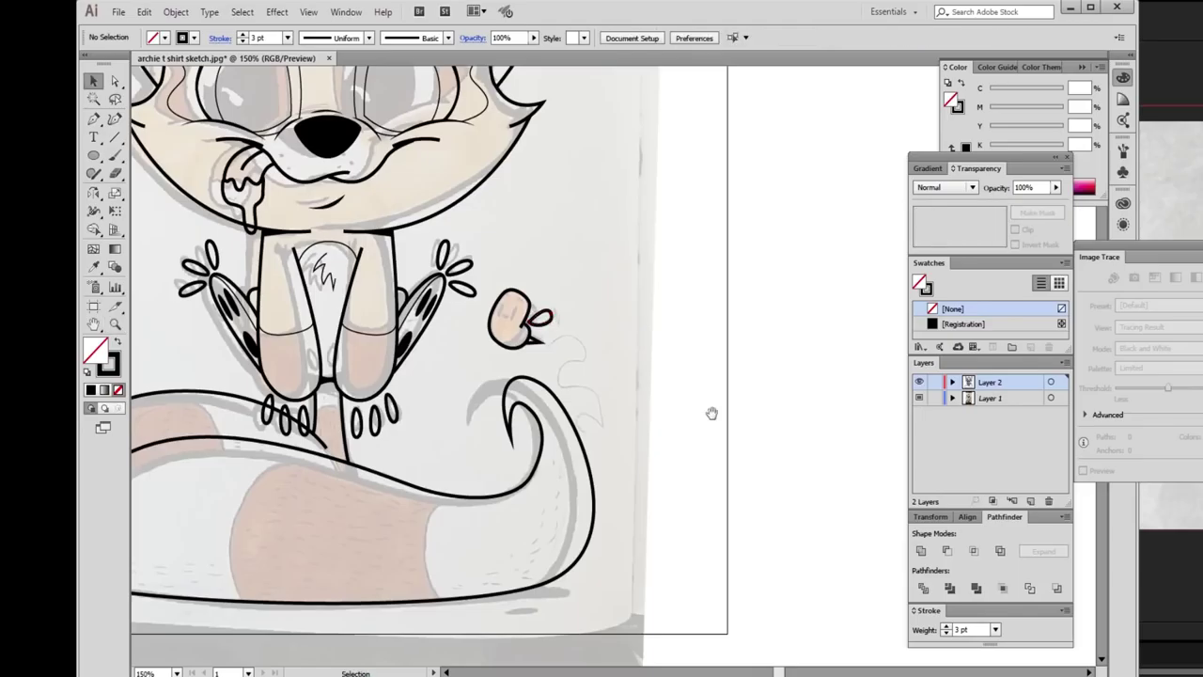
click(606, 362)
click(585, 420)
key(ctrl+plus)
Undo the stray last wing segment and recentre on the bee.
key(p)
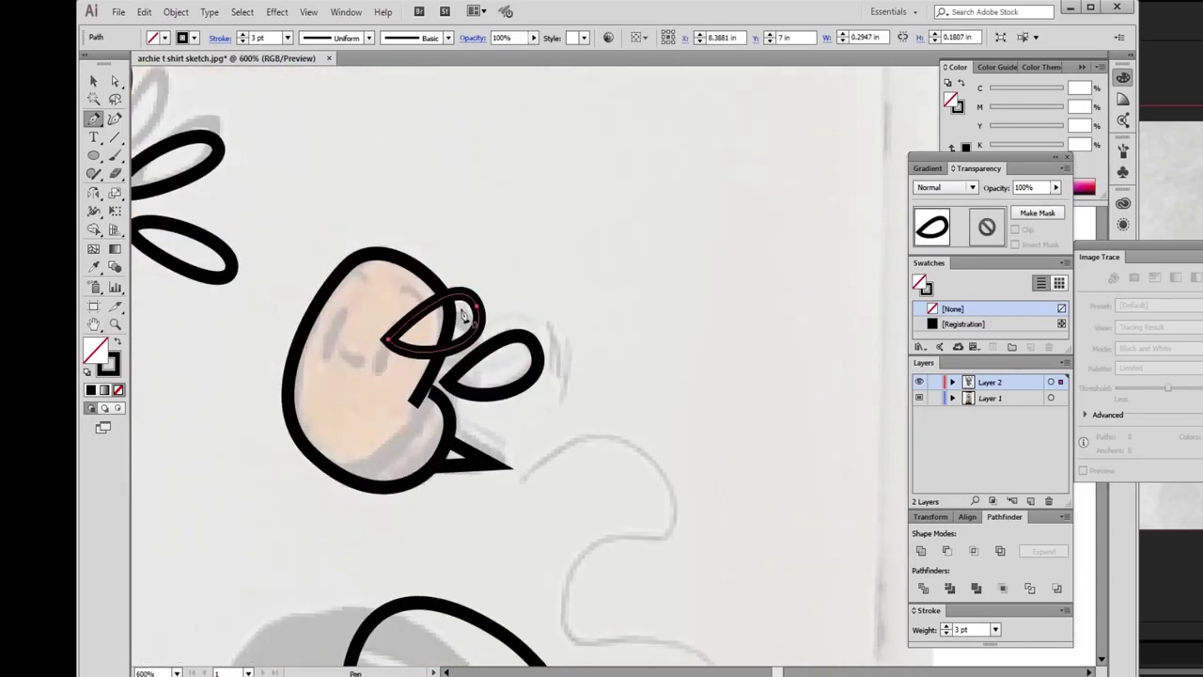
key(ctrl+z)
key(ctrl+shift+a)
scroll(610, 395, down, 5)
scroll(616, 390, up, 5)
Add two narrow black-filled oval eyes without outlines on the bee.
key(p)
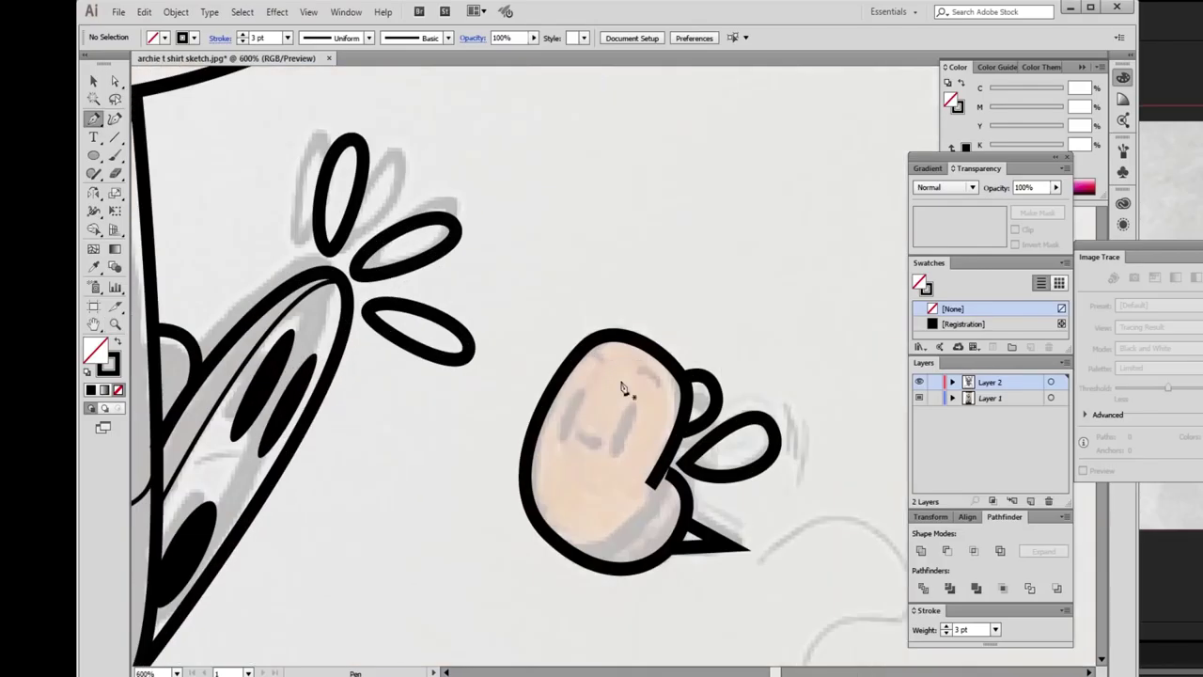
mouse_move(579, 432)
mouse_down()
mouse_move(586, 447)
mouse_move(583, 400)
mouse_up()
key(shift+x)
key(a)
click(577, 423)
key(v)
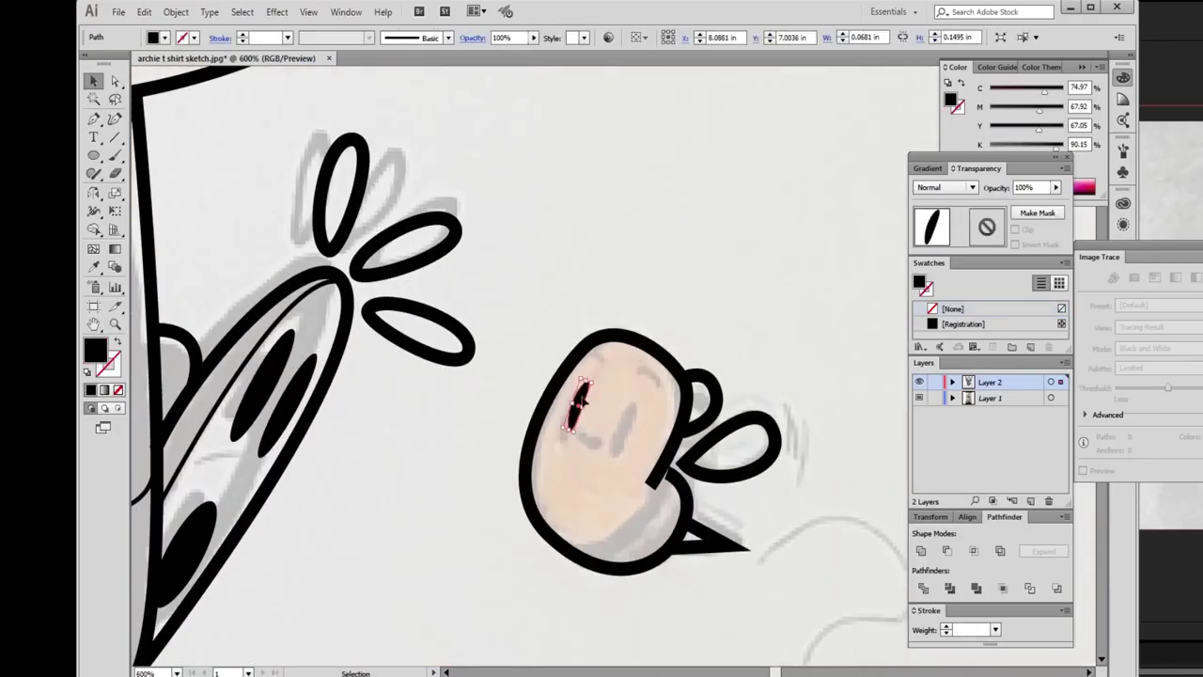
key(ctrl+plus)
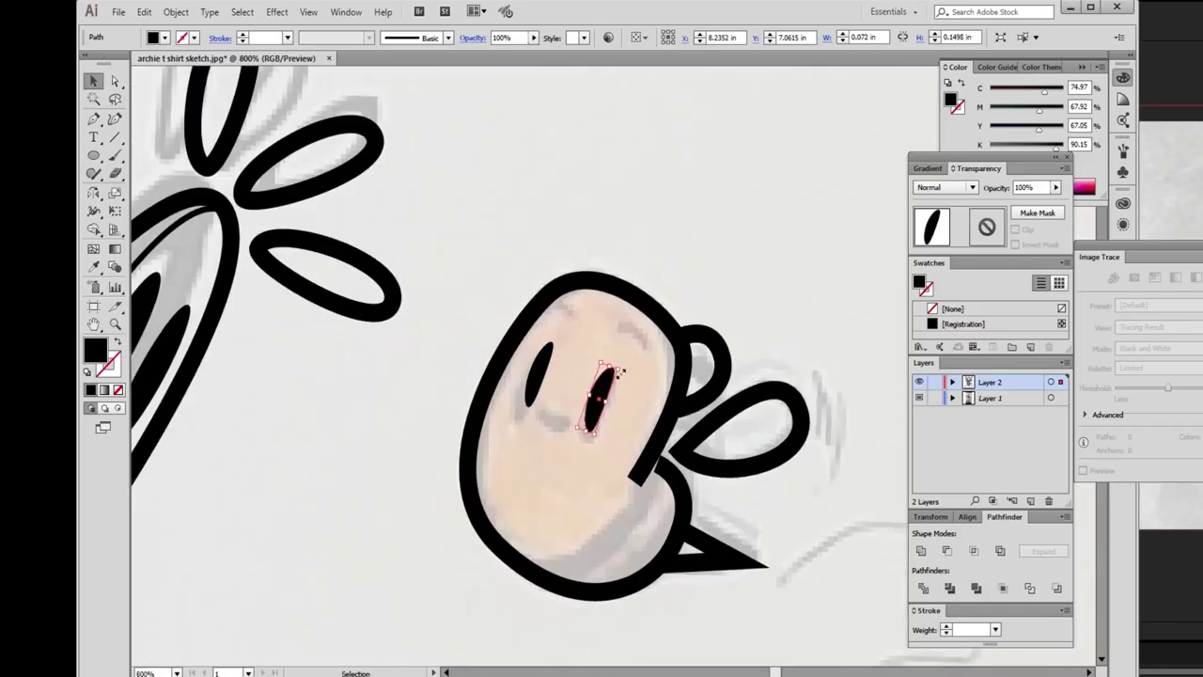
click(630, 438)
Draw a small curved smile below the bee's eyes.
click(545, 396)
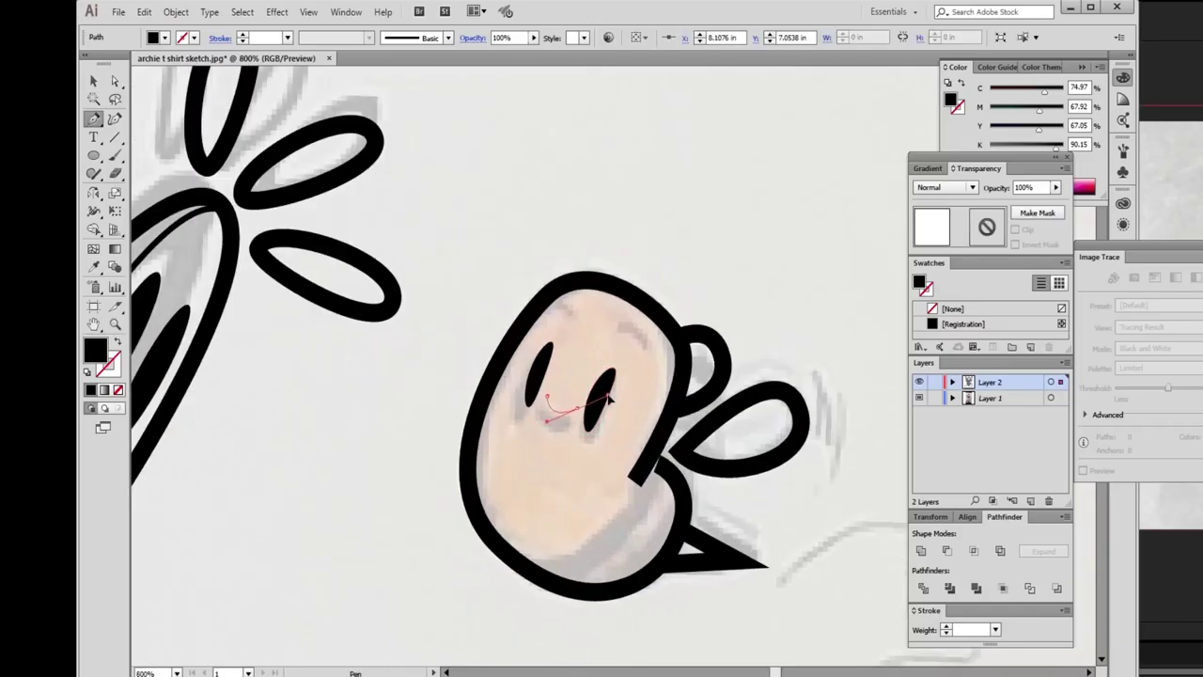
drag(596, 400, 573, 406)
key(a)
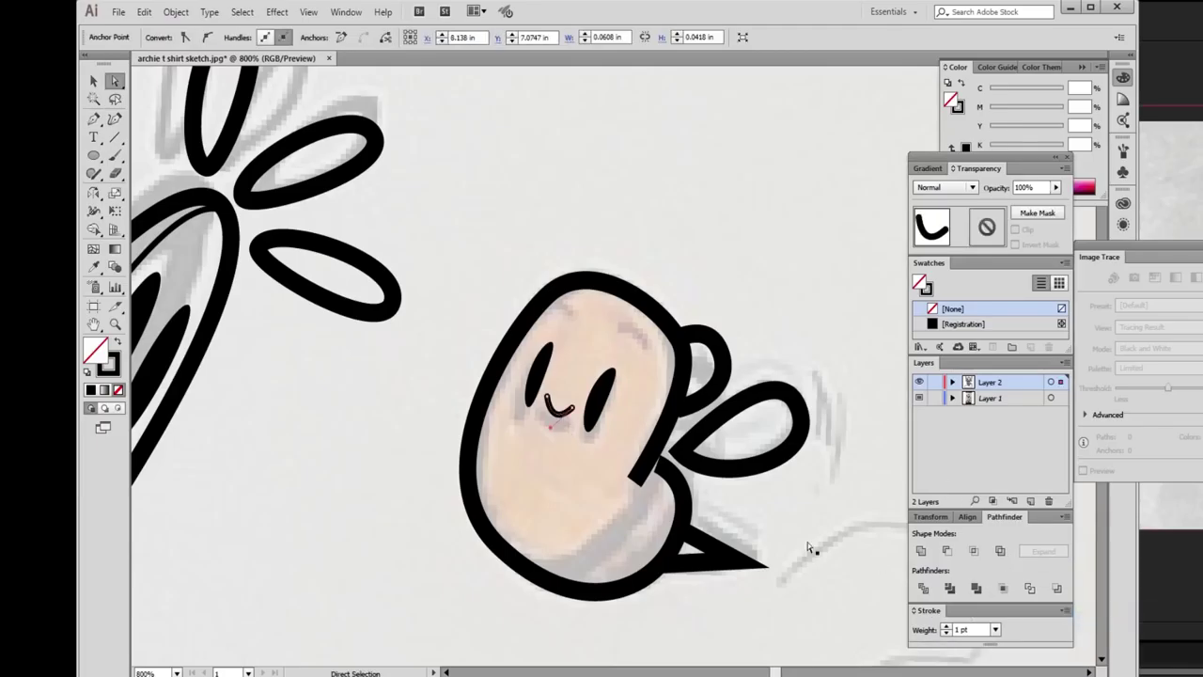
click(631, 453)
key(v)
click(625, 396)
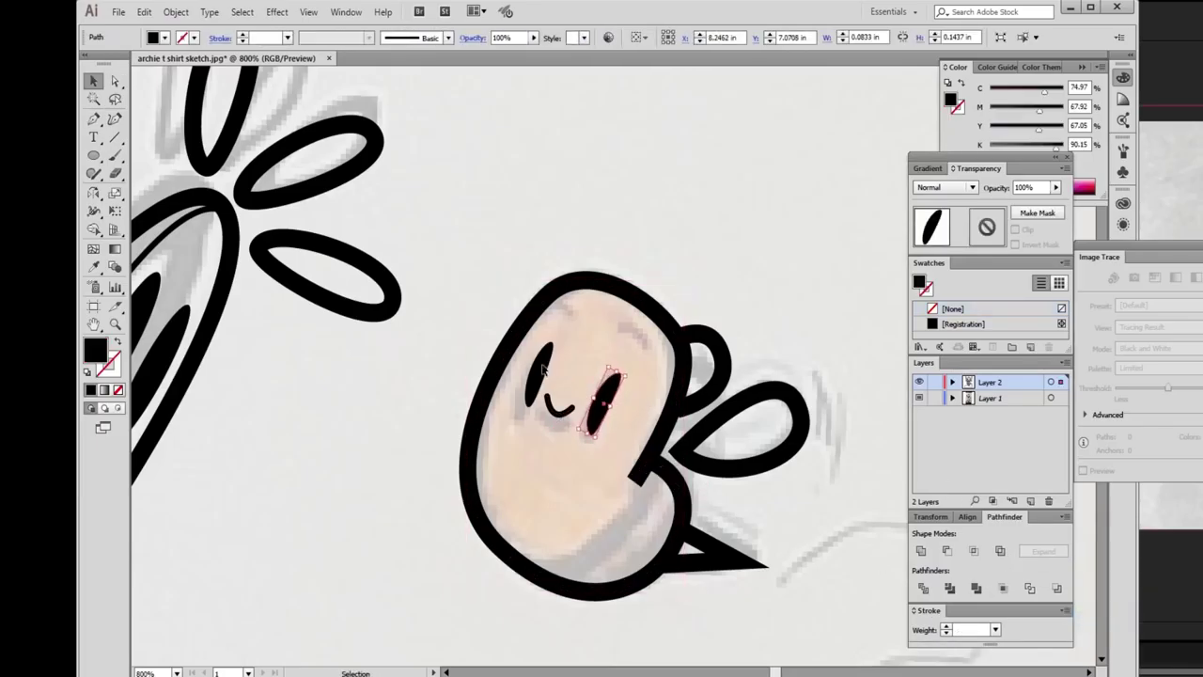
key(ctrl+shift+a)
key(ctrl+minus)
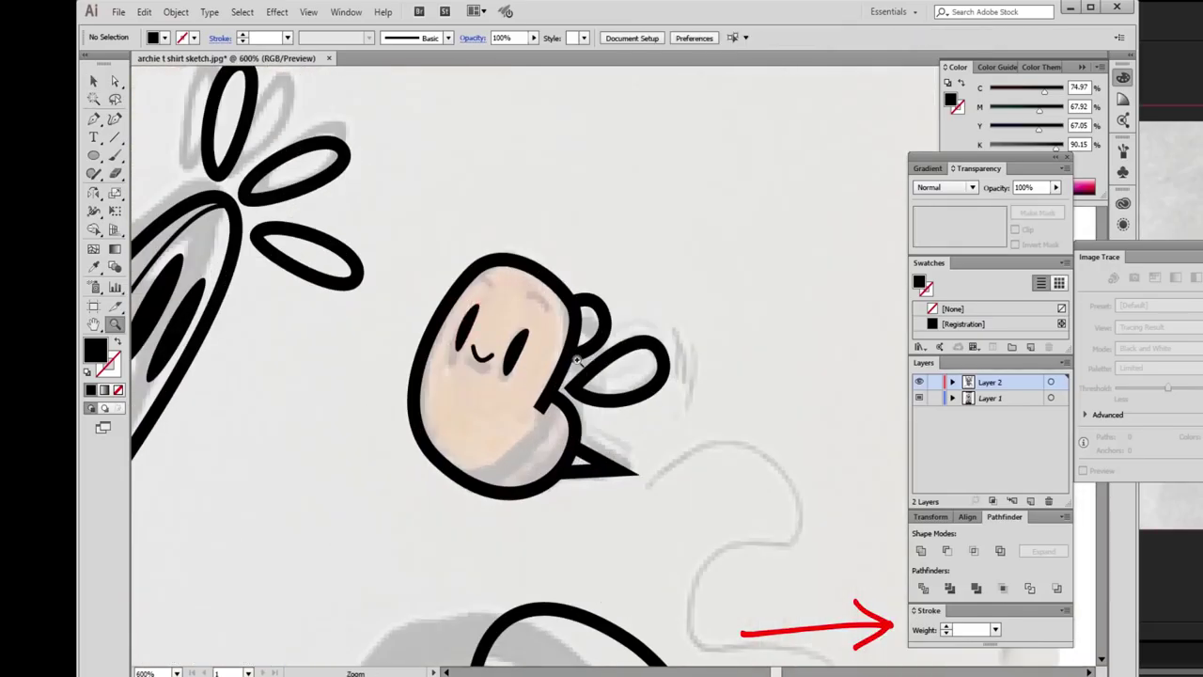
Draw a thin 1 pt stripe curving across the bee's lower body and start another.
key(p)
click(417, 410)
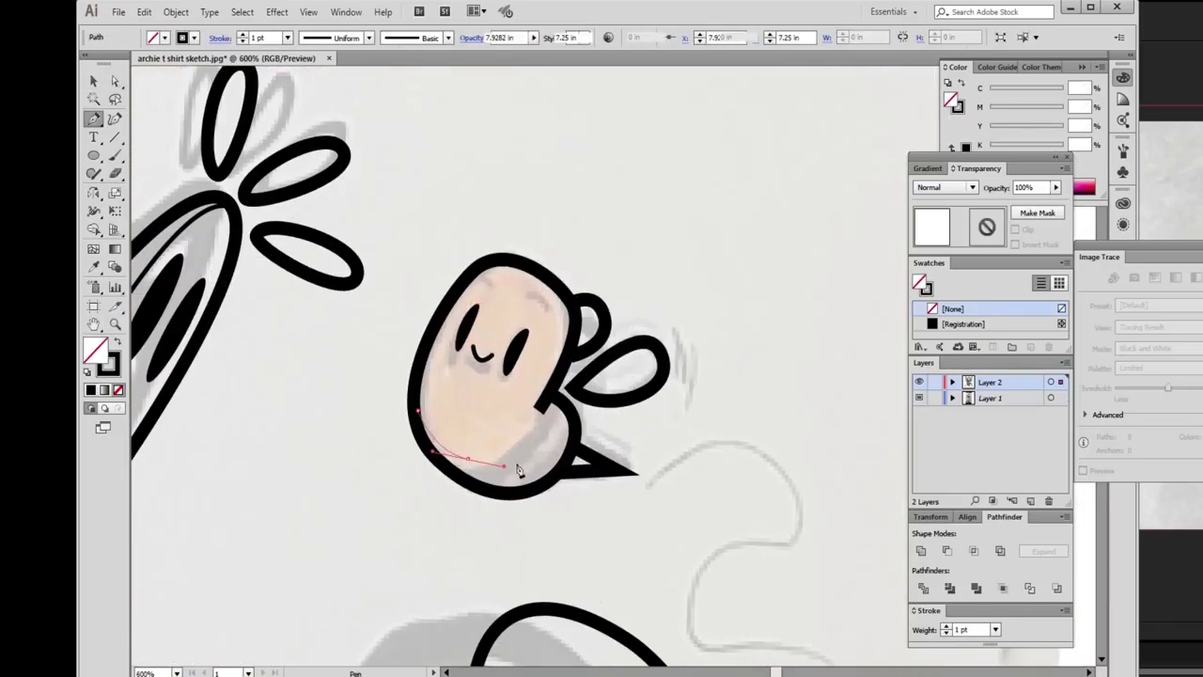
drag(468, 457, 515, 467)
click(551, 403)
key(ctrl+shift+a)
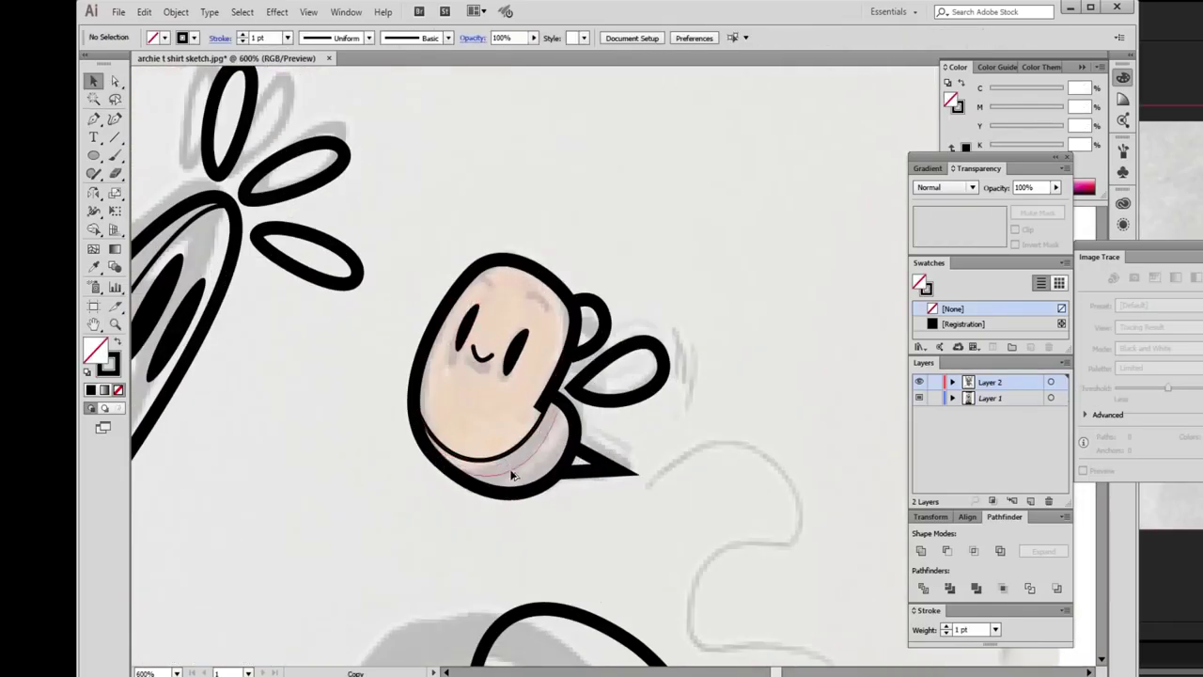
key(p)
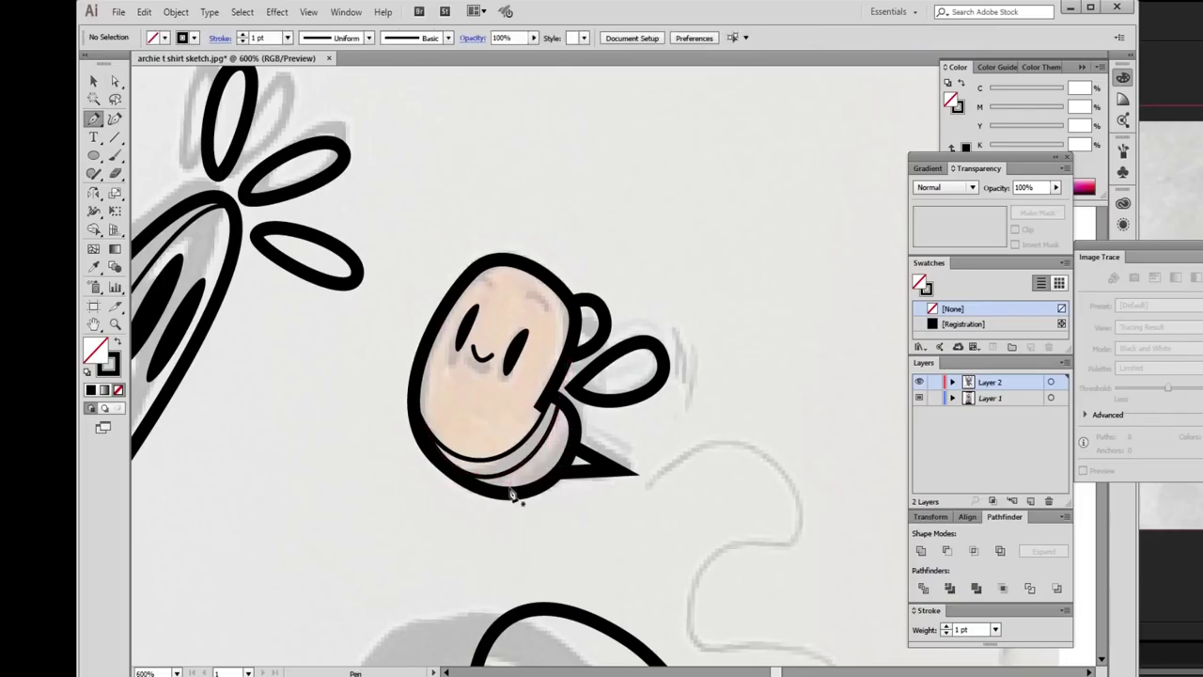
click(494, 486)
scroll(583, 346, down, 4)
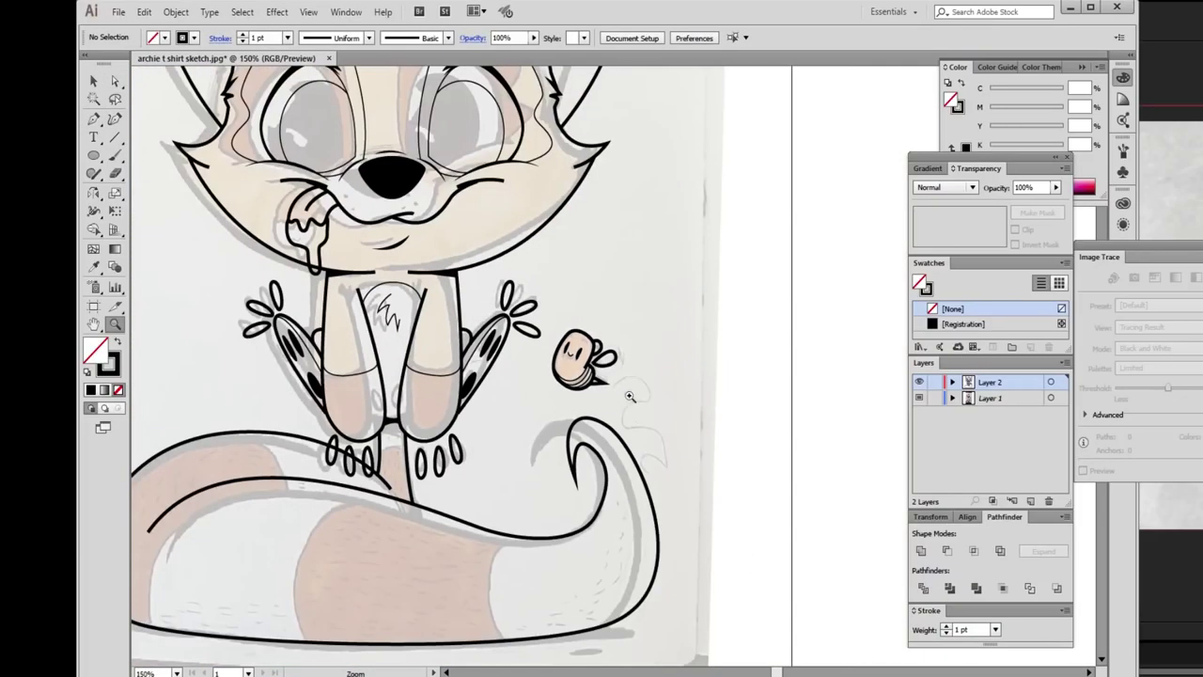
Draw a wavy flight trail from the bee's stinger curving down toward the tail.
scroll(626, 394, up, 3)
click(599, 360)
drag(626, 398, 625, 413)
click(623, 428)
drag(666, 454, 696, 459)
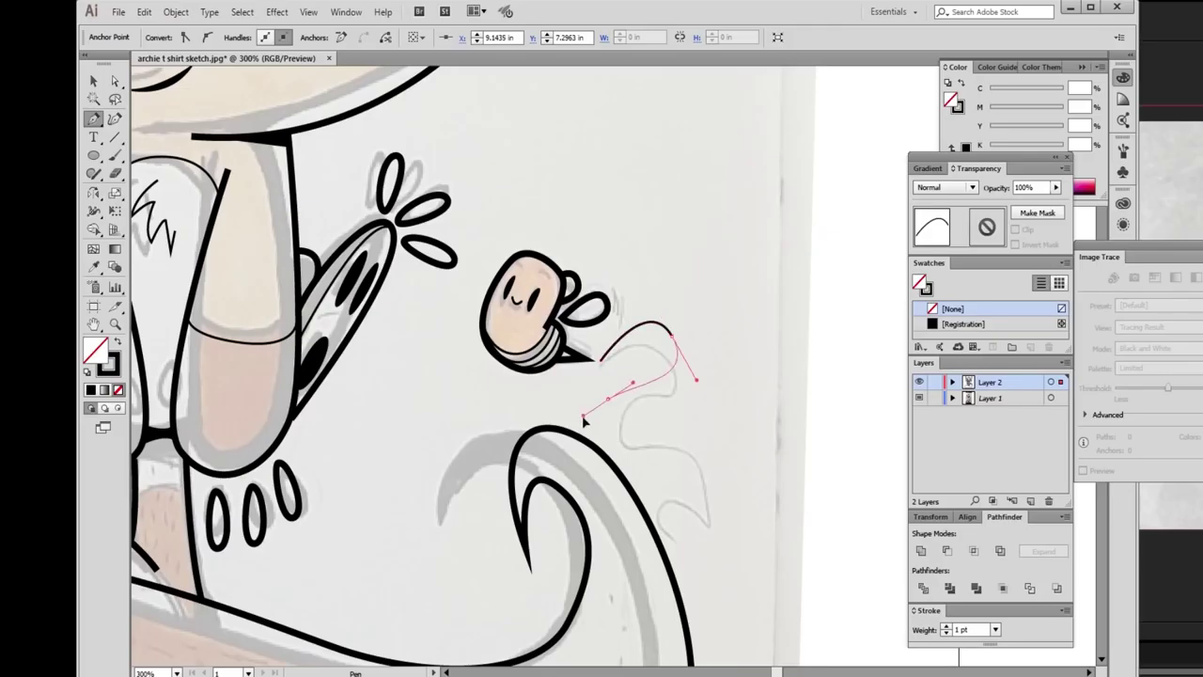
drag(747, 504, 681, 557)
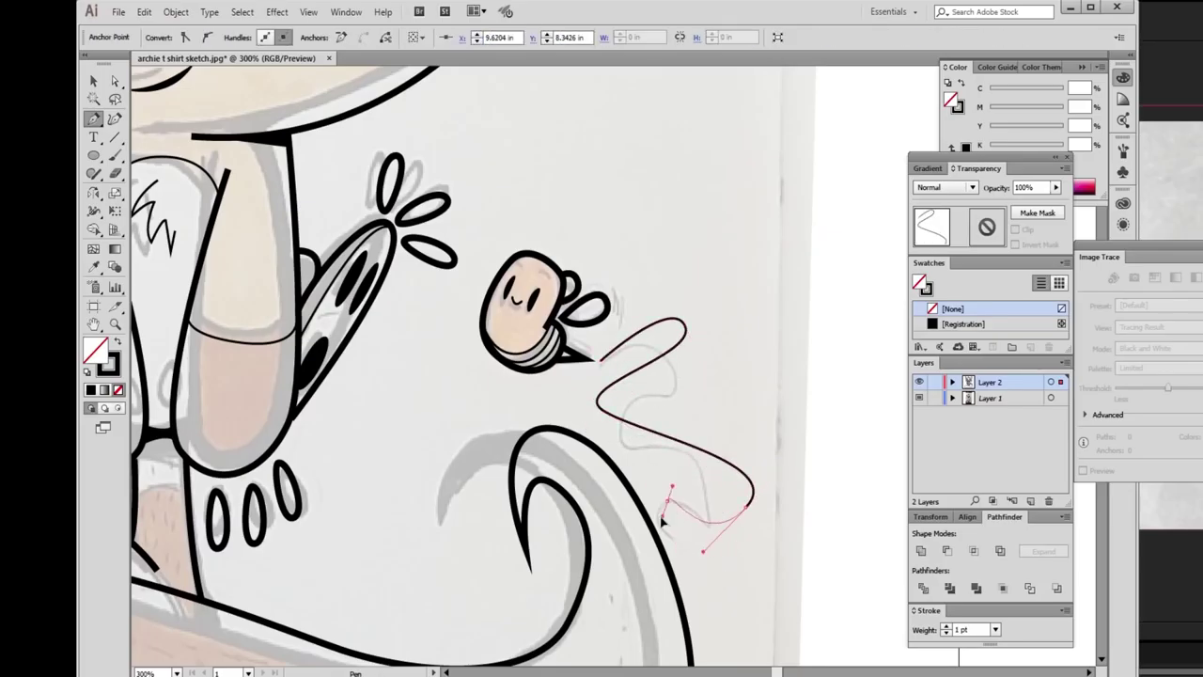
drag(677, 515, 721, 574)
key(z)
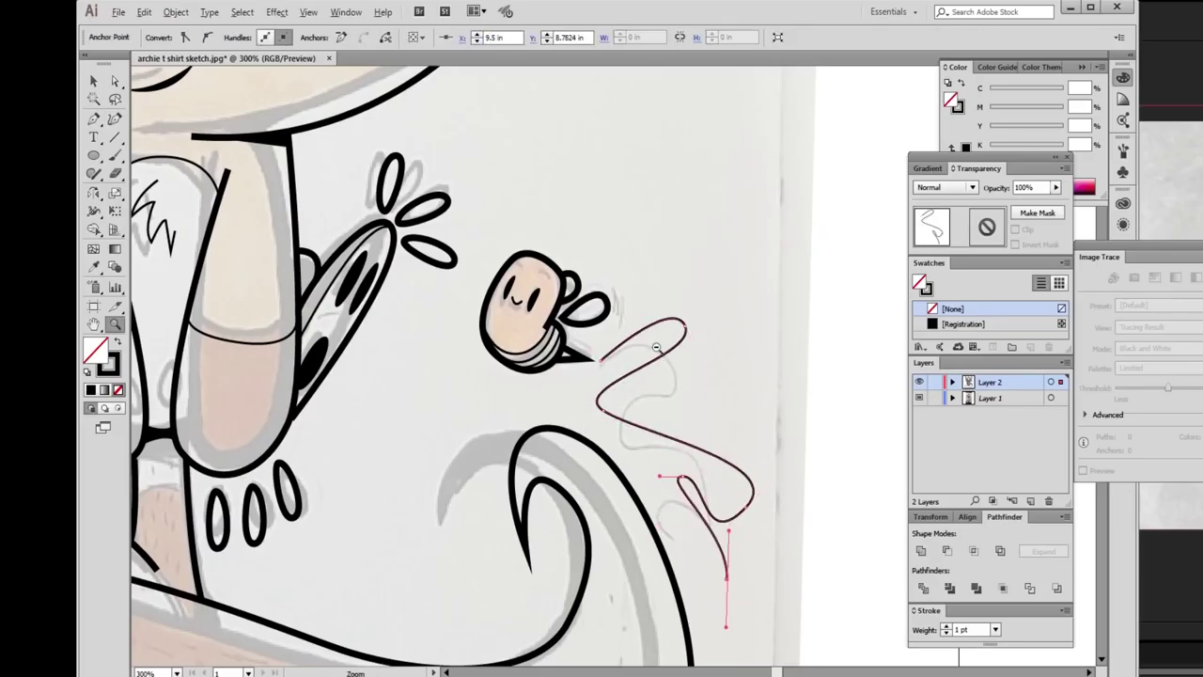
alt+click(694, 548)
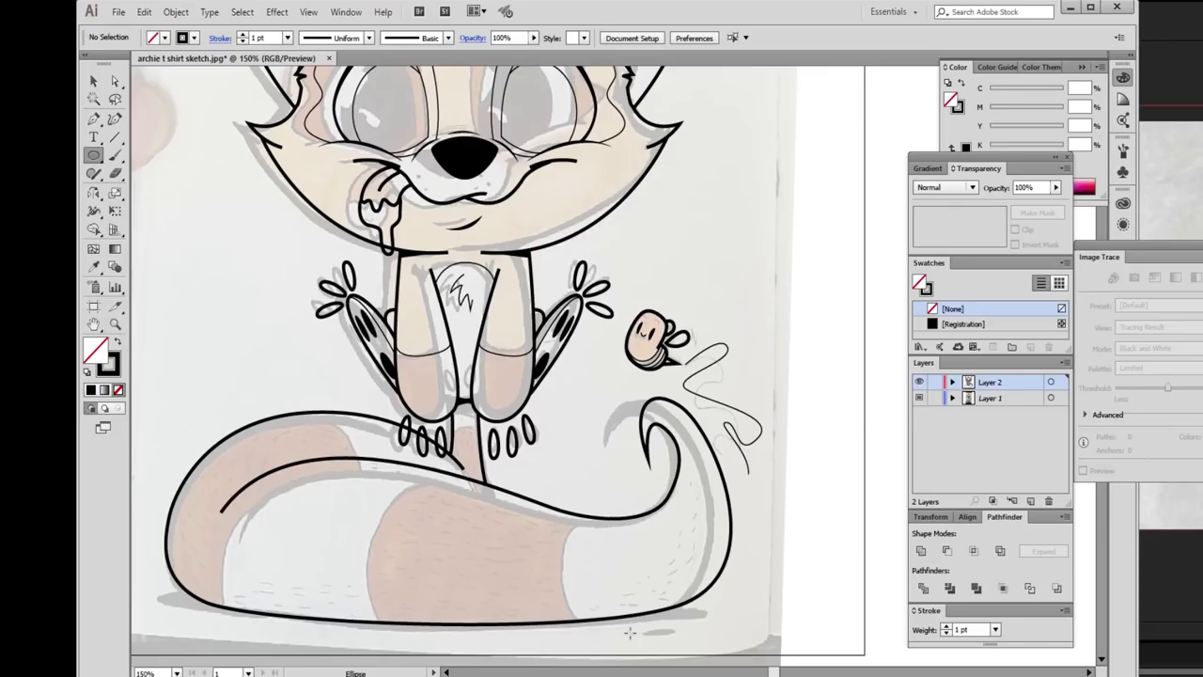
Draw a solid black shadow ellipse under the fox's tail.
key(shift+x)
drag(658, 636, 684, 598)
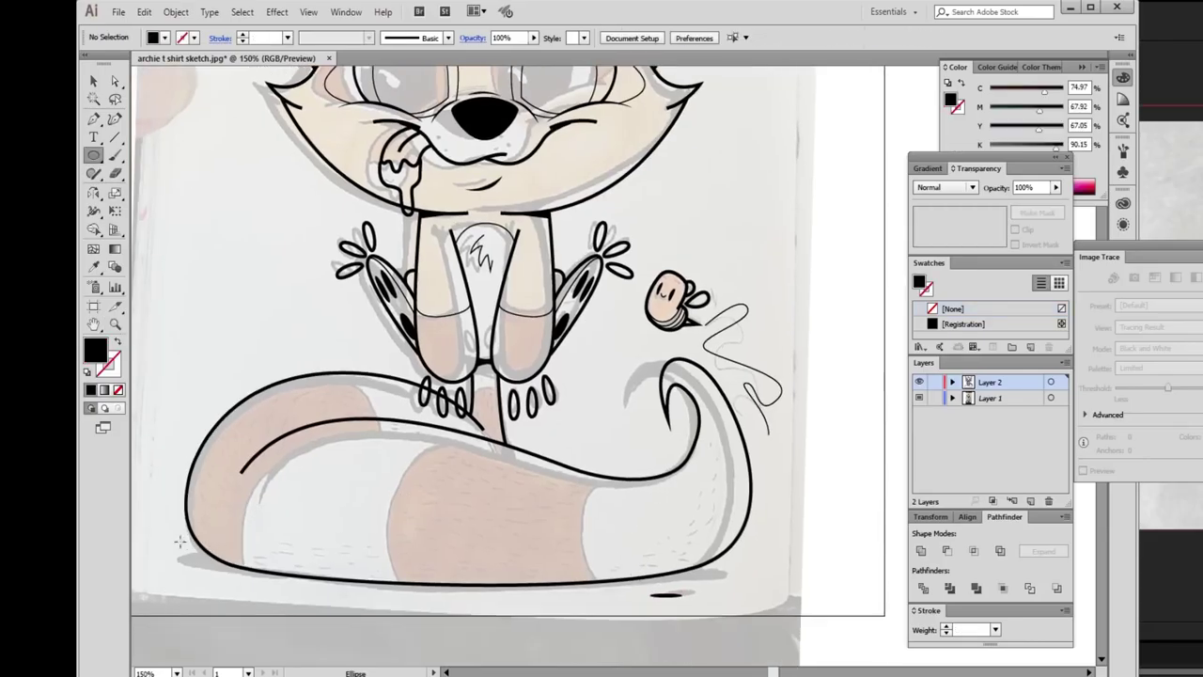
mouse_move(178, 541)
mouse_down()
mouse_move(766, 576)
mouse_move(752, 584)
mouse_up()
key(shift+x)
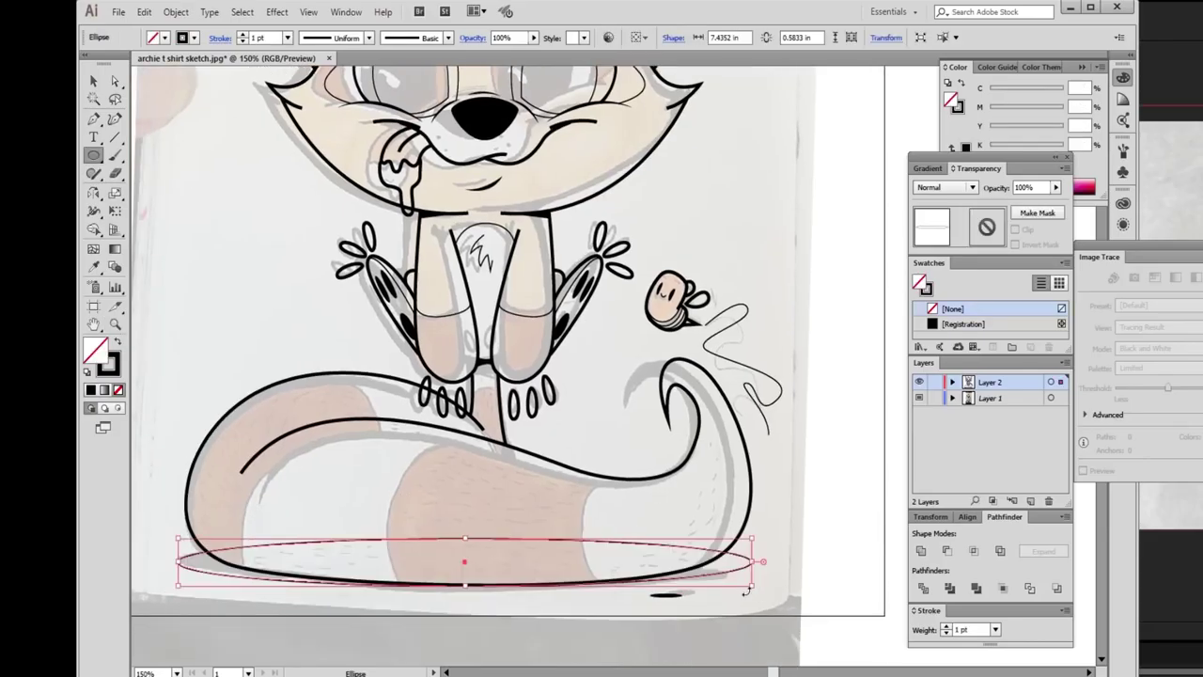
Trim the ellipse along the tail's bottom edge with Minus Front and hide the colour sketch layer.
key(p)
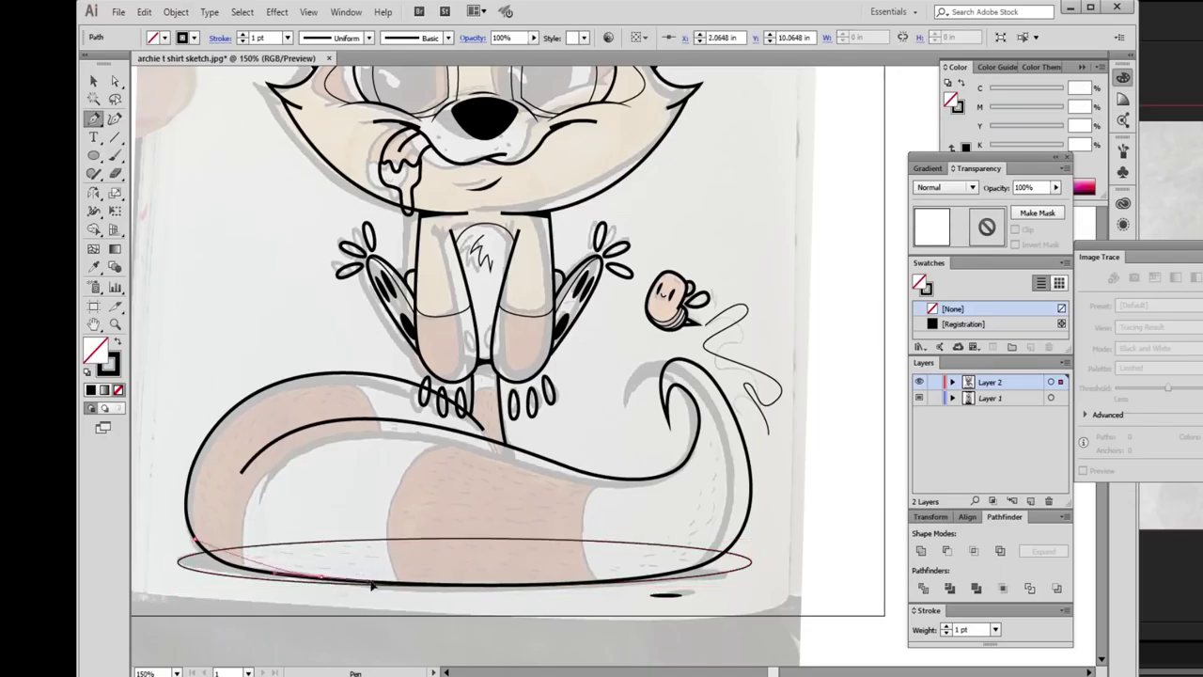
click(288, 585)
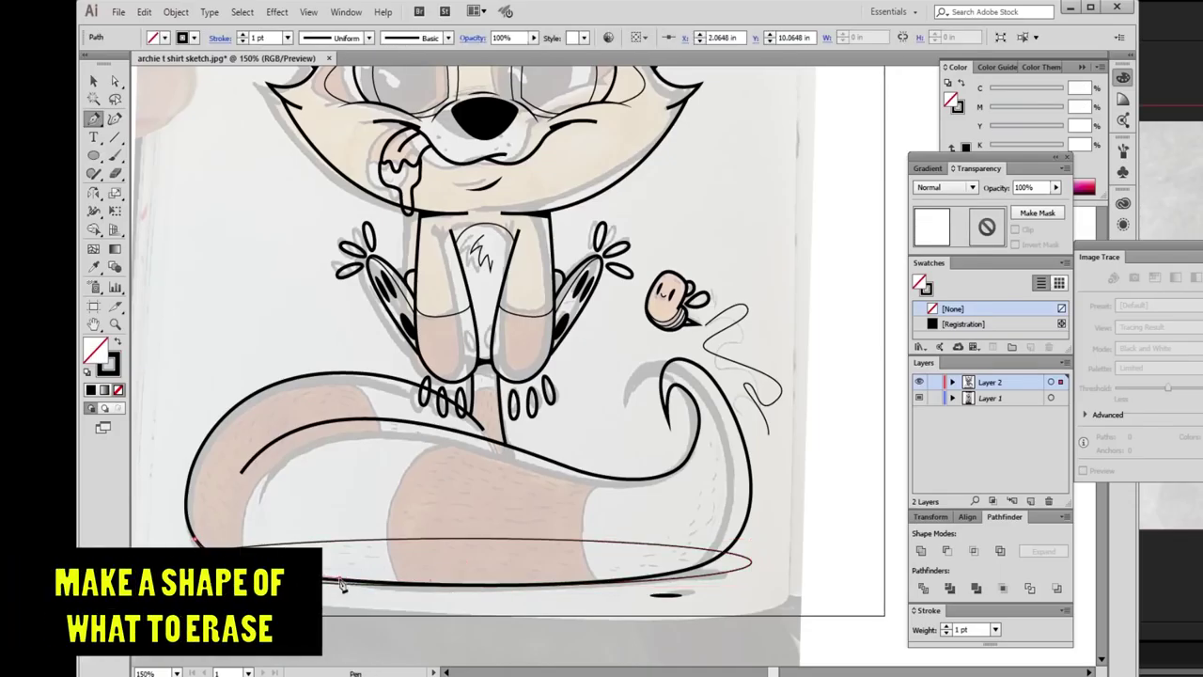
click(669, 581)
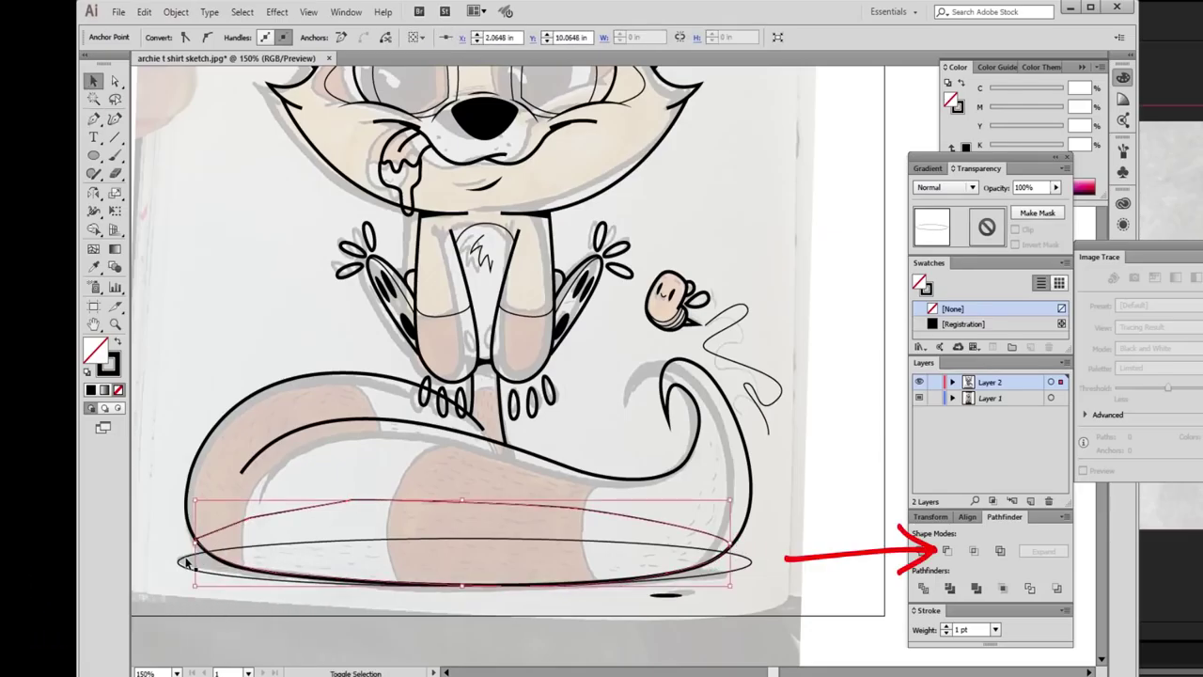
key(v)
click(949, 555)
key(ctrl+shift+a)
key(ctrl+1)
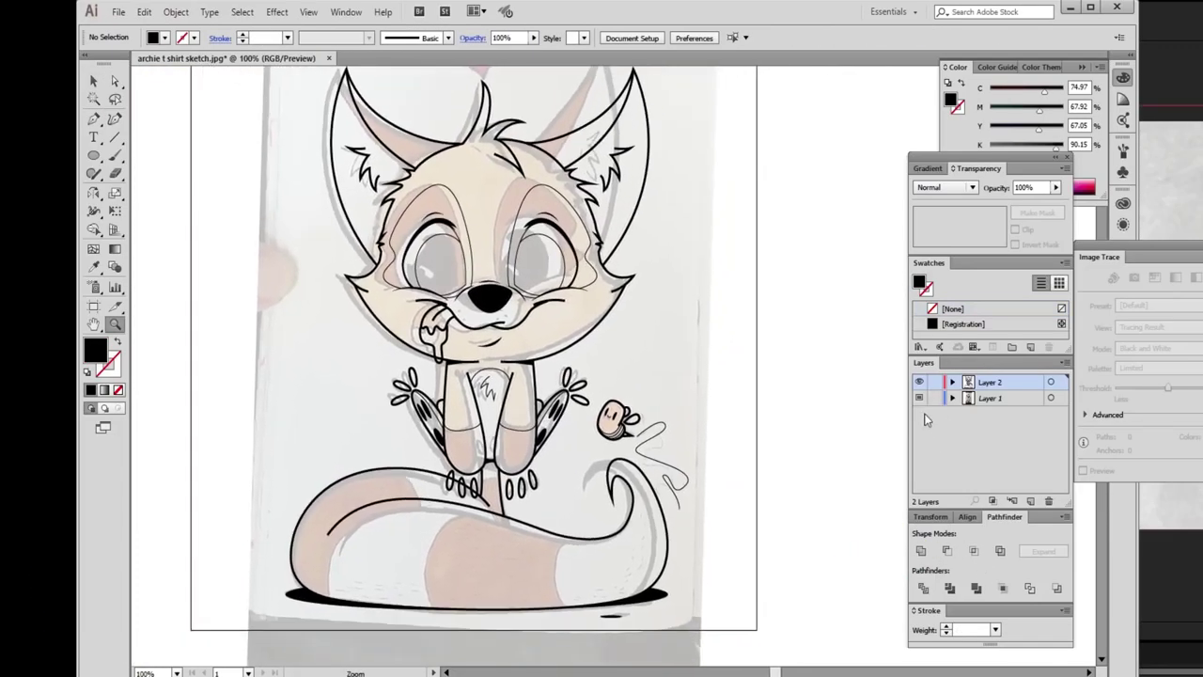
click(920, 397)
Save the artwork as the Adobe Illustrator file archie t shirt sketch.ai.
click(601, 354)
key(ctrl+shift+s)
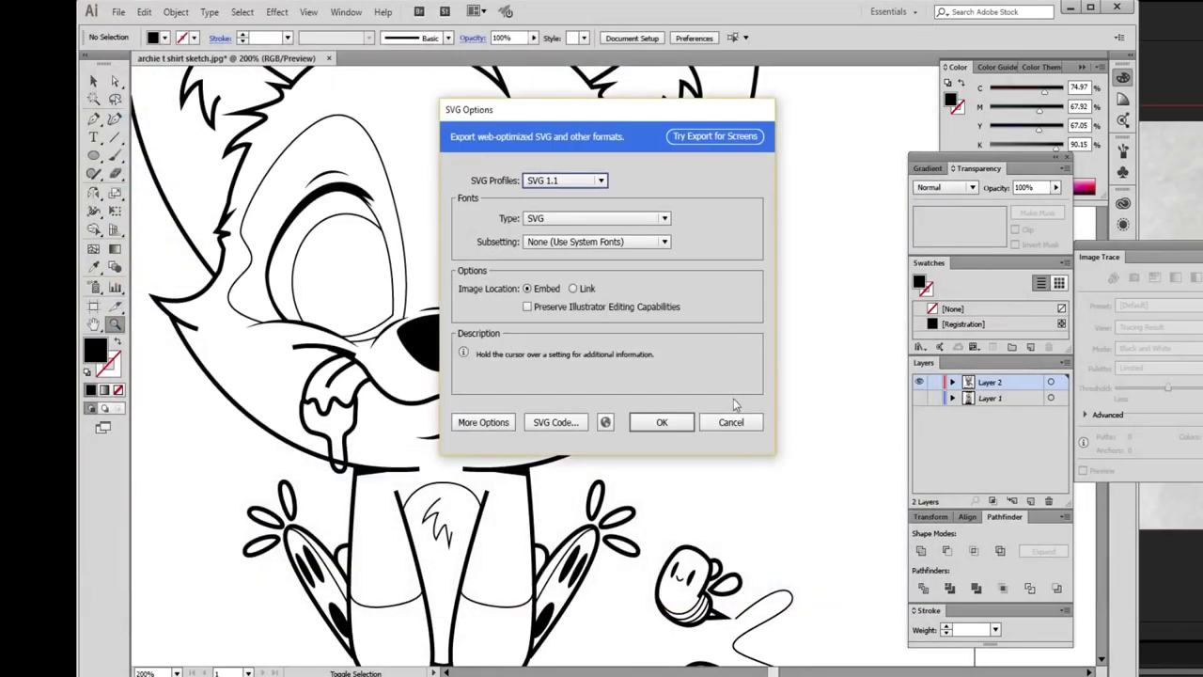
click(737, 421)
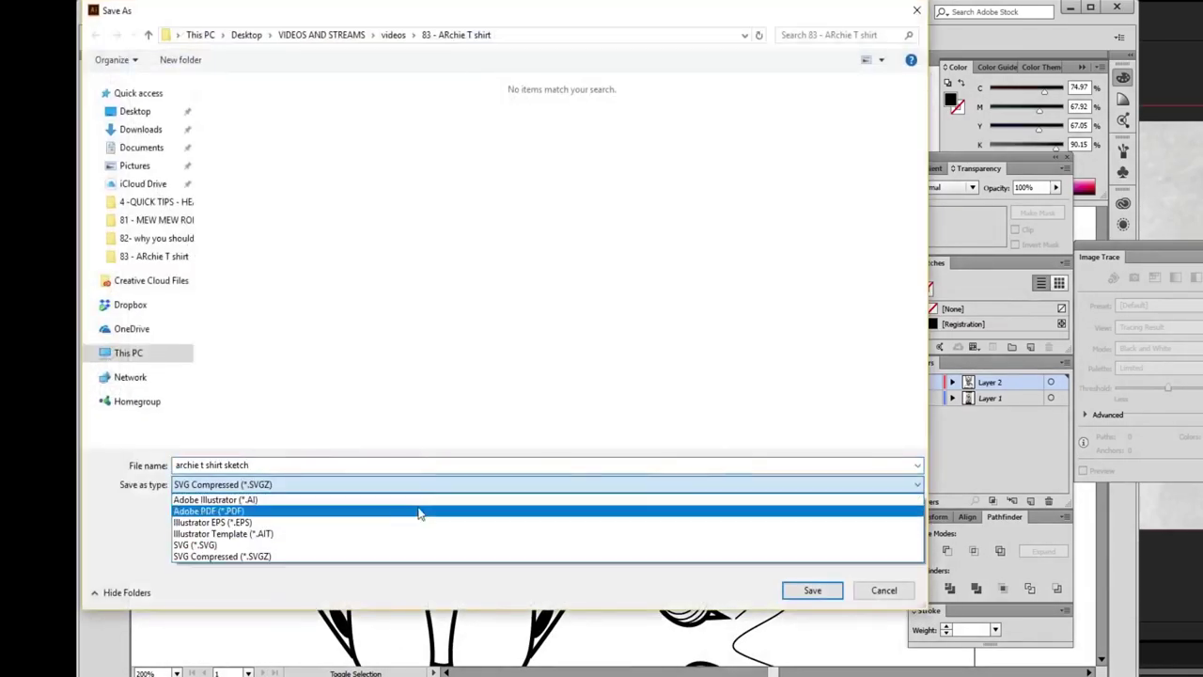
click(419, 499)
click(837, 596)
key(Return)
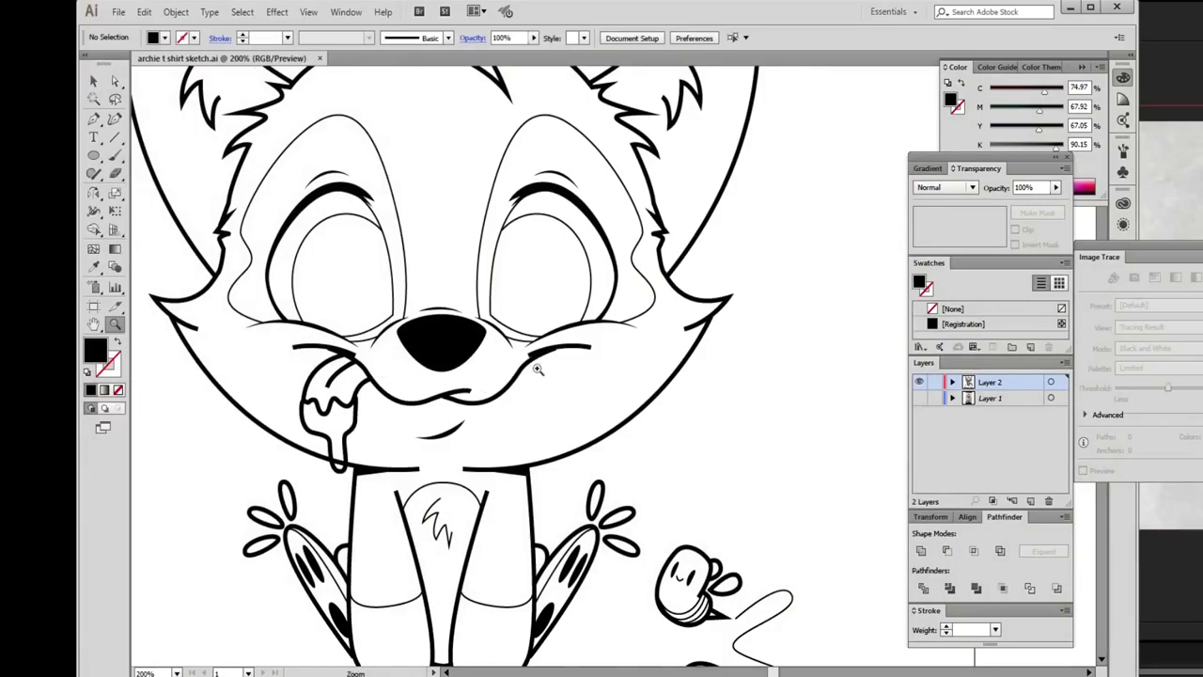
key(ctrl+0)
Show the colour sketch layer again and lock it.
click(920, 398)
click(833, 489)
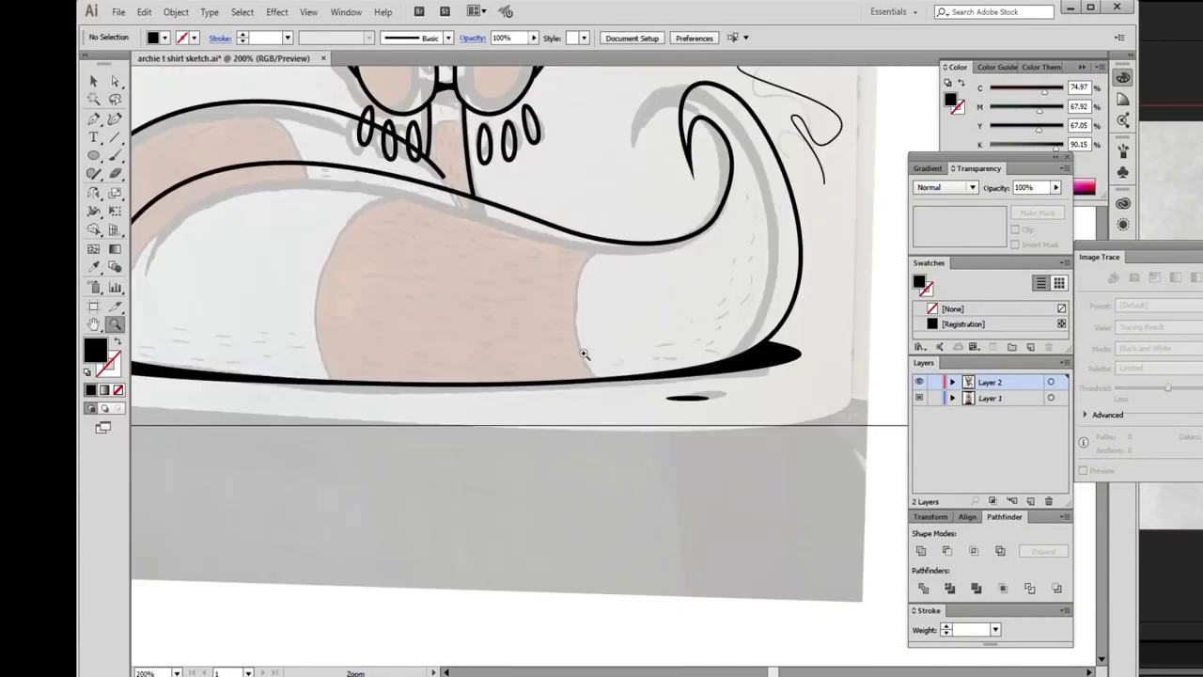
click(826, 322)
Begin a stripe line running down the fox's tail.
click(935, 398)
click(632, 455)
click(594, 551)
scroll(677, 599, left, 3)
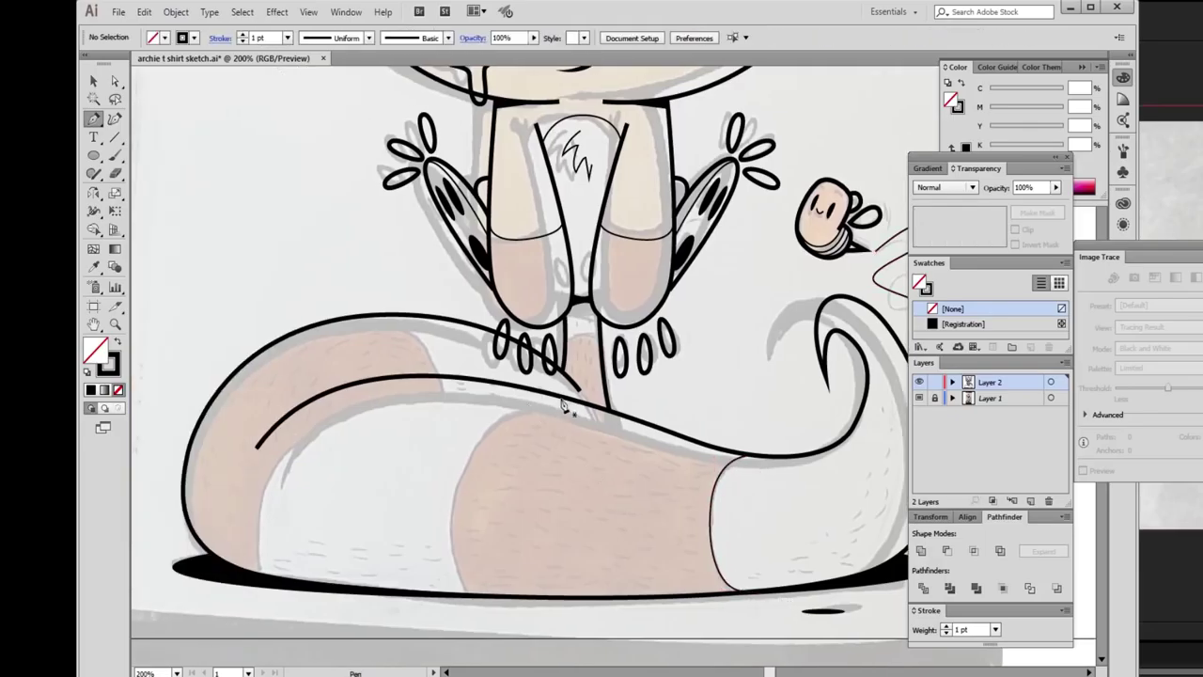
Finish the first tail stripe at the tail bottom and draw the next stripe near the left.
click(433, 577)
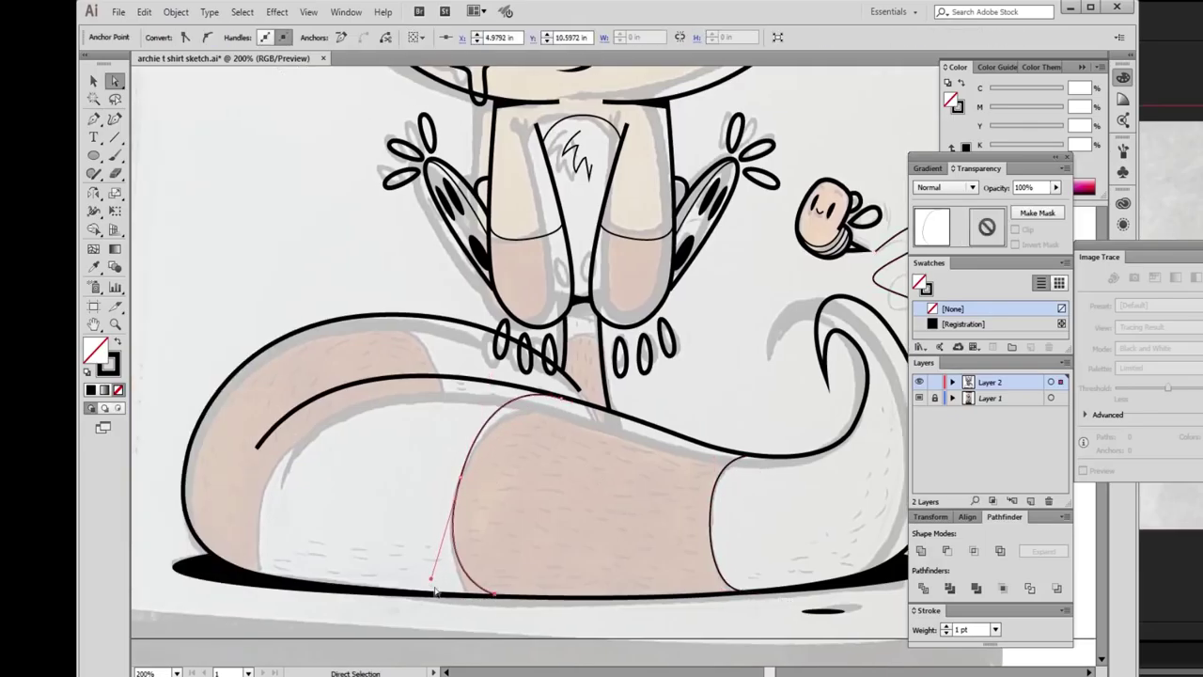
key(p)
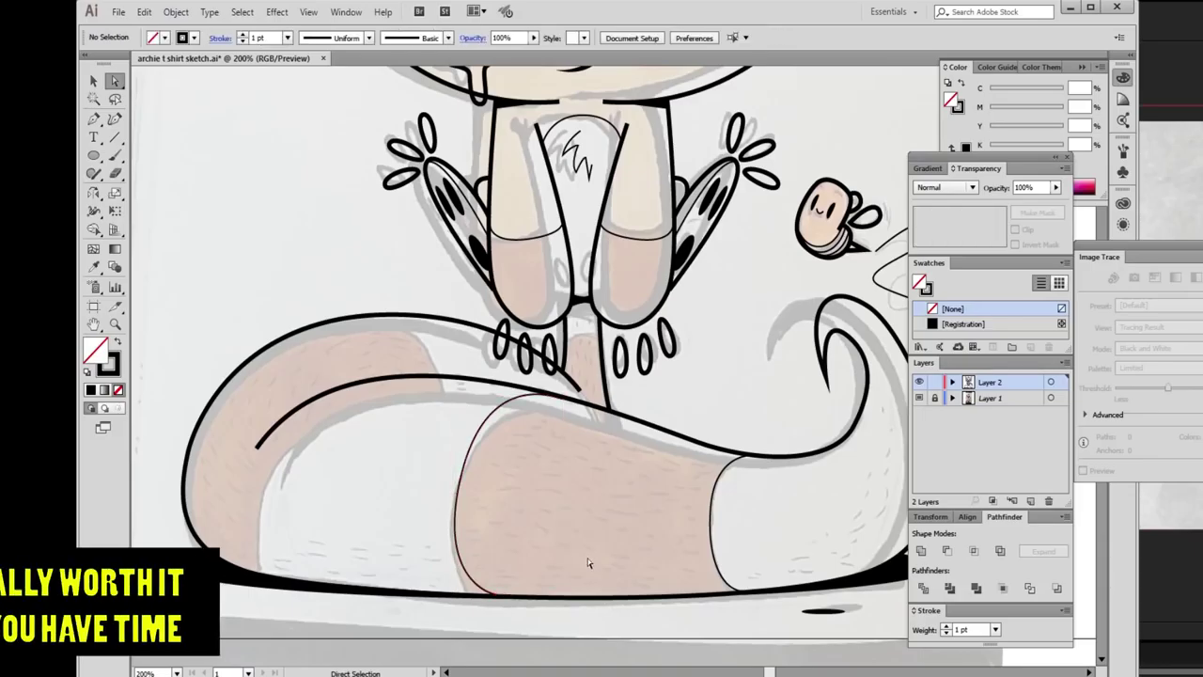
click(348, 384)
scroll(199, 526, down, 2)
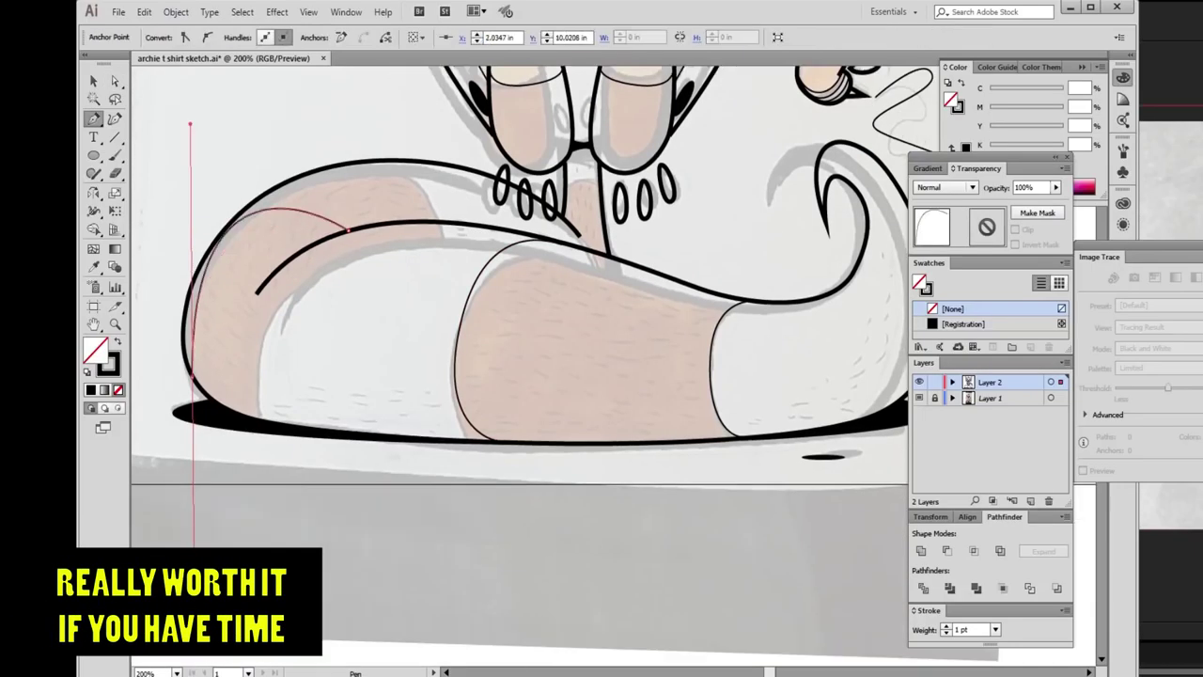
scroll(349, 533, up, 2)
key(Escape)
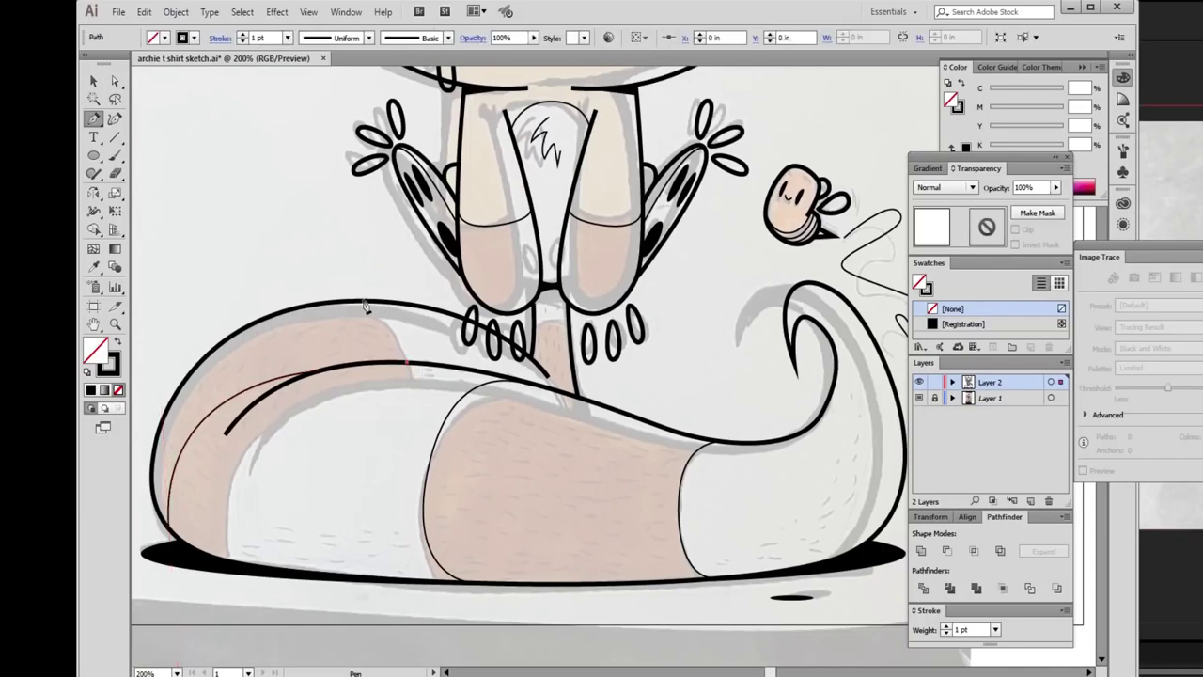
key(ctrl+shift+a)
Add another curved stripe line near the top of the tail.
drag(534, 362, 548, 376)
key(ctrl+shift+a)
click(534, 329)
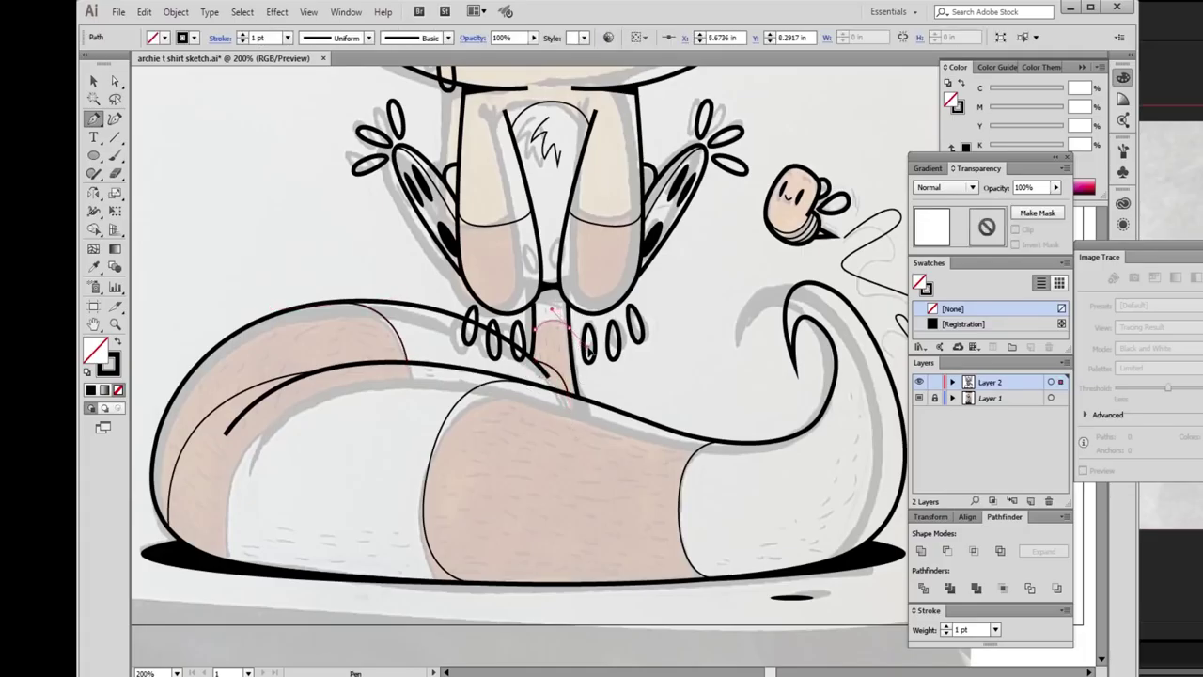
key(ctrl+shift+a)
key(ctrl+minus)
mouse_move(655, 47)
mouse_down()
mouse_move(573, 280)
mouse_move(602, 441)
mouse_up()
Draw a small solid black dot beside the fox's nose.
click(434, 316)
drag(573, 378, 585, 392)
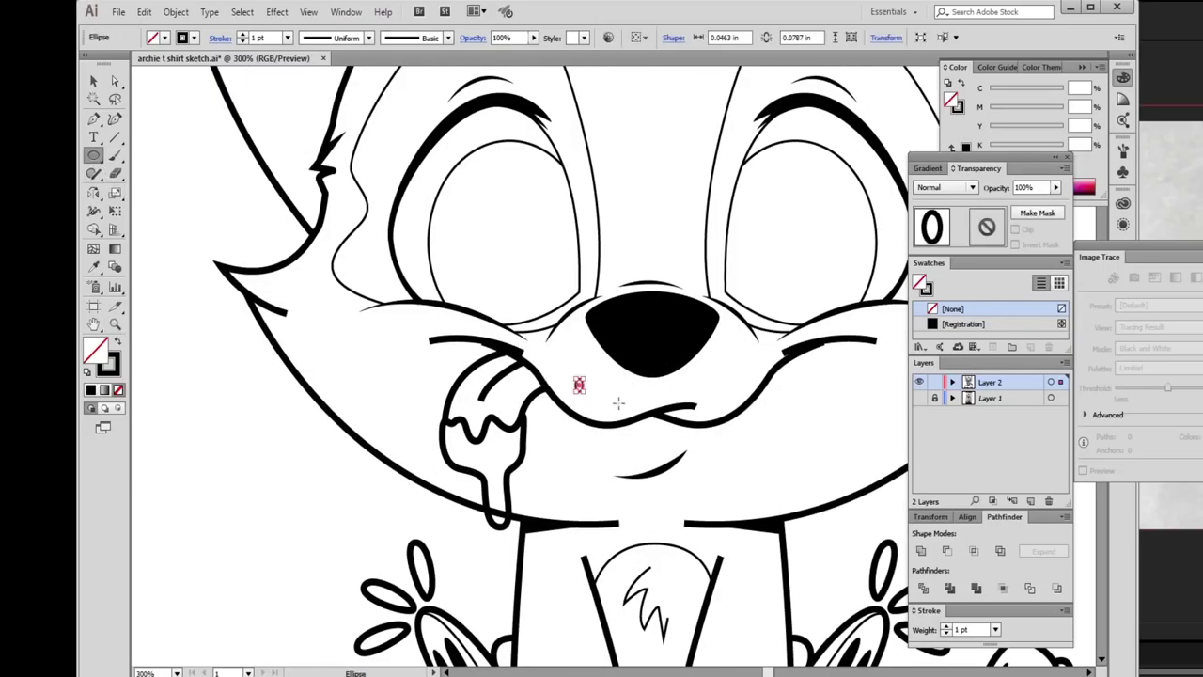
key(shift+x)
key(v)
key(ctrl+plus)
key(ctrl+shift+a)
Duplicate the dot into a group of three and mirror a copy to the nose's other side.
key(l)
key(v)
drag(531, 381, 550, 408)
key(ctrl+a)
key(o)
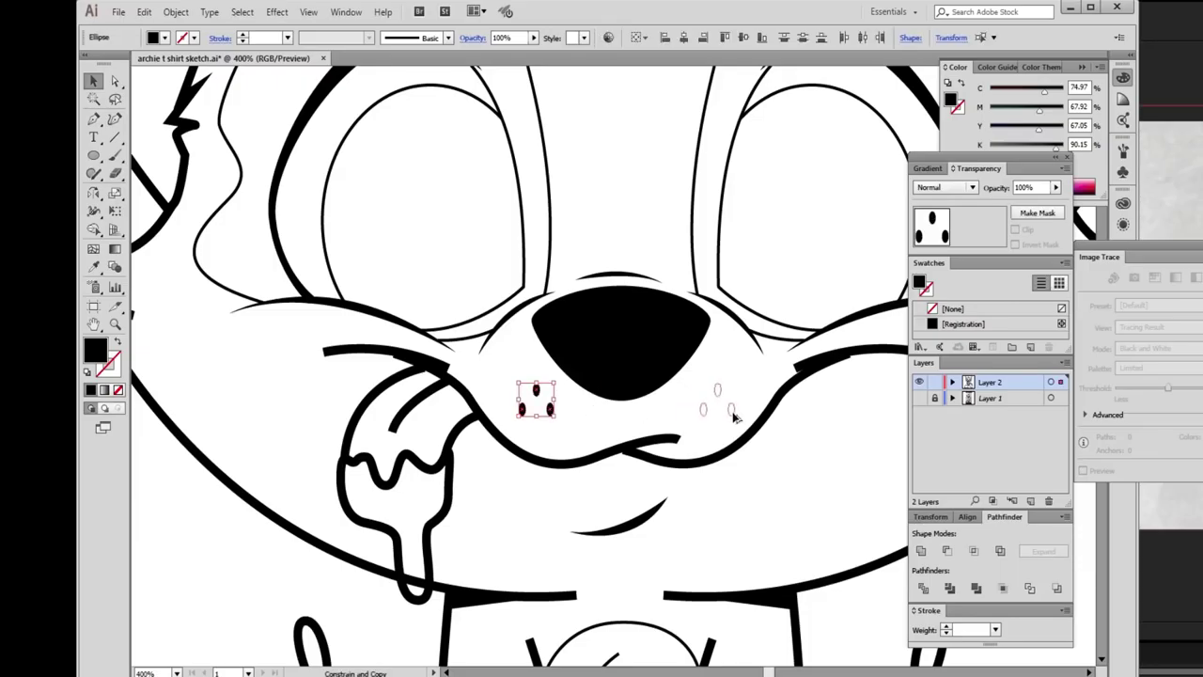
click(621, 404)
drag(728, 414, 695, 423)
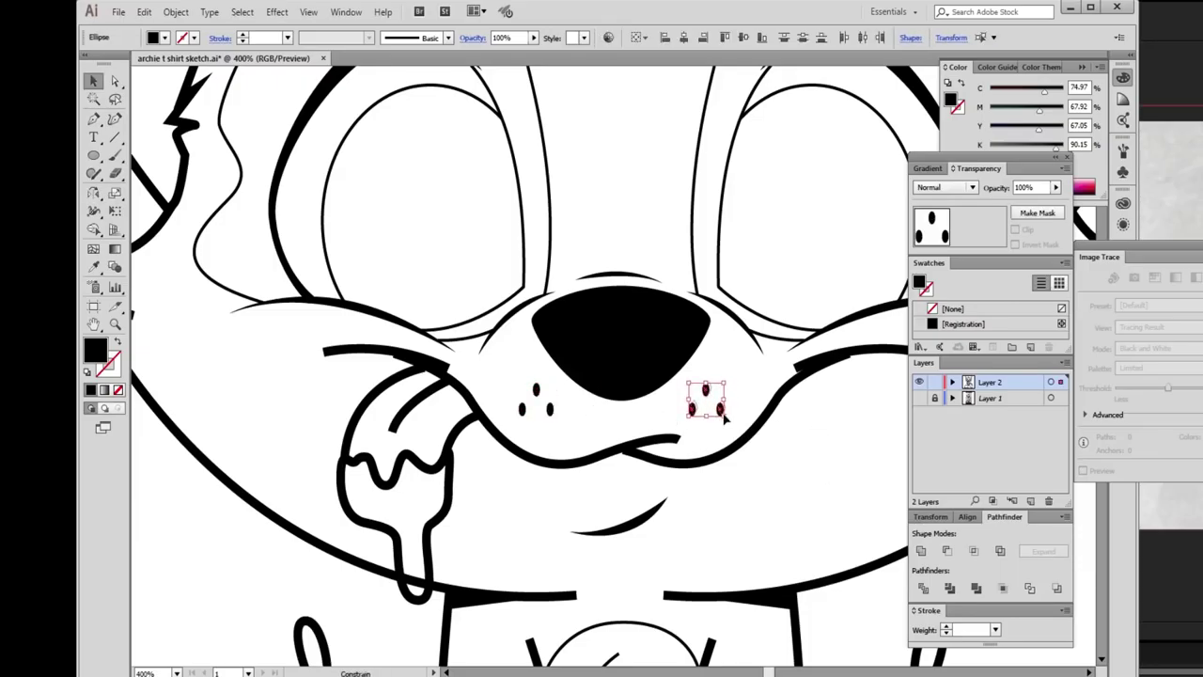
key(ctrl+shift+a)
Taper the inner ends of the left and right chin strokes with the Width tool.
key(h)
key(shift+w)
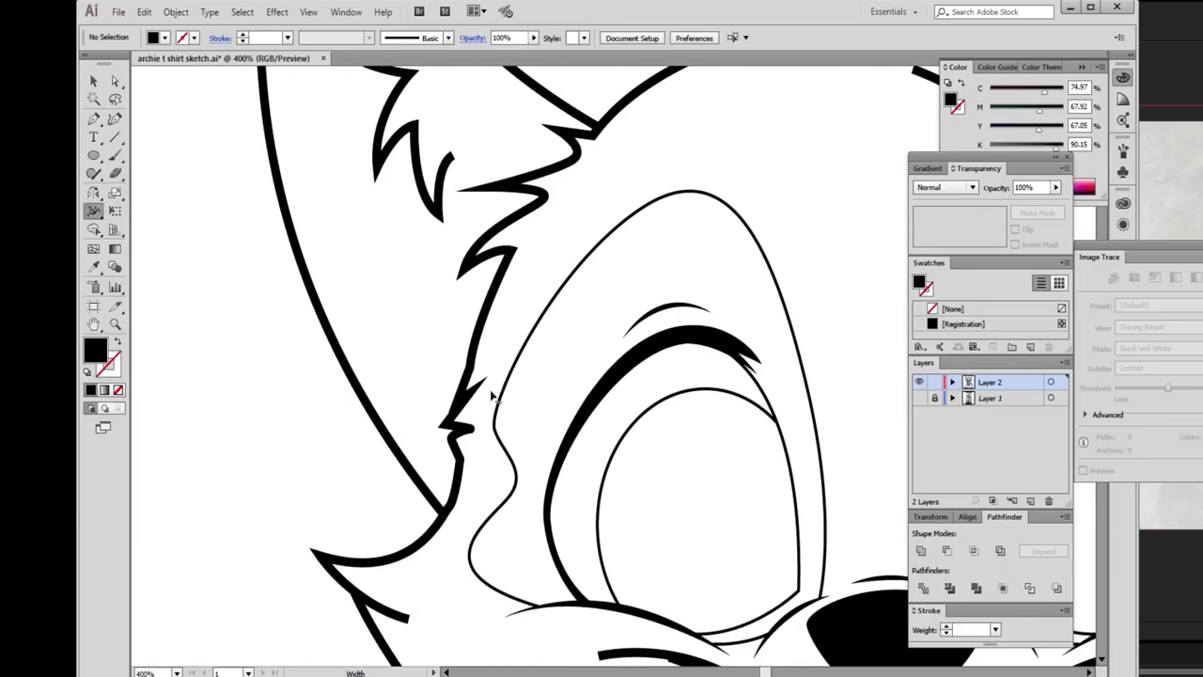
key(h)
mouse_move(442, 510)
mouse_down()
mouse_move(575, 444)
mouse_move(577, 464)
mouse_move(630, 472)
mouse_move(391, 449)
mouse_up()
scroll(592, 484, down, 2)
key(h)
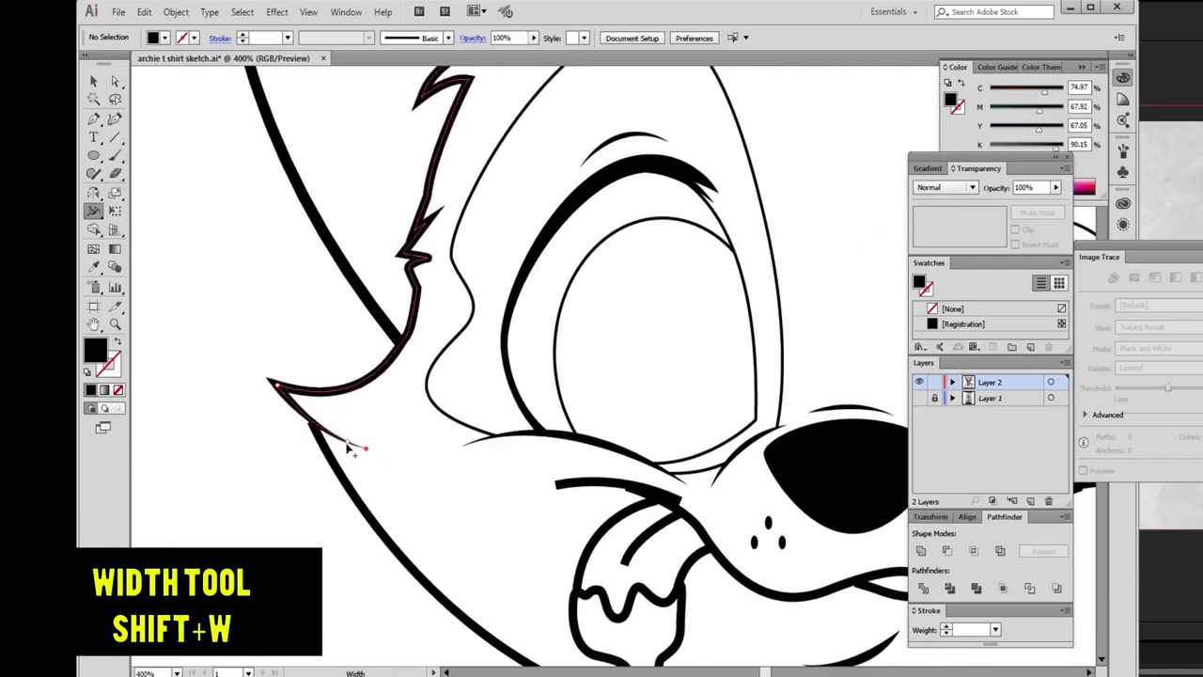
scroll(440, 459, down, 3)
scroll(507, 492, right, 4)
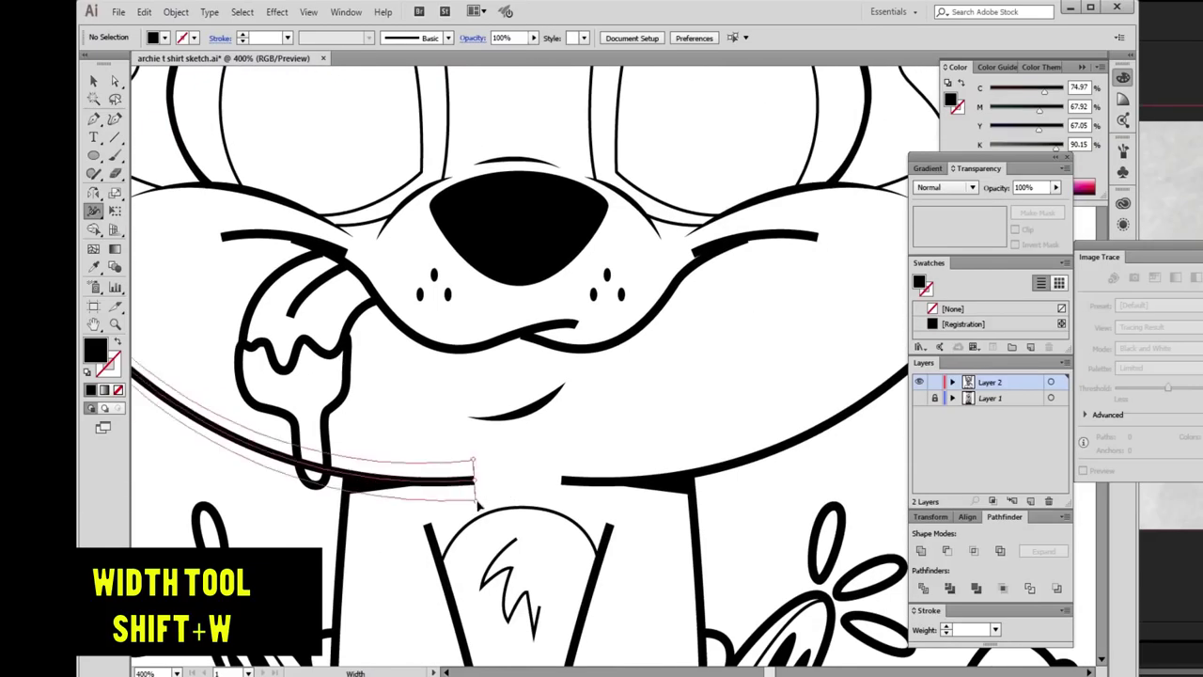
drag(449, 491, 443, 490)
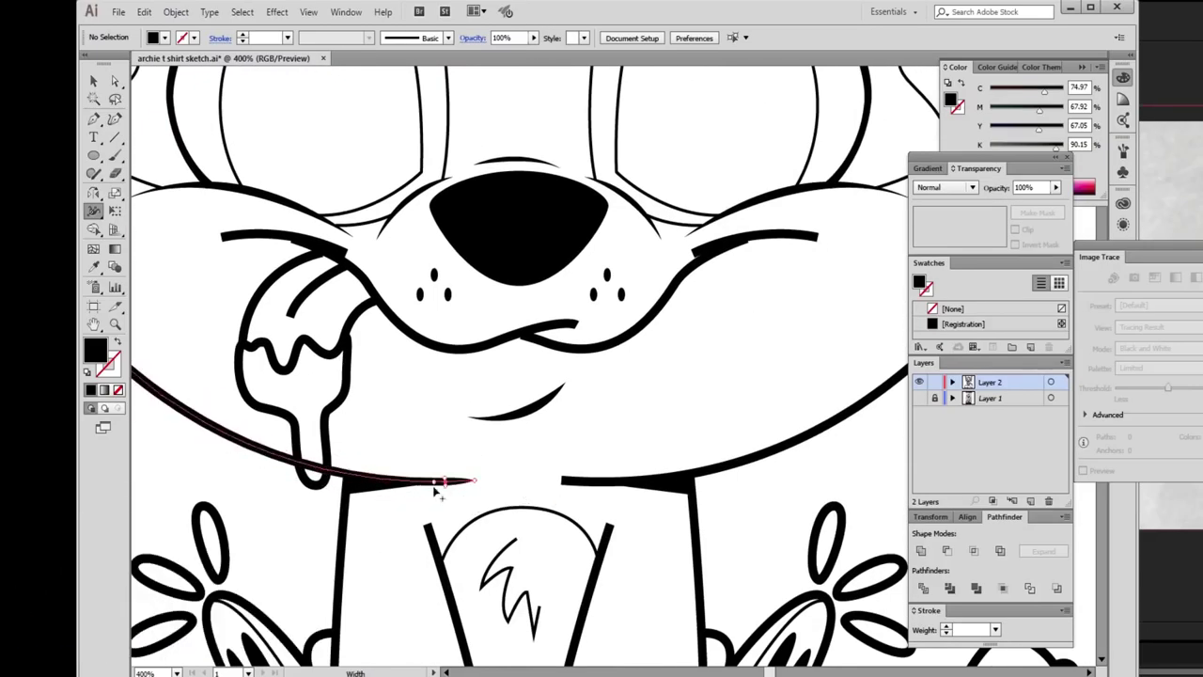
drag(561, 487, 590, 488)
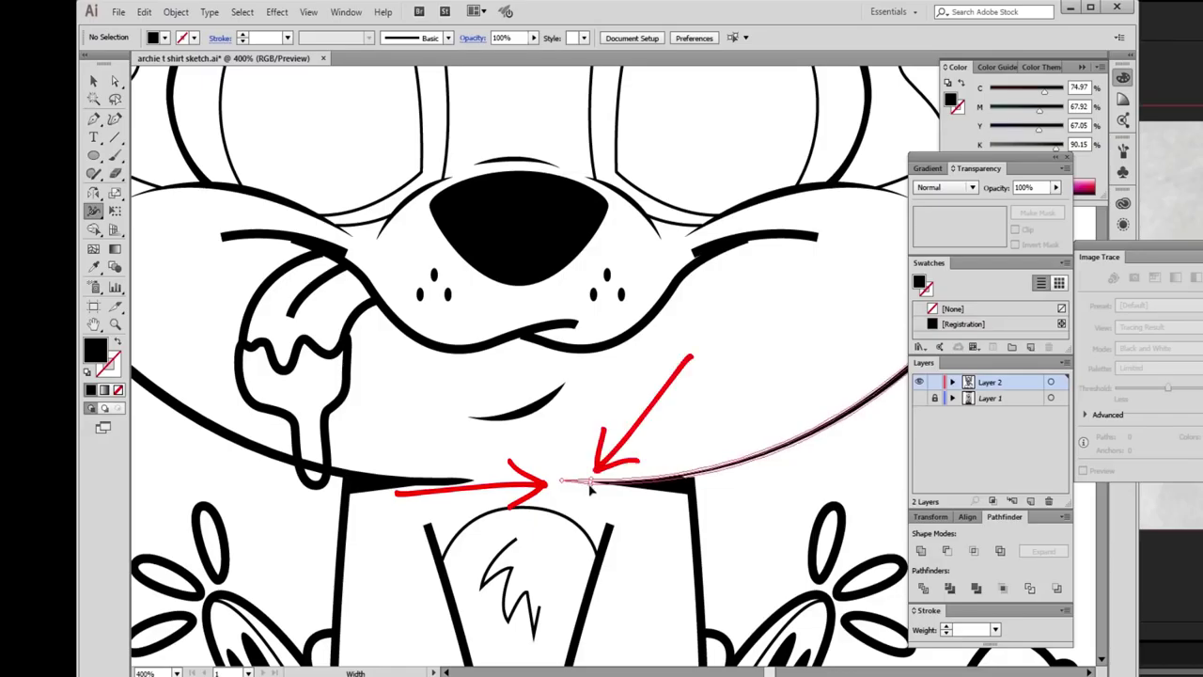
Zoom in on the cheek stroke and select its end point with Direct Selection.
key(z)
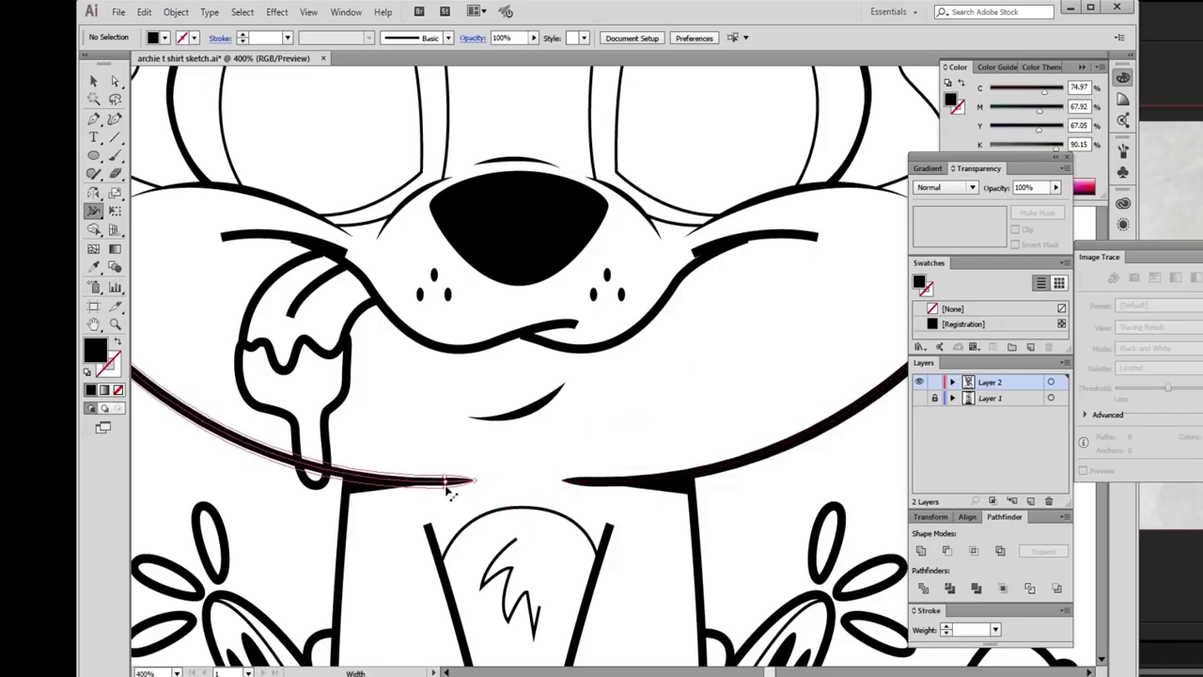
alt+click(645, 397)
click(536, 318)
click(535, 318)
key(shift+w)
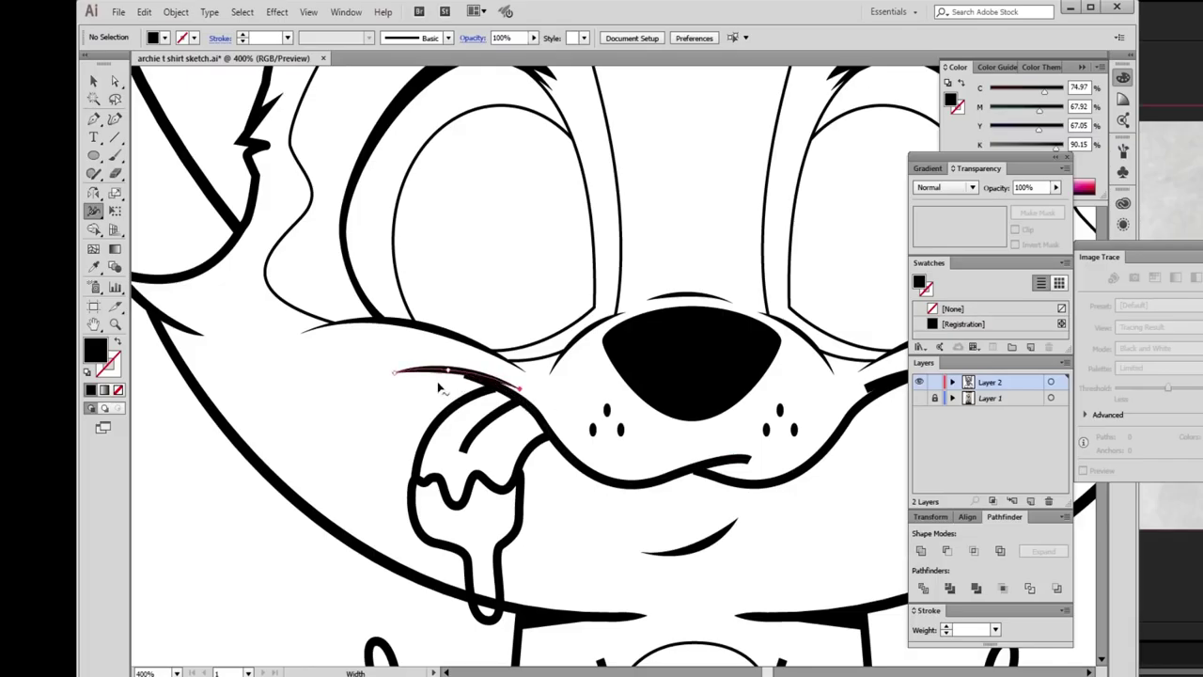
key(ctrl+plus)
key(a)
click(338, 369)
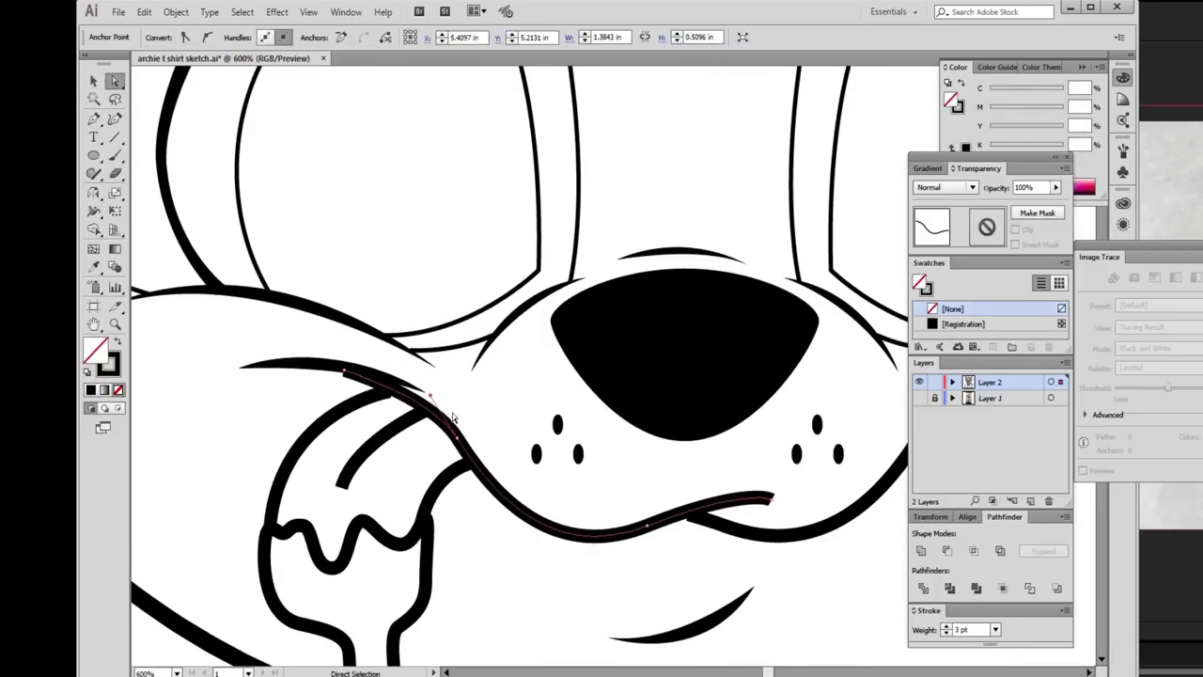
click(338, 369)
click(330, 344)
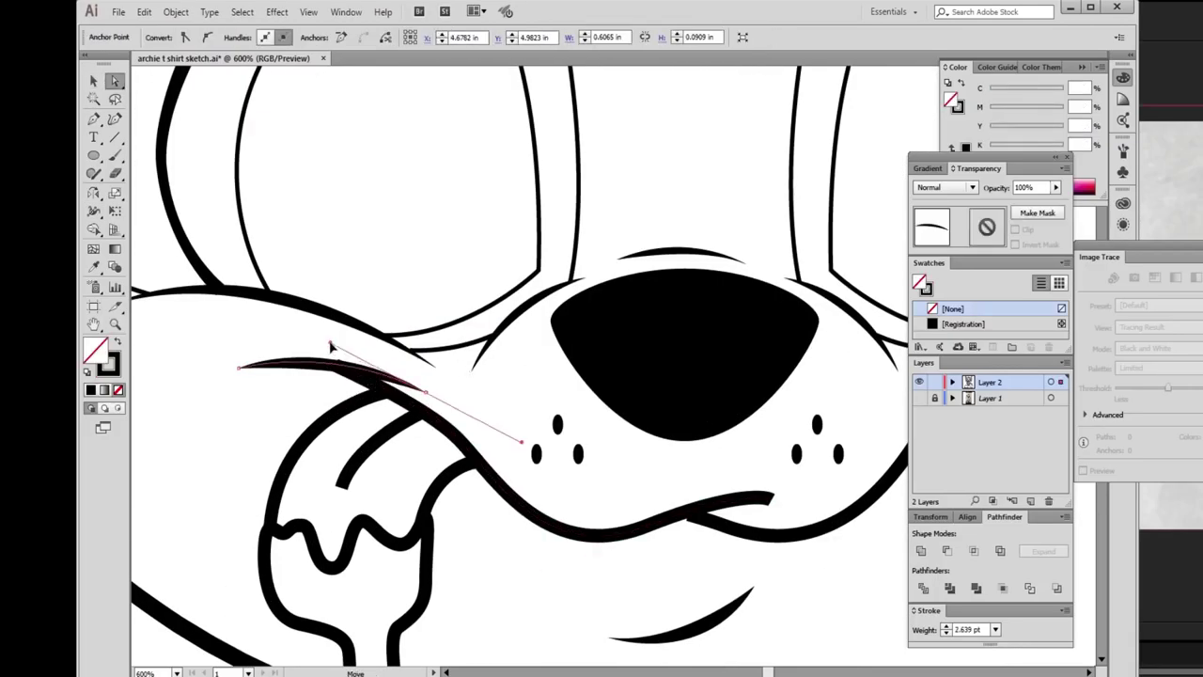
click(383, 344)
Drag the mouth path's anchor downward to reshape the mouth.
scroll(399, 468, right, 5)
scroll(398, 468, up, 1)
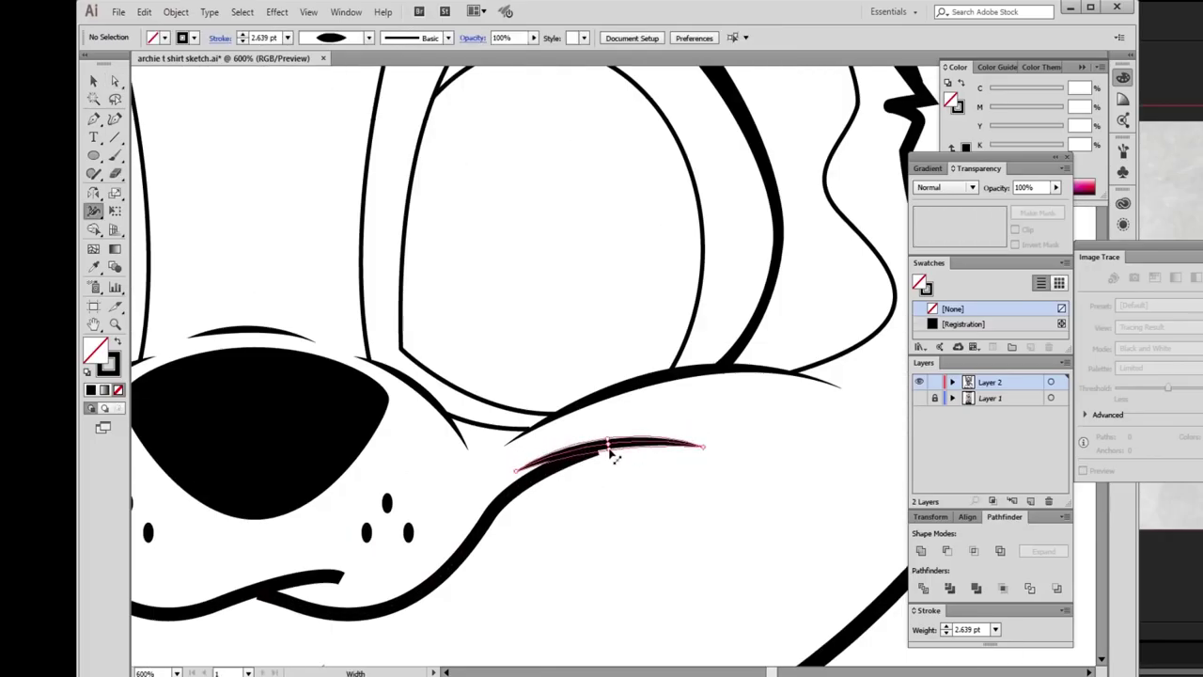
click(702, 448)
click(564, 508)
scroll(564, 507, down, 4)
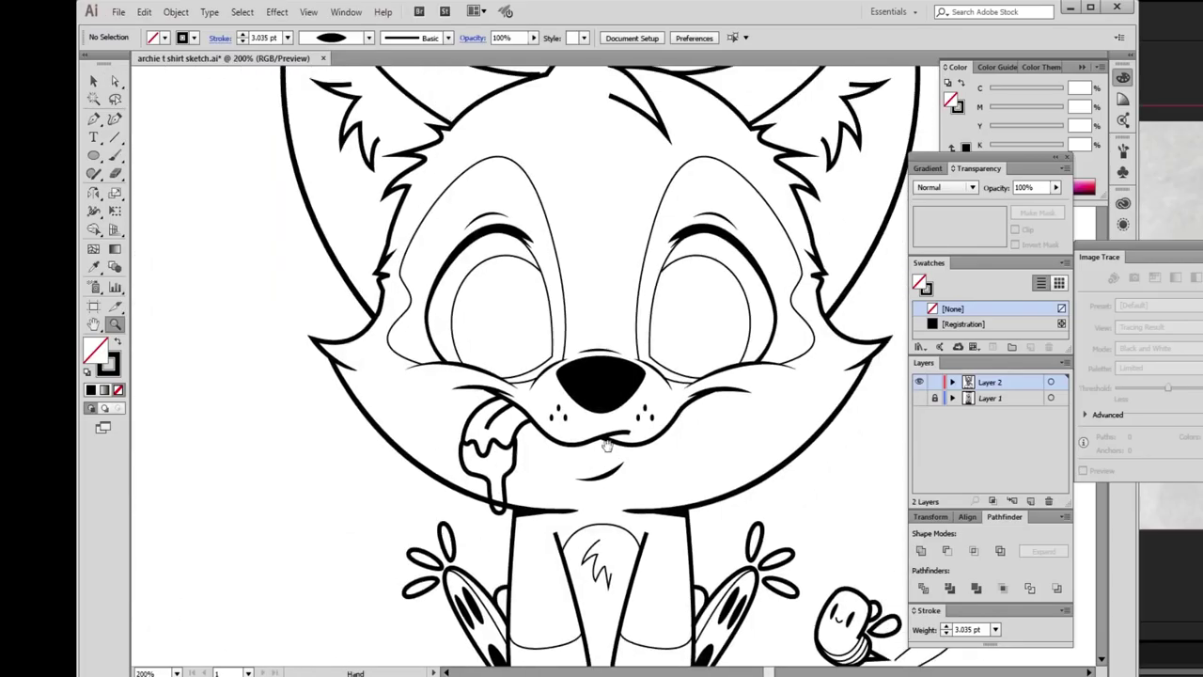
scroll(578, 468, up, 4)
click(570, 355)
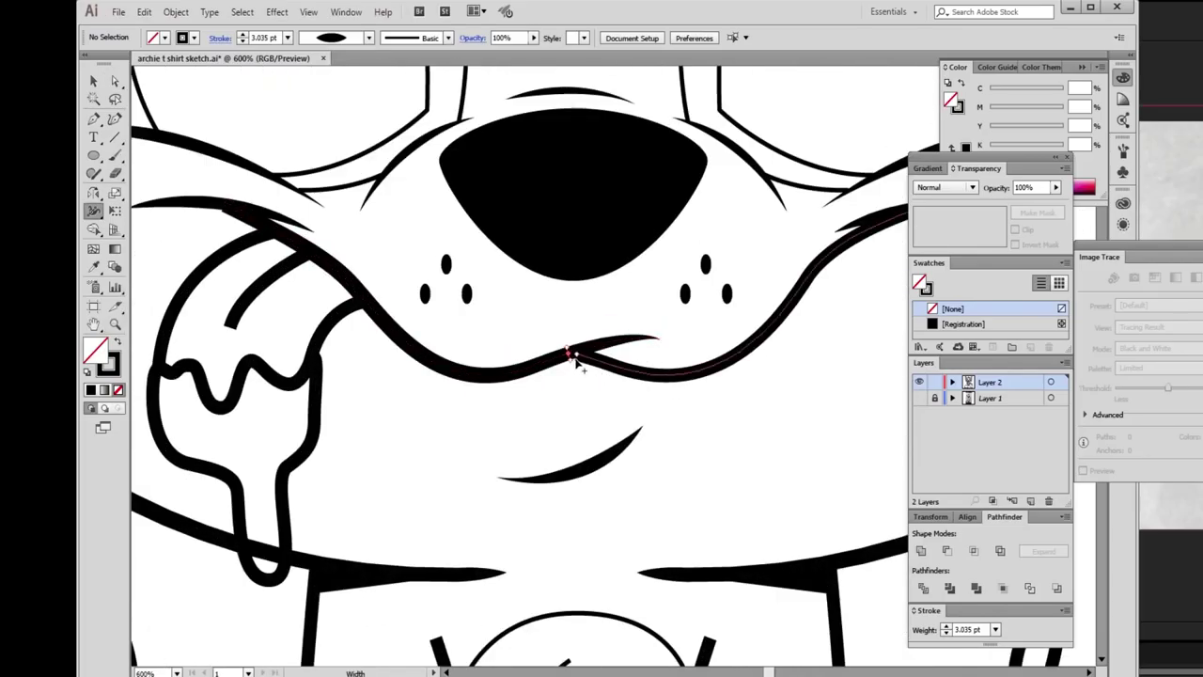
drag(578, 361, 585, 498)
scroll(585, 498, up, 2)
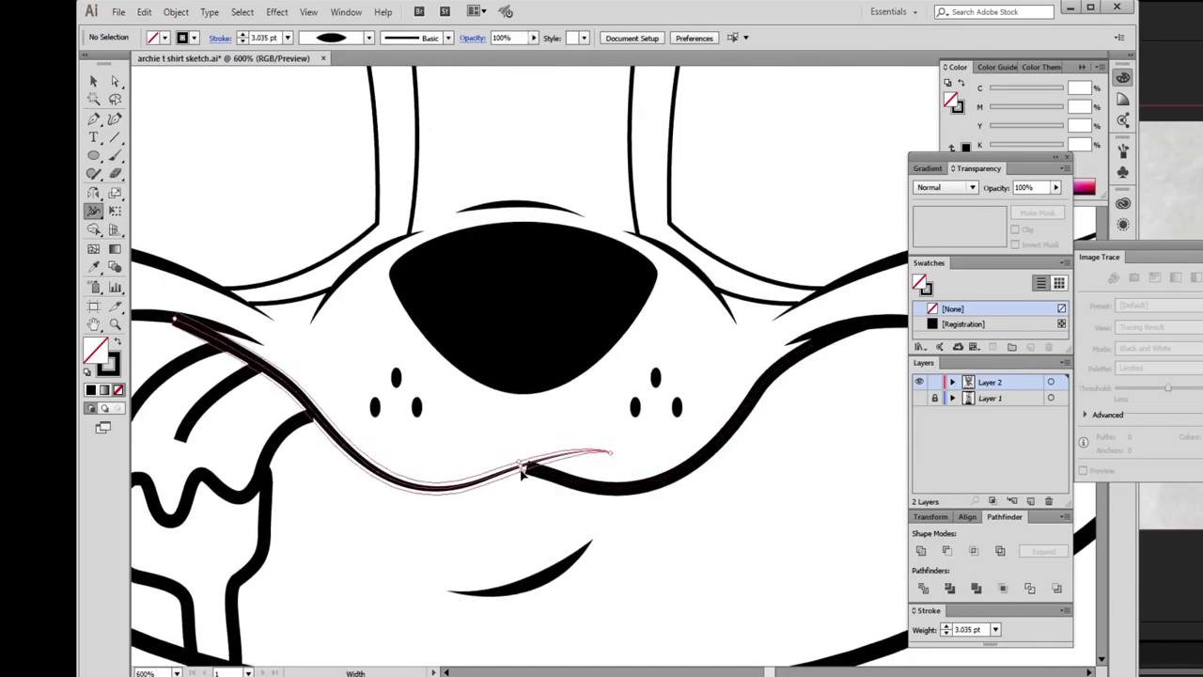
click(543, 488)
Widen the tongue drip's outline with the Width tool to a bold 4.005 pt stroke.
key(z)
alt+click(622, 405)
scroll(622, 405, up, 3)
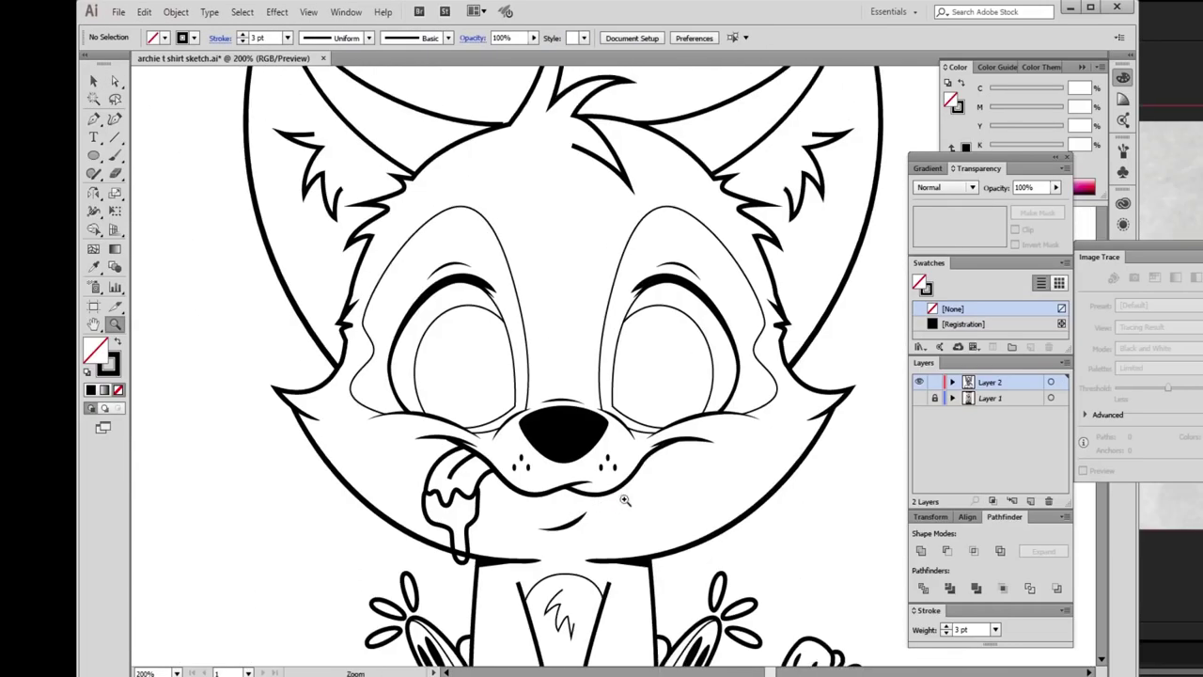
click(401, 617)
key(shift+w)
scroll(390, 472, right, 3)
key(ctrl+z)
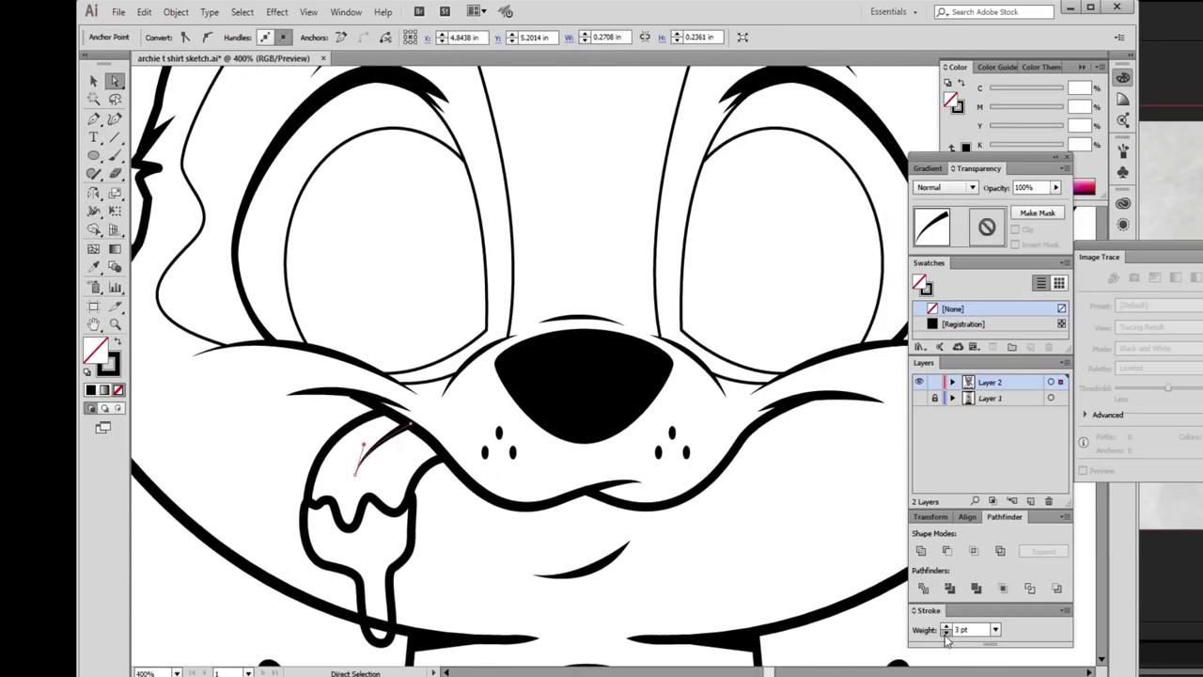
key(ctrl+z)
scroll(392, 609, down, 2)
key(shift+w)
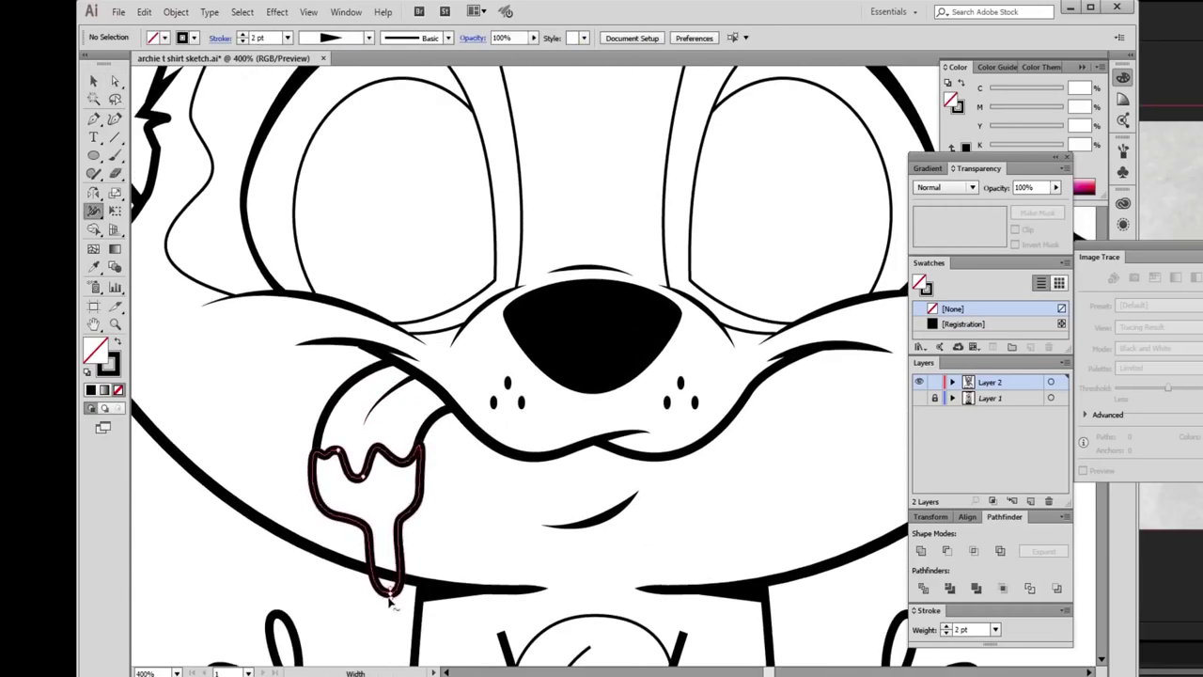
drag(390, 601, 397, 607)
key(a)
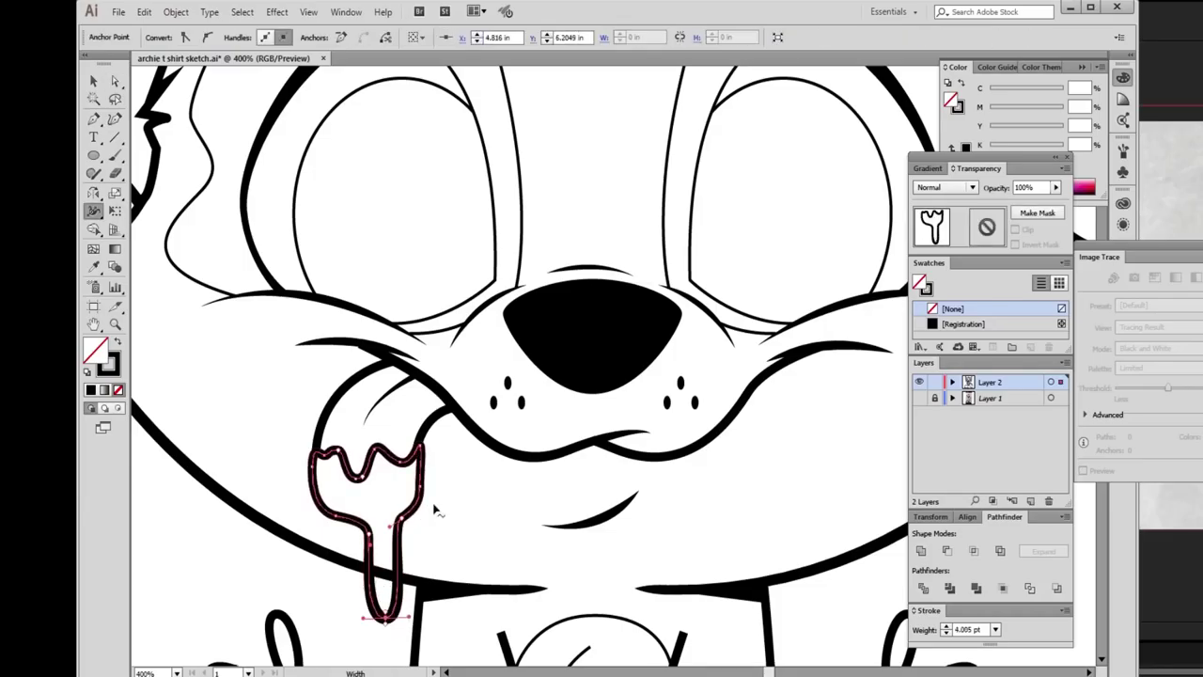
click(358, 532)
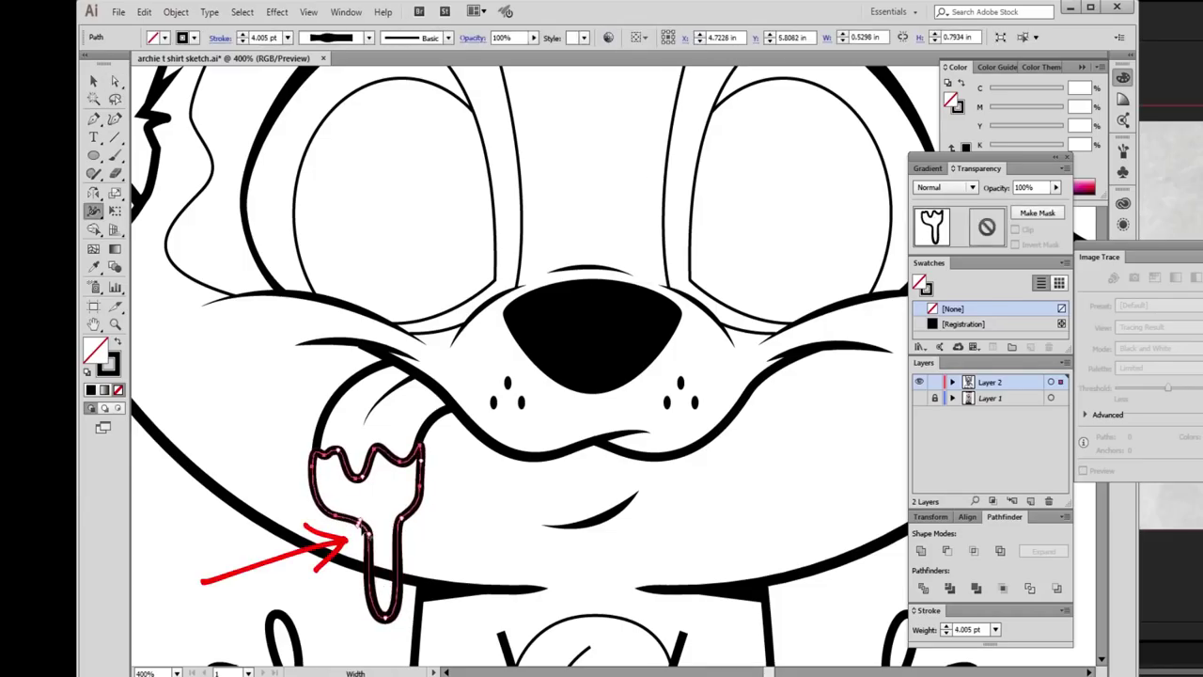
key(ctrl+0)
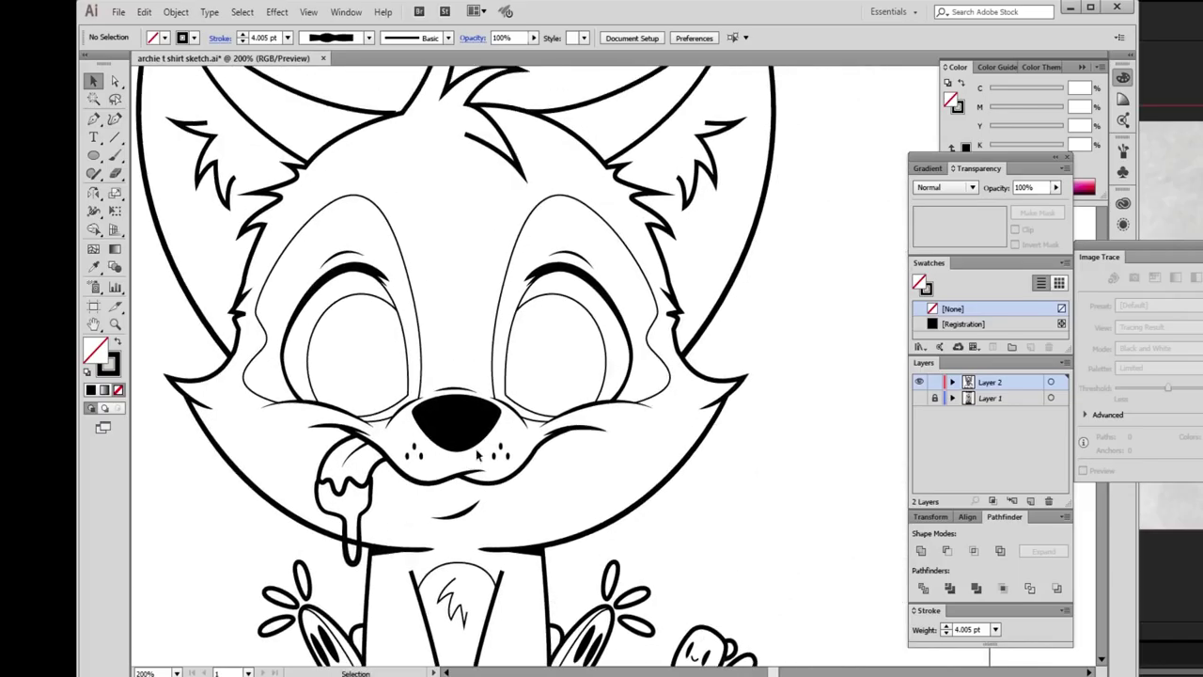
Select an anchor on the fox's hair tuft with Direct Selection.
scroll(542, 293, up, 2)
click(542, 293)
click(542, 292)
drag(397, 422, 483, 454)
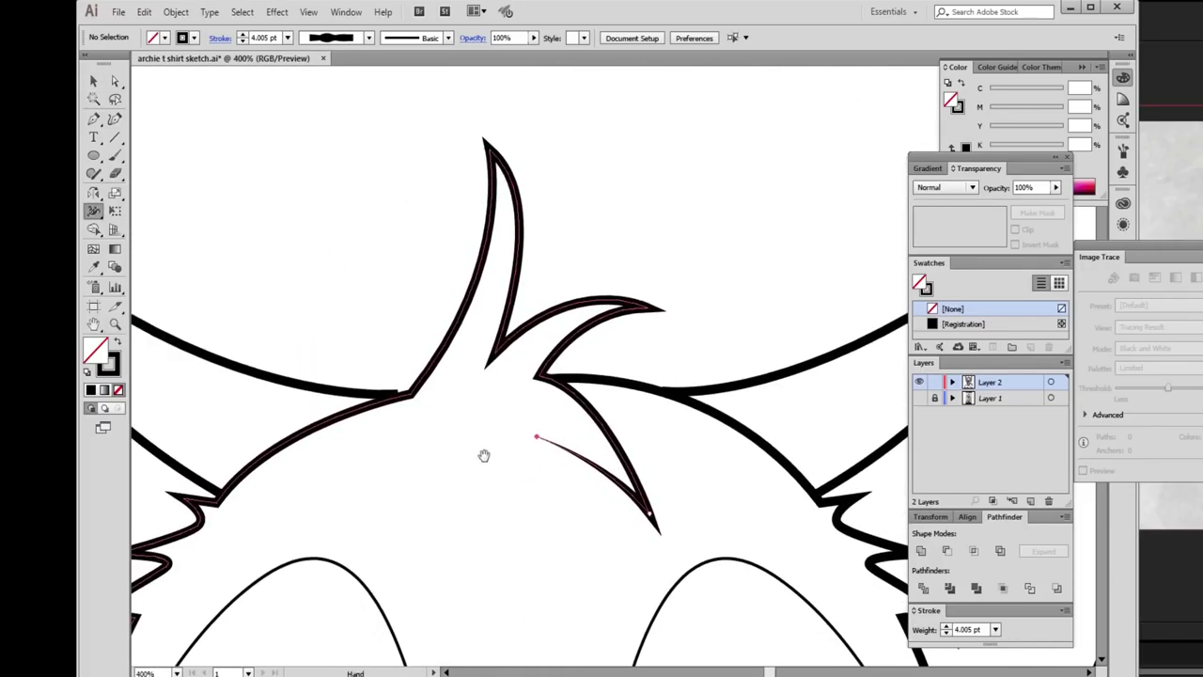
key(a)
click(403, 398)
key(ctrl+shift+a)
key(ctrl+0)
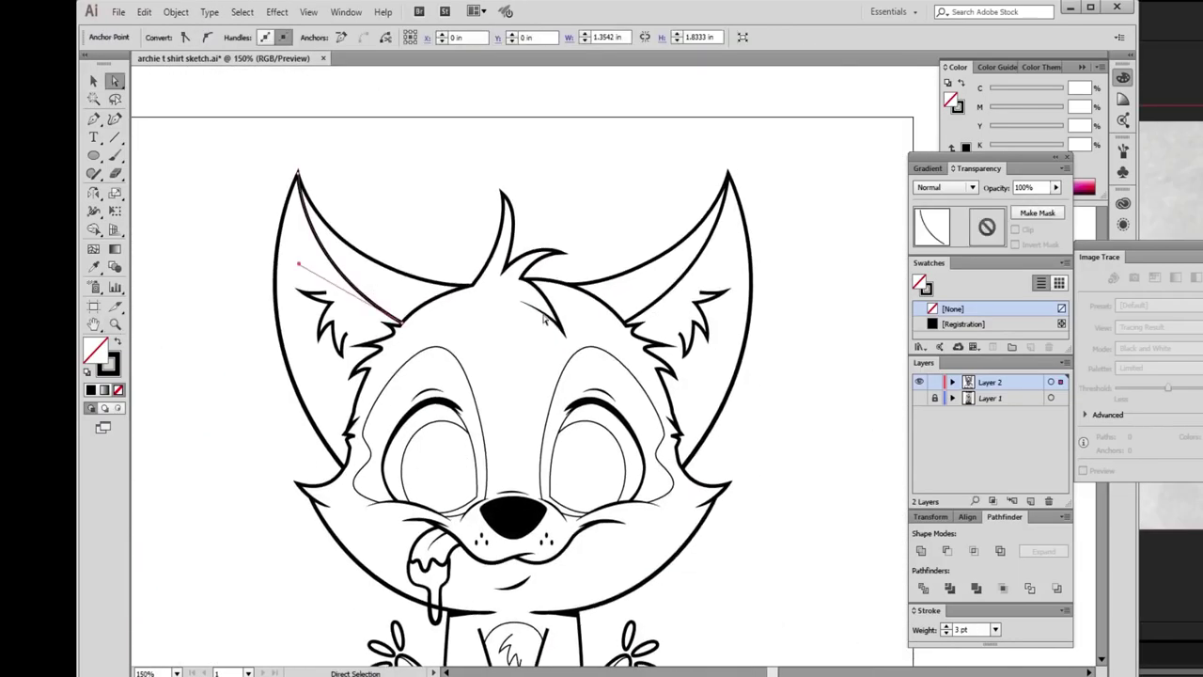
Taper the hair tuft and left ear fur strokes with the Width tool.
key(shift+w)
scroll(393, 494, up, 3)
scroll(393, 494, down, 5)
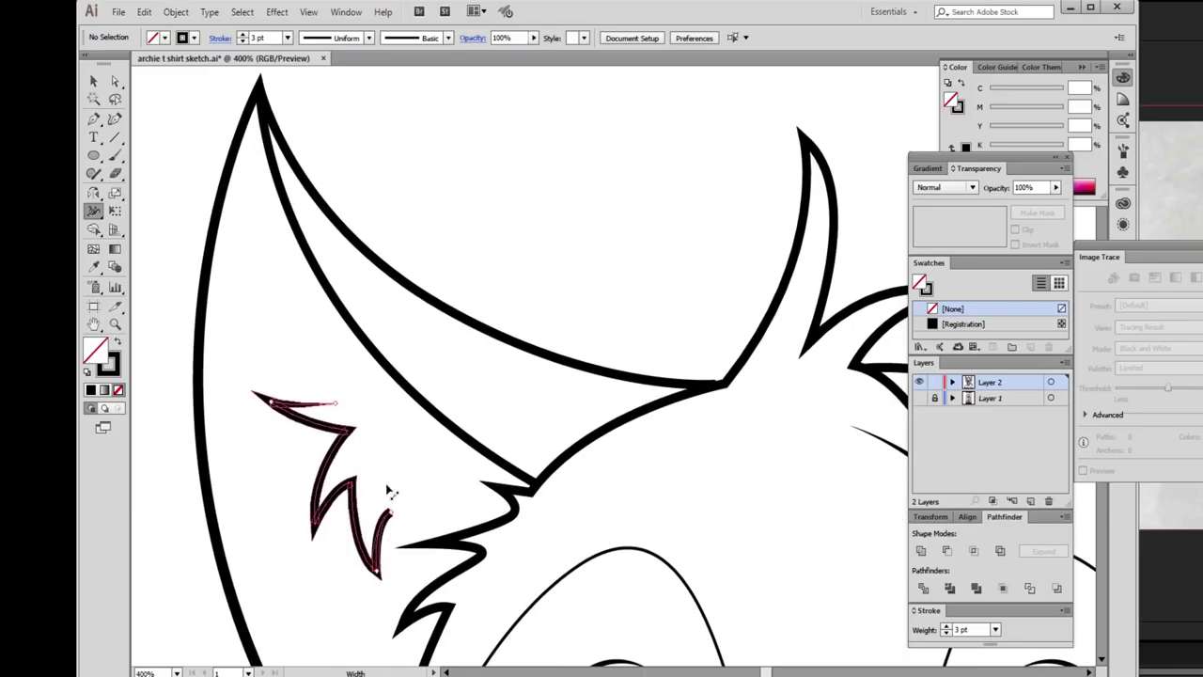
scroll(389, 492, right, 4)
key(z)
alt+click(792, 161)
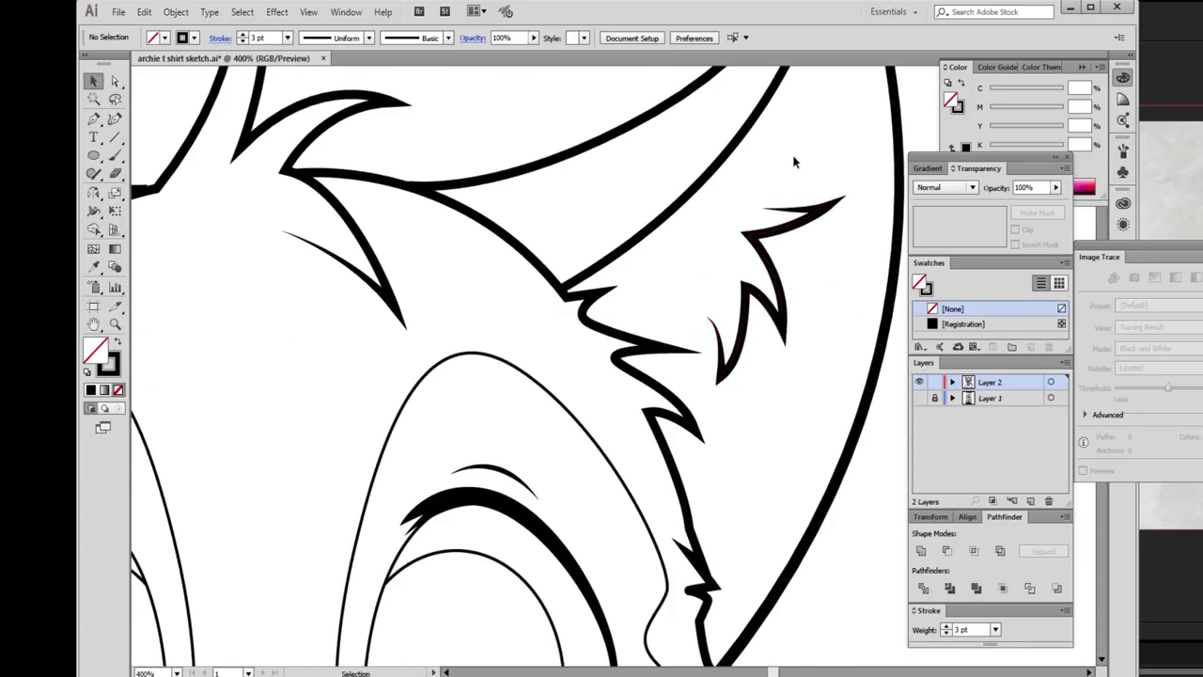
alt+click(559, 462)
scroll(586, 478, down, 2)
scroll(494, 537, up, 3)
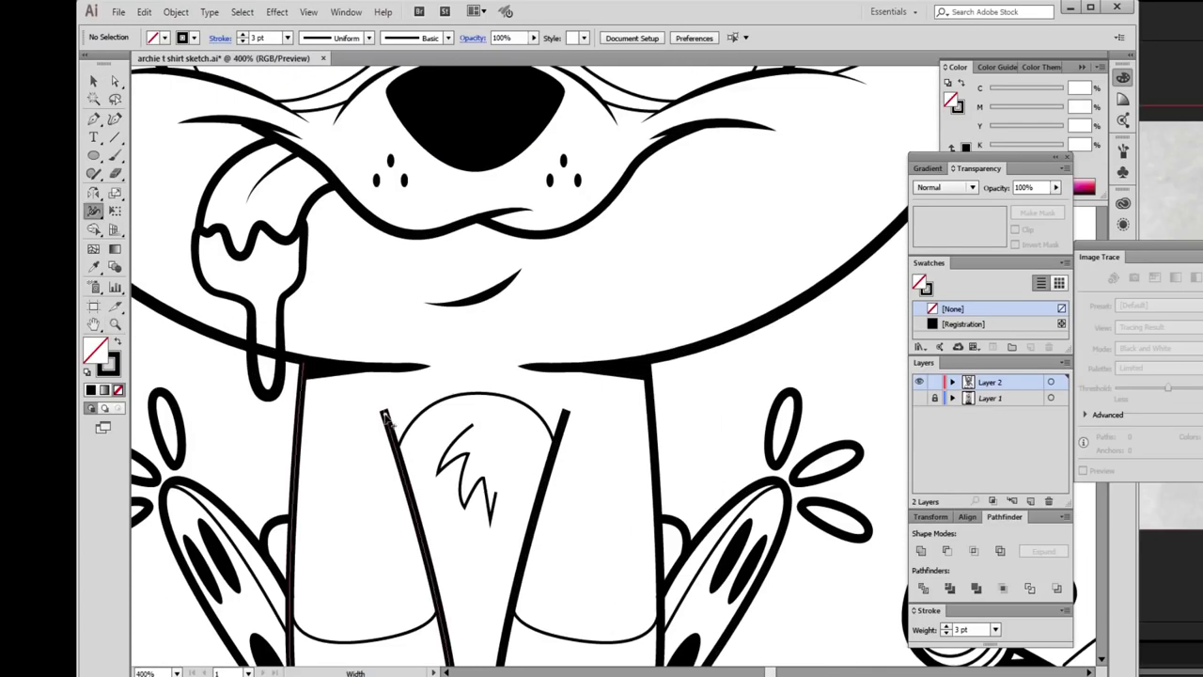
Taper the fox's leg strokes with the Width tool.
key(shift+w)
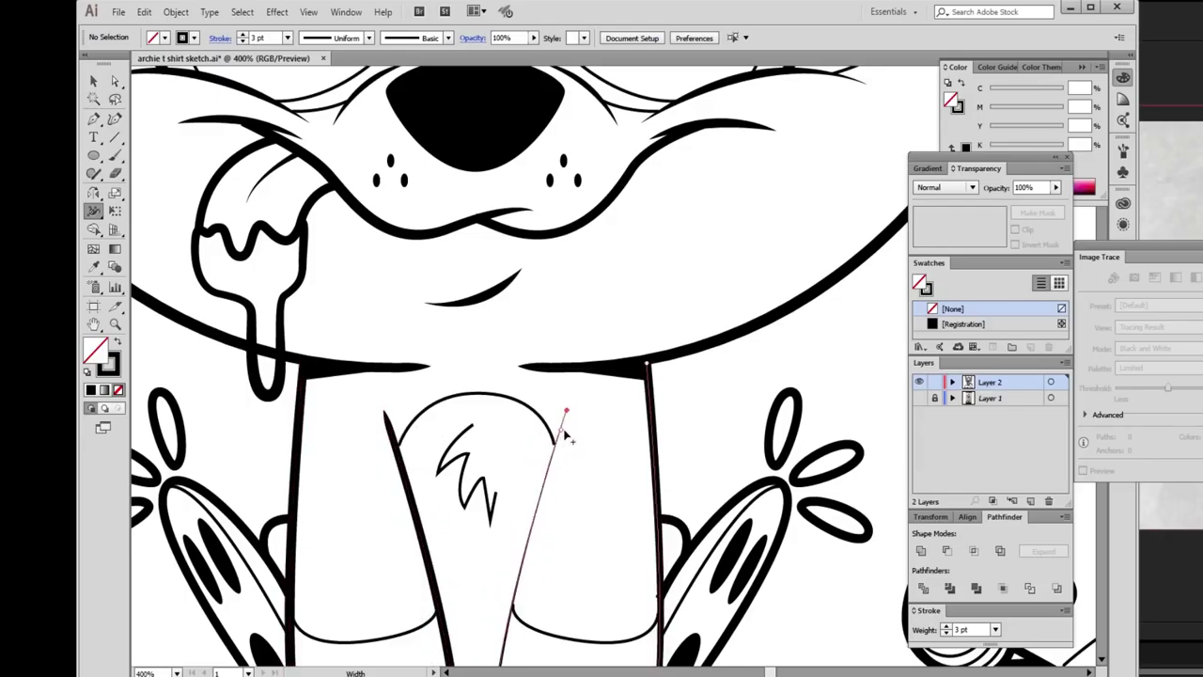
scroll(586, 471, down, 3)
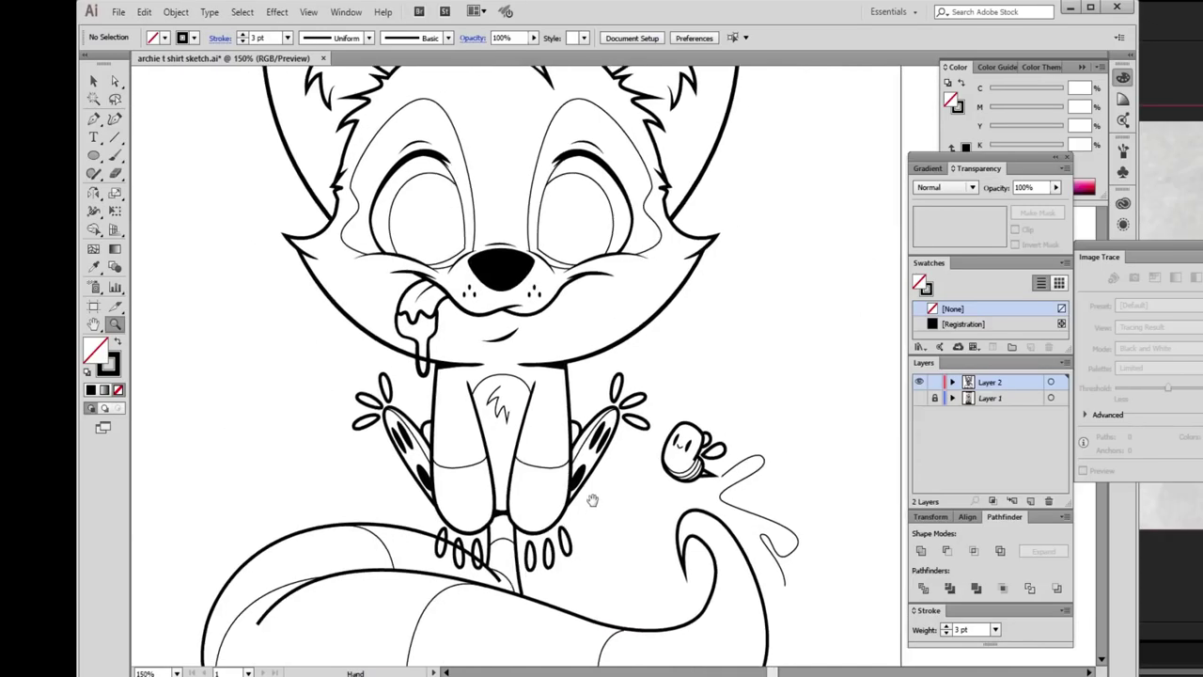
drag(630, 534, 629, 442)
scroll(629, 443, up, 2)
key(shift+w)
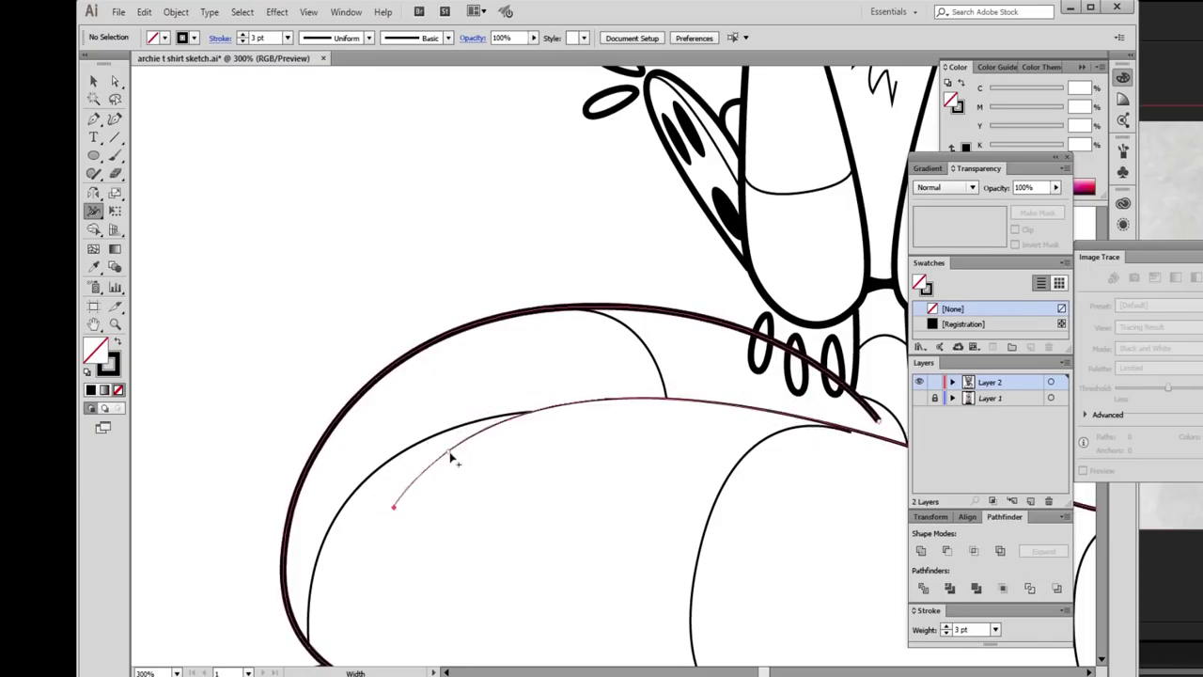
scroll(648, 486, down, 2)
scroll(687, 482, up, 2)
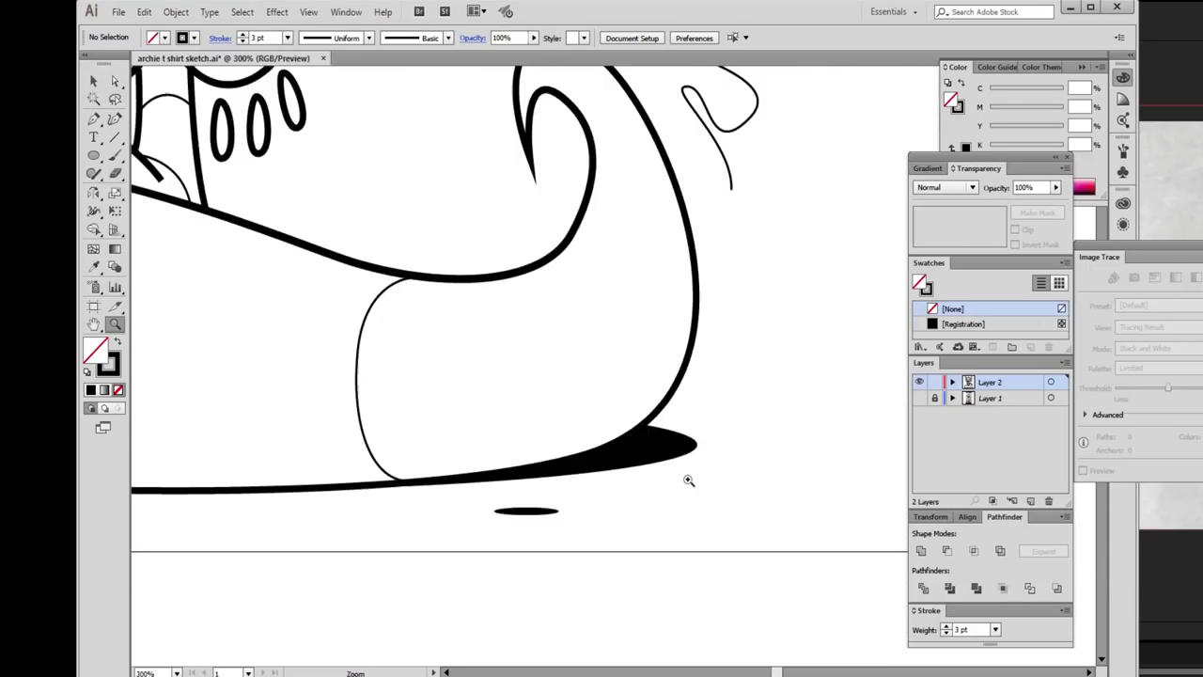
scroll(668, 408, up, 10)
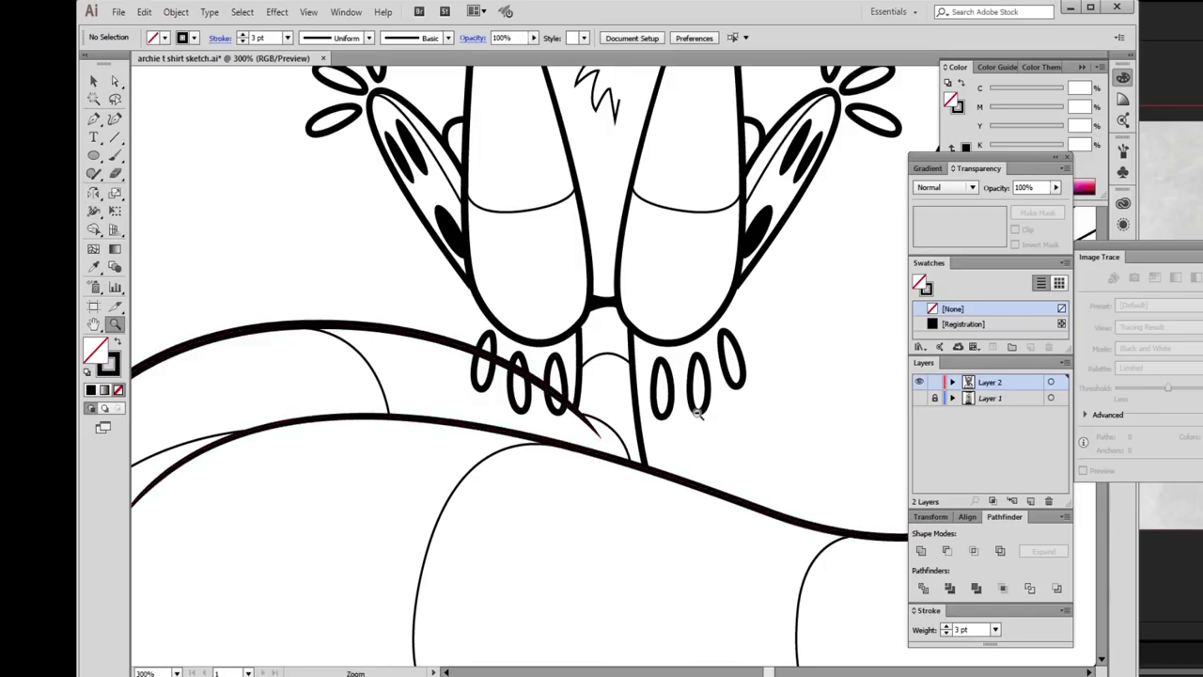
Select anchors on the bee's ear path and head outline.
key(z)
scroll(582, 452, down, 3)
drag(707, 434, 479, 384)
key(a)
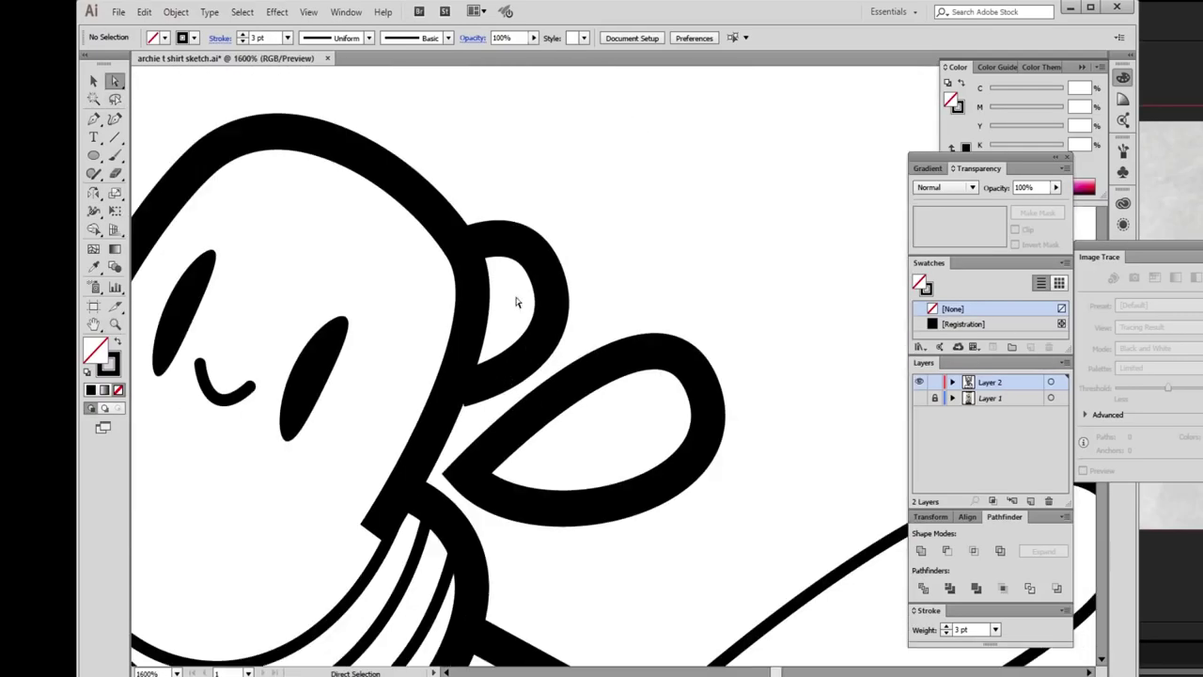
click(562, 319)
click(470, 429)
click(384, 529)
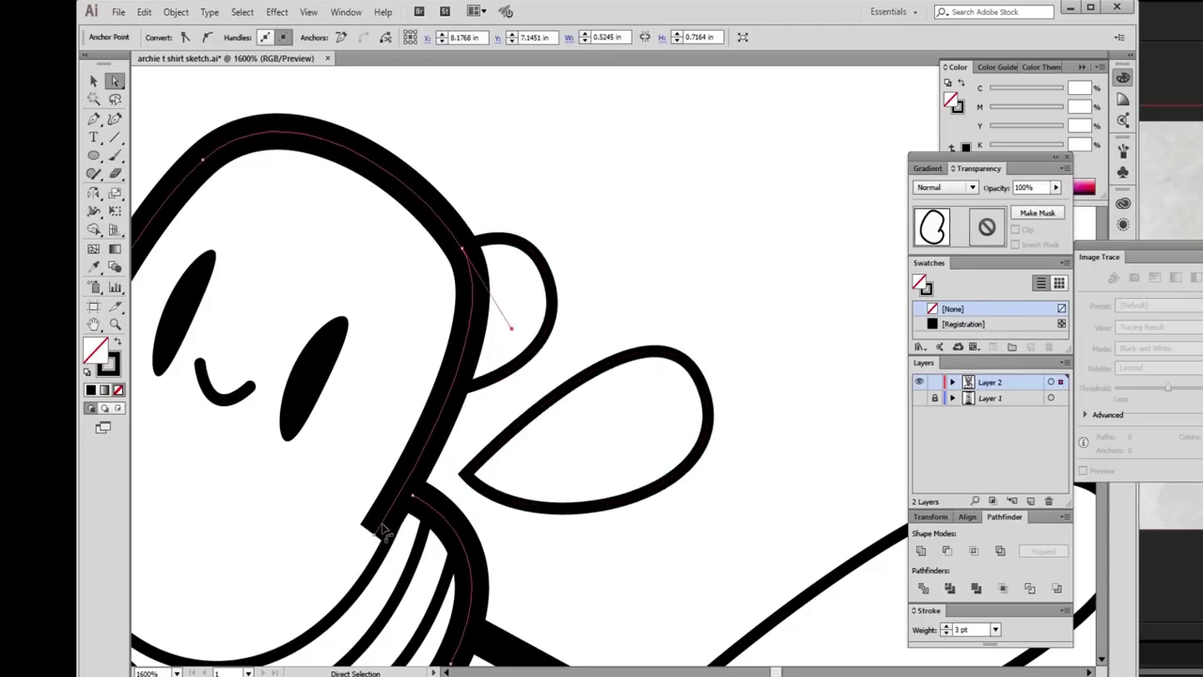
click(414, 495)
key(ctrl+shift+a)
Reshape the bee's first stripe curve so it follows the body.
key(z)
alt+click(593, 511)
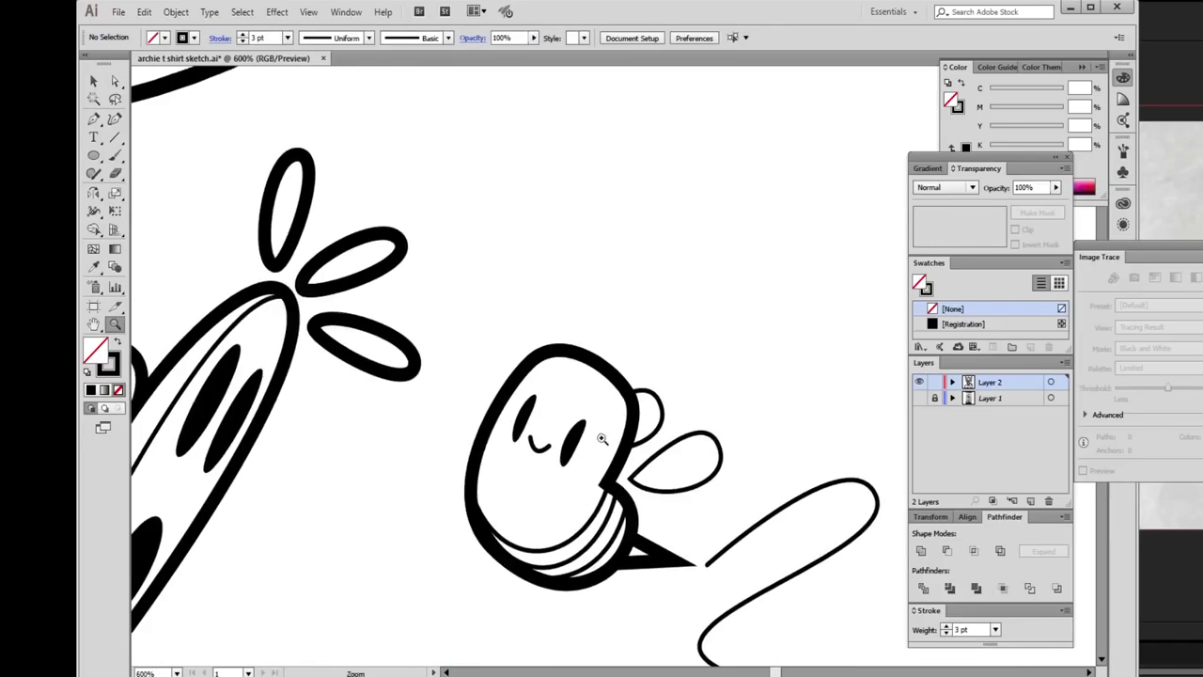
click(592, 510)
key(a)
click(641, 386)
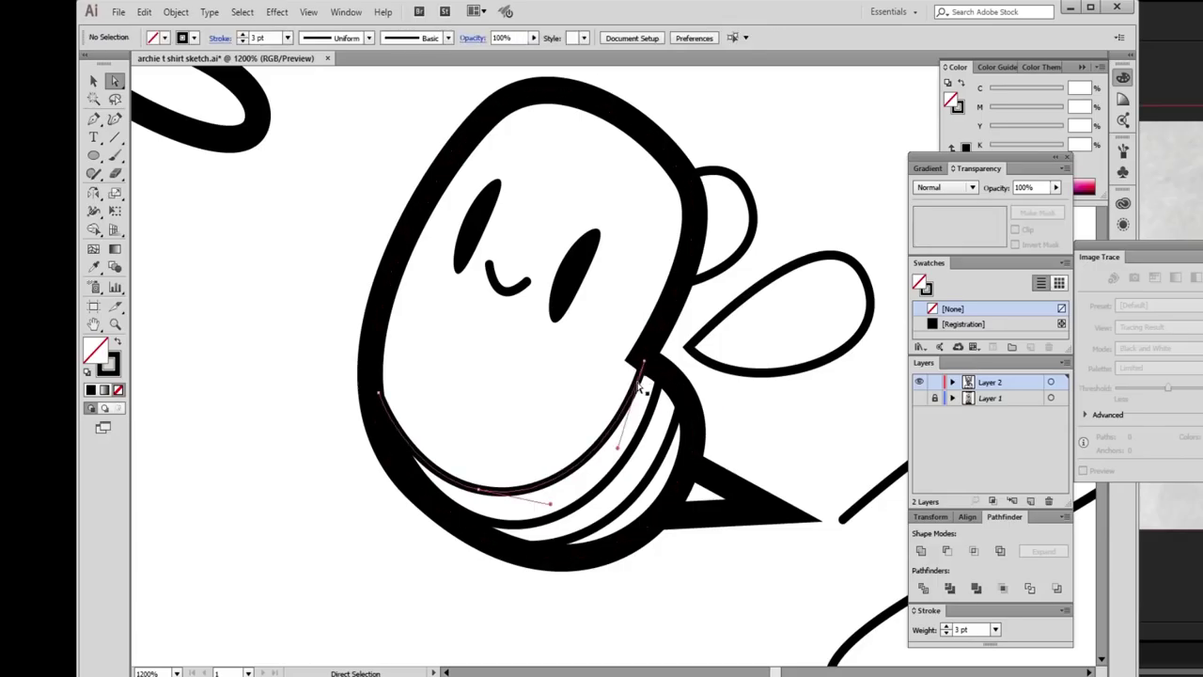
click(641, 364)
mouse_move(604, 447)
mouse_down()
mouse_move(619, 416)
mouse_move(589, 435)
mouse_up()
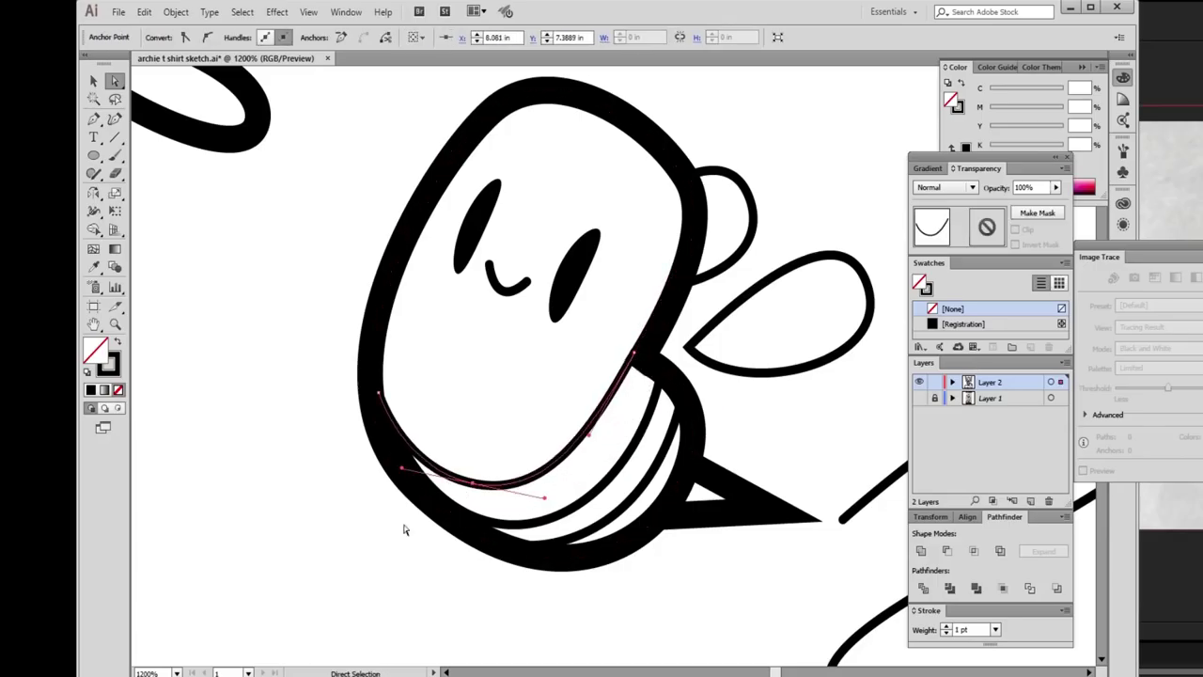
key(ctrl+shift+a)
Move and rotate the small flick stroke beside the bee's wing.
key(ctrl+minus)
key(ctrl+minus)
key(ctrl+minus)
key(ctrl+minus)
key(ctrl+minus)
key(ctrl+minus)
key(v)
key(ctrl+plus)
key(ctrl+plus)
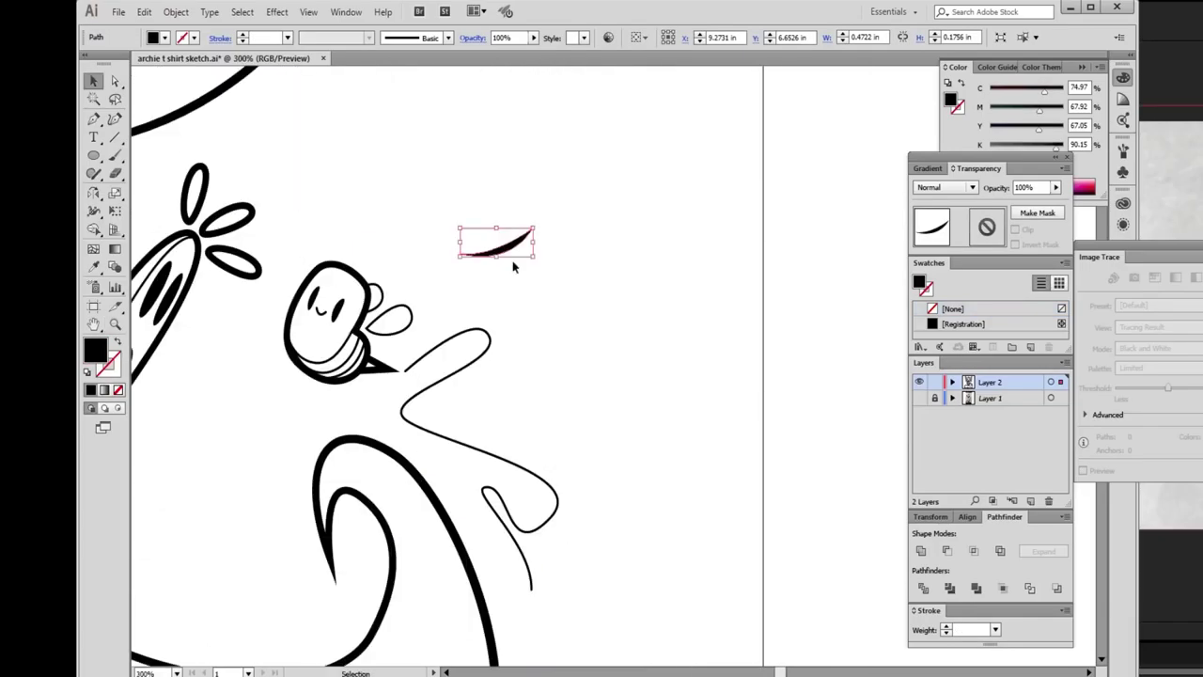
key(ctrl+plus)
key(ctrl+plus)
mouse_move(698, 492)
mouse_down()
mouse_move(658, 484)
mouse_move(615, 575)
mouse_move(620, 564)
mouse_up()
scroll(712, 475, down, 3)
scroll(712, 476, left, 2)
mouse_move(697, 487)
mouse_down()
mouse_move(625, 341)
mouse_move(635, 337)
mouse_move(632, 355)
mouse_up()
Show the original sketch template beneath the artwork.
key(ctrl+shift+a)
key(ctrl+minus)
key(ctrl+minus)
key(ctrl+minus)
key(ctrl+minus)
key(ctrl+minus)
key(ctrl+plus)
key(ctrl+shift+w)
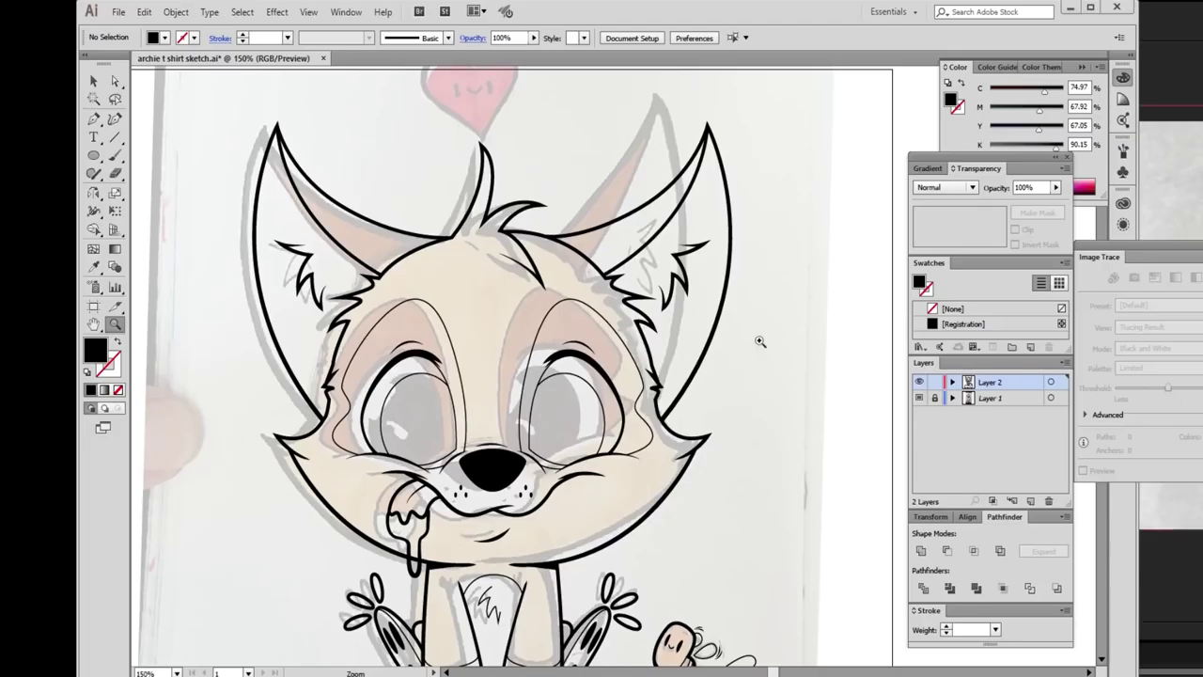
scroll(759, 341, up, 4)
key(ctrl+plus)
Trace the heart balloon with the Pen tool as a bold 4 pt outline.
key(p)
click(530, 306)
drag(453, 302, 404, 330)
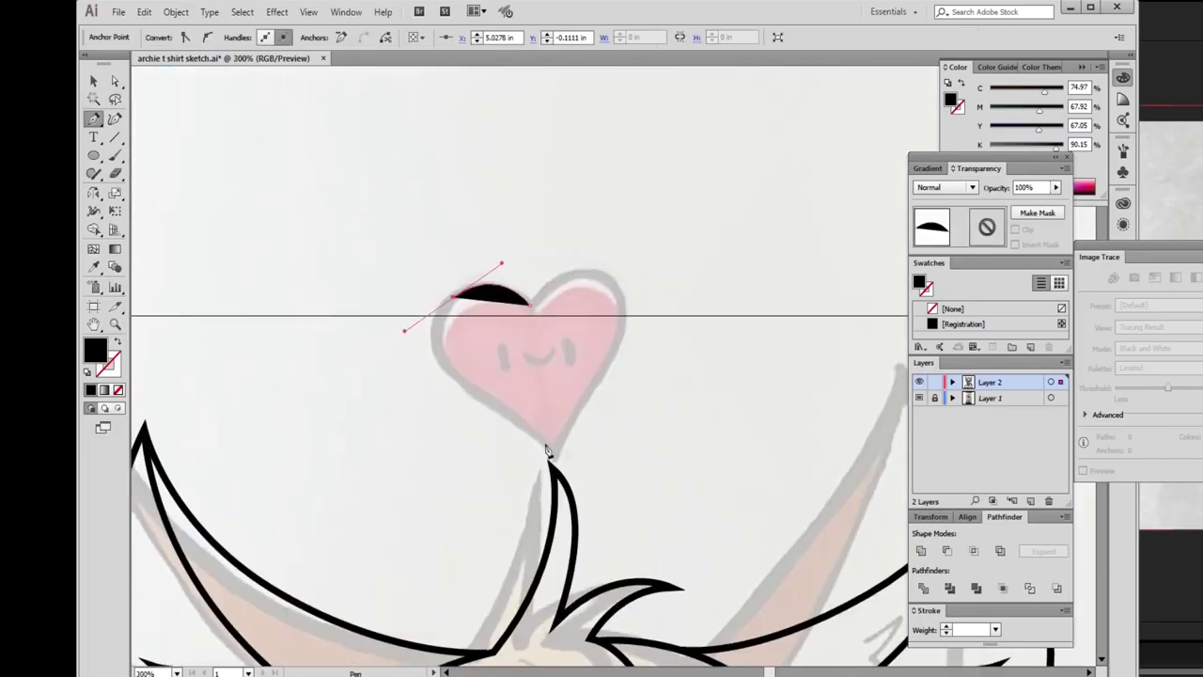
drag(553, 450, 645, 514)
drag(530, 304, 536, 237)
key(a)
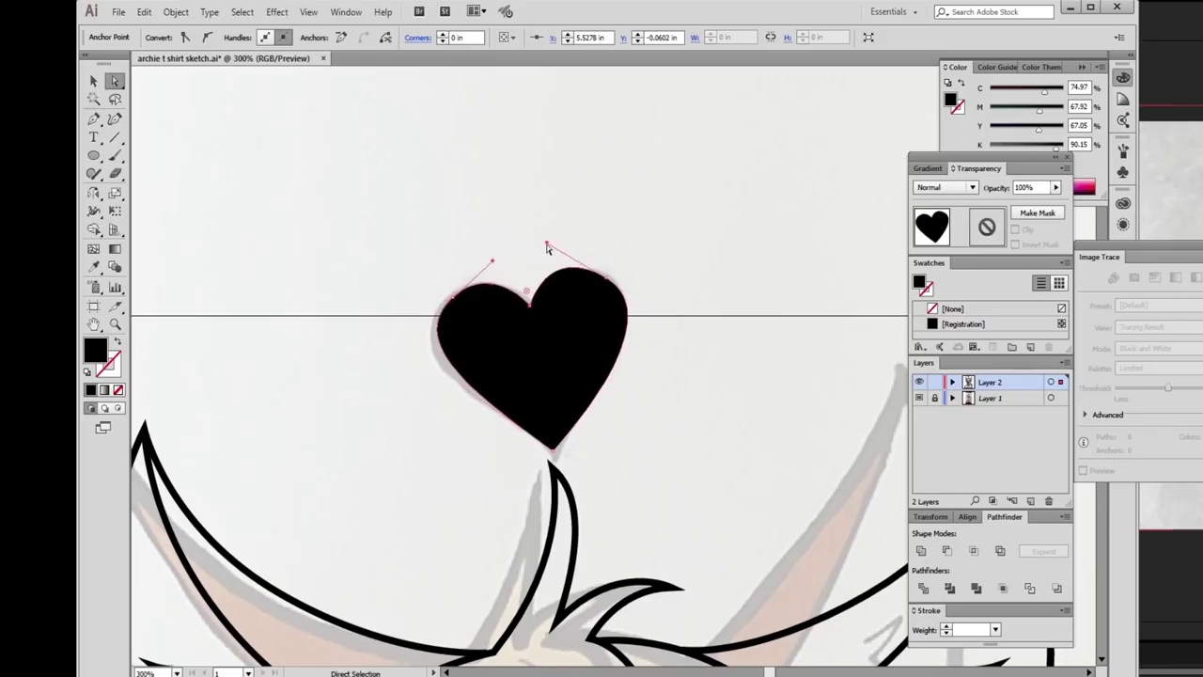
key(shift+x)
Adjust the curve of the heart's left lobe.
key(v)
click(616, 355)
click(620, 349)
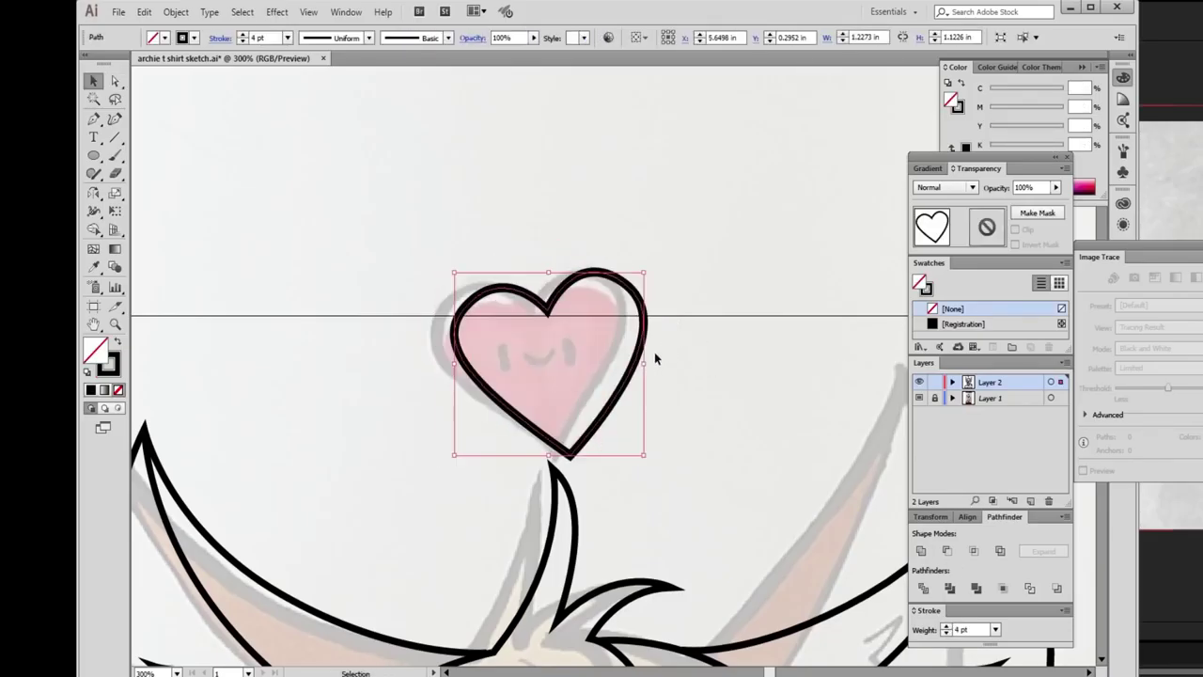
drag(655, 335, 720, 398)
scroll(720, 398, down, 2)
key(a)
drag(384, 227, 383, 235)
Refine the heart's bottom, top dip and upper-left anchors.
click(523, 359)
click(517, 353)
click(637, 264)
key(ctrl+=)
drag(499, 347, 496, 350)
click(391, 328)
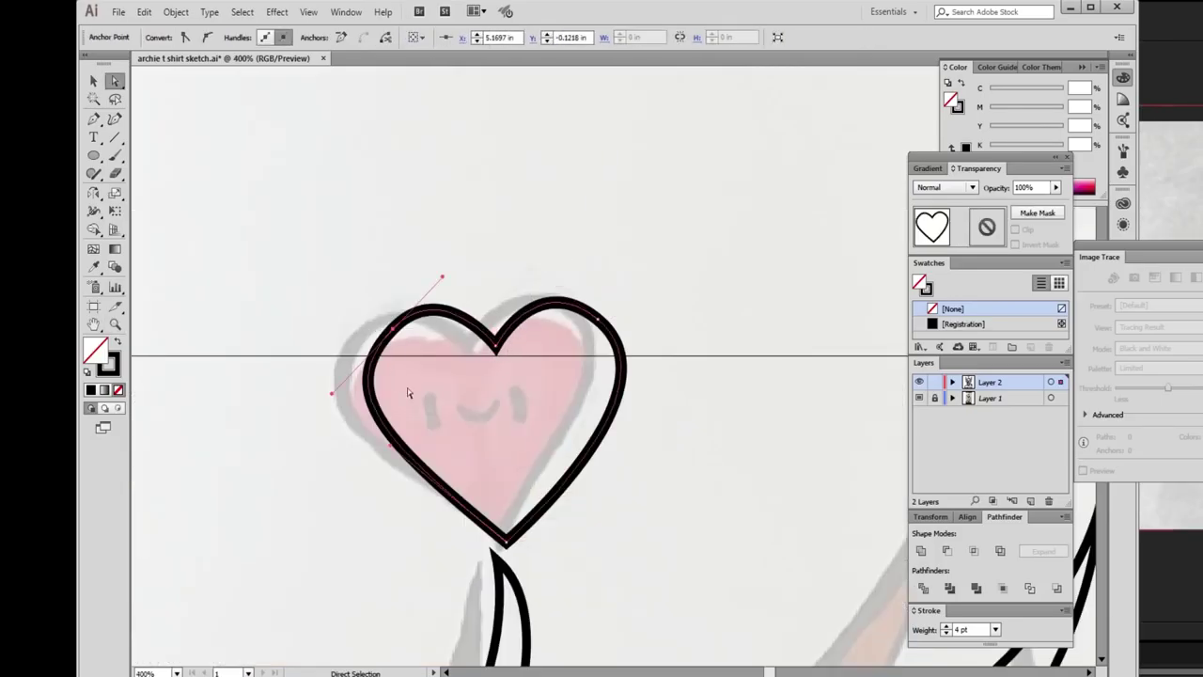
click(373, 318)
Draw two solid black oval eyes on the heart.
key(l)
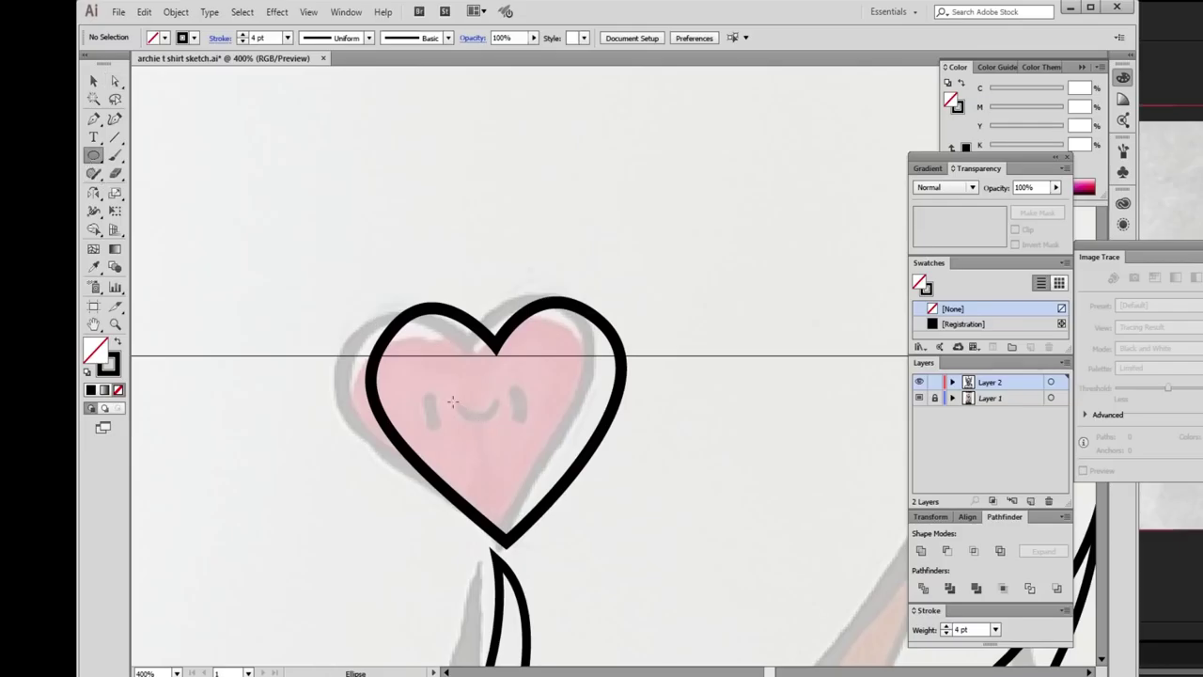
mouse_move(447, 376)
mouse_down()
mouse_move(467, 424)
mouse_move(524, 402)
mouse_up()
key(shift+x)
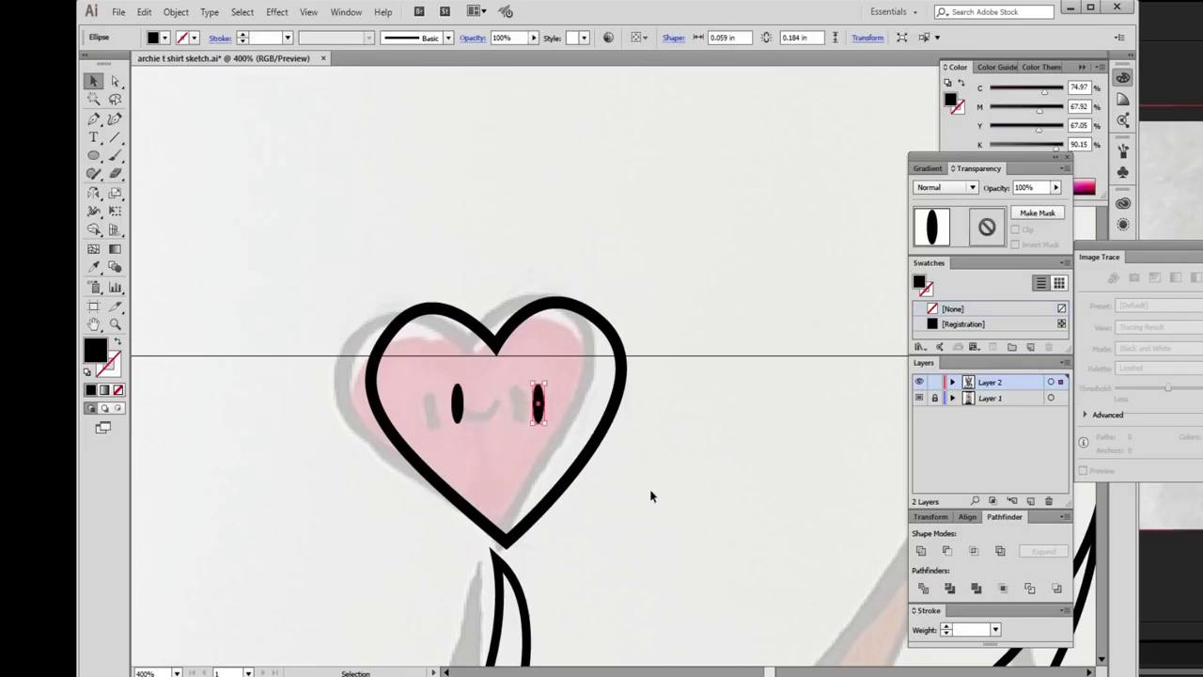
key(ctrl+shift+a)
key(z)
click(576, 407)
Draw a curved smile between the eyes as a 2 pt black stroke.
key(p)
click(524, 388)
mouse_move(596, 386)
mouse_down()
mouse_move(626, 352)
mouse_move(663, 354)
mouse_move(627, 344)
mouse_up()
key(shift+x)
click(1064, 610)
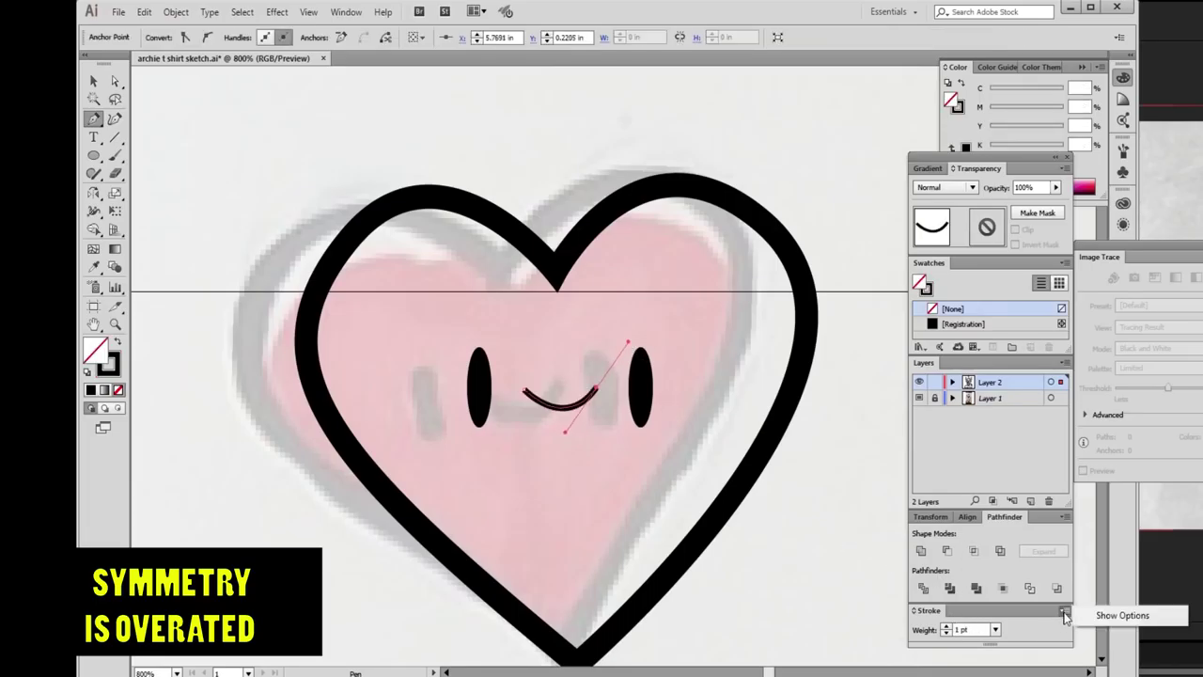
click(1113, 616)
click(961, 626)
key(v)
click(738, 547)
key(ctrl+1)
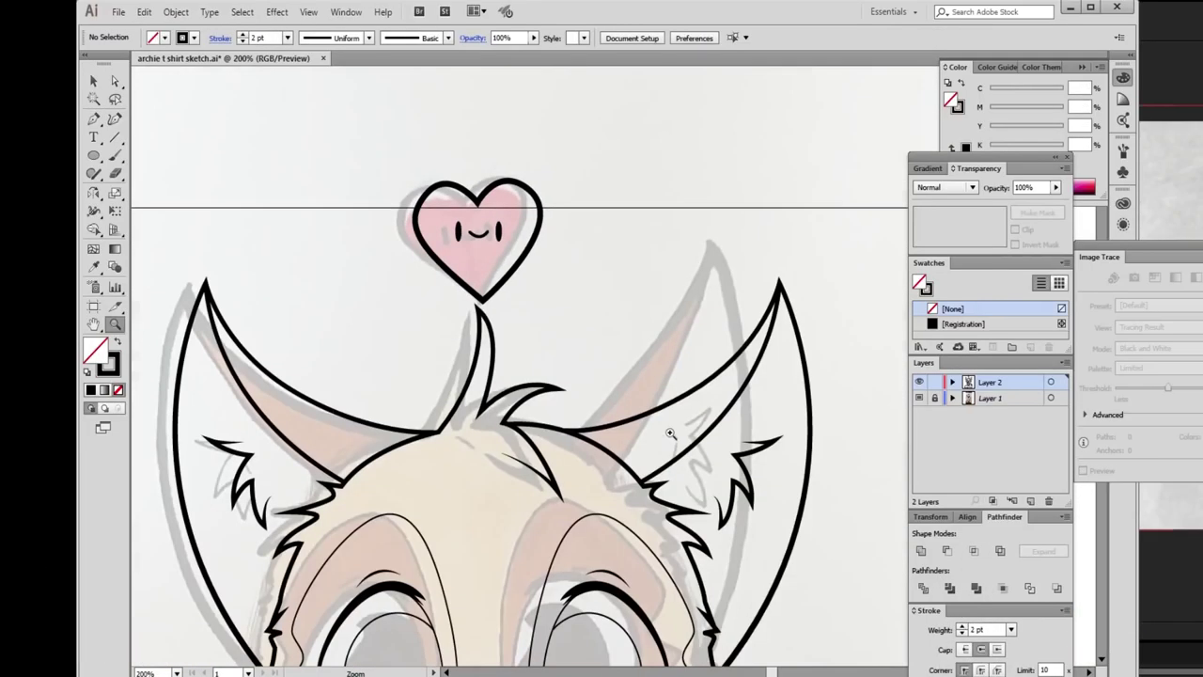
Hide the sketch template, select all the artwork and Alt-drag a copy leftward.
key(ctrl+plus)
key(ctrl+minus)
key(ctrl+minus)
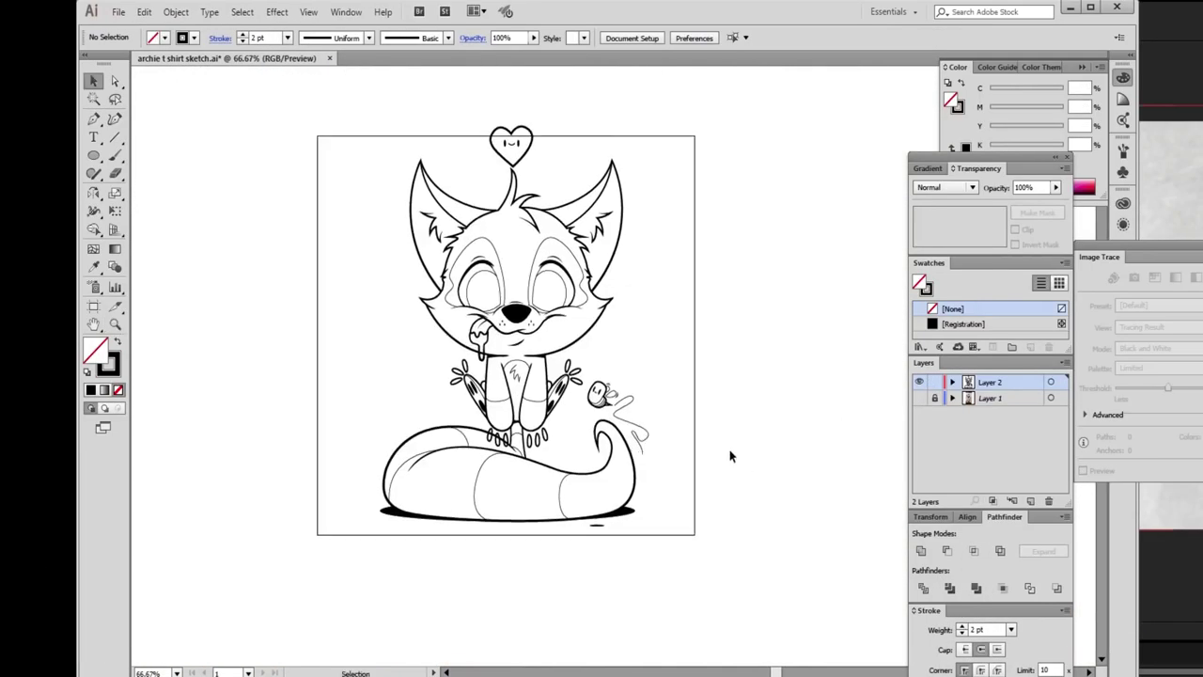
scroll(730, 457, up, 1)
key(ctrl+a)
drag(710, 446, 760, 441)
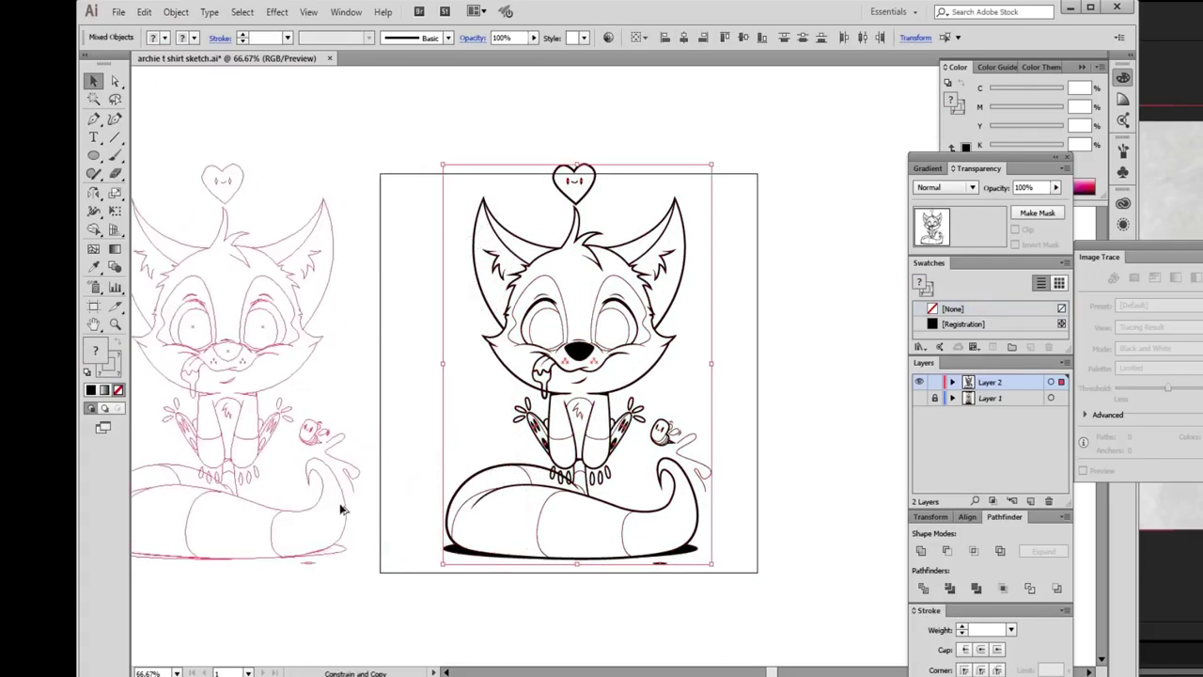
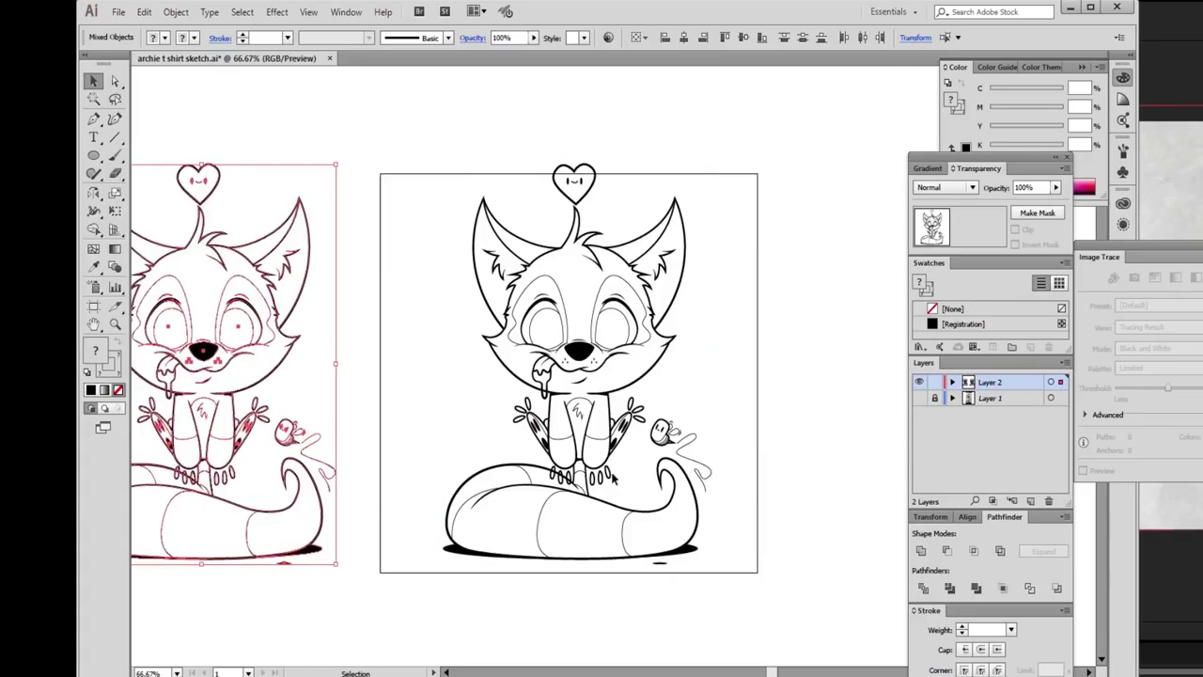
Expand the middle fox artwork's fill and stroke into outlined shapes with Object > Expand.
drag(750, 120, 425, 572)
click(175, 11)
click(235, 154)
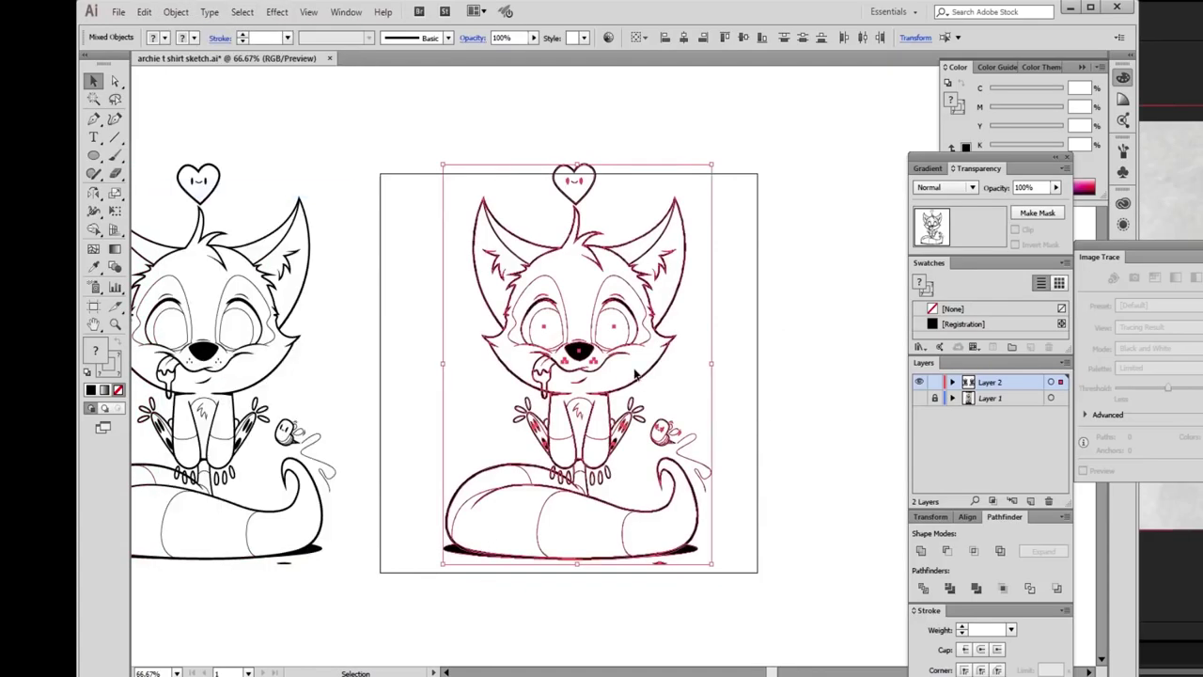
click(176, 11)
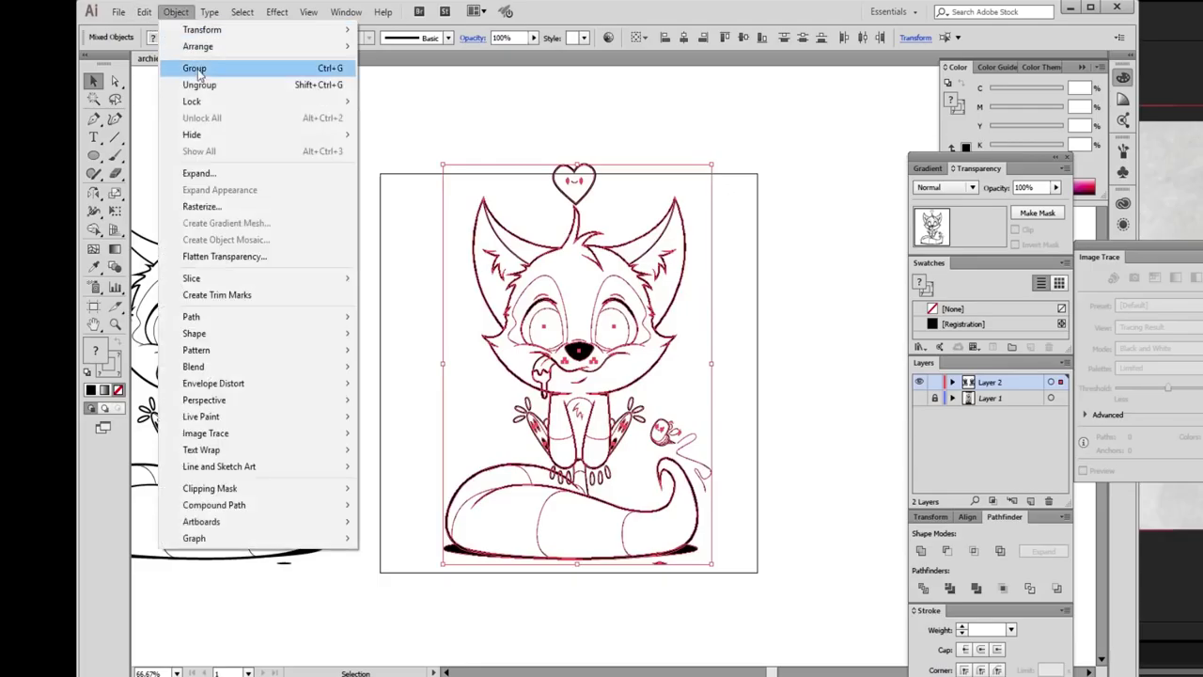
click(196, 173)
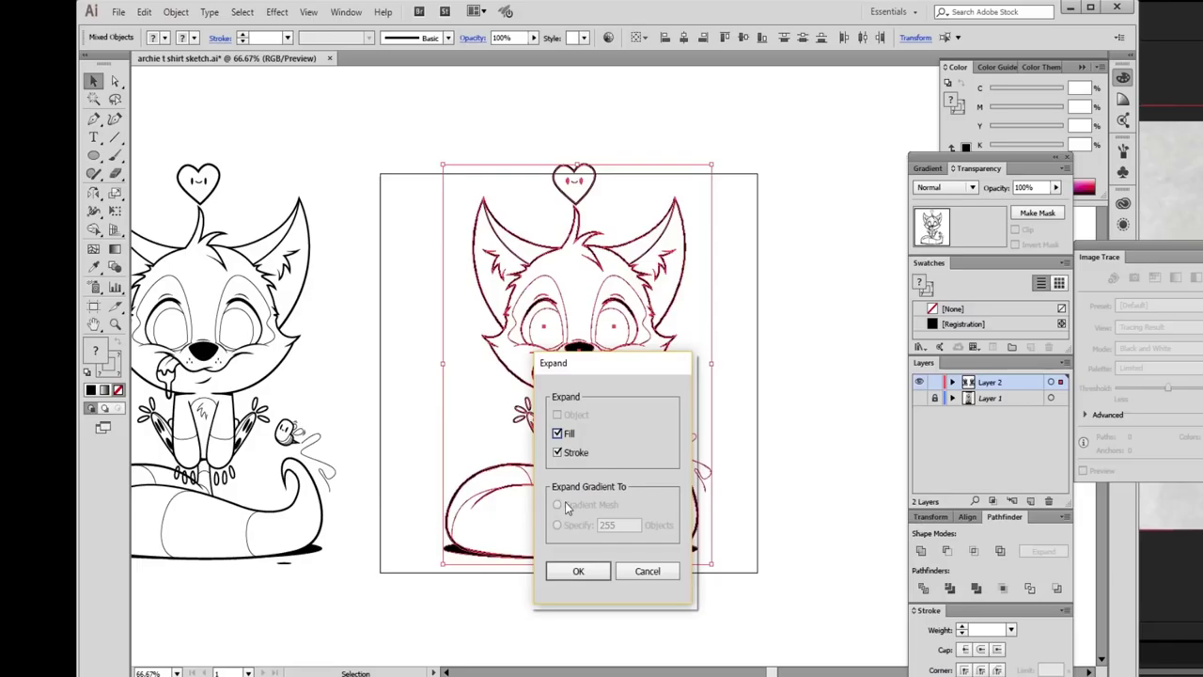
key(Return)
Trim the ends of the fox's tail lines with the Eraser tool.
key(ctrl+plus)
key(ctrl+plus)
key(ctrl+plus)
key(ctrl+plus)
key(ctrl+plus)
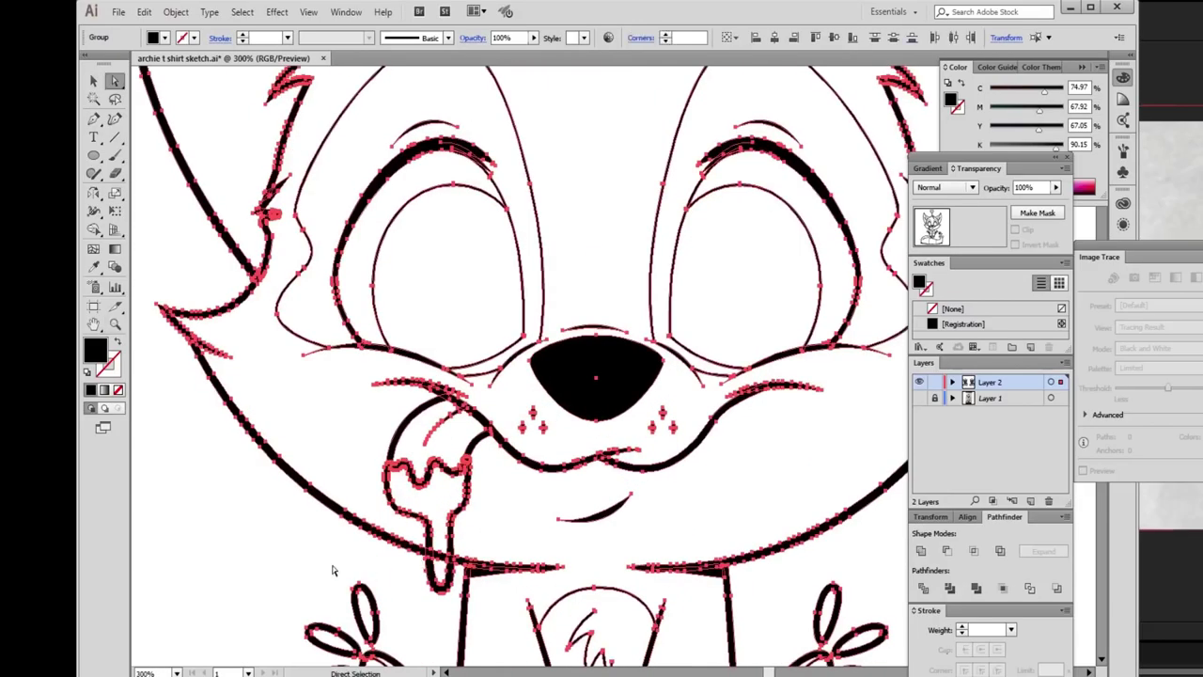
key(z)
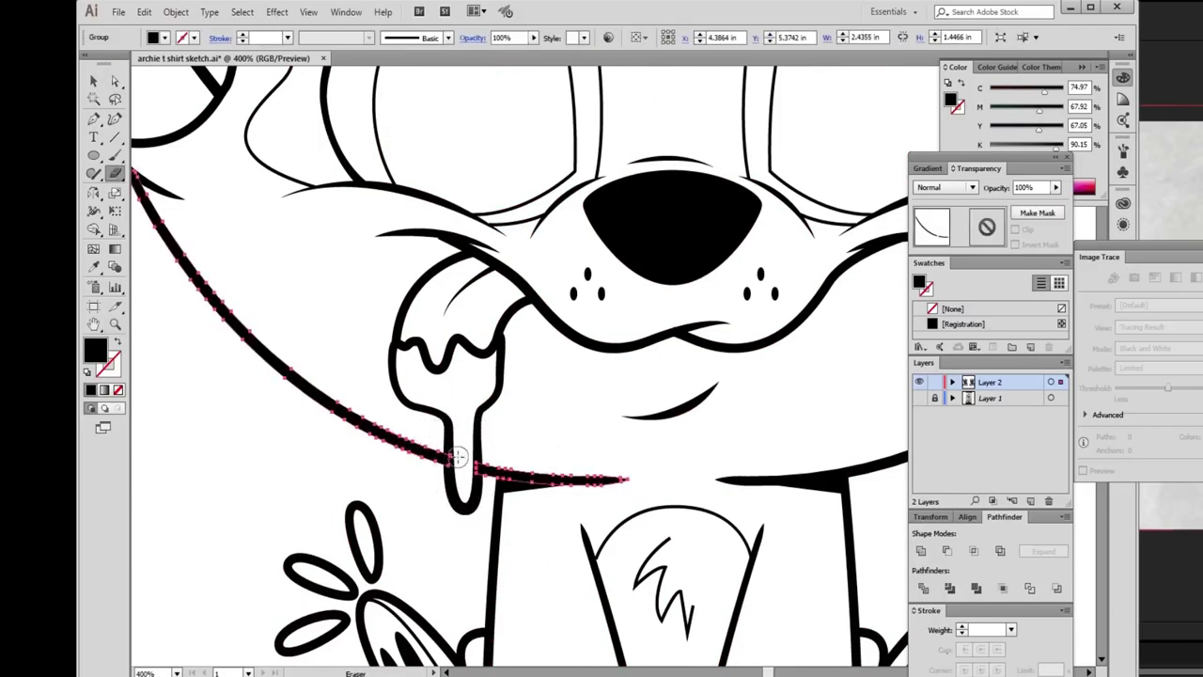
key(ctrl+shift+a)
alt+click(452, 460)
key(ctrl+plus)
drag(652, 485, 449, 228)
key(shift+e)
ctrl+click(450, 228)
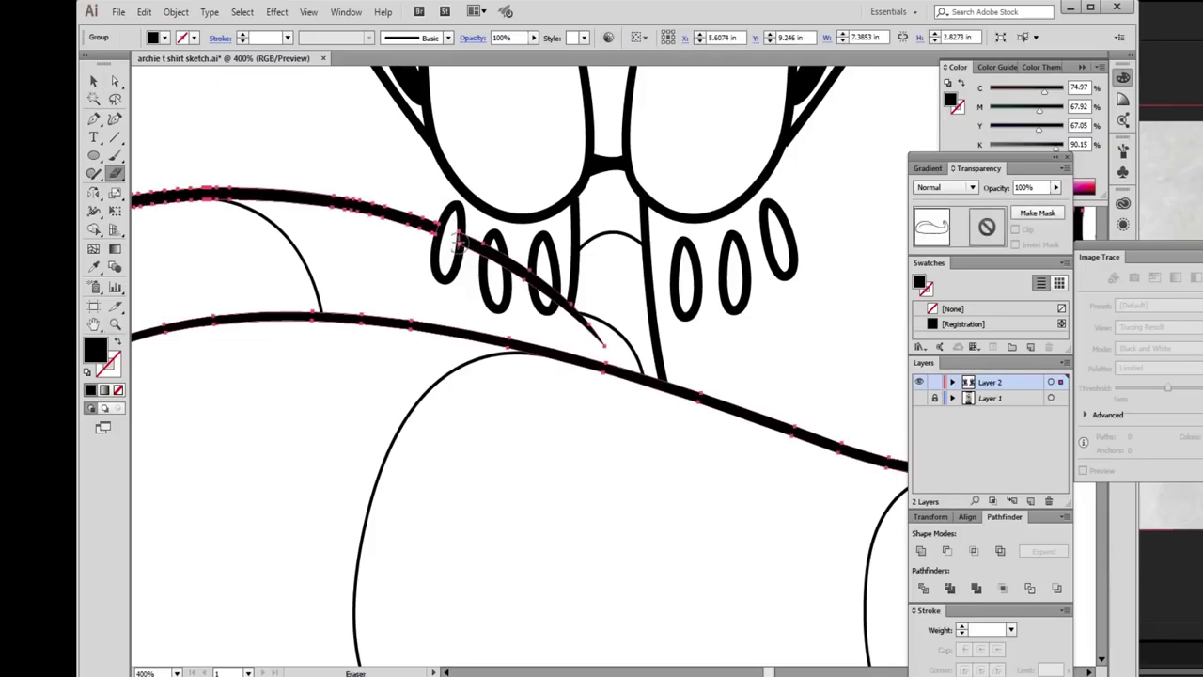
key(ctrl+minus)
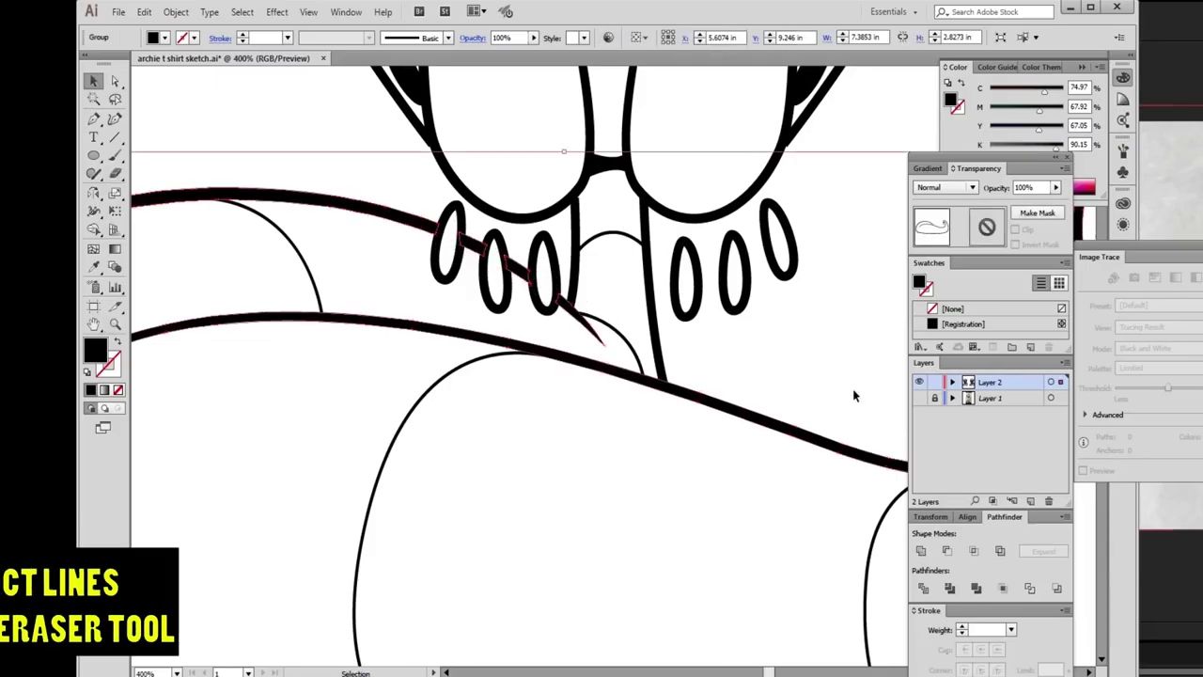
key(ctrl+0)
Erase the lower end of the bee's trail line.
key(ctrl+shift+a)
key(a)
key(ctrl+plus)
key(ctrl+plus)
key(ctrl+plus)
click(513, 400)
key(shift+e)
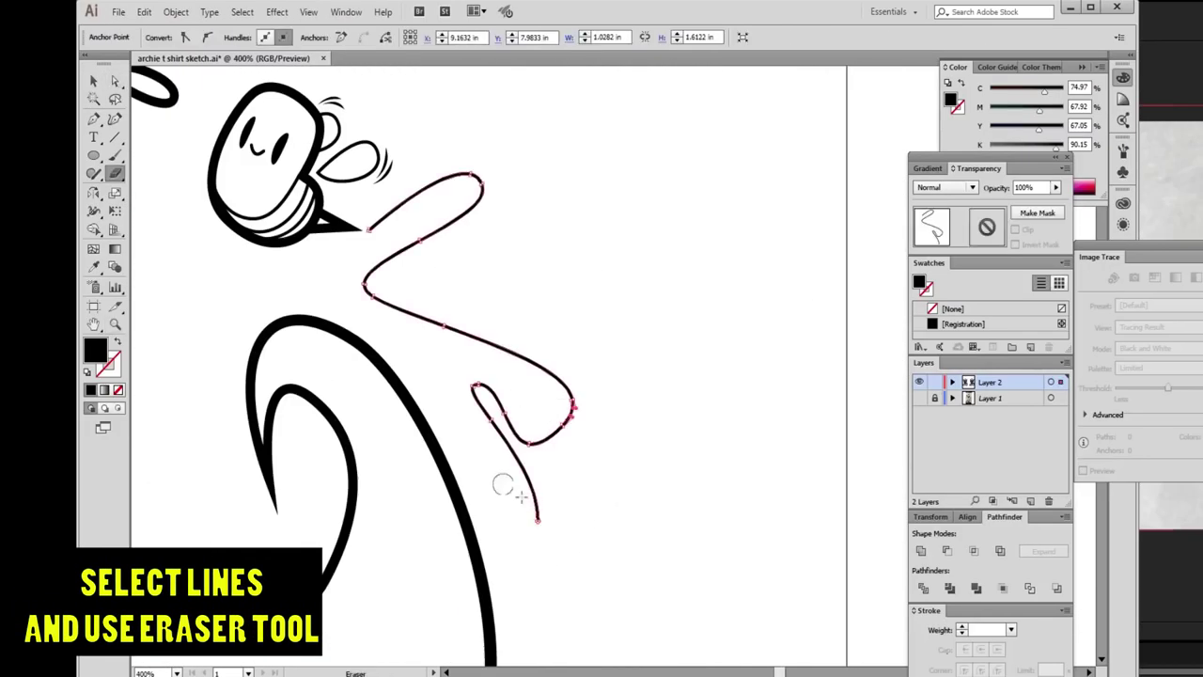
drag(504, 483, 550, 577)
key(ctrl+shift+a)
key(z)
alt+click(576, 305)
key(ctrl+plus)
ctrl+click(570, 391)
key(shift+e)
key(ctrl+shift+a)
key(z)
Add an anchor point on the head tuft line.
key(ctrl+minus)
key(ctrl+minus)
key(ctrl+minus)
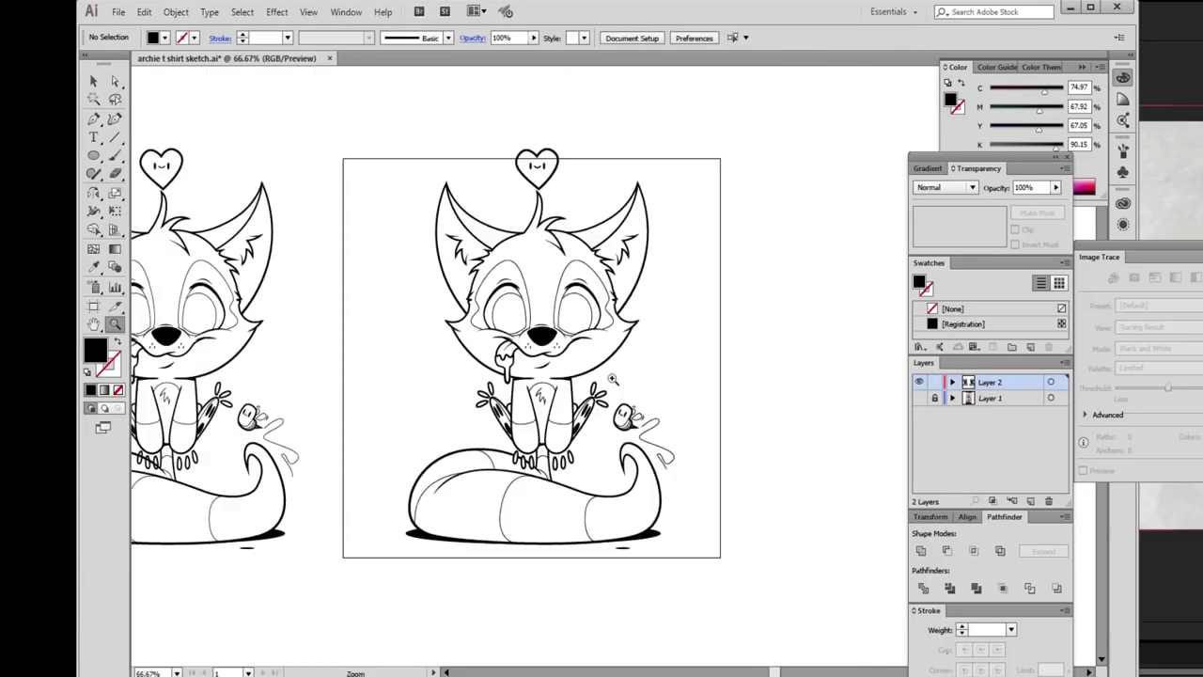
click(592, 285)
key(ctrl+plus)
key(ctrl+plus)
key(p)
ctrl+click(505, 455)
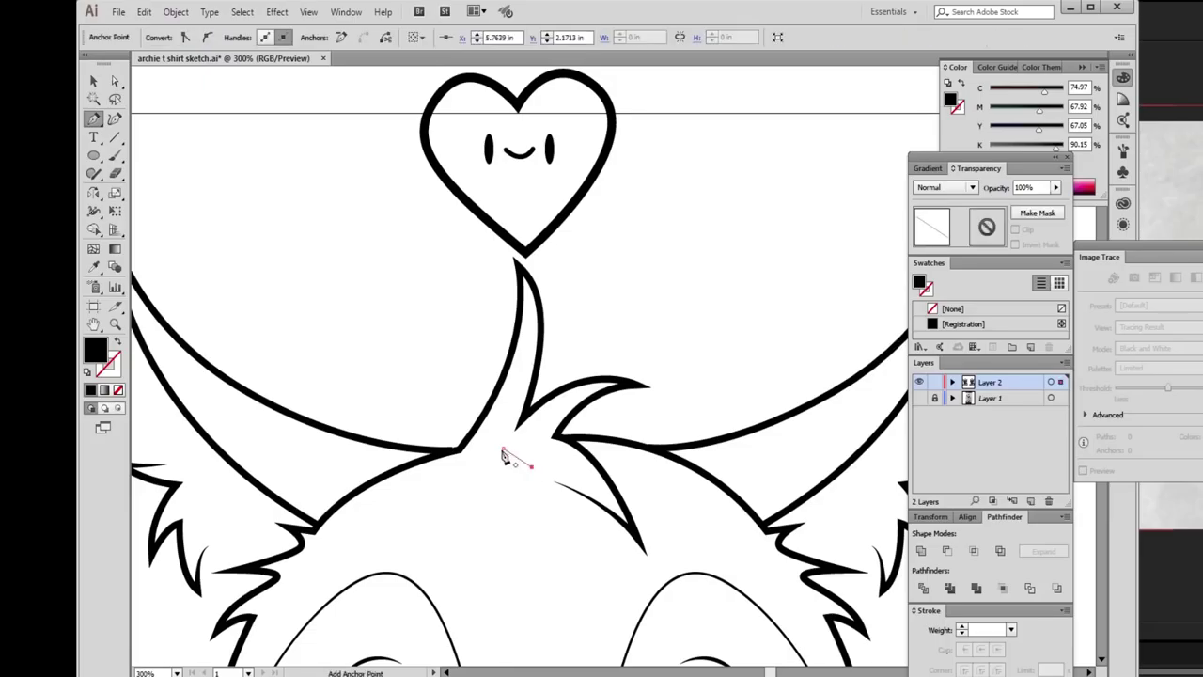
key(ctrl+shift+a)
key(ctrl+minus)
key(ctrl+minus)
key(ctrl+minus)
scroll(531, 322, down, 1)
key(ctrl+plus)
key(ctrl+plus)
key(ctrl+plus)
key(ctrl+plus)
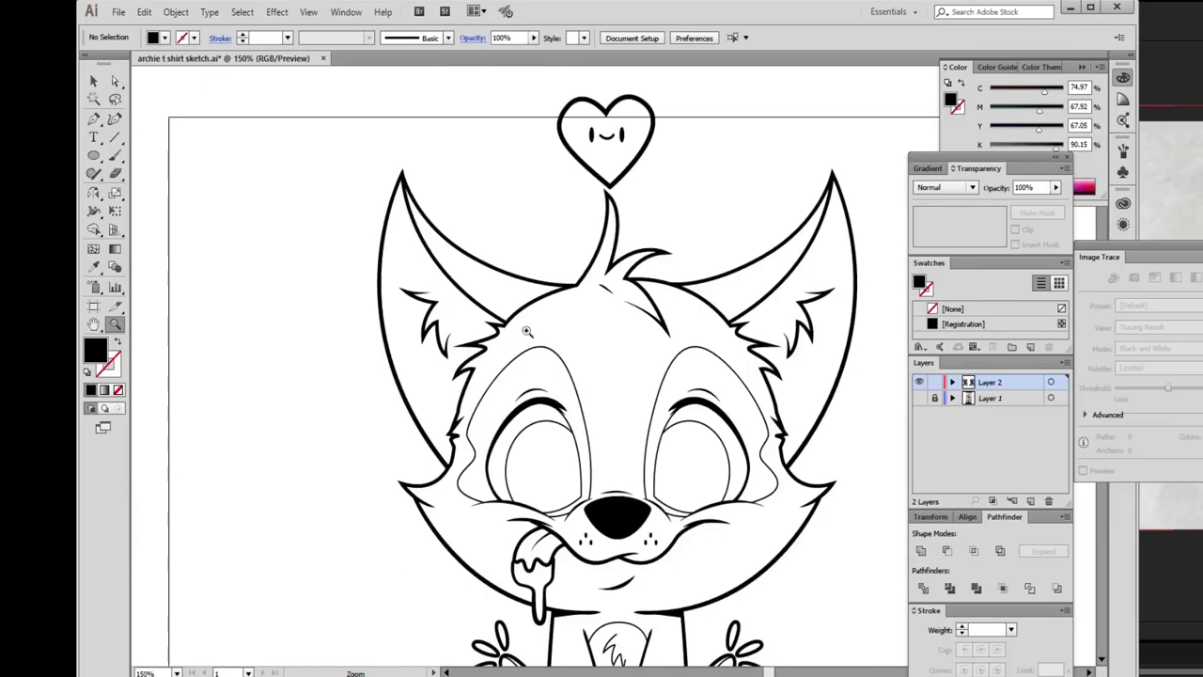
Copy the left-ear fur notch, reflect it horizontally, and place it by the right ear.
ctrl+click(413, 355)
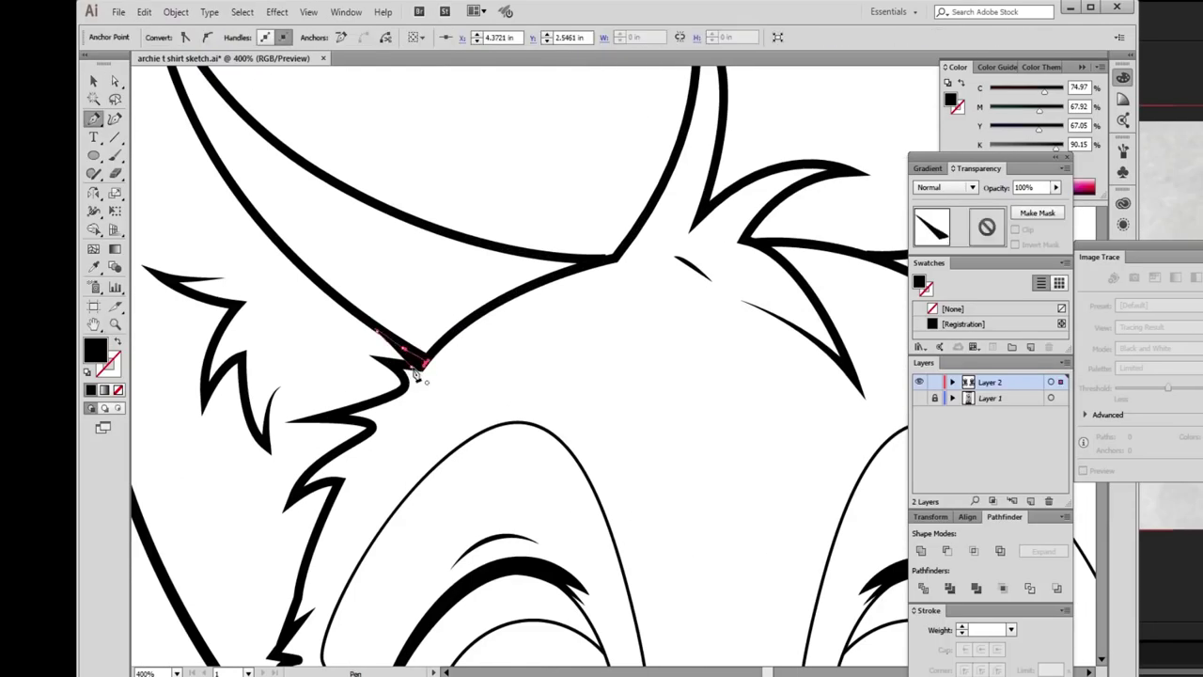
key(v)
key(ctrl+minus)
scroll(541, 242, right, 5)
key(ctrl+c)
key(ctrl+v)
key(o)
key(Return)
key(Return)
key(v)
drag(674, 341, 747, 350)
key(ctrl+shift+a)
key(ctrl+minus)
Rotate the middle claw oval to tilt it slightly.
scroll(617, 496, down, 5)
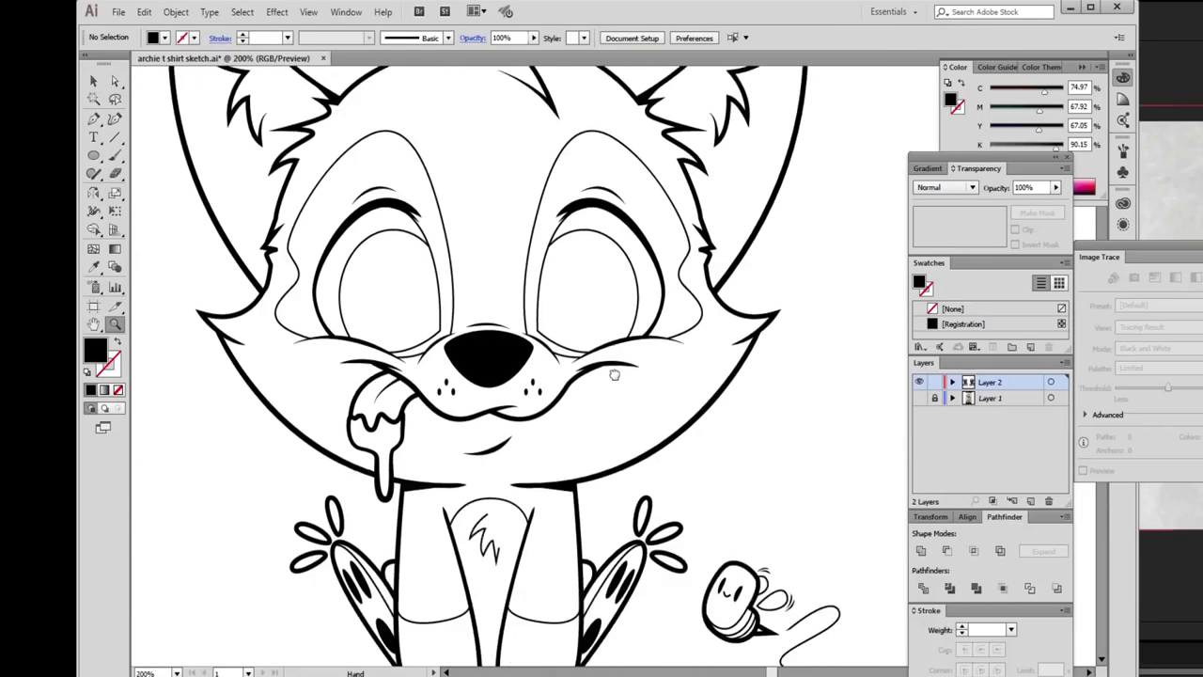
drag(587, 465, 587, 367)
click(564, 470)
key(v)
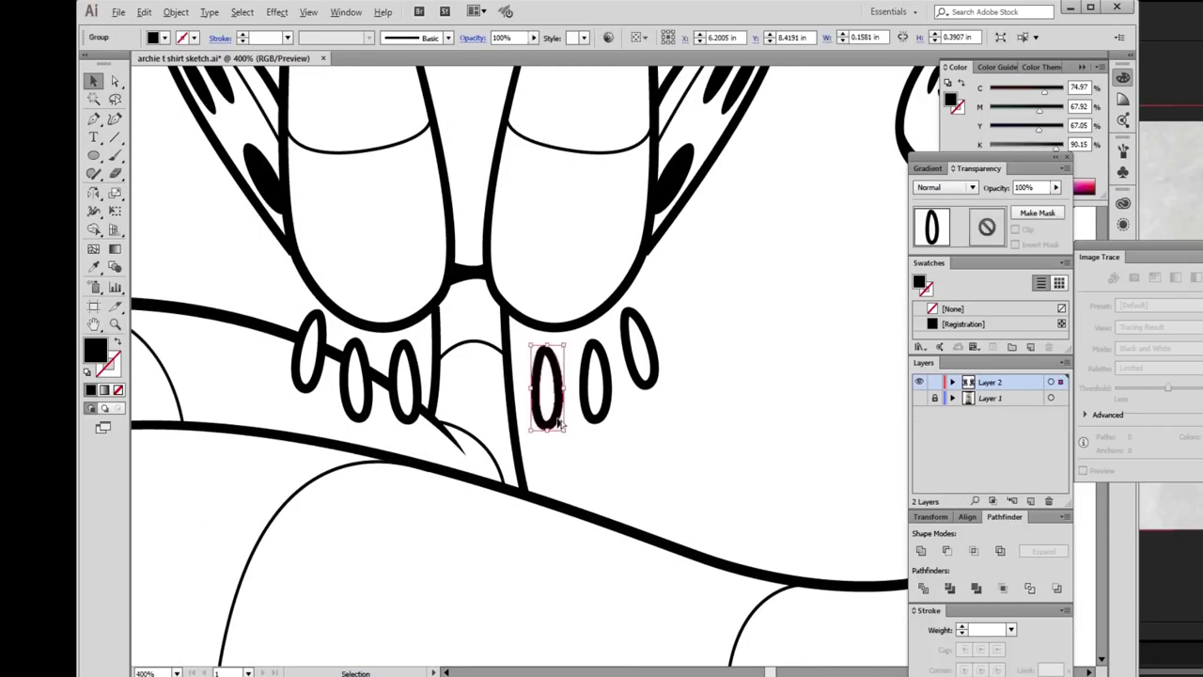
click(487, 331)
key(r)
drag(504, 327, 493, 222)
key(v)
Delete the stray claw between the legs and view the whole fox.
drag(539, 282, 535, 484)
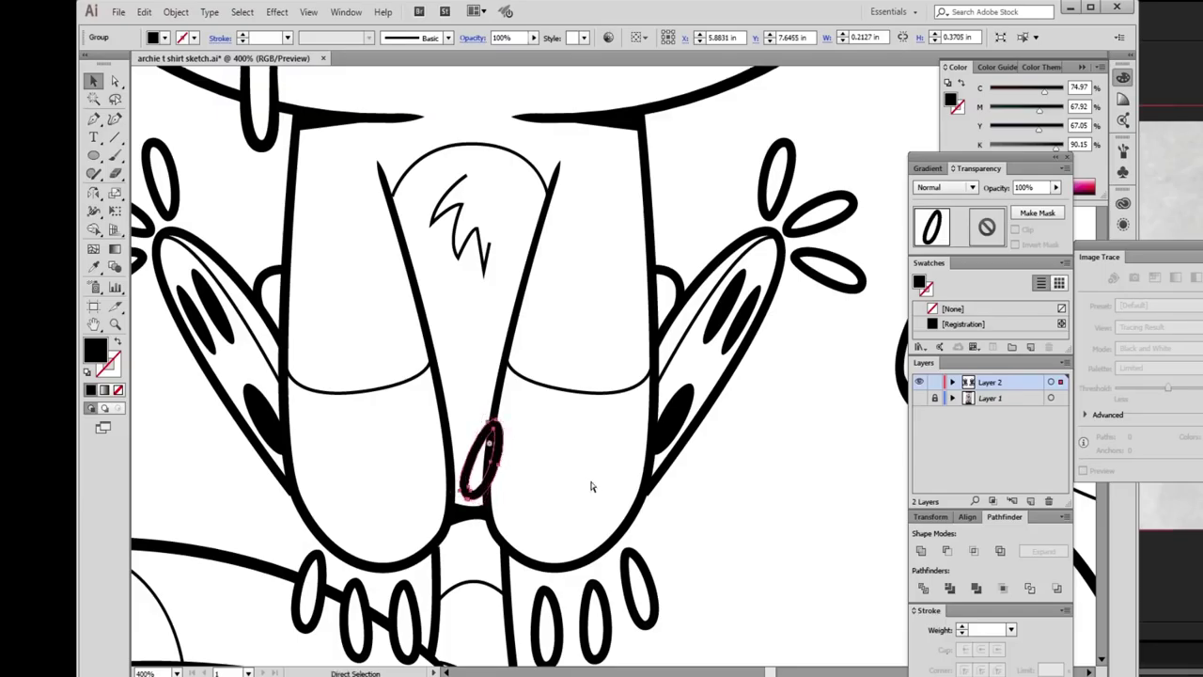
key(Delete)
key(z)
key(ctrl+1)
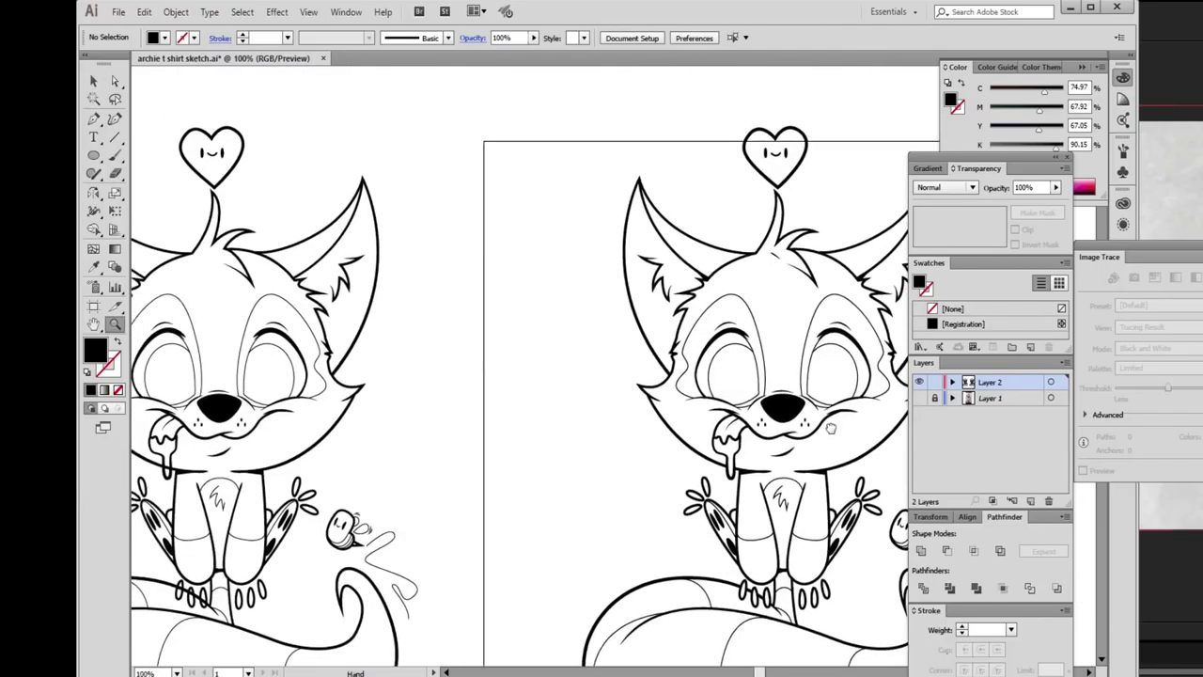
Show the coloured reference sketch and draw two capsule eye highlights with the Pen.
key(ctrl+shift+w)
drag(564, 355, 564, 395)
key(p)
click(420, 401)
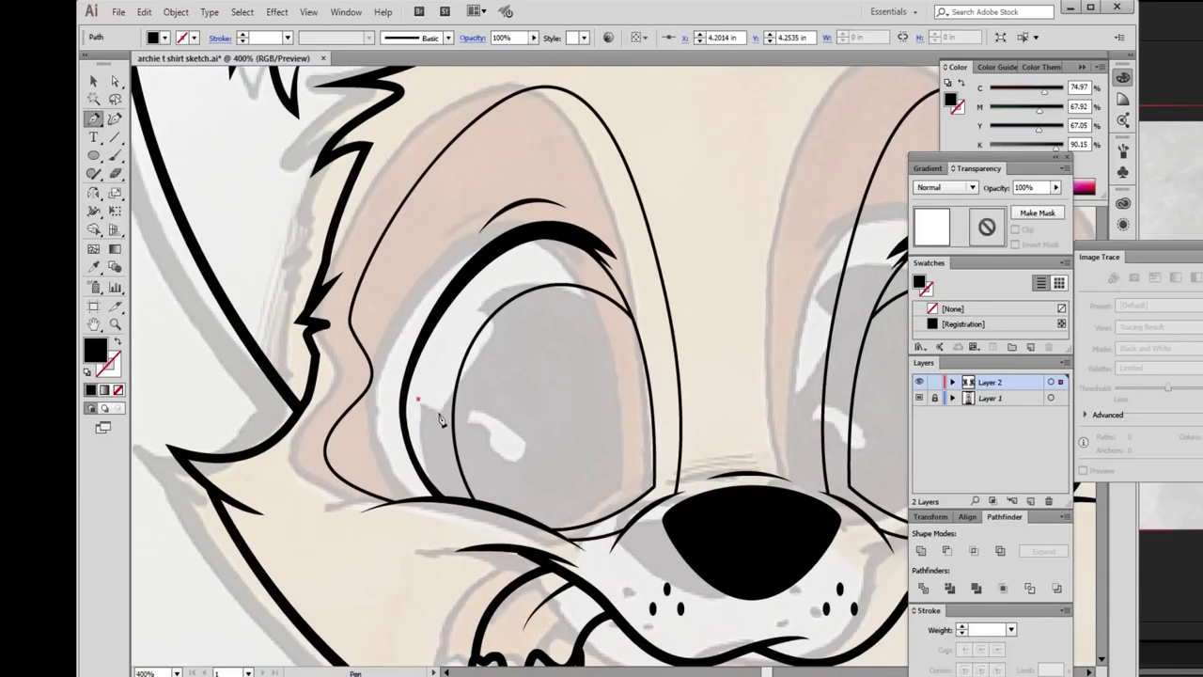
drag(434, 411, 448, 411)
drag(498, 331, 477, 309)
click(419, 402)
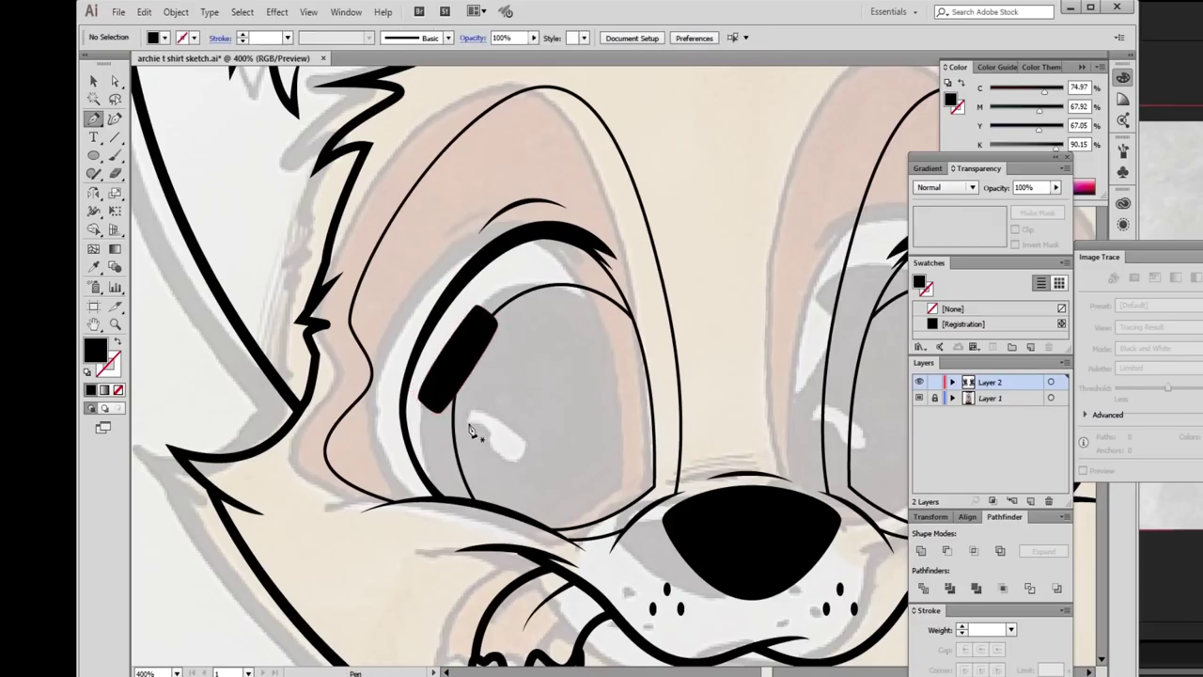
drag(488, 414, 538, 464)
drag(487, 414, 474, 429)
Make the capsule highlights white and move one onto the blank canvas at left.
key(v)
key(ctrl+minus)
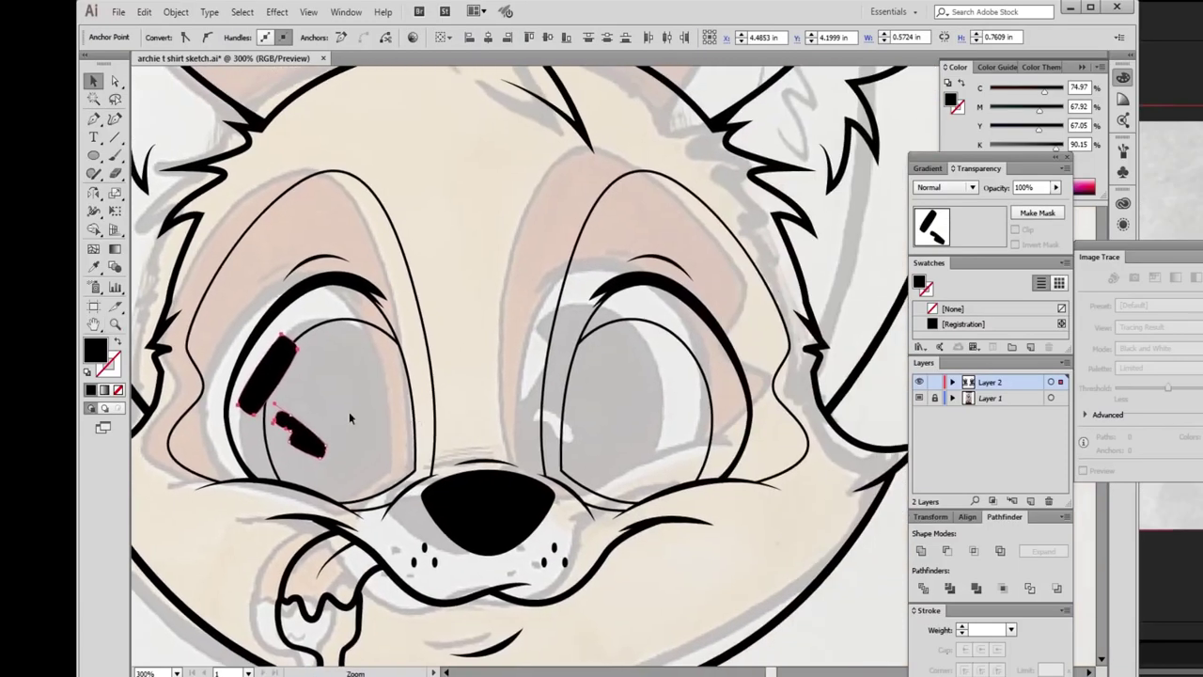
shift+click(271, 368)
shift+click(309, 422)
key(shift+x)
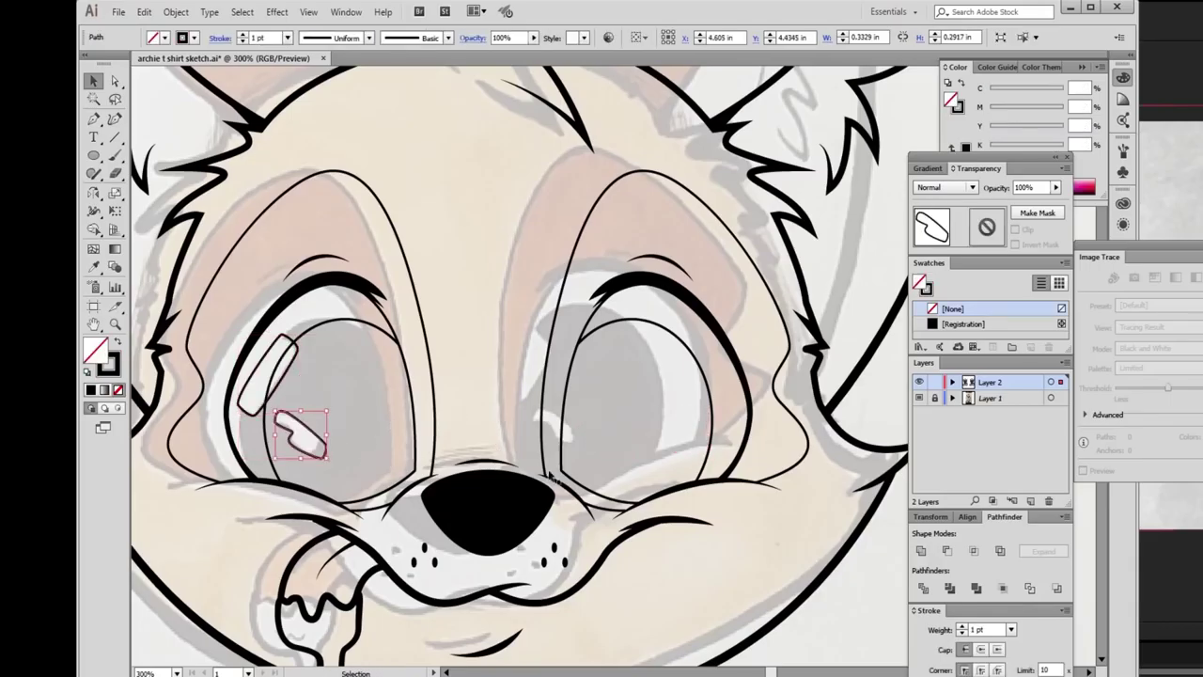
key(ctrl+shift+a)
key(ctrl+minus)
click(456, 388)
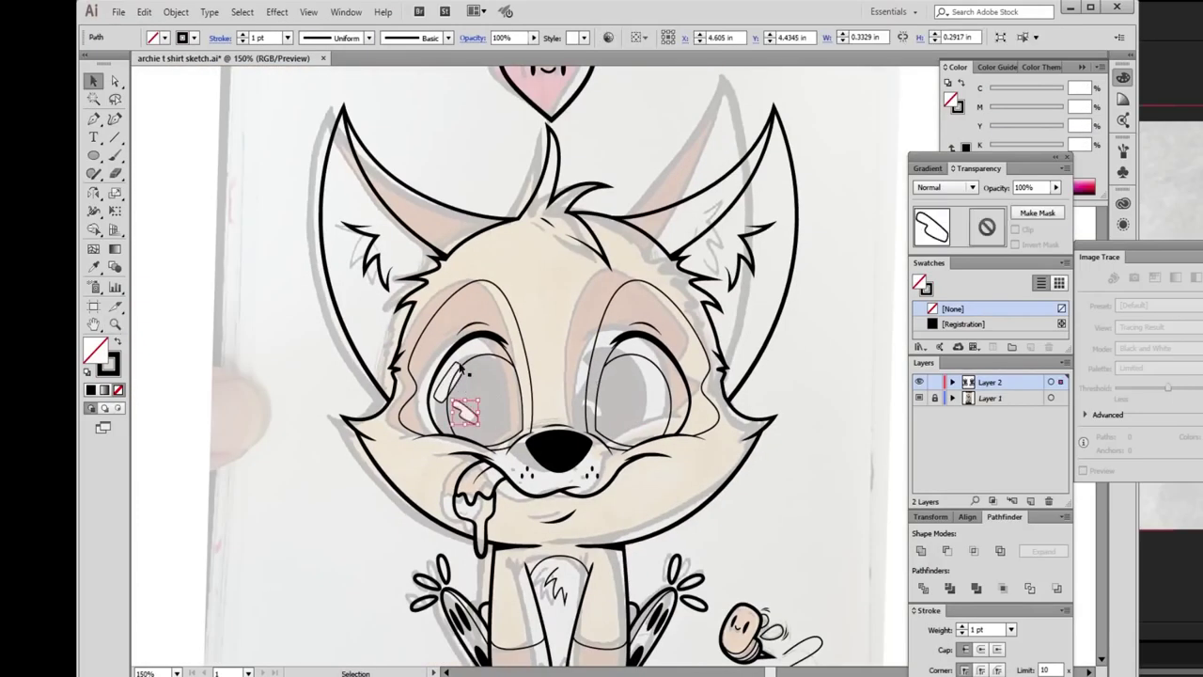
drag(456, 387, 197, 387)
key(ctrl+shift+a)
Hide the reference sketch and draw a curved highlight shape across the nose top.
click(921, 398)
scroll(352, 314, down, 2)
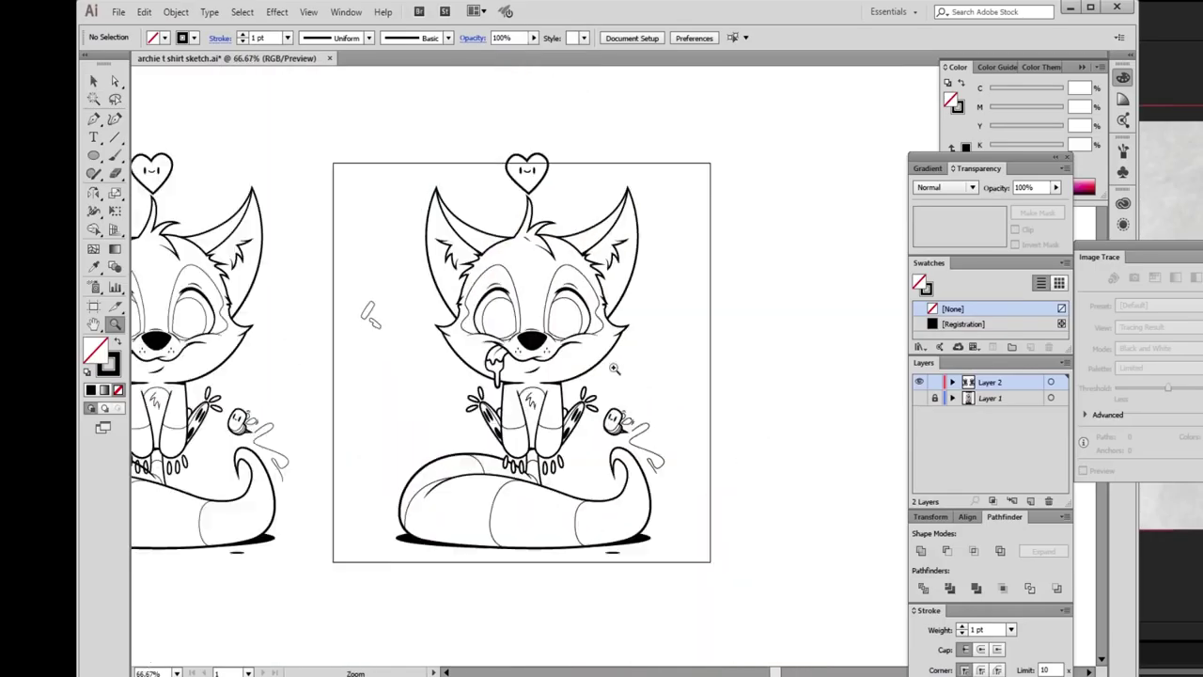
scroll(583, 389, up, 5)
key(p)
click(334, 393)
drag(457, 352, 515, 356)
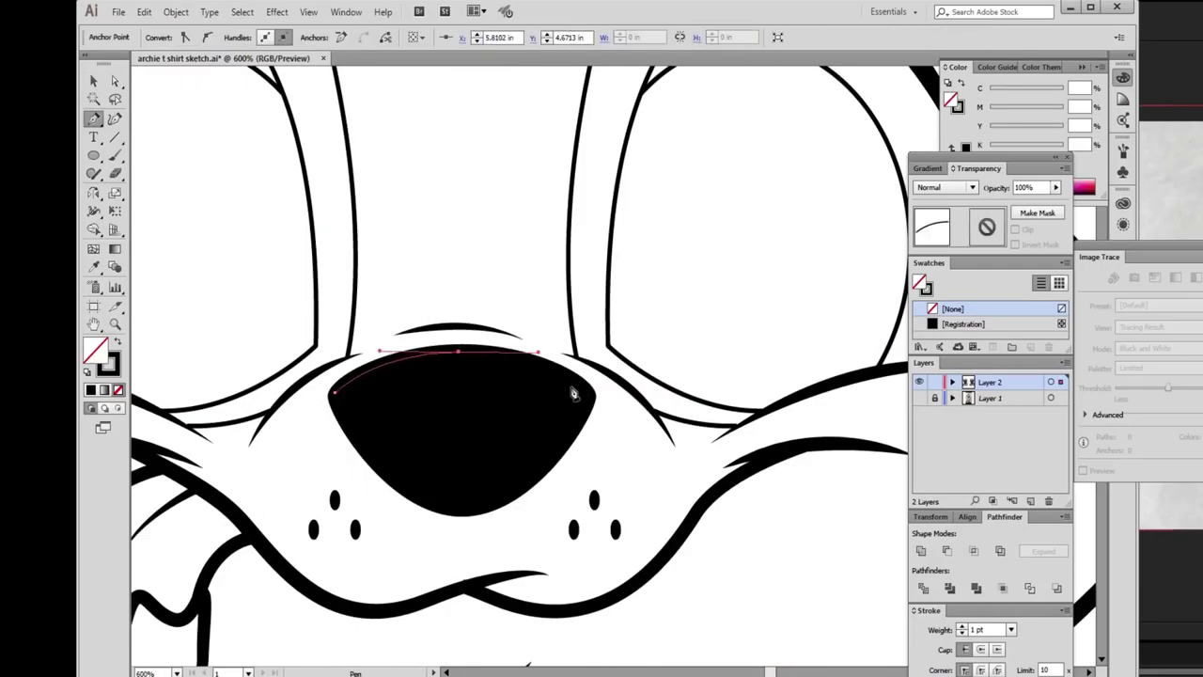
click(590, 393)
click(336, 397)
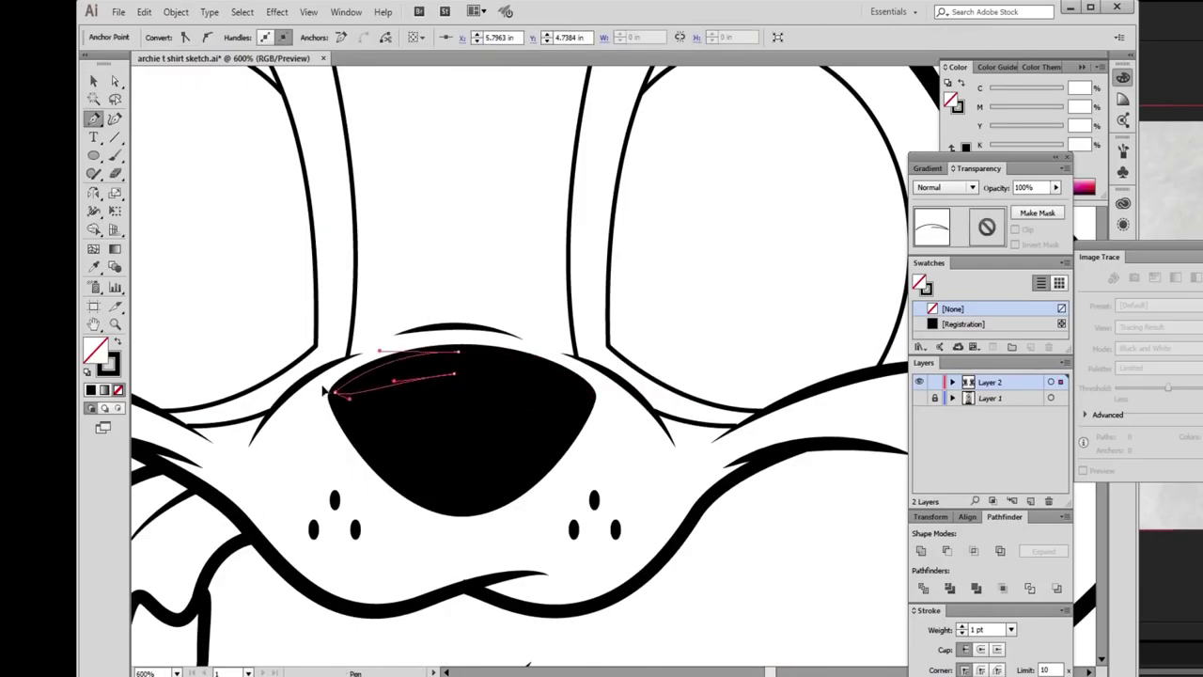
key(a)
key(ctrl+shift+a)
Draw a small triangular fang at the mouth corner.
scroll(611, 411, down, 3)
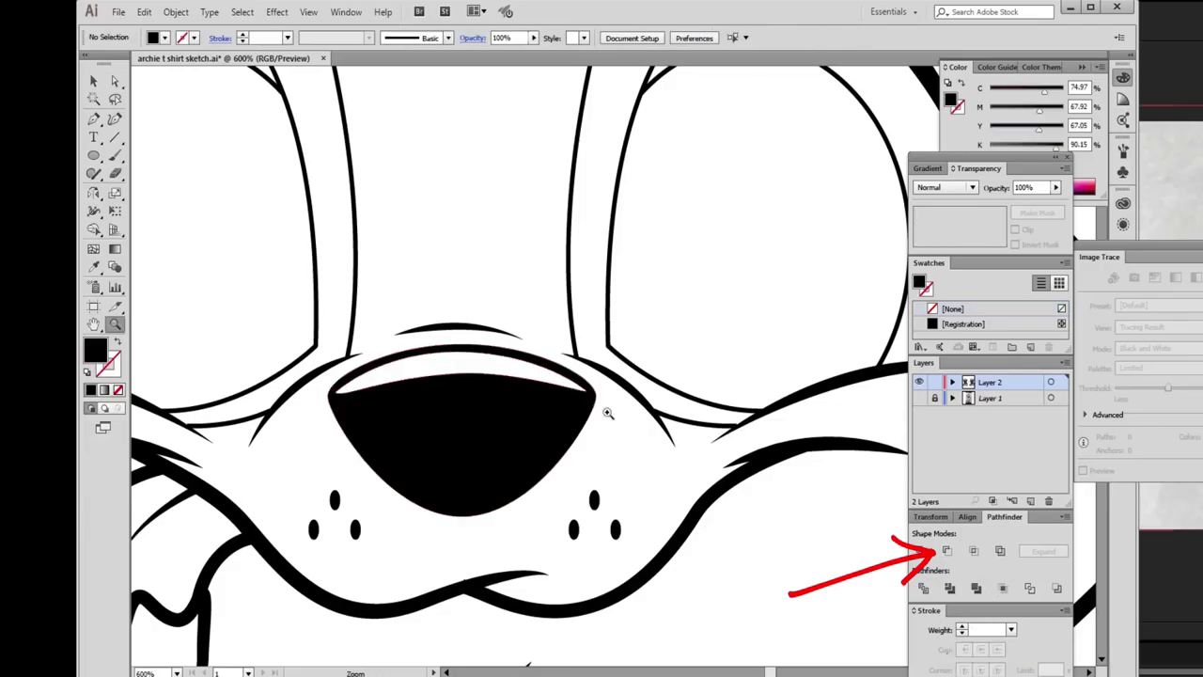
scroll(612, 411, down, 2)
key(z)
click(646, 355)
click(646, 355)
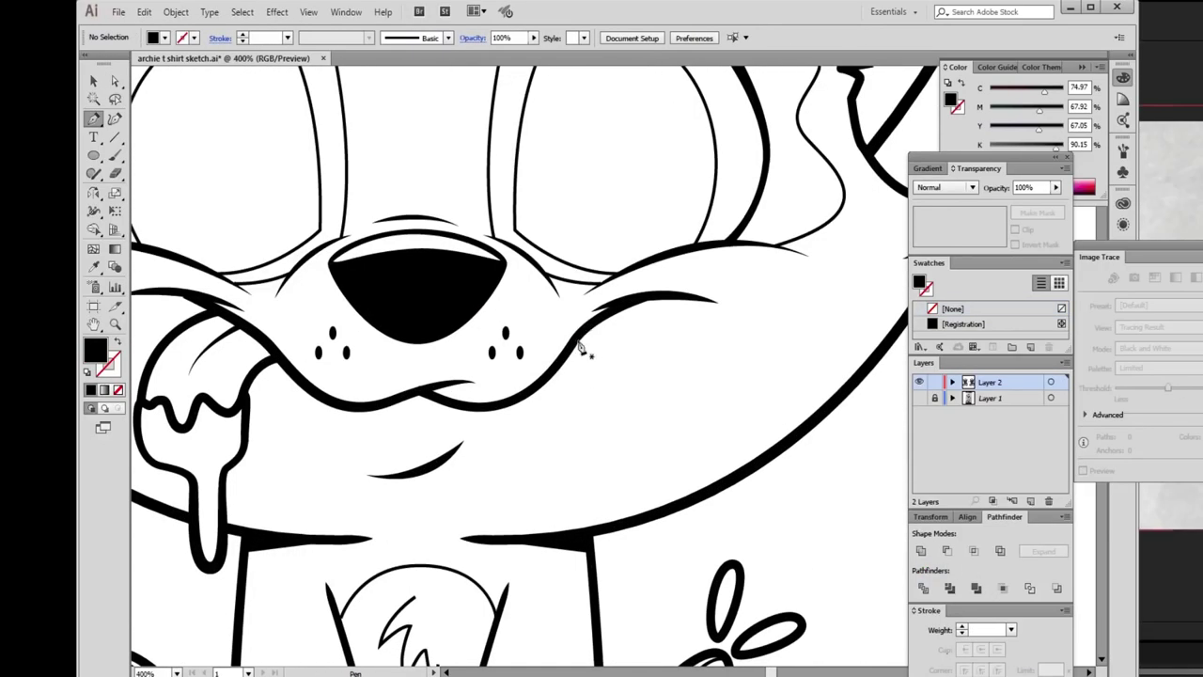
key(p)
click(575, 344)
click(613, 357)
click(607, 315)
key(ctrl+shift+a)
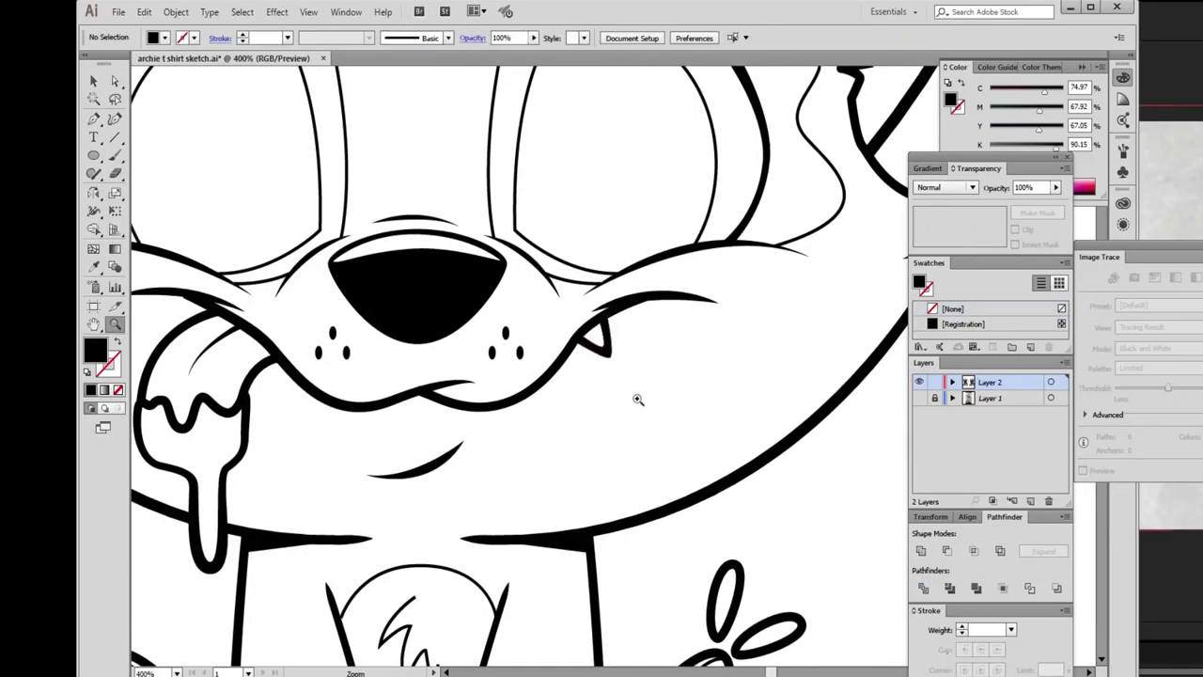
key(z)
scroll(607, 485, down, 6)
scroll(669, 441, down, 3)
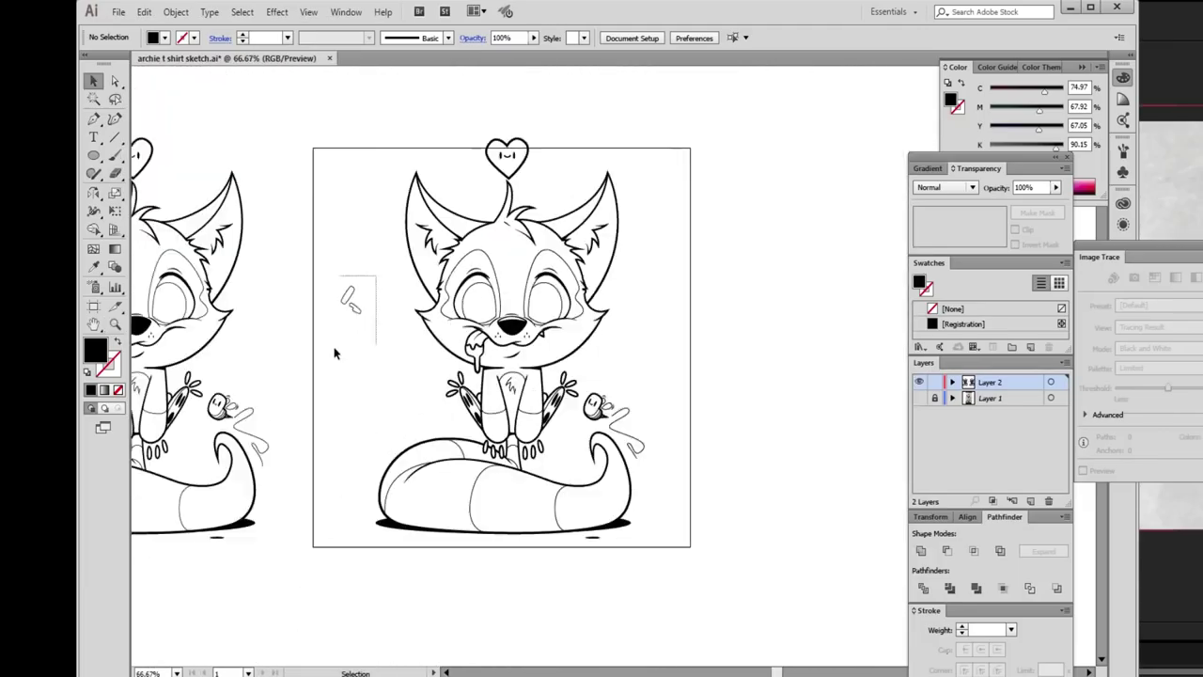
Resize the artboard to 8.97 by 11.92 in by dragging its edges.
ctrl+click(341, 296)
key(ctrl+shift+a)
key(shift+o)
drag(515, 278, 515, 252)
drag(374, 414, 406, 413)
drag(656, 413, 637, 413)
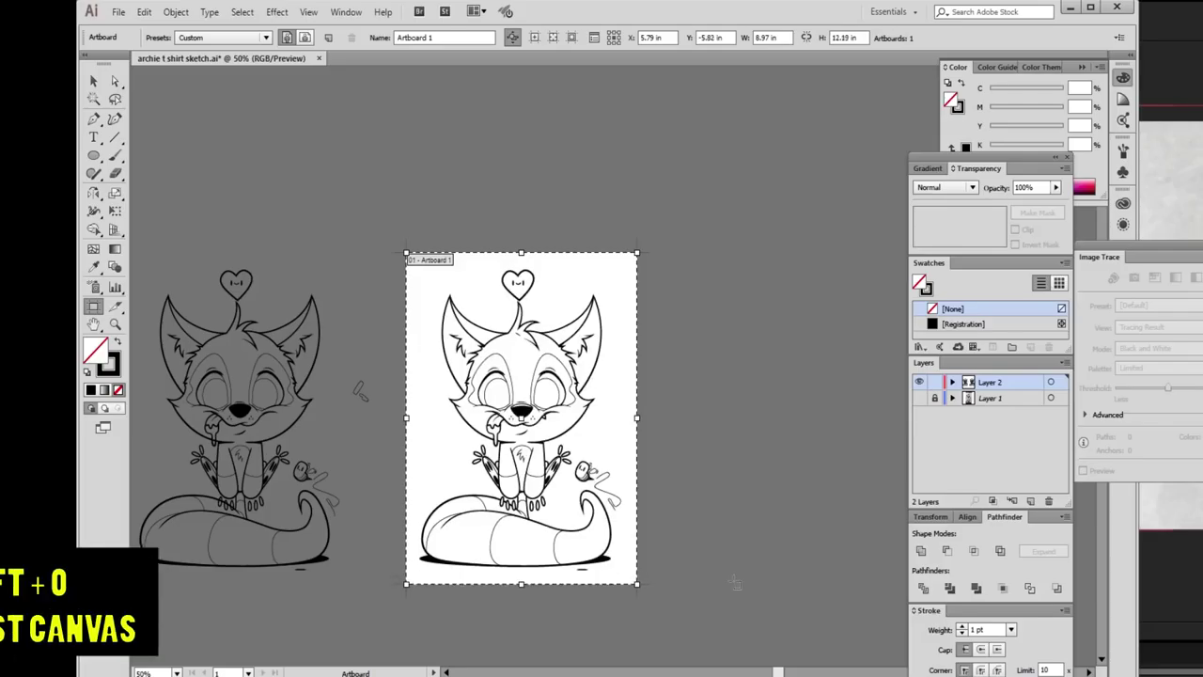
key(v)
Shift both foxes left and drag a copy of the middle fox onto the artboard.
scroll(357, 263, left, 4)
key(ctrl+a)
drag(562, 396, 280, 397)
click(322, 584)
drag(448, 425, 730, 426)
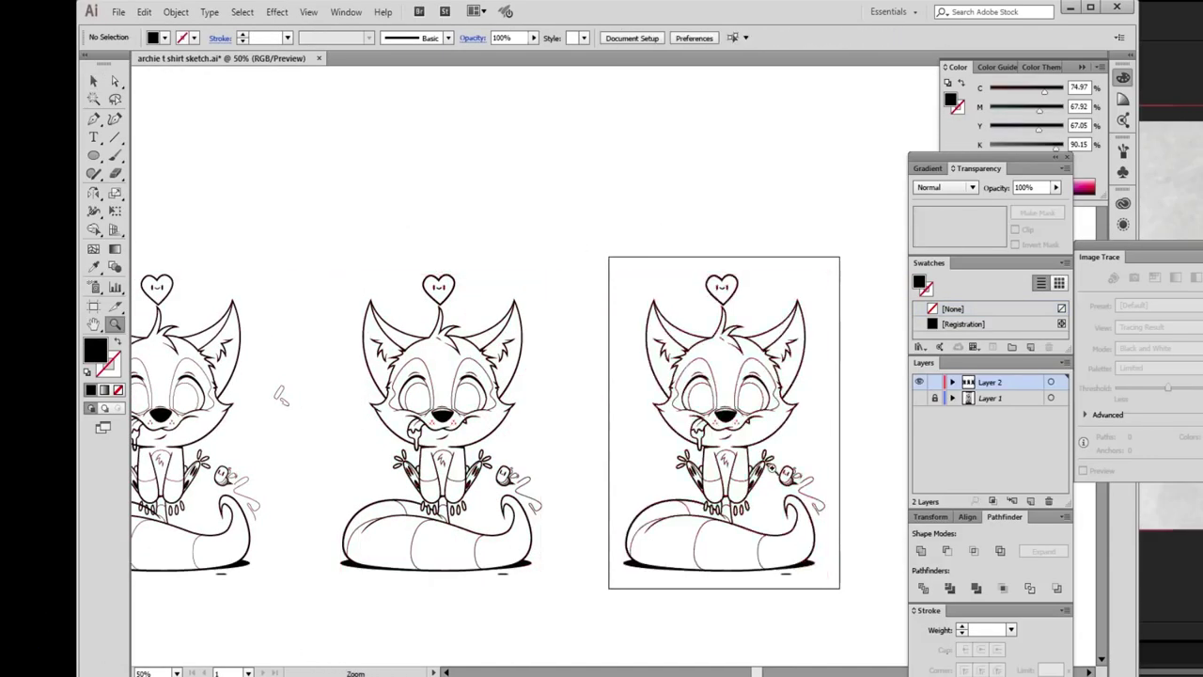
key(ctrl+=)
Expand the fox copy's strokes and unite the line pieces into one shape.
click(176, 11)
click(199, 173)
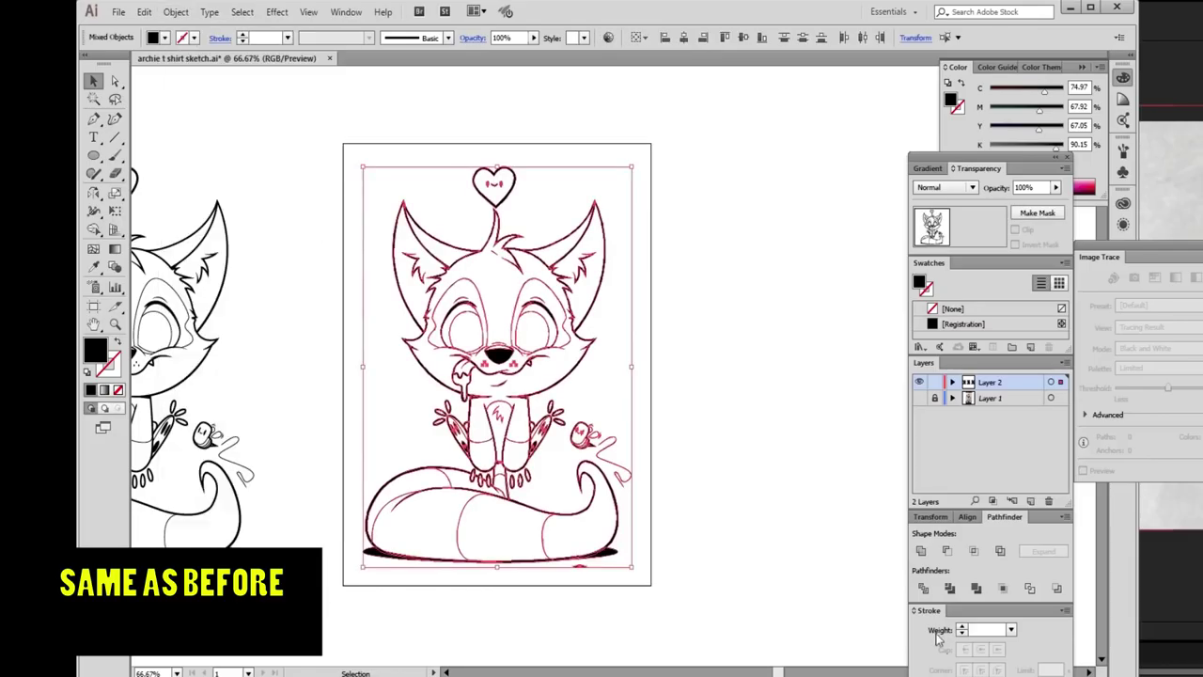
click(920, 555)
click(862, 551)
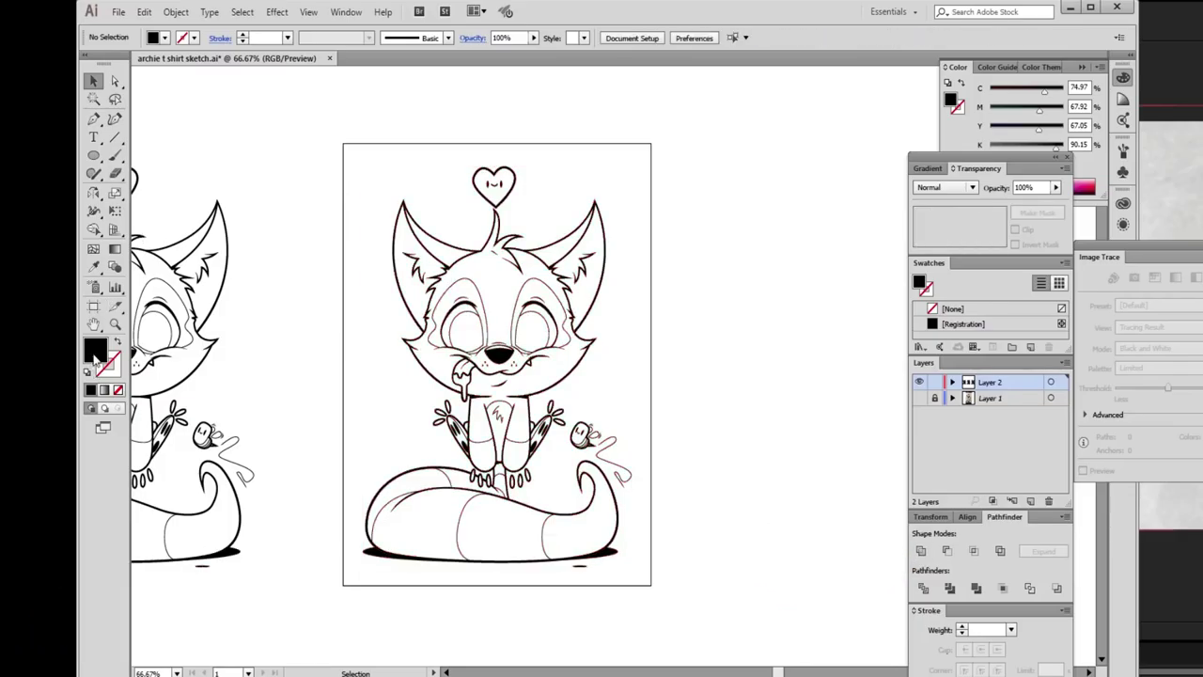
Set a pink fill and draw a large ellipse covering the artboard.
double_click(93, 363)
click(231, 432)
click(519, 420)
key(l)
drag(314, 126, 694, 647)
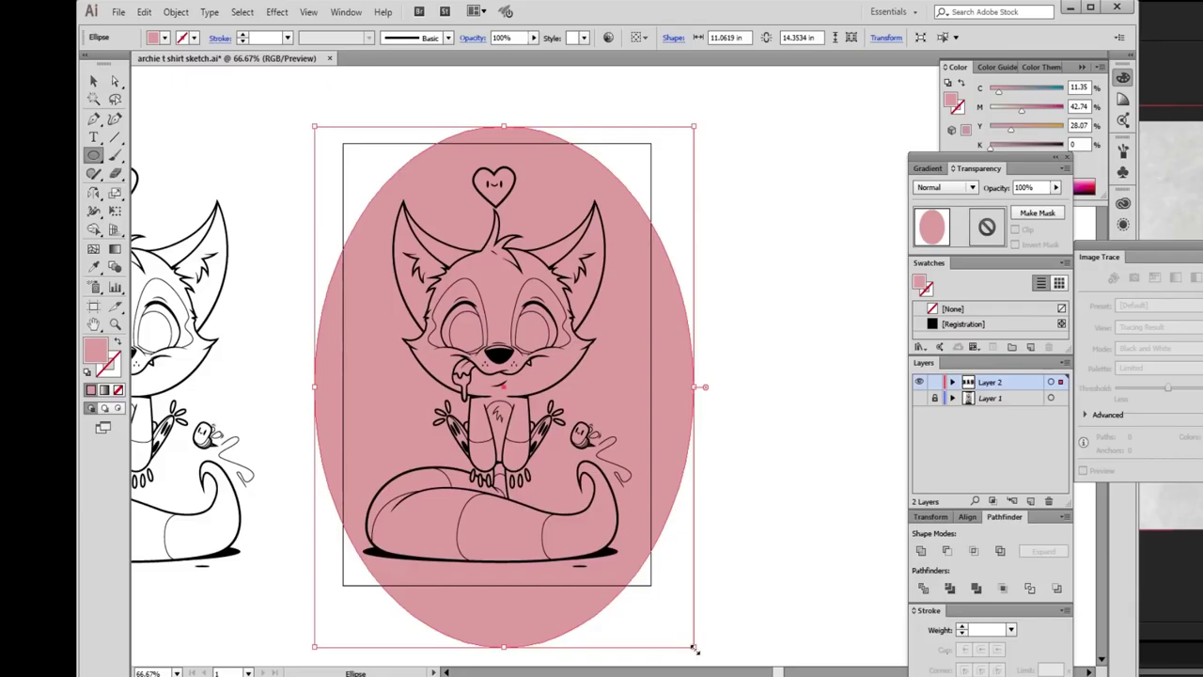
Direct-select the oval's outer part and delete it, leaving pink only inside the fox.
key(a)
click(660, 404)
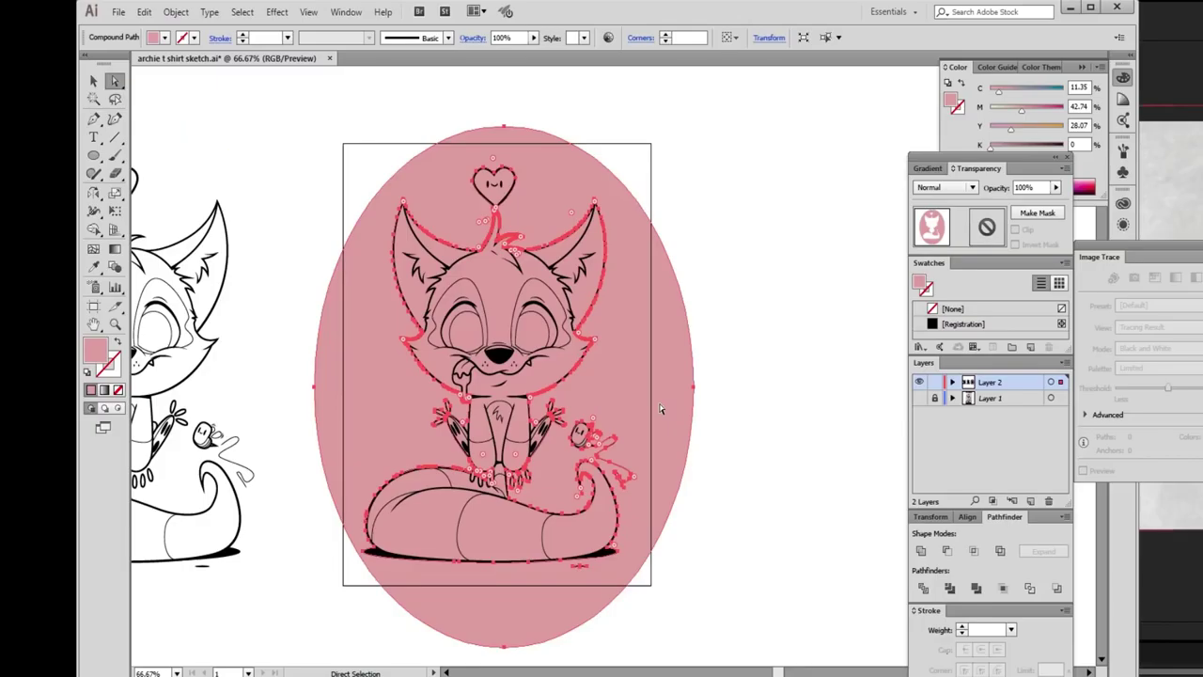
key(Delete)
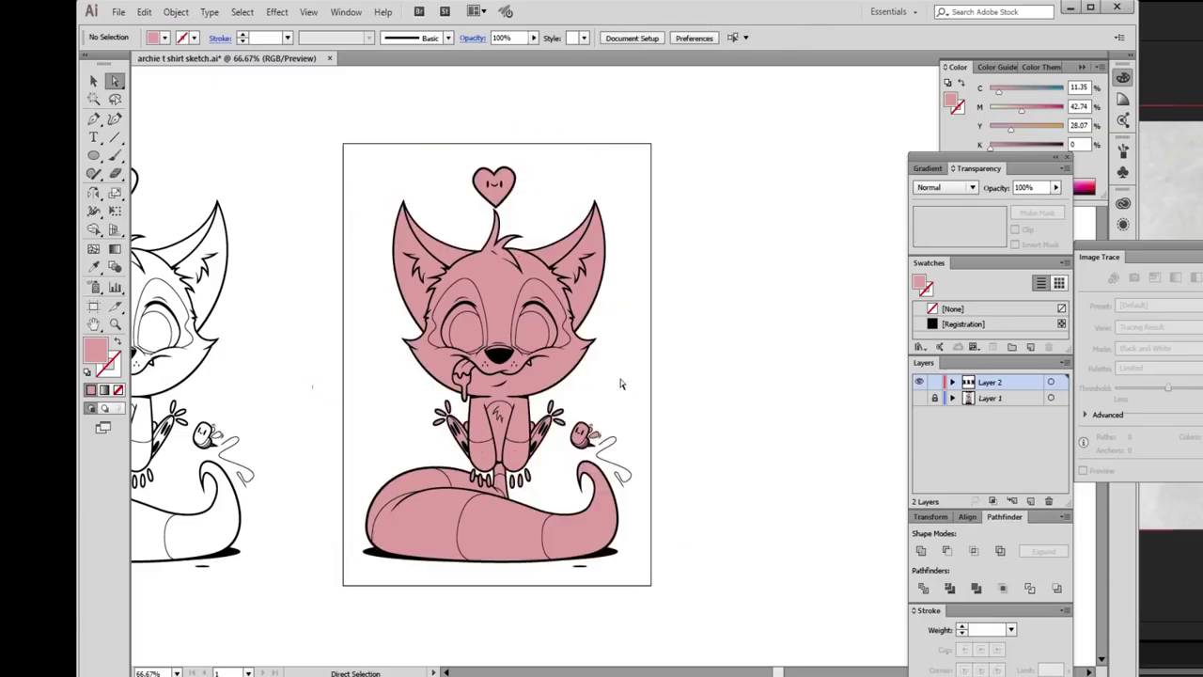
Select the fox's eye whites, mouth corner, both ear tufts and a paw claw.
key(z)
click(616, 378)
click(446, 337)
key(a)
click(571, 263)
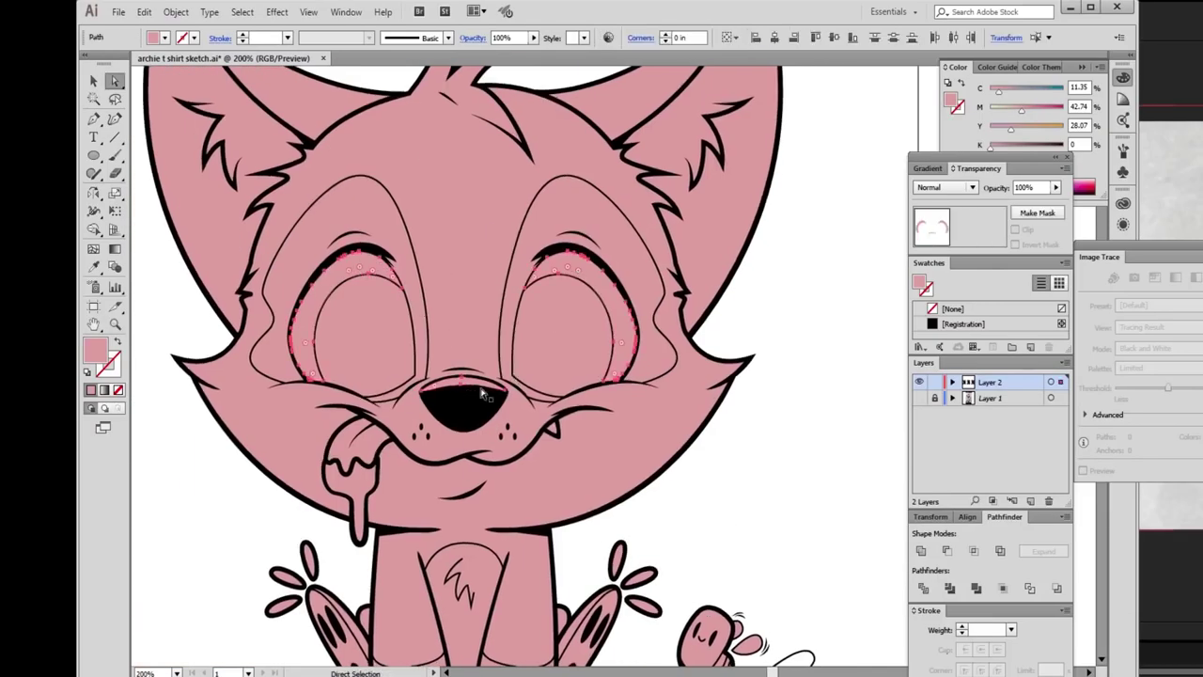
shift+click(552, 429)
shift+click(710, 127)
shift+click(202, 132)
scroll(207, 188, down, 3)
shift+click(259, 387)
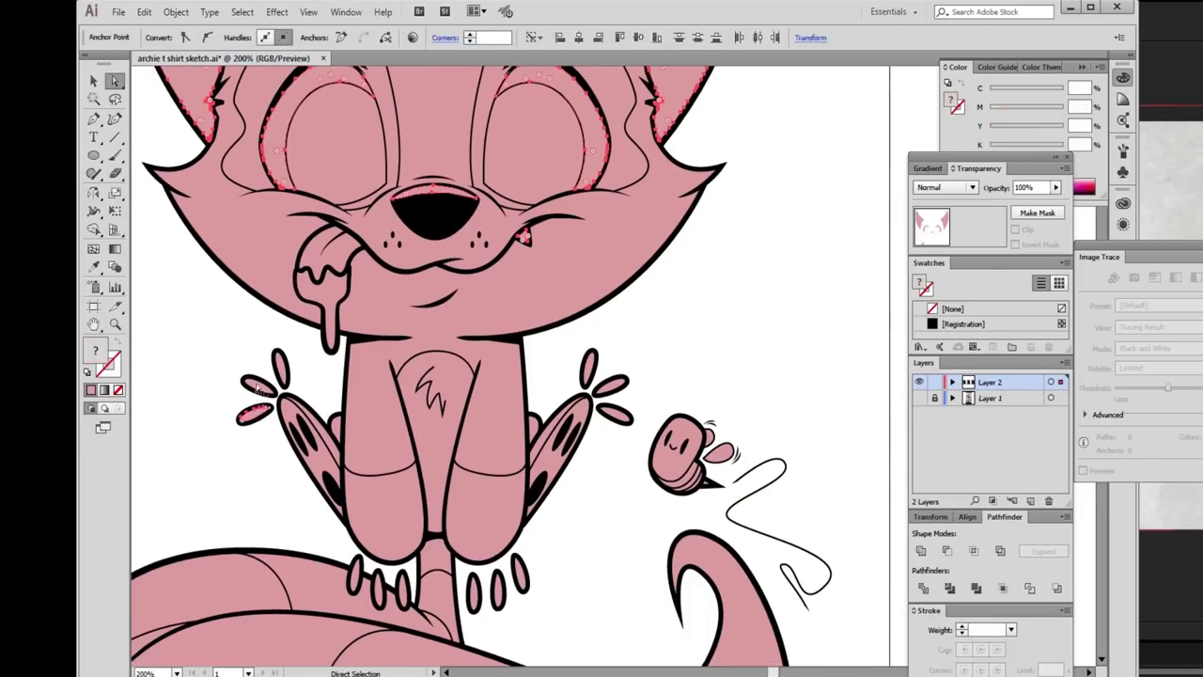
Add the remaining paw claws, the other eye white and another inner area to the selection.
key(z)
click(399, 379)
key(a)
shift+click(289, 371)
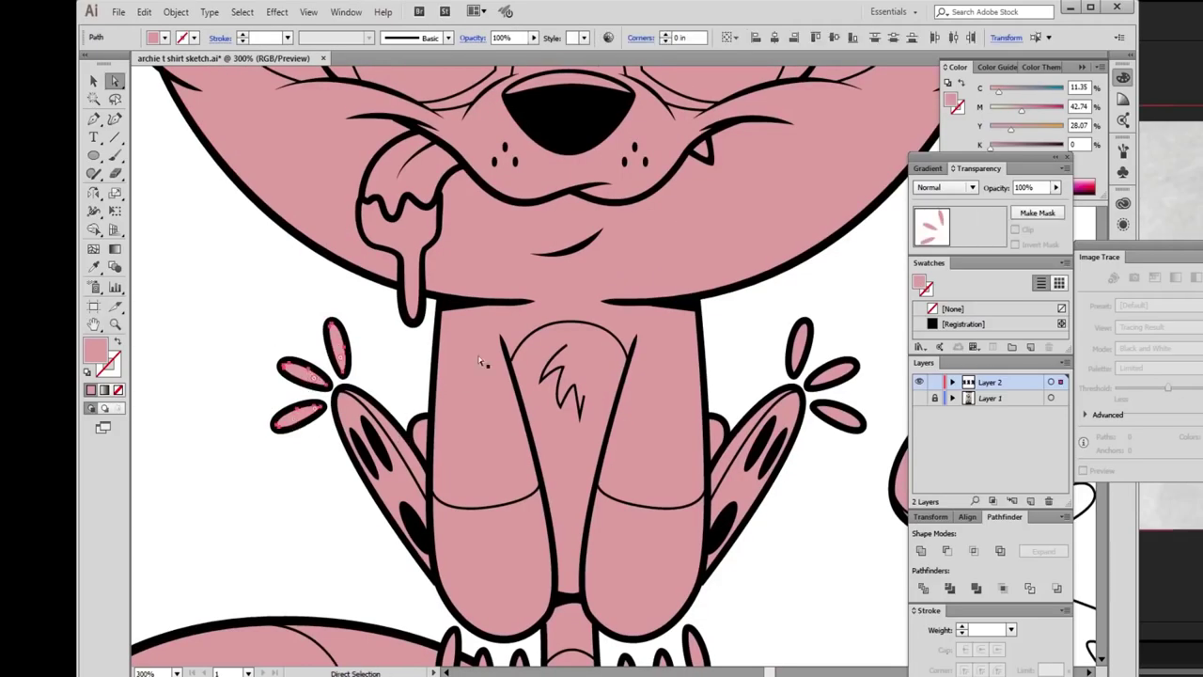
scroll(564, 376, up, 5)
shift+click(337, 208)
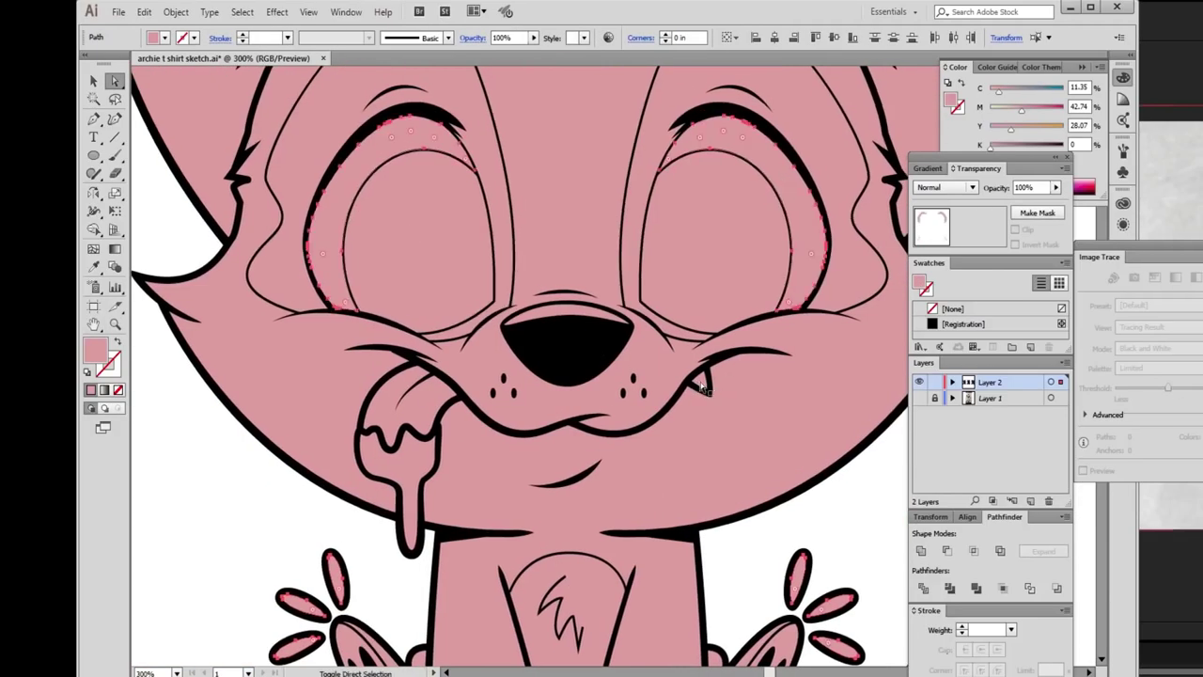
scroll(577, 316, up, 4)
shift+click(754, 371)
Add the piece between the feet and the bee's wing, then fill everything white.
scroll(658, 366, down, 12)
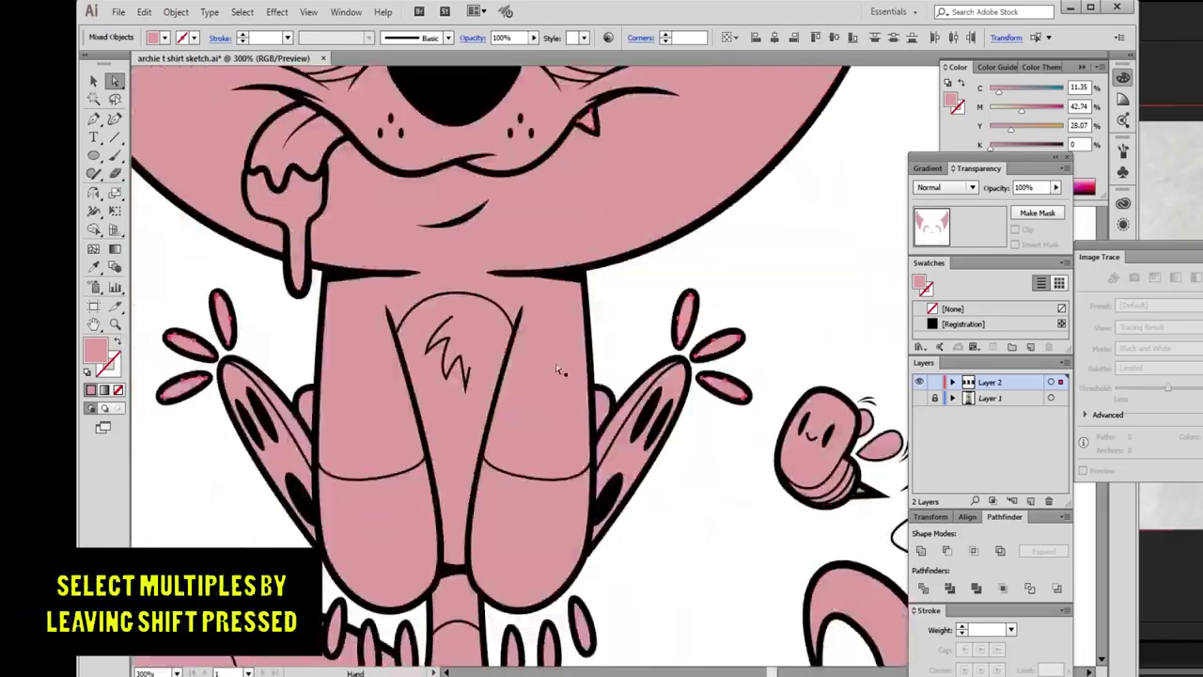
scroll(510, 399, down, 5)
scroll(351, 461, up, 4)
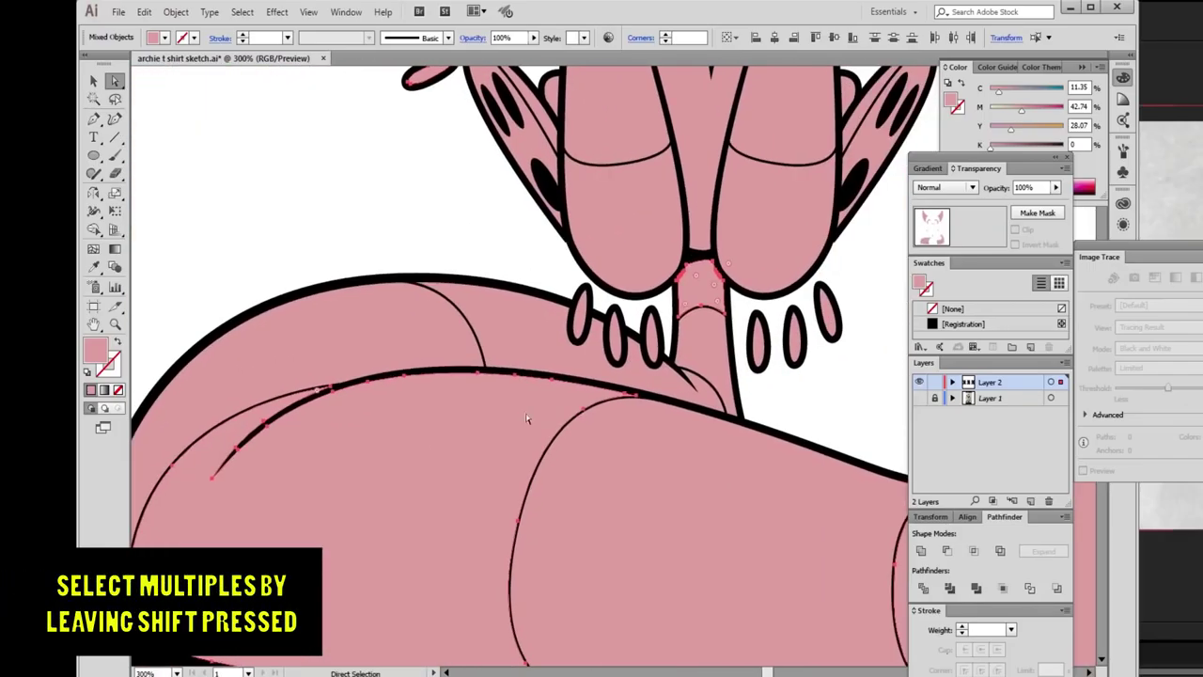
shift+click(633, 406)
scroll(633, 406, down, 5)
scroll(601, 479, up, 6)
shift+click(575, 462)
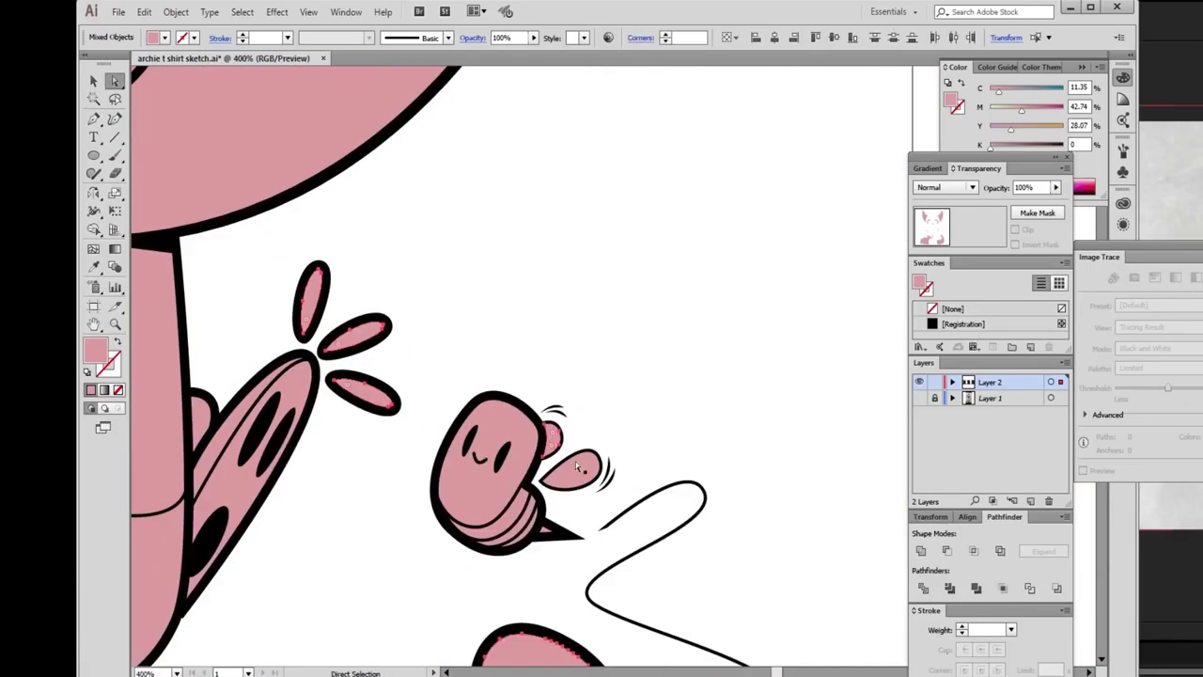
double_click(96, 350)
click(519, 421)
scroll(591, 339, down, 5)
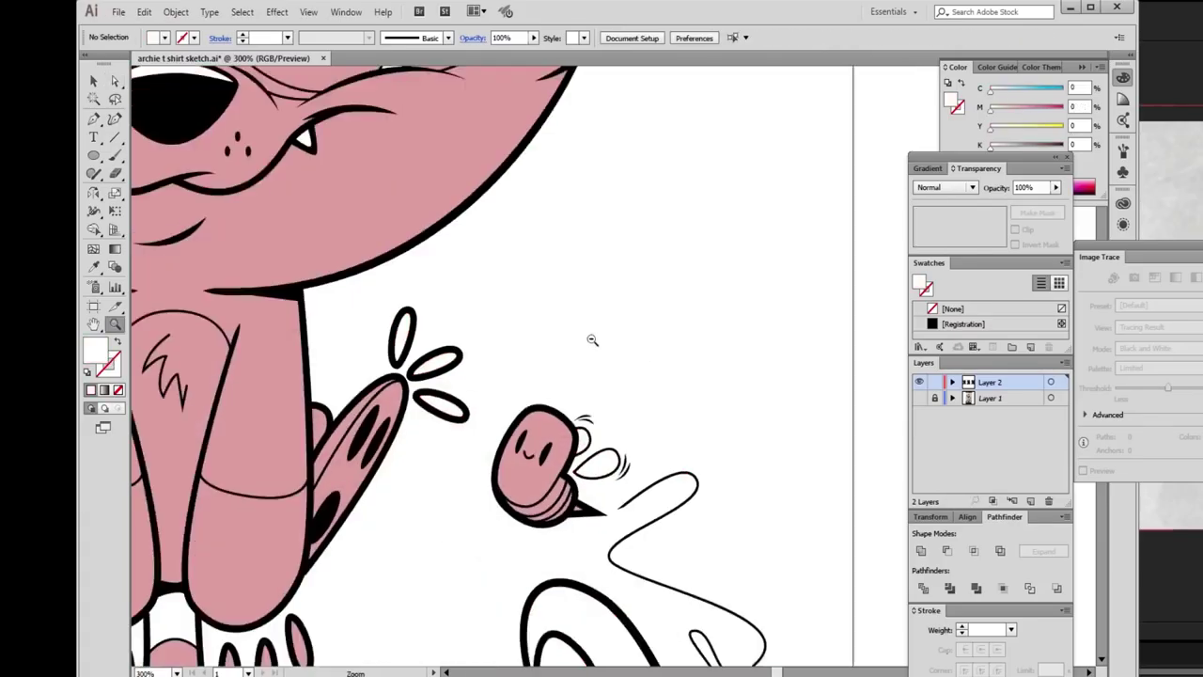
Select the shading shapes around the eyes and open the fill Color Picker for them.
key(ctrl+shift+a)
click(577, 306)
key(a)
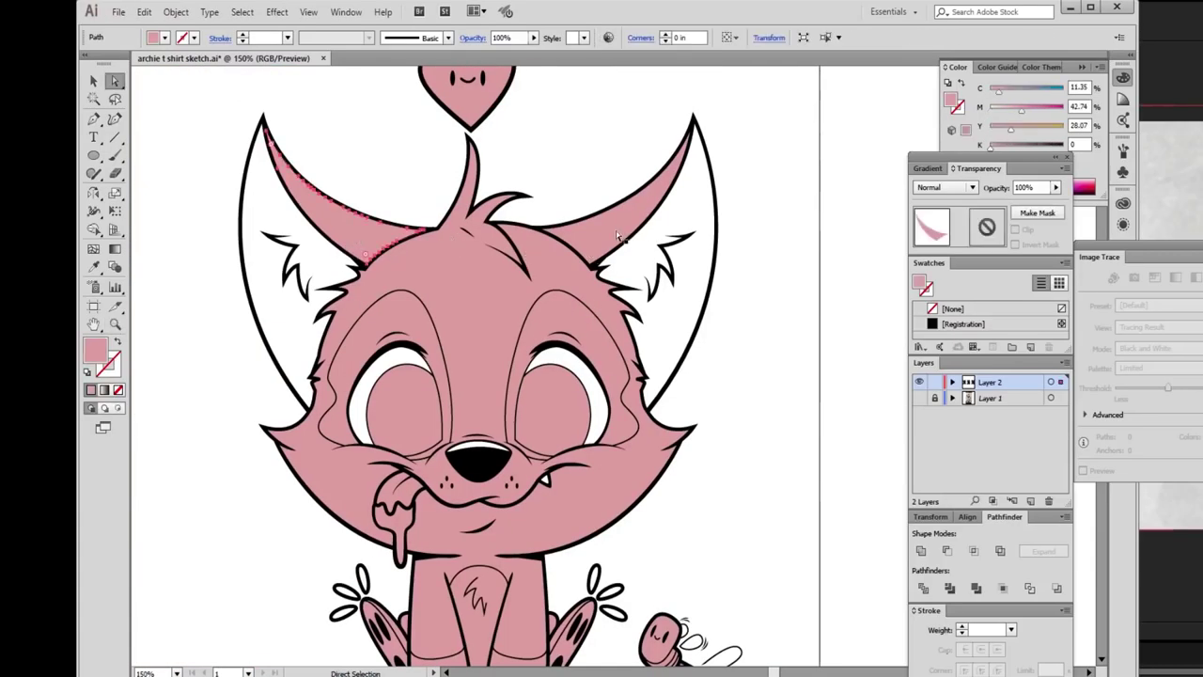
click(616, 231)
scroll(393, 467, down, 3)
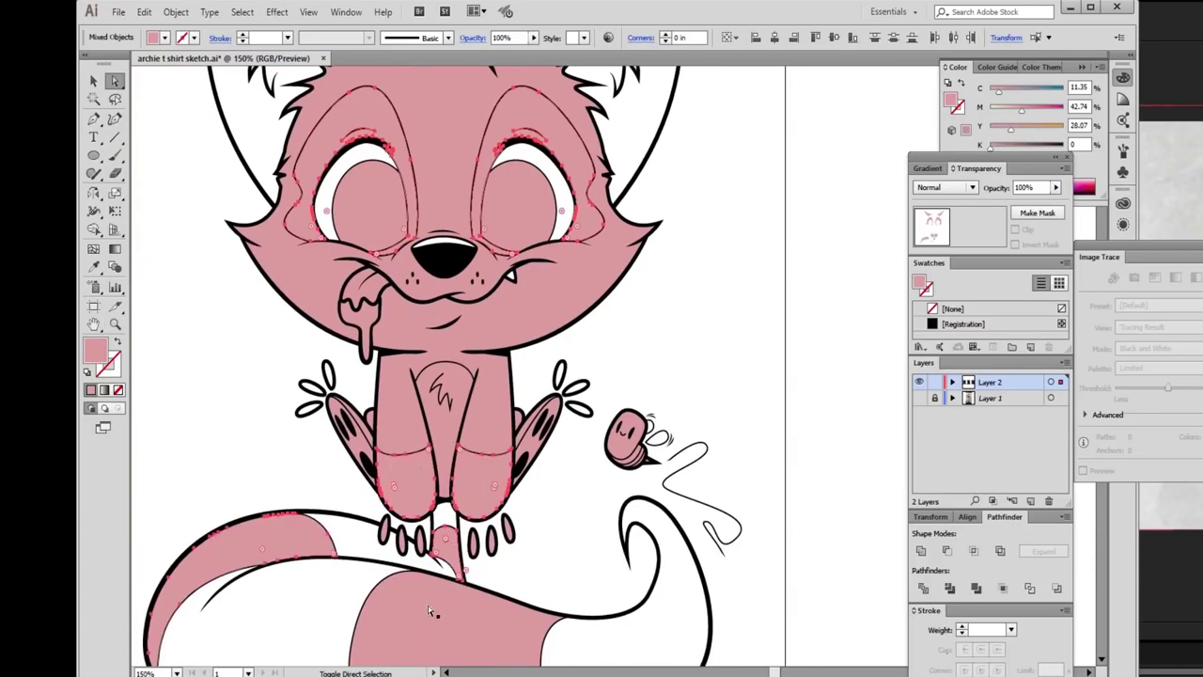
key(ctrl+plus)
key(ctrl+plus)
double_click(107, 361)
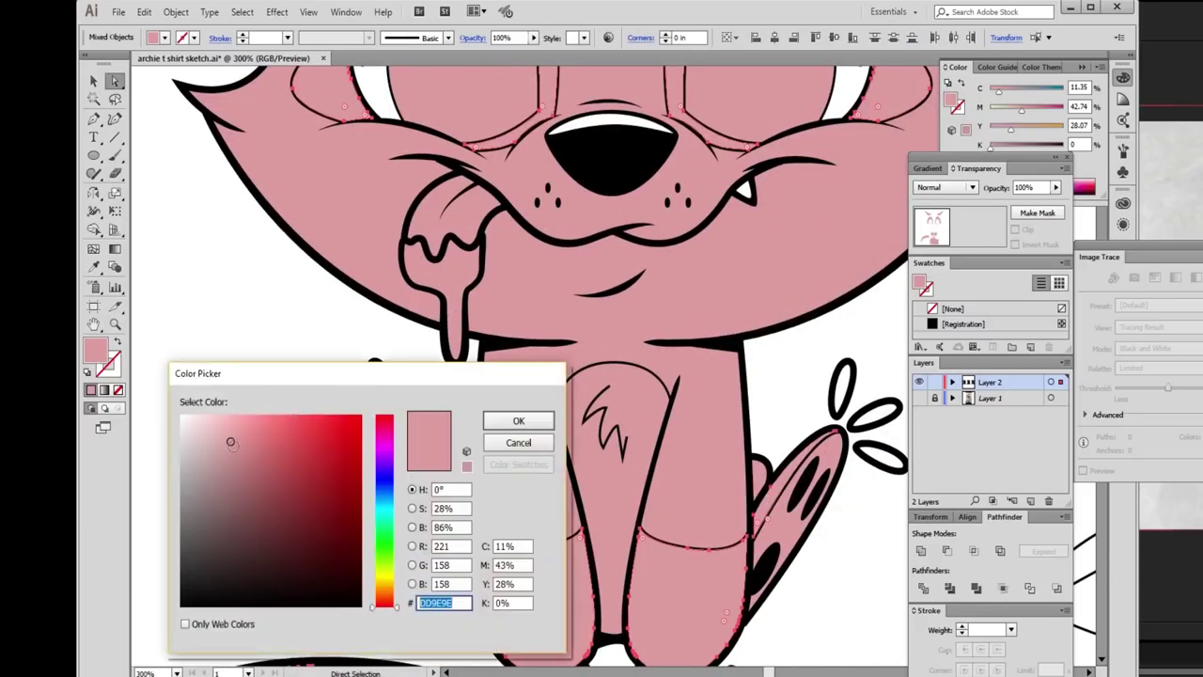
Give the eye-shading shapes a darker rose fill.
click(517, 420)
double_click(96, 350)
click(513, 420)
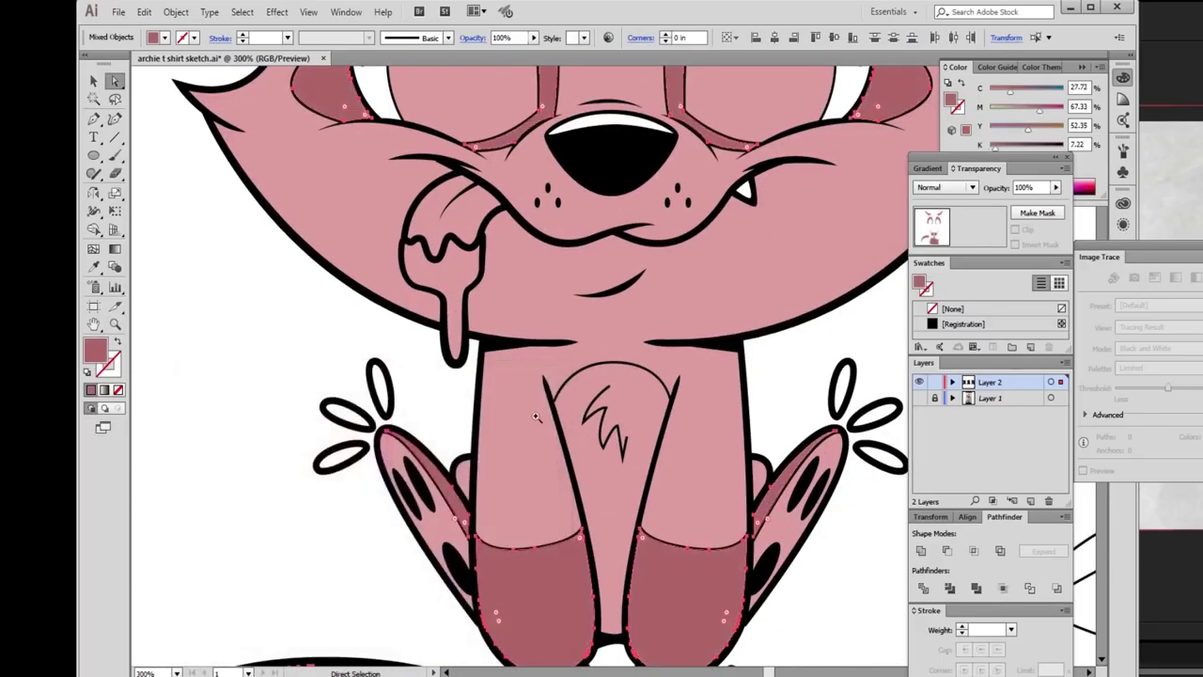
key(ctrl+shift+a)
key(ctrl+1)
key(ctrl+plus)
key(ctrl+plus)
key(ctrl+plus)
key(ctrl+z)
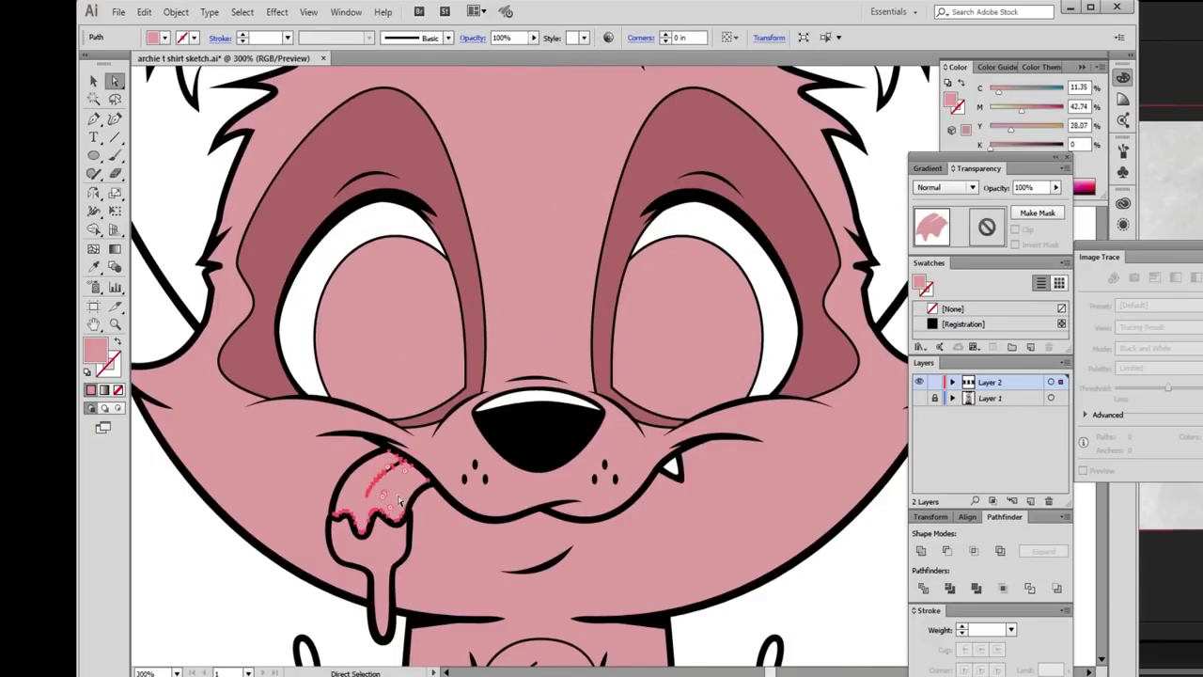
double_click(96, 350)
key(Return)
key(ctrl+shift+a)
key(ctrl+1)
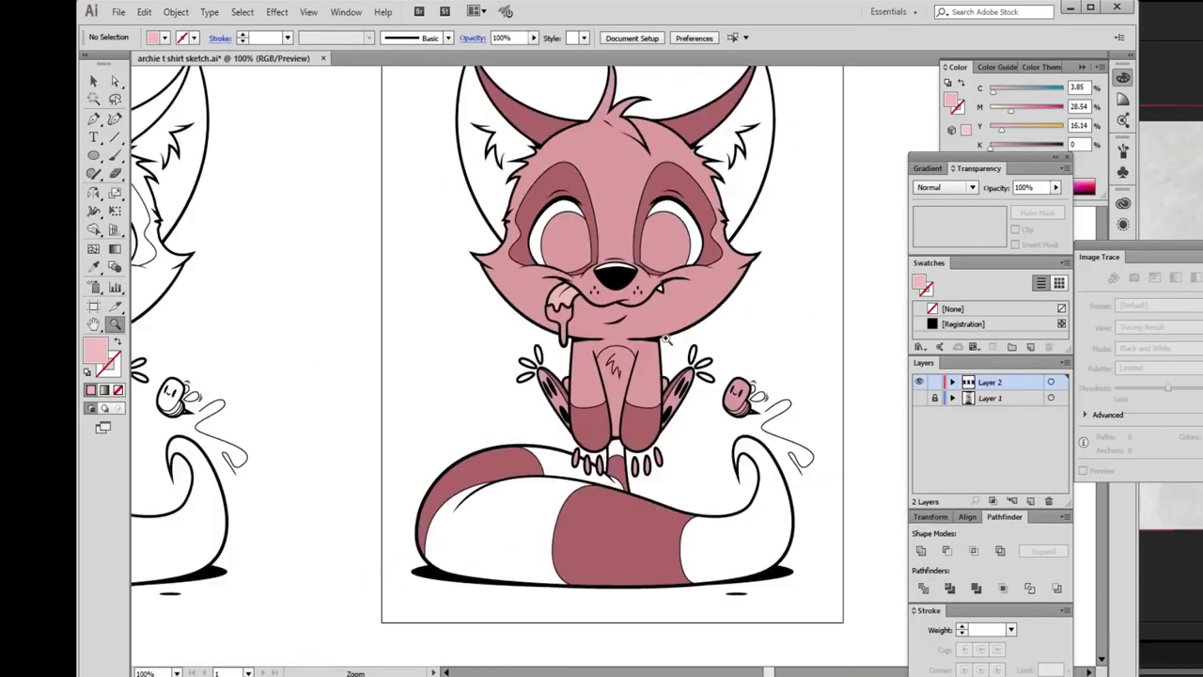
key(ctrl+plus)
key(ctrl+plus)
Select all shapes sharing the body's pink fill and change them to a lighter pink.
click(481, 484)
click(242, 11)
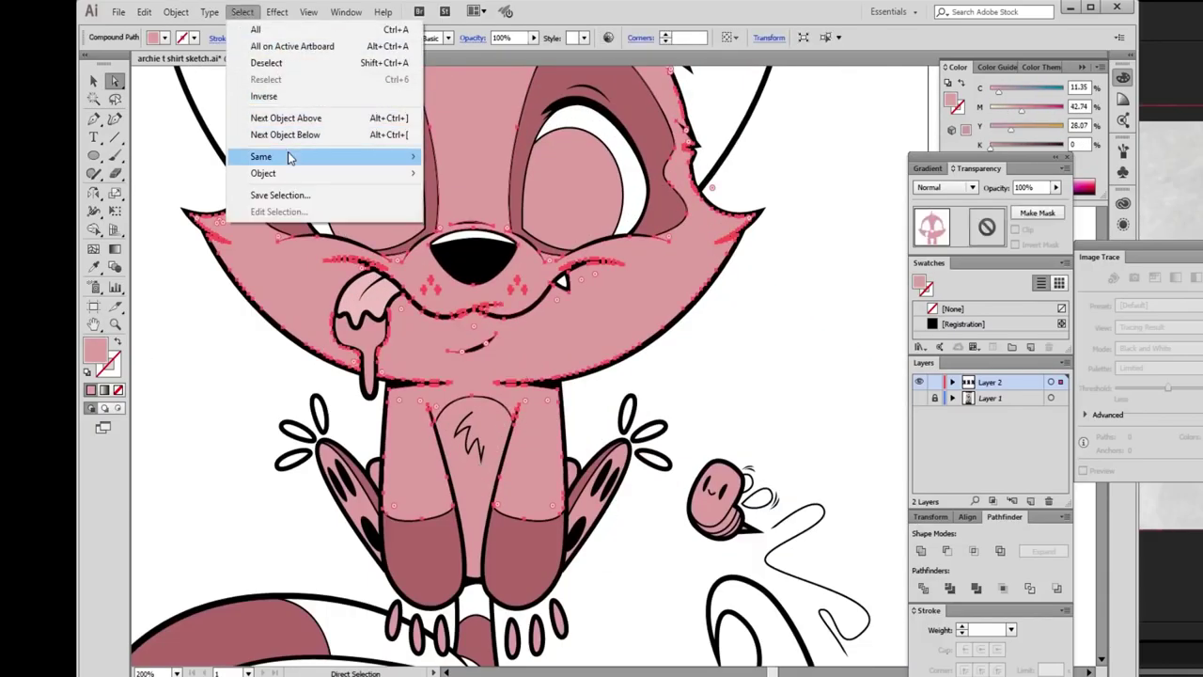
mouse_move(291, 153)
click(141, 226)
double_click(96, 350)
click(220, 430)
click(499, 421)
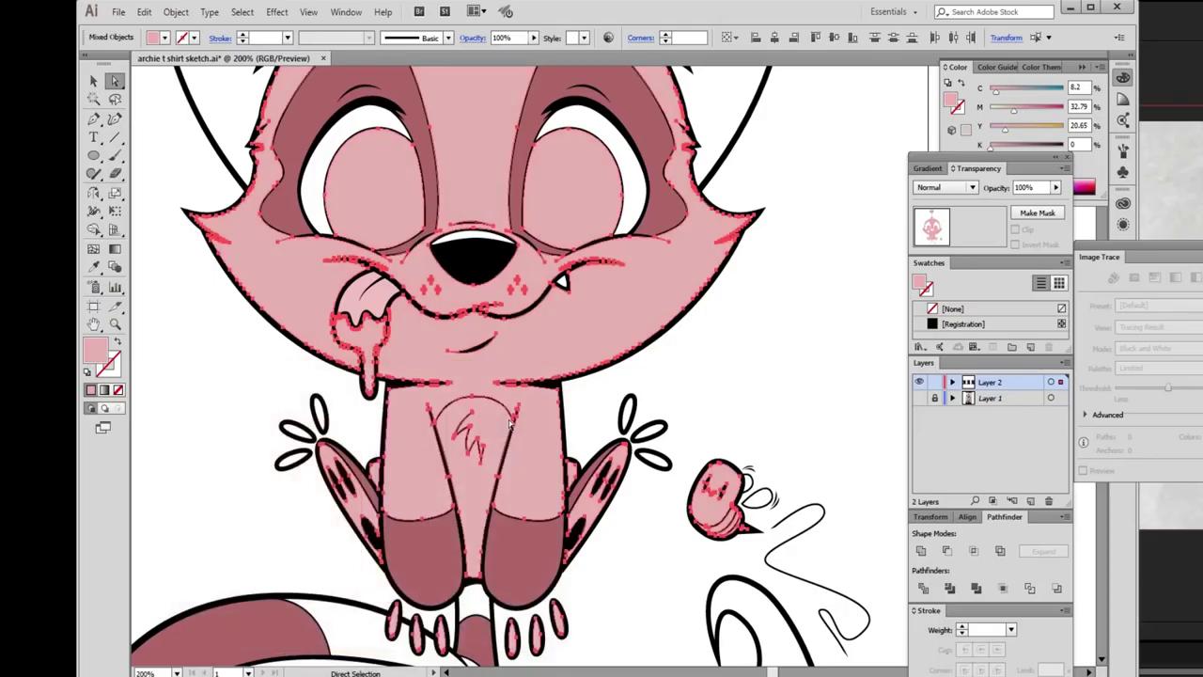
double_click(96, 352)
click(203, 436)
key(Return)
scroll(482, 423, up, 3)
scroll(482, 423, down, 5)
scroll(482, 423, up, 3)
Start drawing a highlight shape beside the nose with the Pen tool.
click(482, 522)
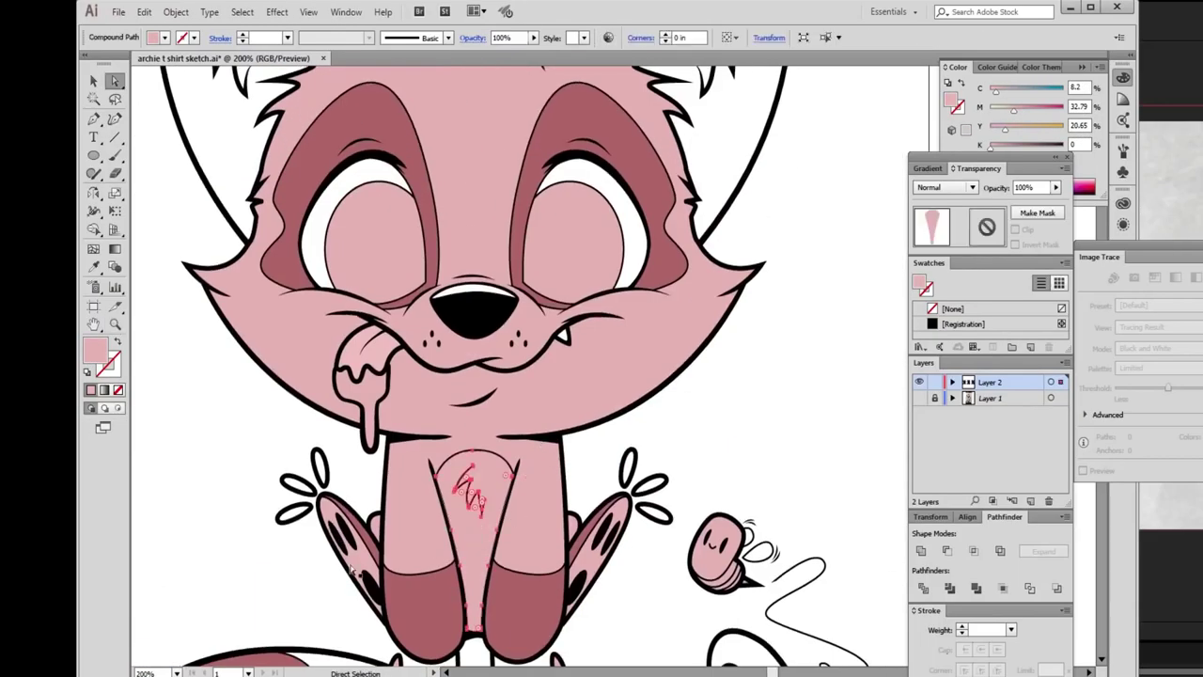
key(ctrl+=)
key(ctrl+=)
key(p)
click(388, 450)
click(468, 423)
click(464, 507)
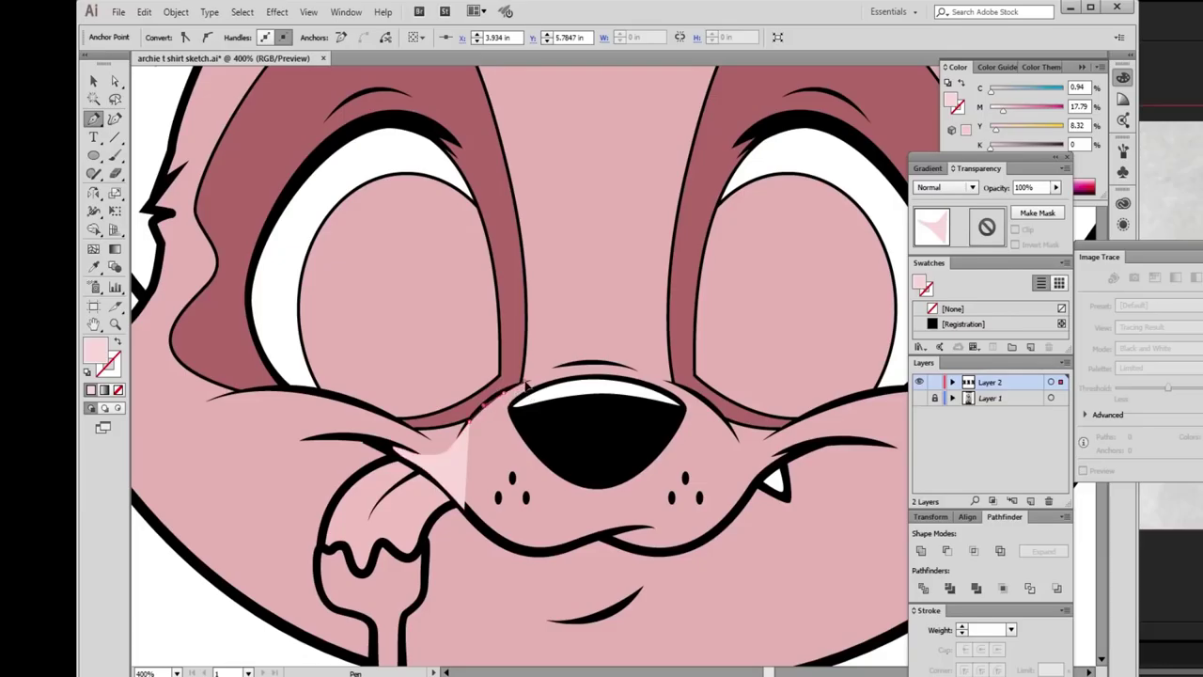
Trace a muzzle shape around the nose, out to the right cheek and along the bottom lip.
drag(623, 366, 624, 367)
click(713, 407)
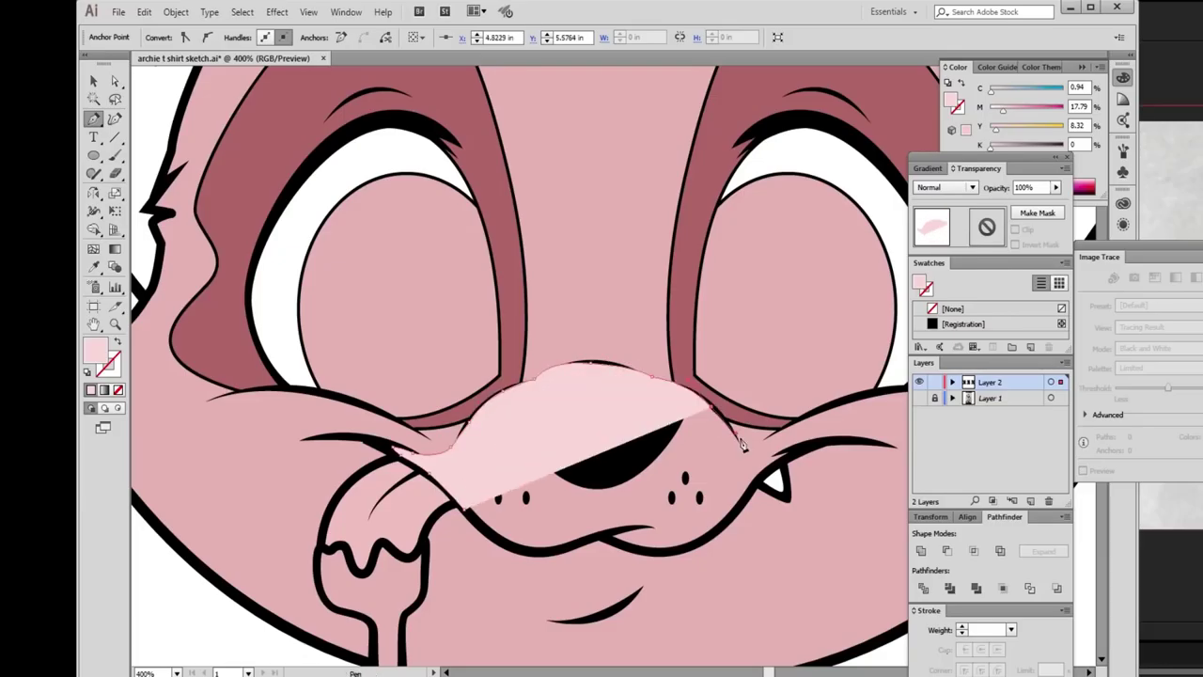
drag(766, 444, 792, 465)
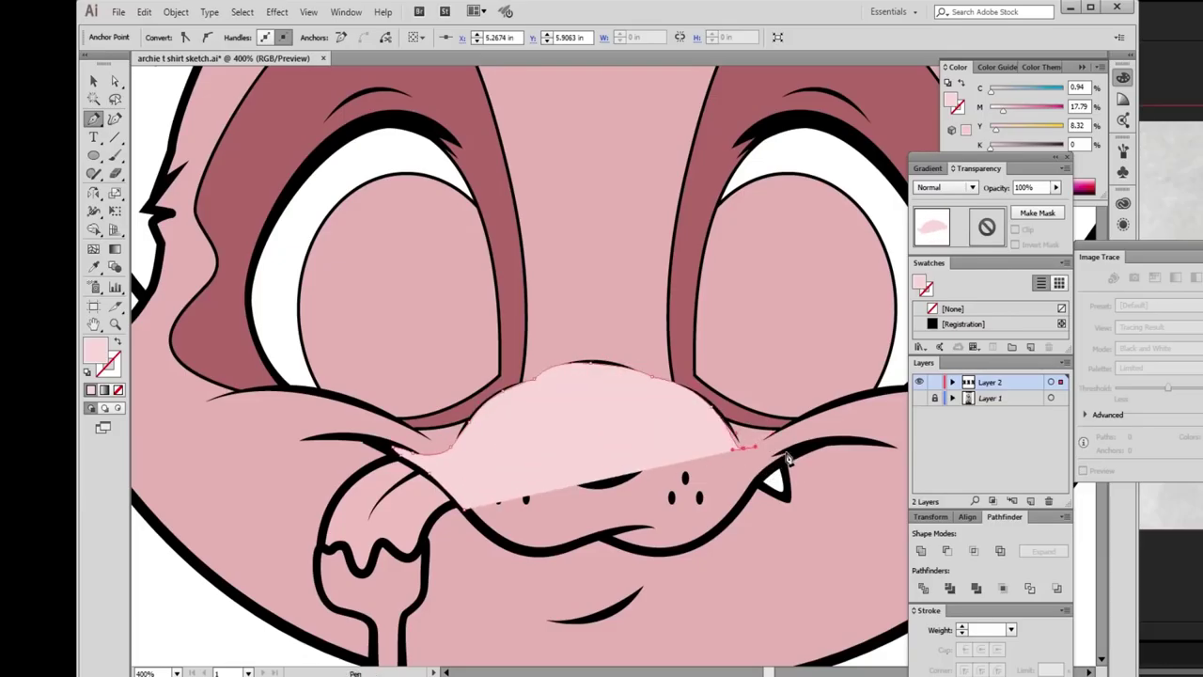
click(797, 450)
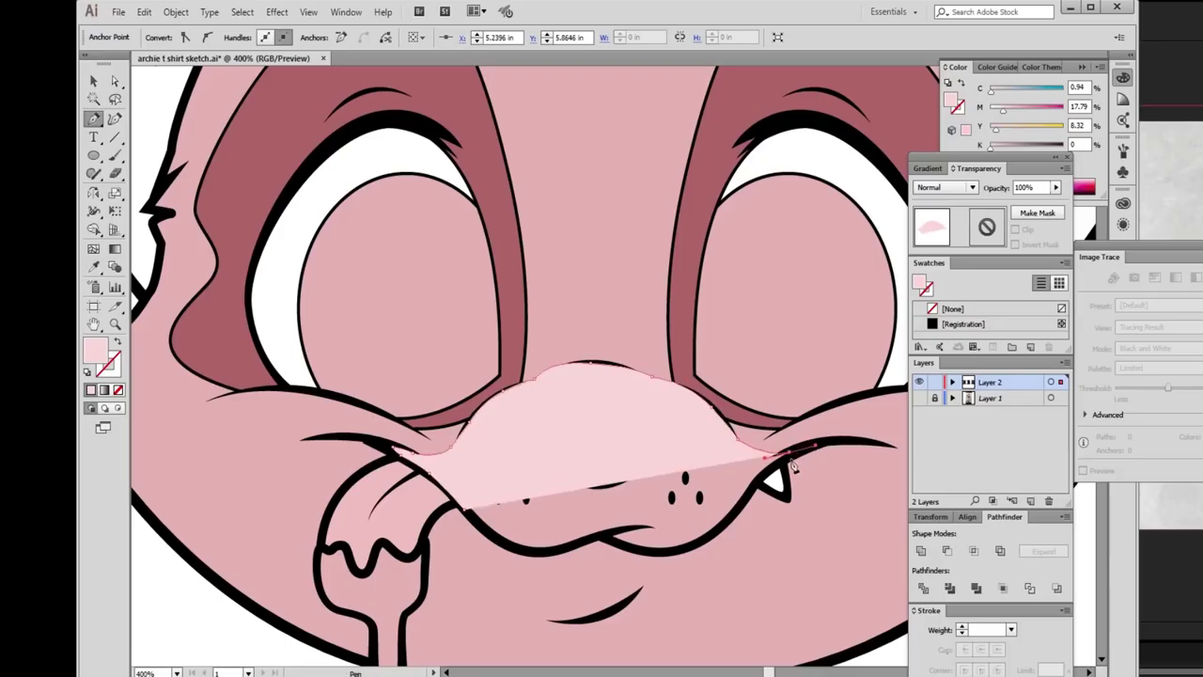
click(693, 551)
click(625, 554)
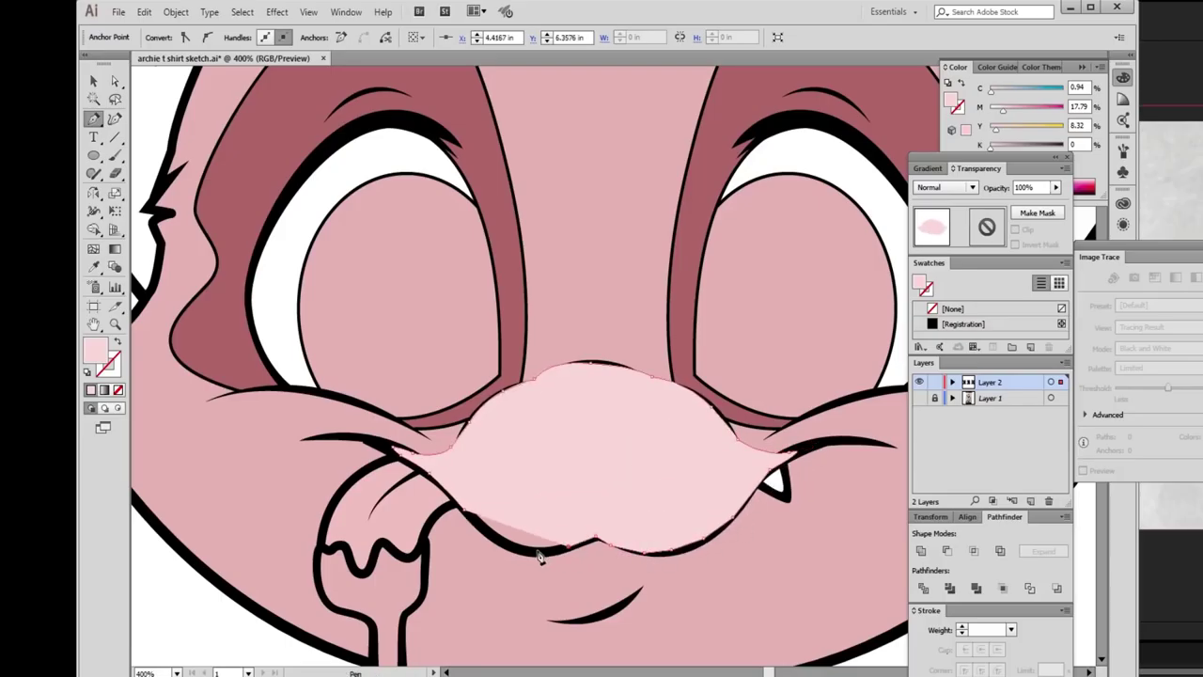
Cut the muzzle shape and paste it back in beneath the line art.
key(ctrl+x)
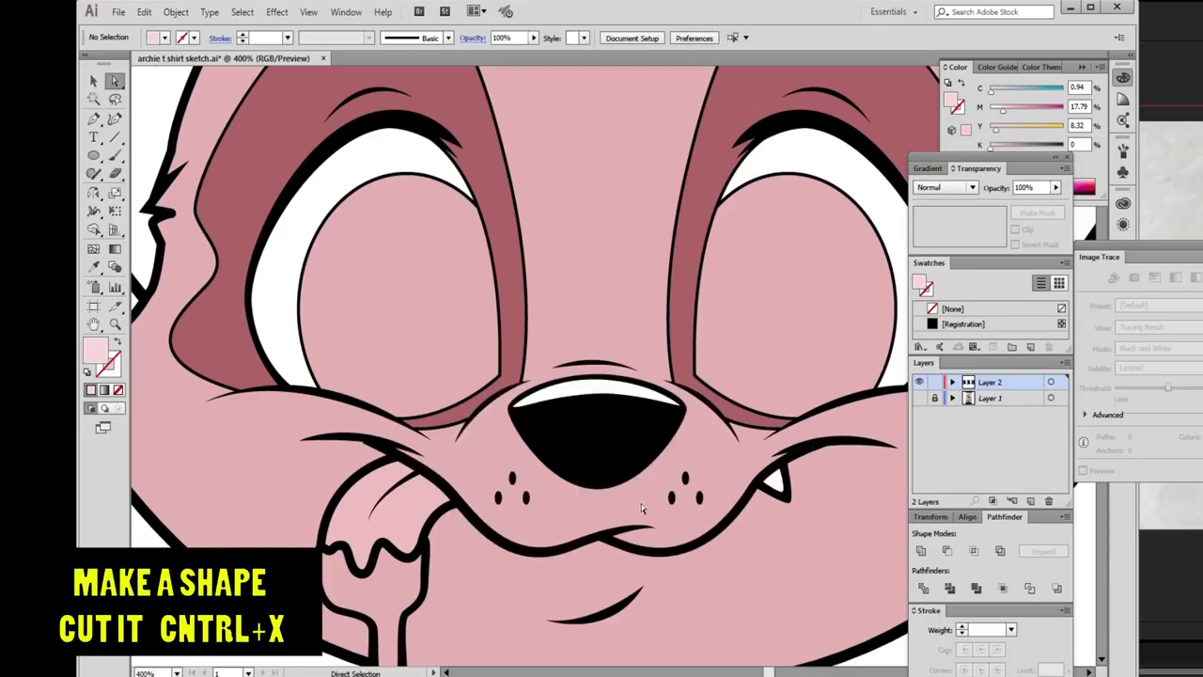
alt+click(668, 404)
key(ctrl+equal)
key(ctrl+f)
drag(736, 527, 603, 429)
Change the bee's head fill from pink to pale yellow.
click(602, 429)
ctrl+click(393, 508)
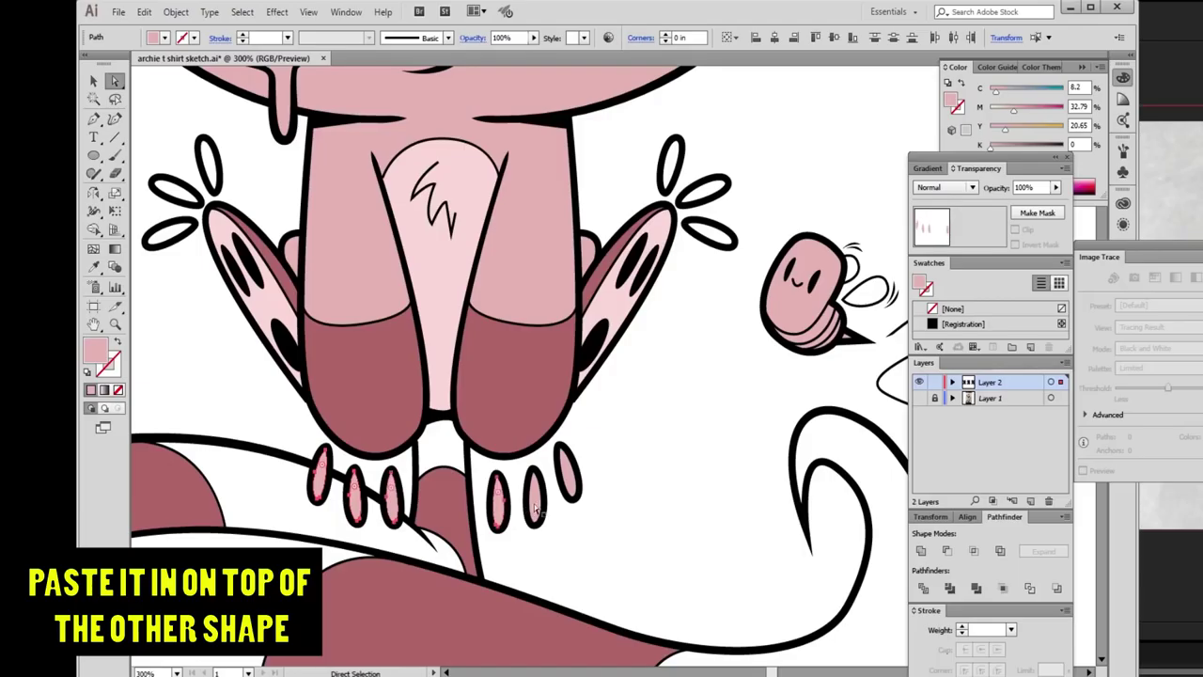
key(ctrl+equal)
key(ctrl+equal)
key(ctrl+equal)
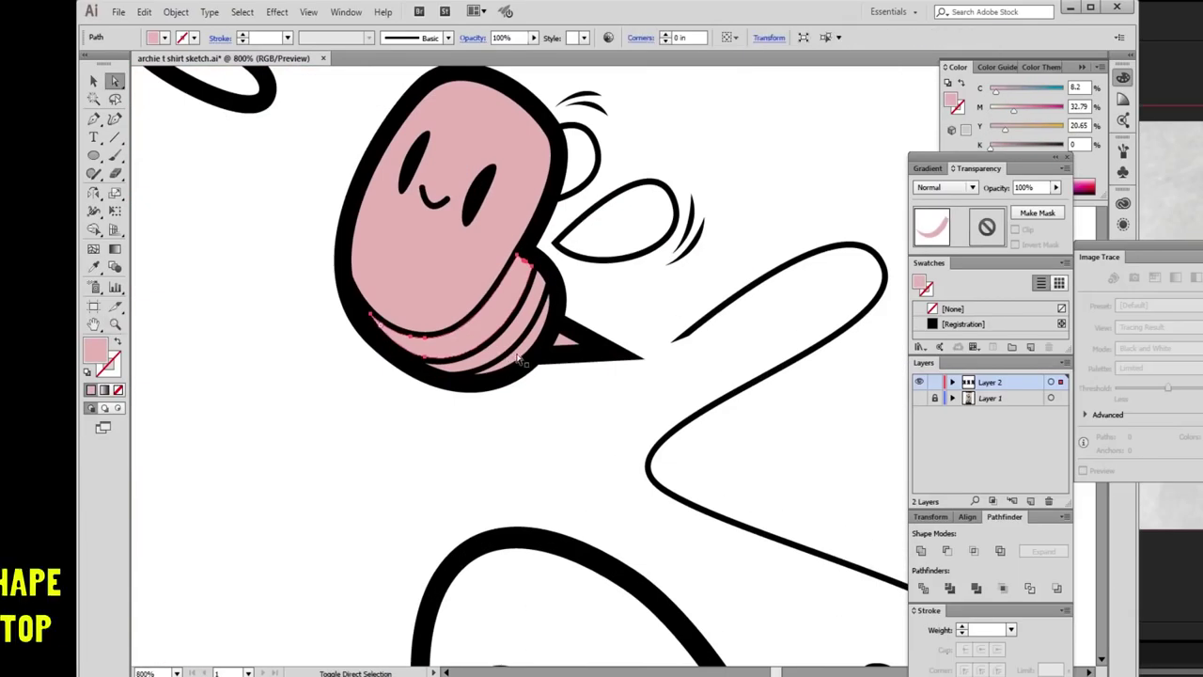
click(451, 235)
double_click(98, 350)
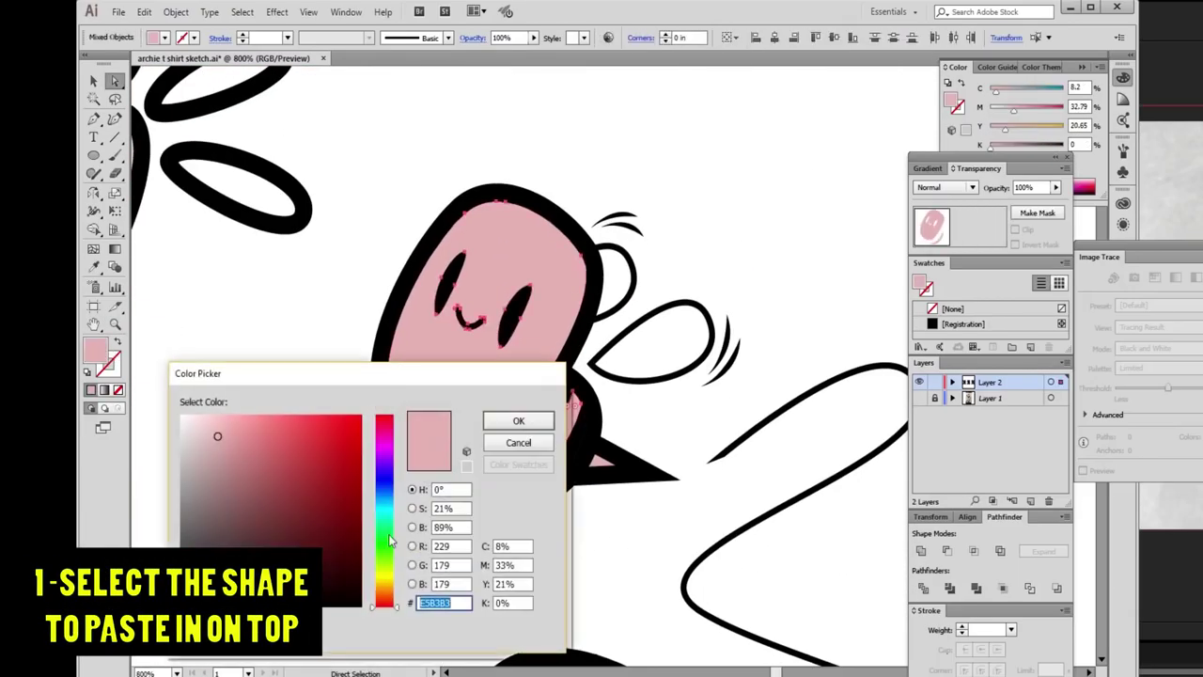
click(385, 575)
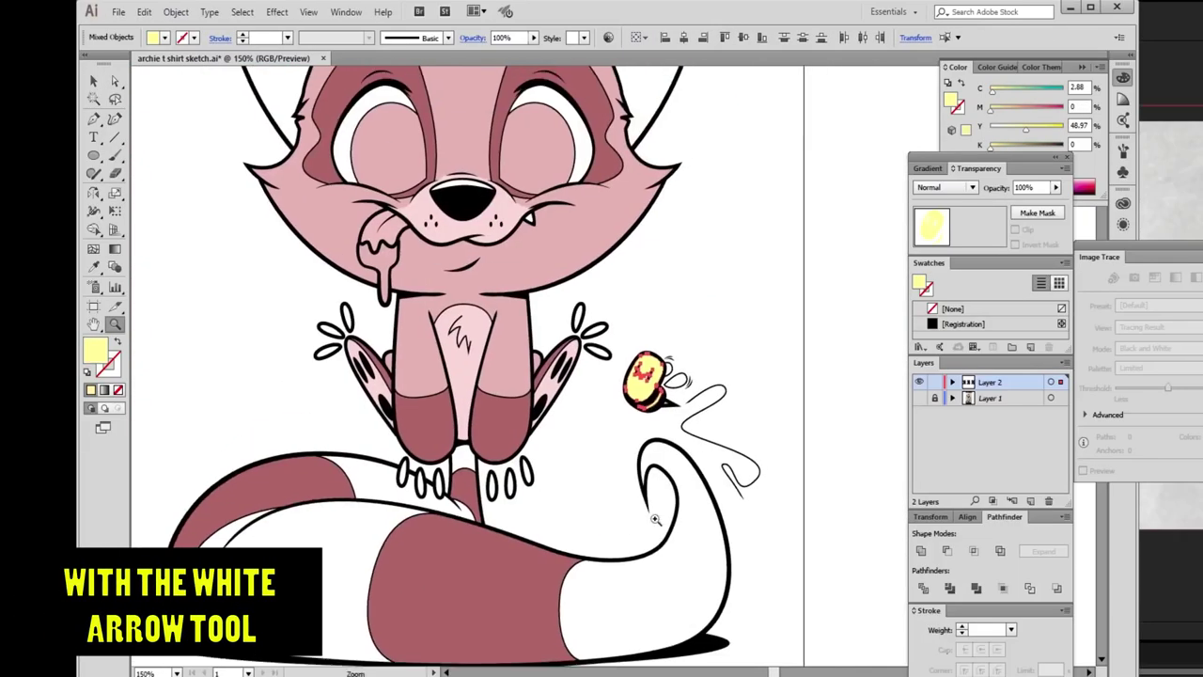
click(424, 214)
Select the tongue shape and confirm its pink fill.
click(516, 385)
key(i)
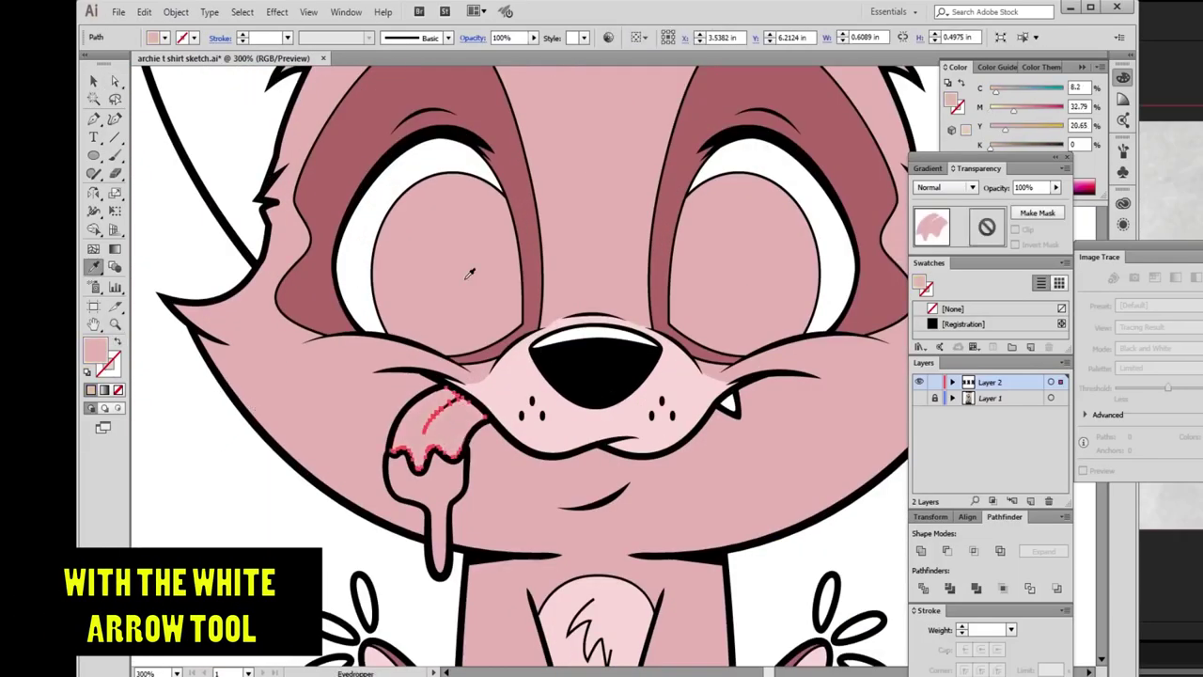
double_click(96, 351)
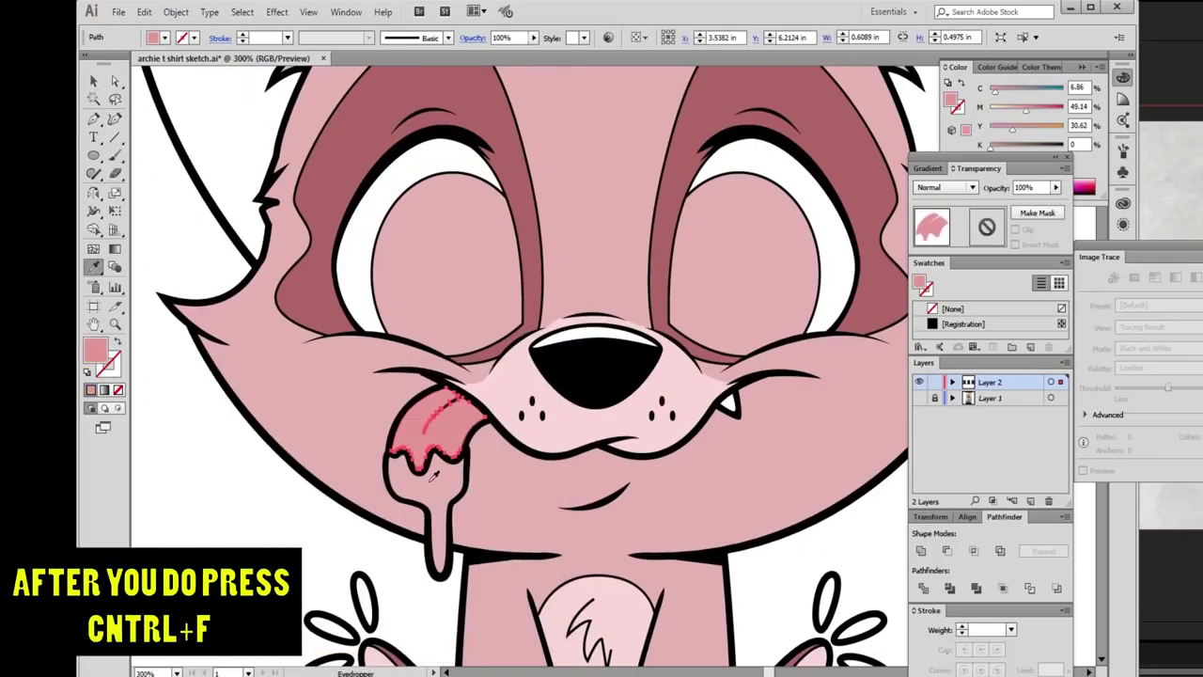
key(ctrl+minus)
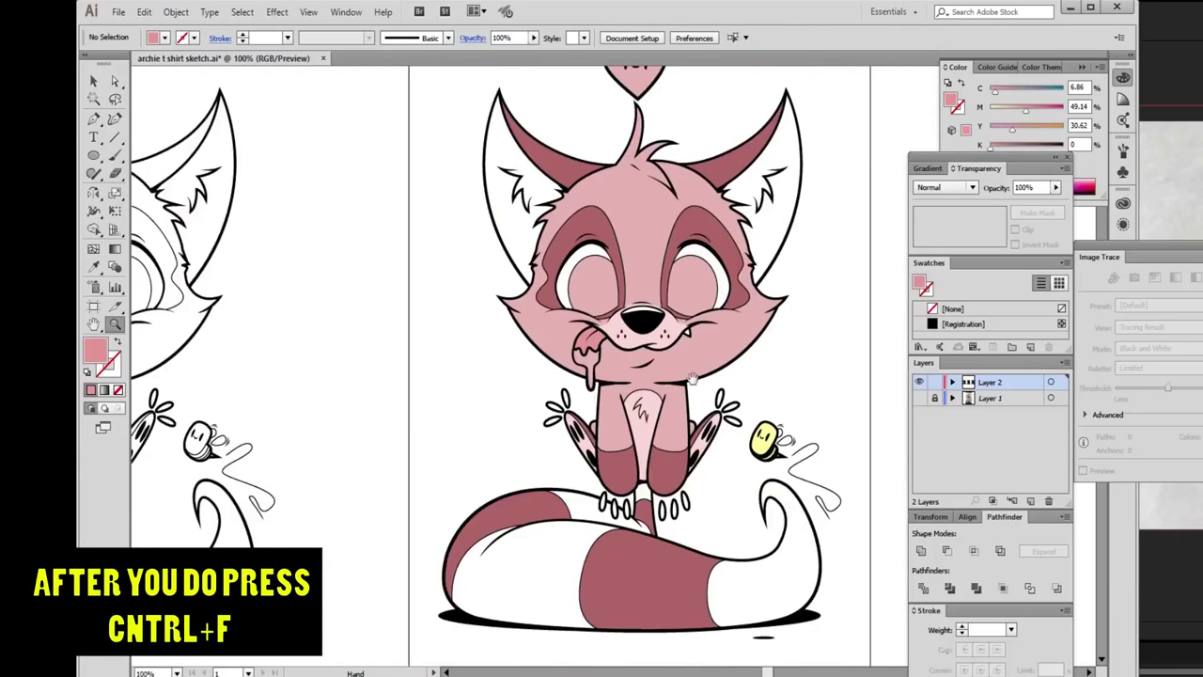
Paste the black pupils in front and fit the artboards in view.
key(ctrl+plus)
key(ctrl+f)
key(ctrl+shift+a)
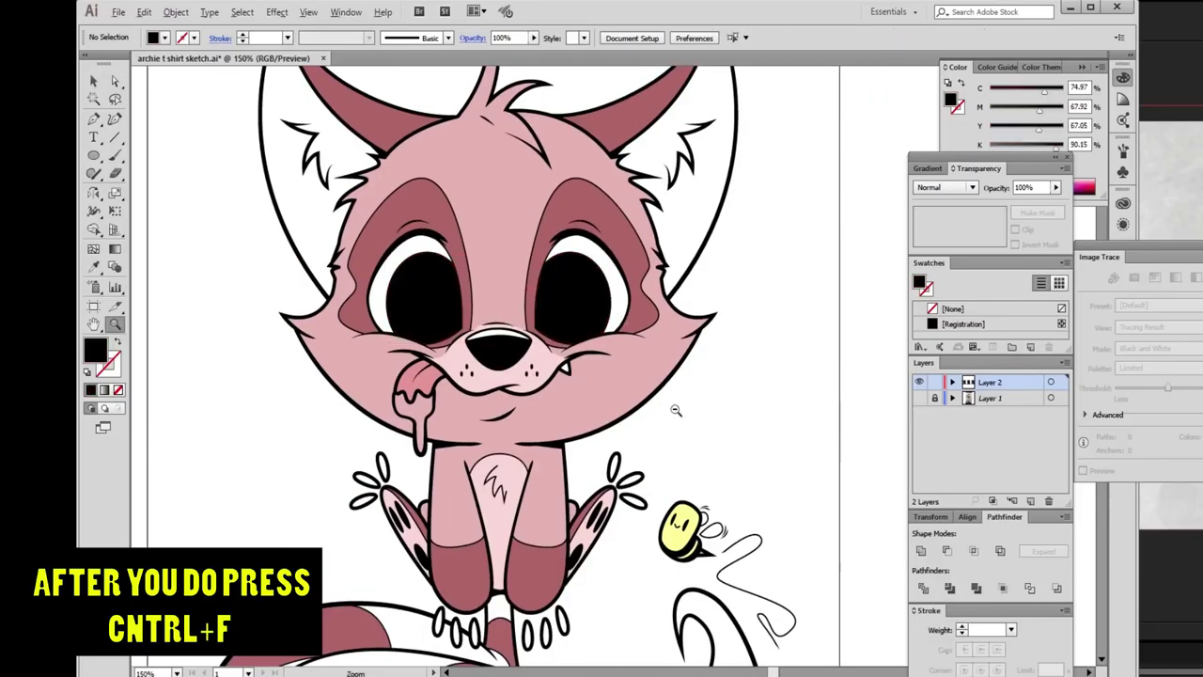
key(ctrl+0)
key(z)
click(498, 391)
key(ctrl+minus)
key(v)
Fill the small highlight shape white and move it into the fox's left eye.
click(226, 318)
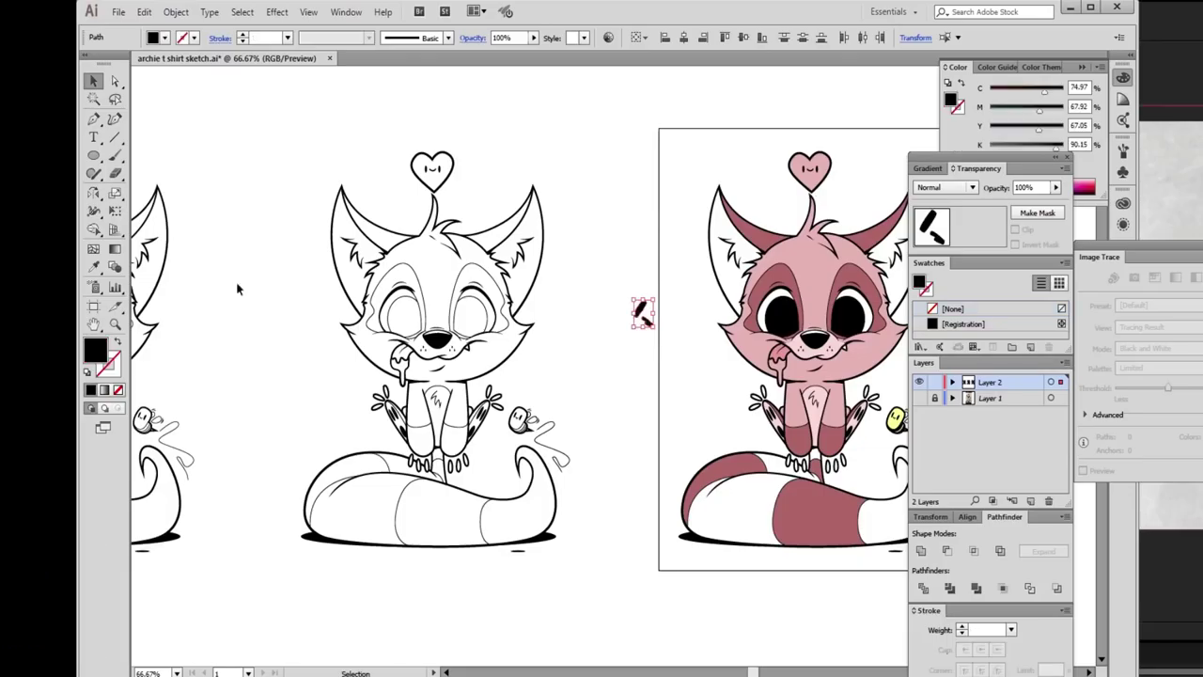
double_click(97, 355)
click(178, 408)
click(499, 422)
key(ctrl+plus)
key(ctrl+plus)
drag(531, 391, 353, 375)
drag(238, 336, 528, 331)
key(ctrl+shift+a)
Reshape the large highlight by stretching its top anchor outward.
key(ctrl+plus)
key(ctrl+plus)
key(ctrl+plus)
key(ctrl+plus)
key(ctrl+plus)
key(a)
click(537, 363)
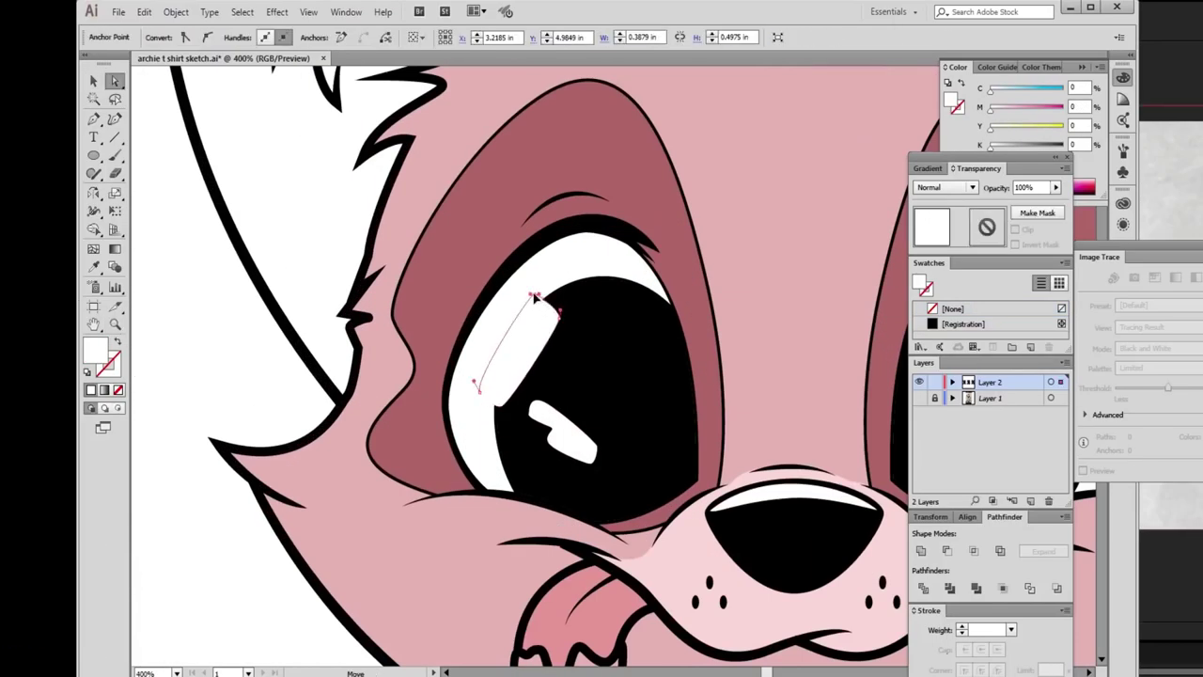
key(ctrl+shift+a)
key(ctrl+minus)
key(ctrl+minus)
click(313, 272)
drag(315, 273, 326, 271)
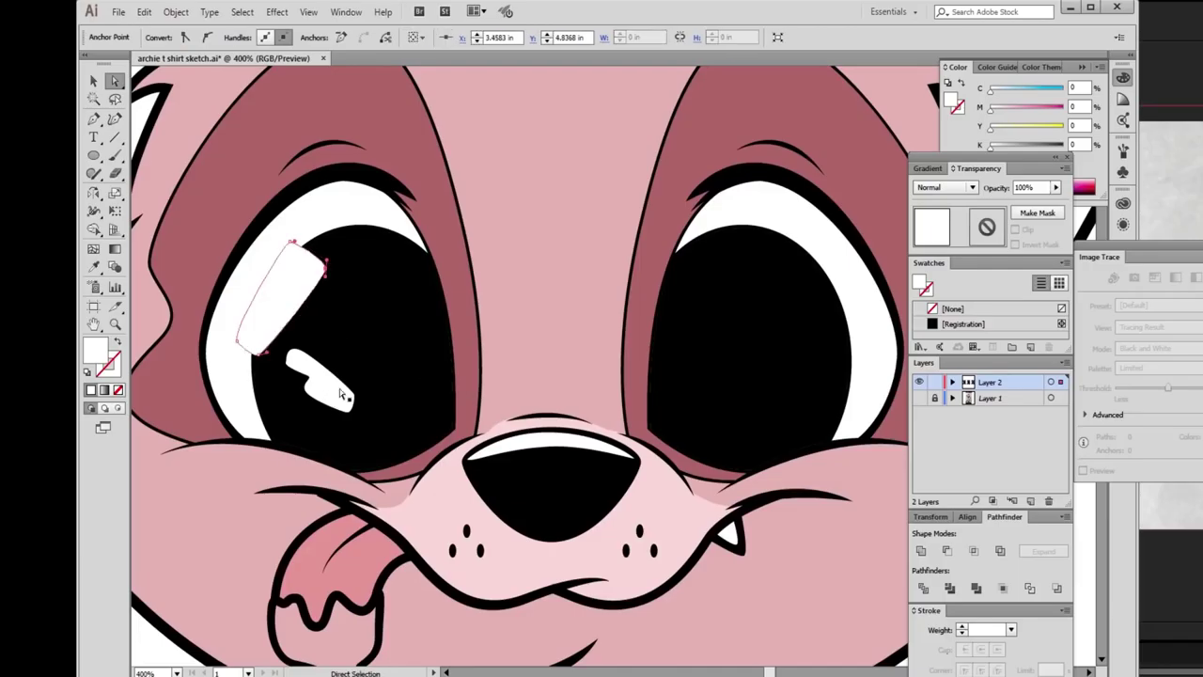
click(310, 367)
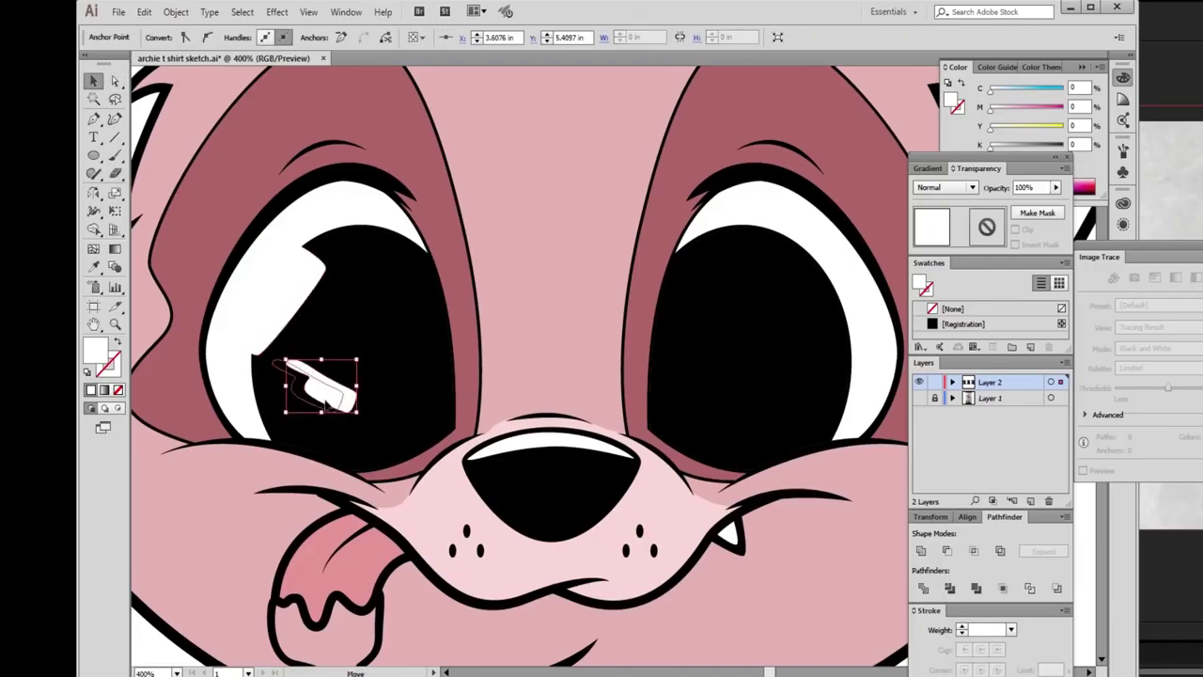
Copy both white highlights from the left eye into the right eye.
key(ctrl+minus)
key(ctrl+minus)
key(ctrl+minus)
key(ctrl+minus)
key(ctrl+plus)
key(ctrl+plus)
key(ctrl+plus)
click(379, 357)
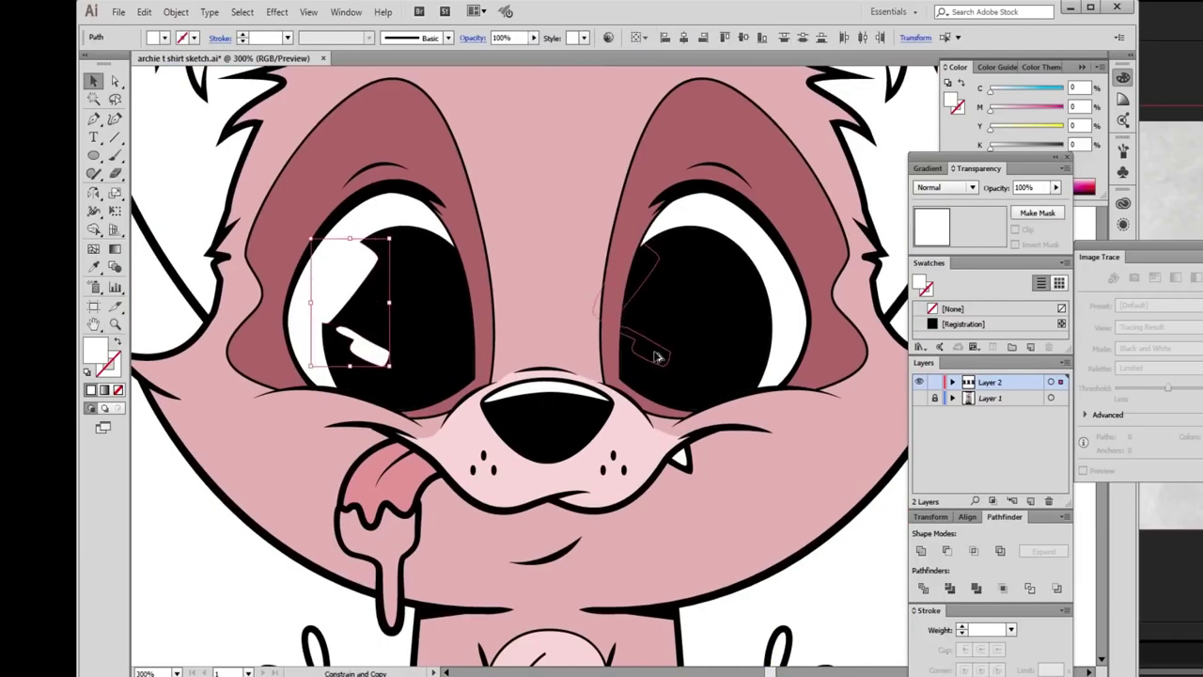
drag(660, 356, 661, 355)
click(699, 335)
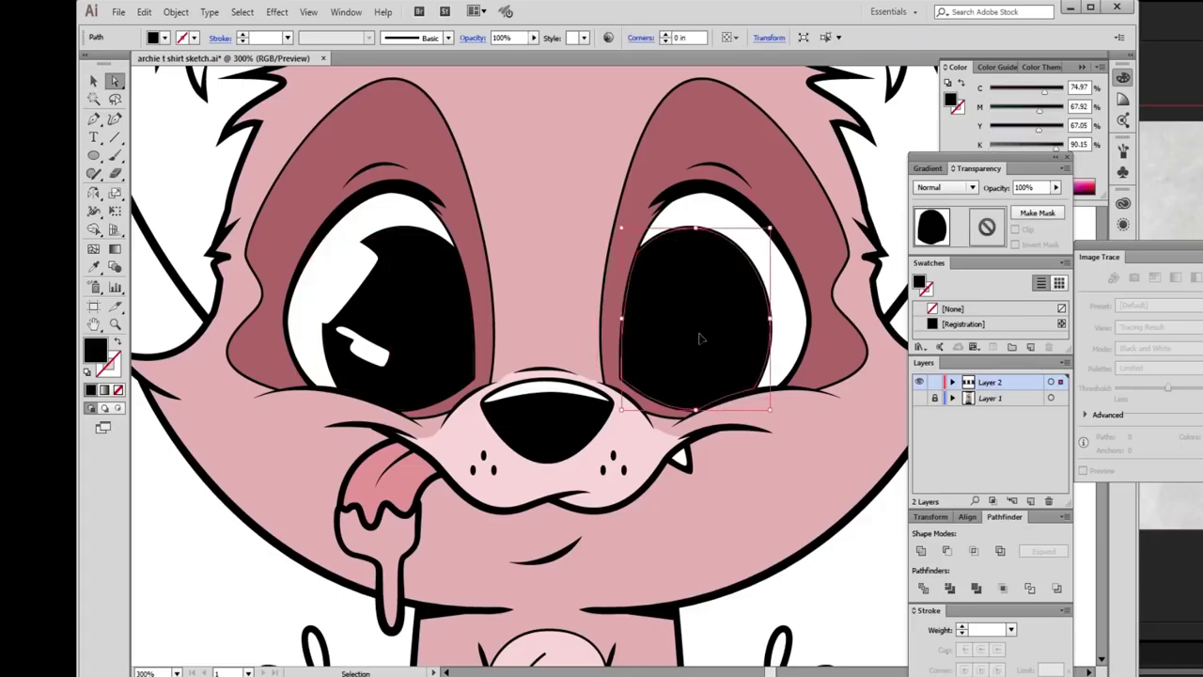
Select the black pupil paths of both eyes.
key(ctrl+minus)
key(ctrl+shift+a)
key(ctrl+minus)
click(611, 274)
key(a)
click(498, 413)
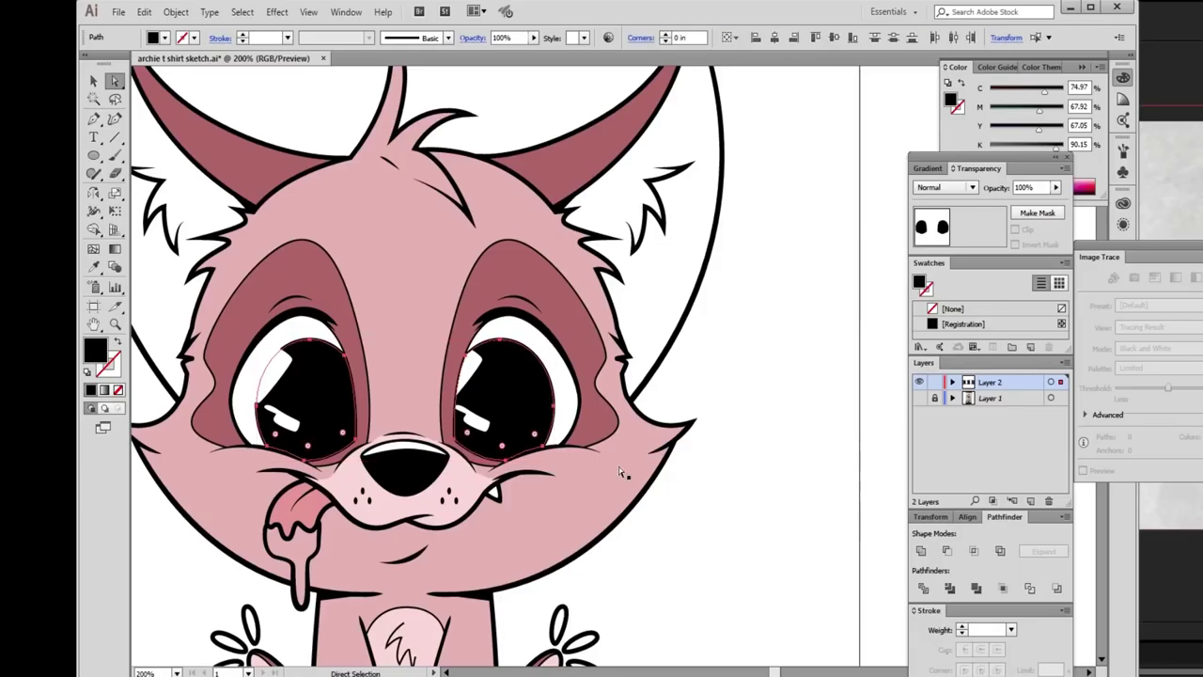
Fill both pupils with a dark charcoal grey.
double_click(94, 350)
click(202, 577)
click(510, 422)
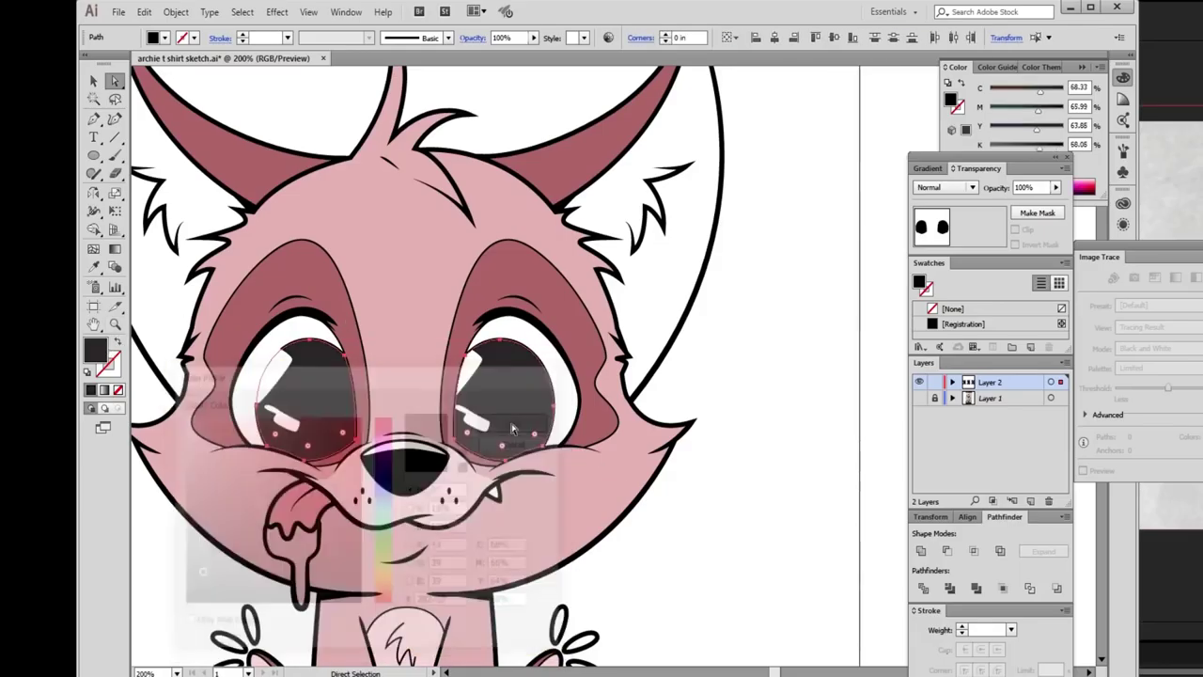
Erase part of the grey in each pupil so the black shows through.
key(shift+e)
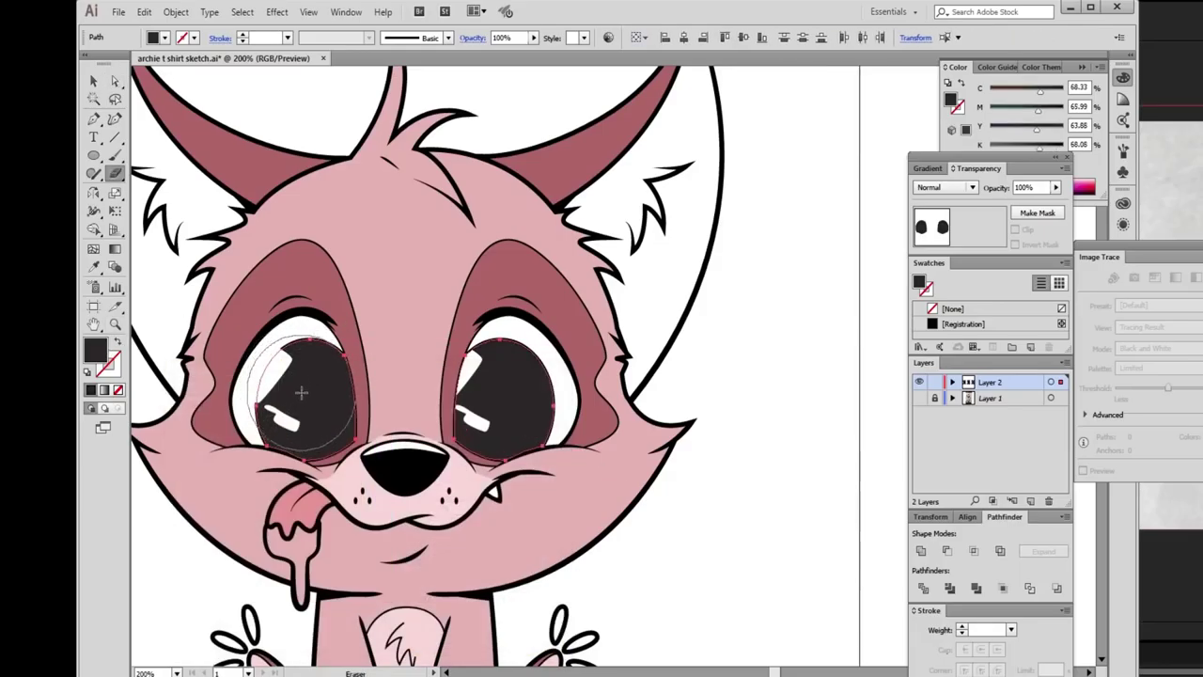
drag(301, 393, 304, 394)
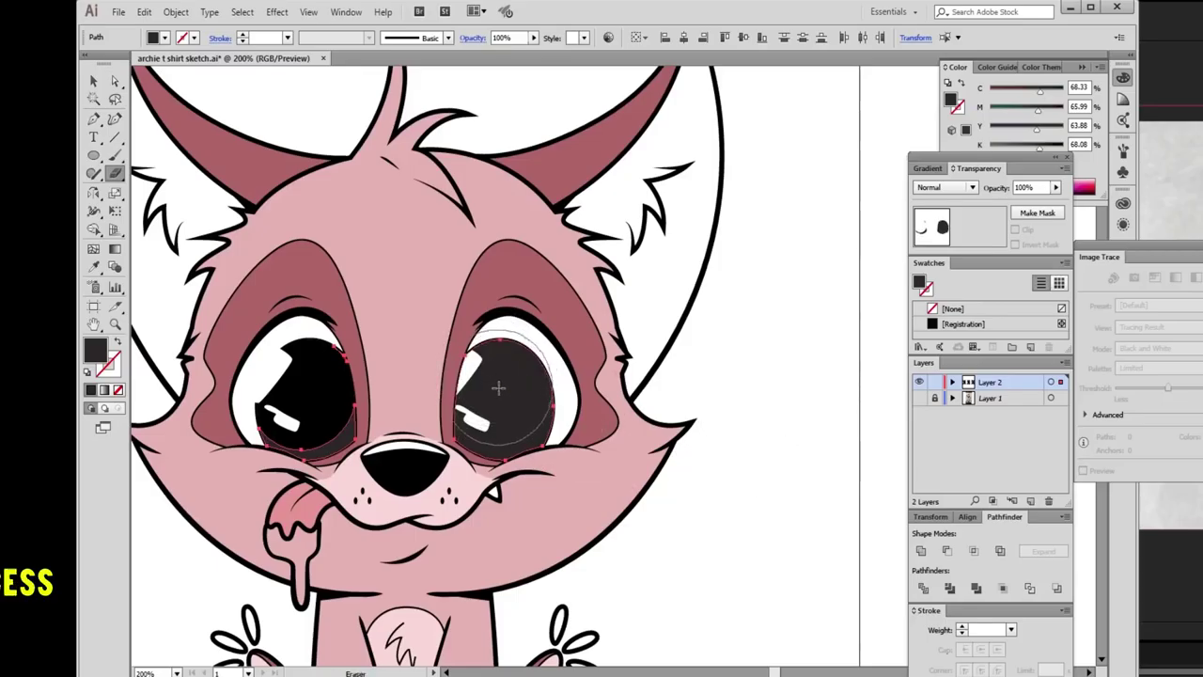
drag(492, 384, 503, 393)
drag(301, 357, 299, 369)
key(z)
alt+click(733, 502)
alt+click(674, 459)
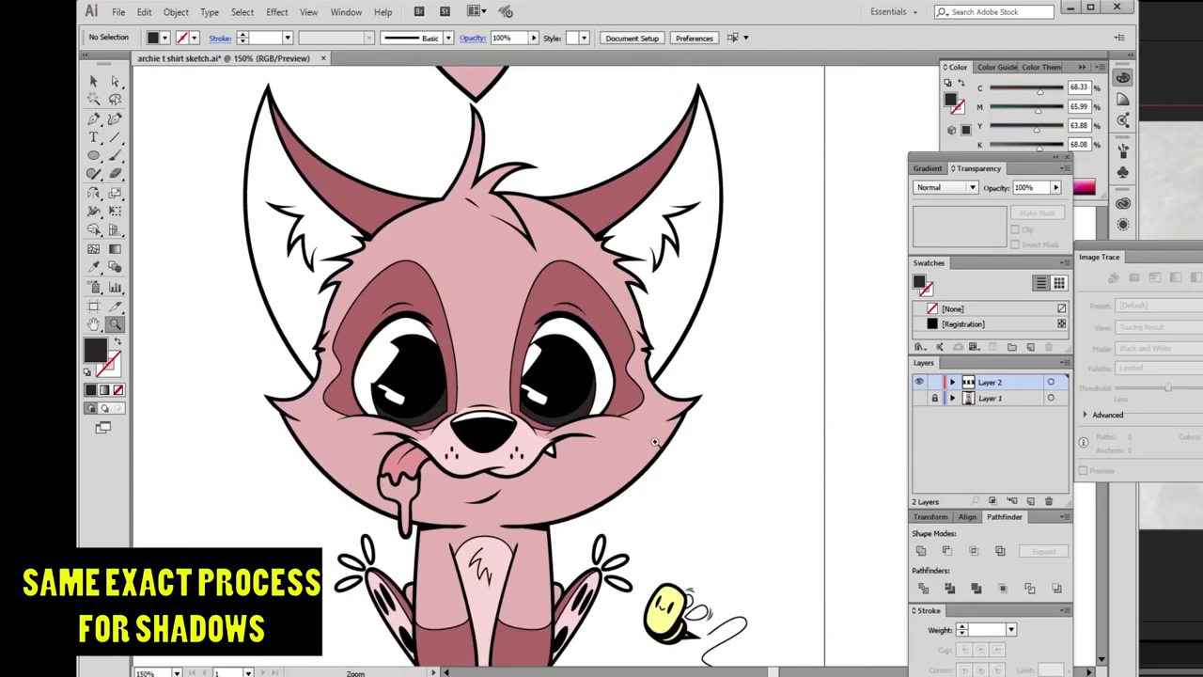
scroll(674, 459, down, 1)
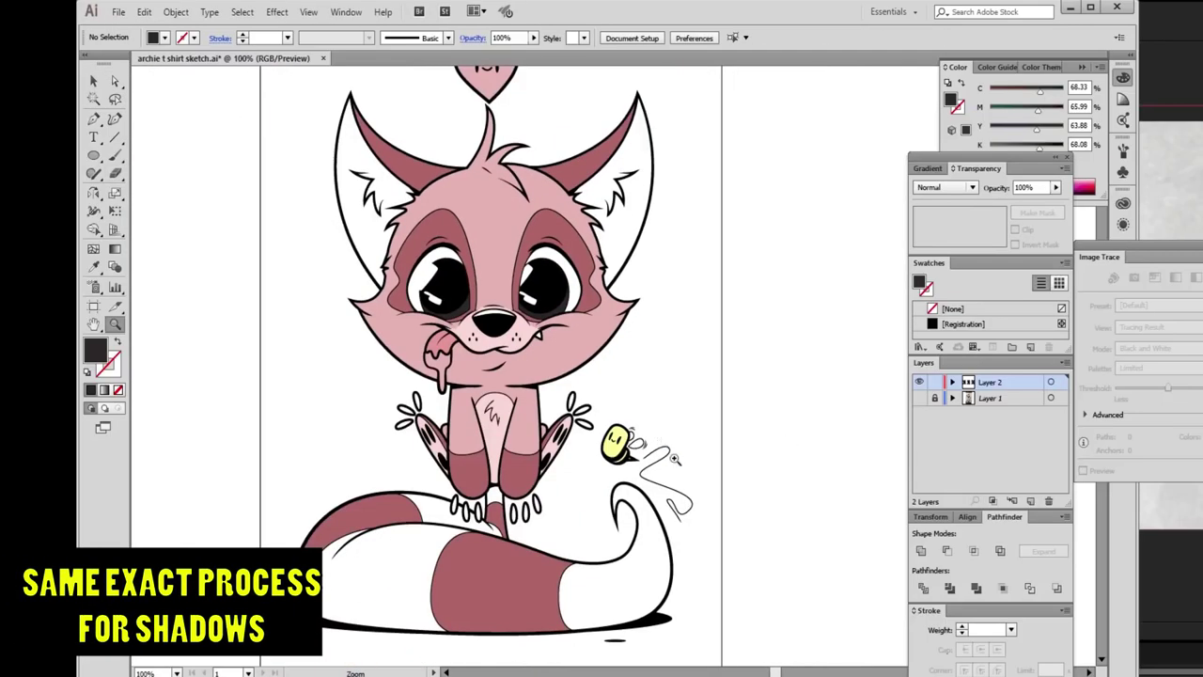
Zoom in on the fox's face and fill the drool drip with lavender.
click(580, 401)
scroll(572, 429, down, 2)
alt+click(553, 416)
click(554, 416)
double_click(94, 350)
click(385, 489)
click(501, 422)
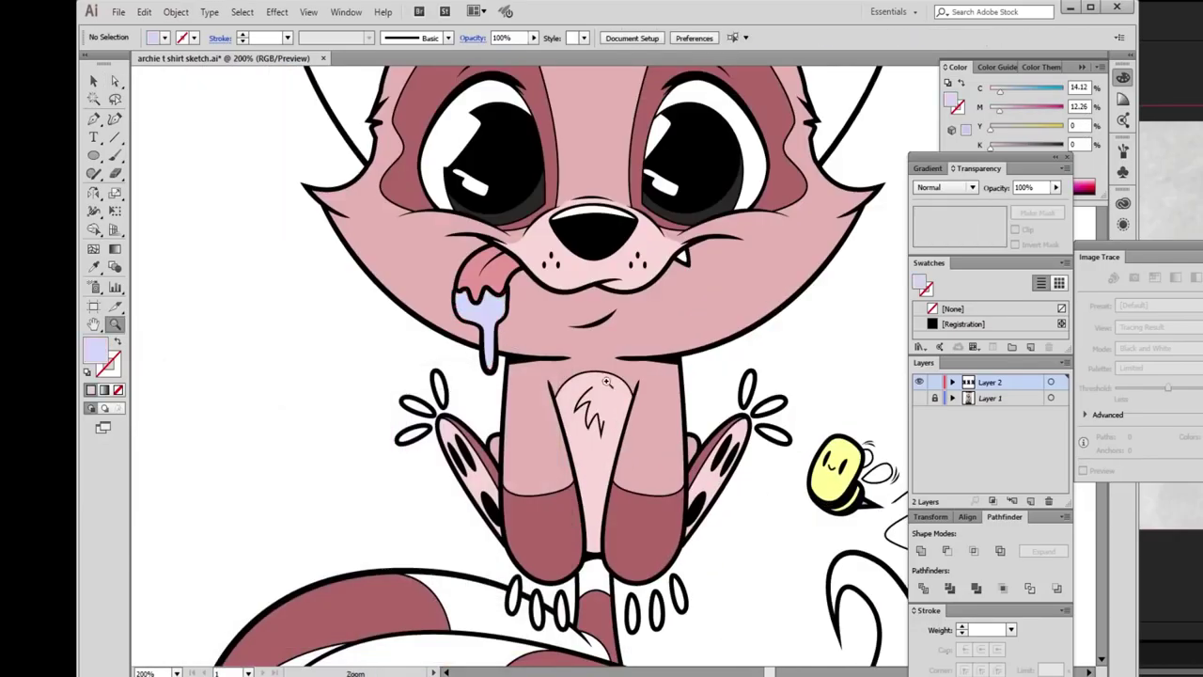
Sample white onto the drip shape with the Eyedropper, then deselect it.
alt+click(442, 388)
click(552, 363)
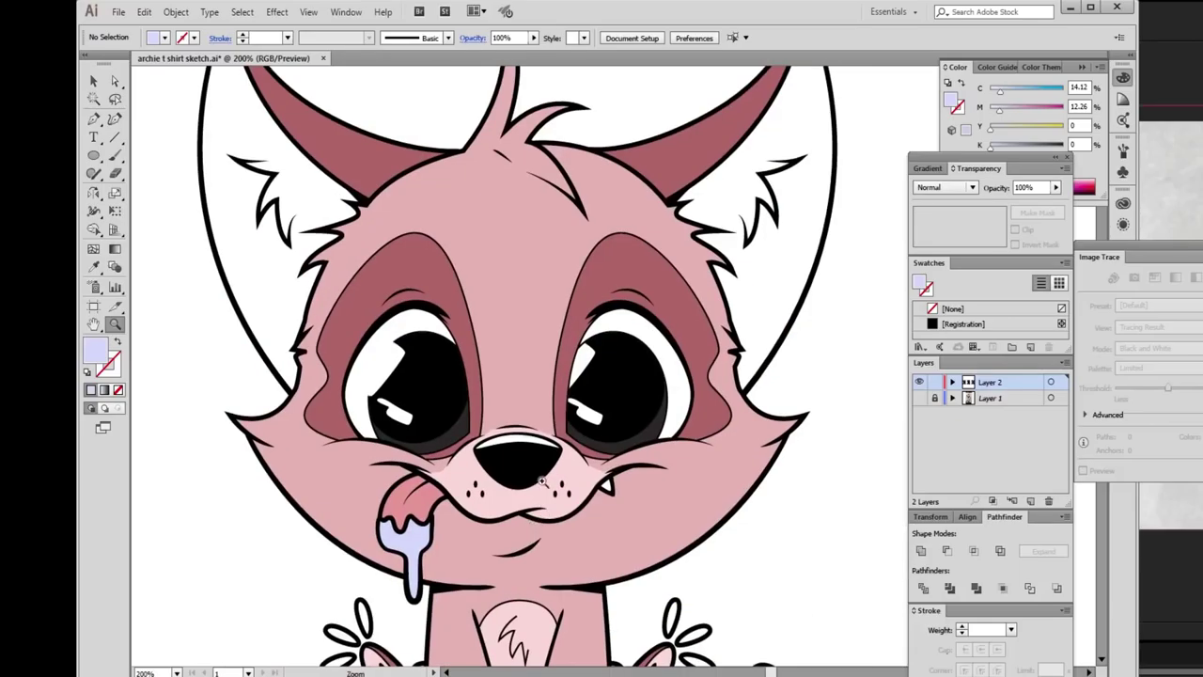
click(542, 481)
ctrl+click(434, 438)
key(i)
click(438, 442)
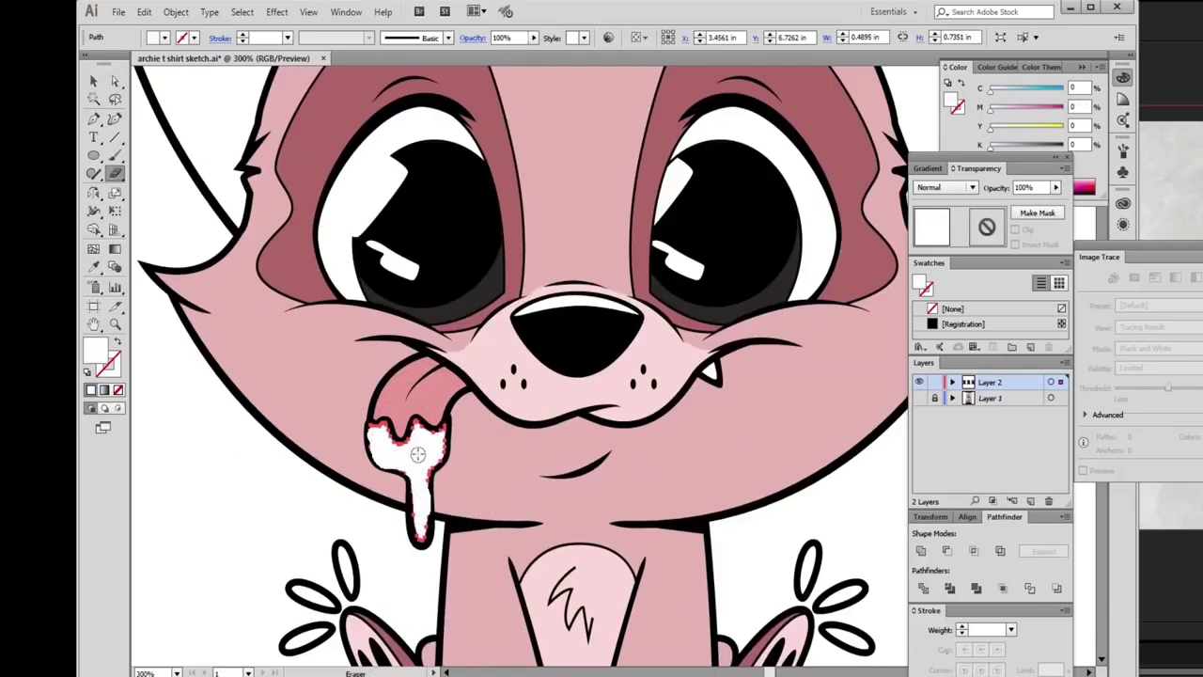
key(ctrl+shift+a)
Reapply a light lavender fill to the drip and deselect it.
alt+click(568, 505)
alt+click(568, 504)
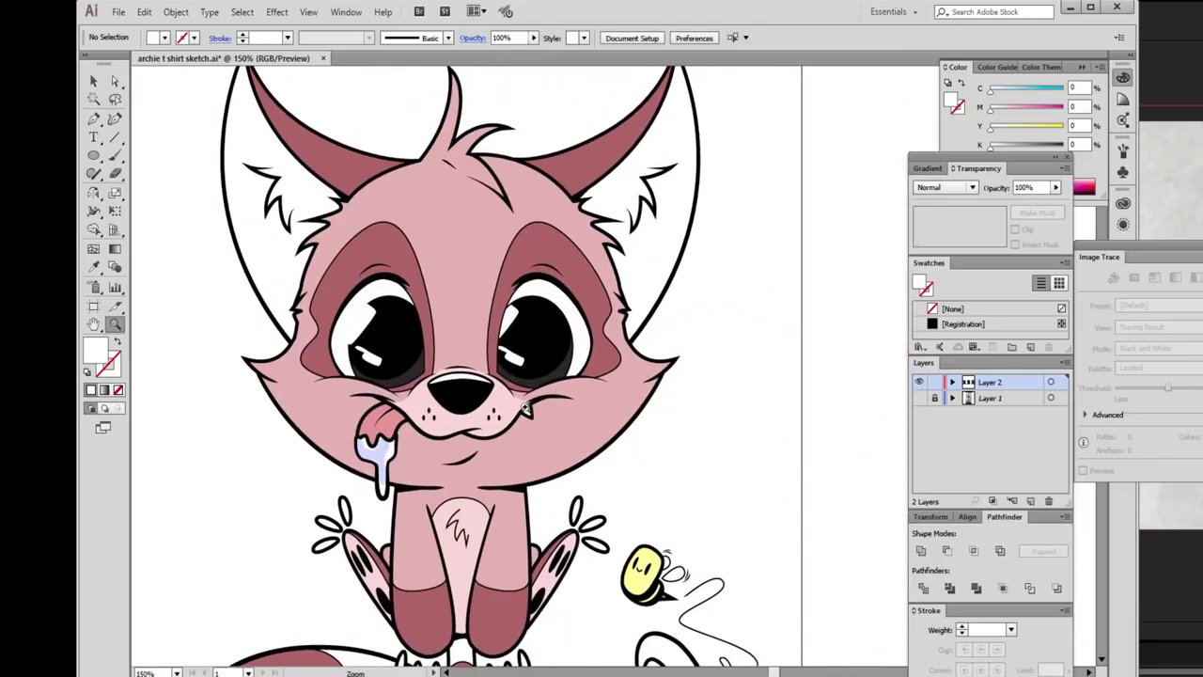
click(525, 408)
ctrl+click(418, 437)
double_click(94, 350)
click(502, 422)
key(ctrl+shift+a)
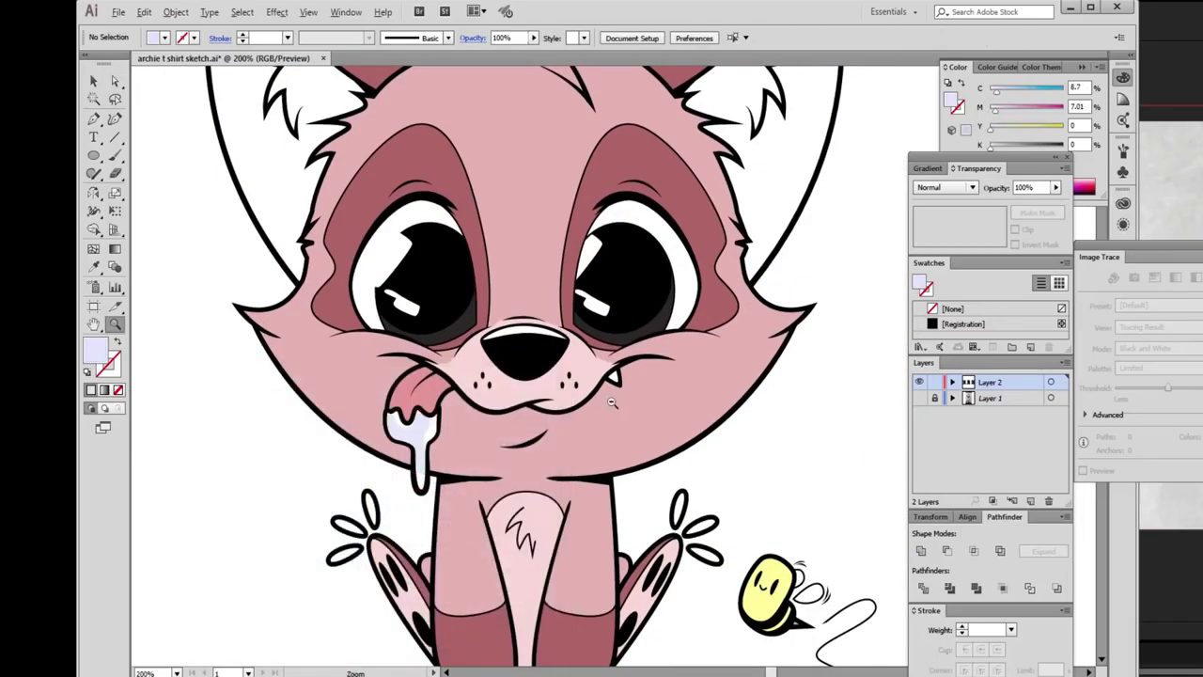
Sample a rose colour onto the fox's outline compound path to begin recolouring it.
alt+click(611, 402)
click(630, 467)
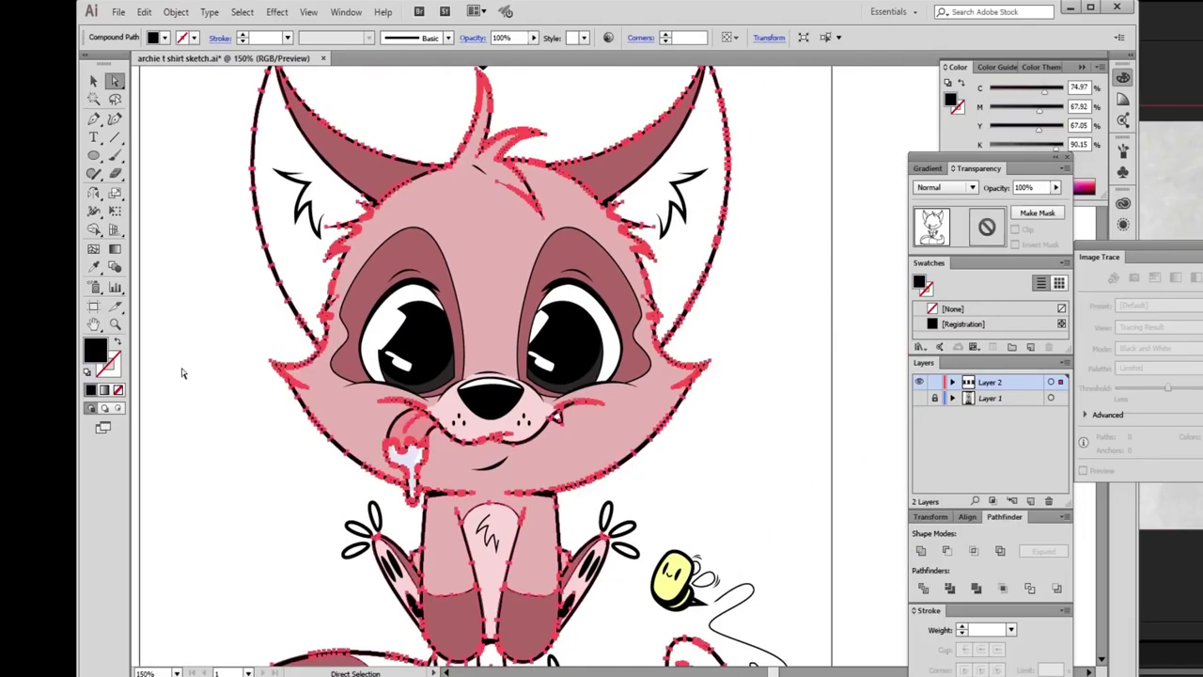
key(i)
click(376, 263)
double_click(94, 350)
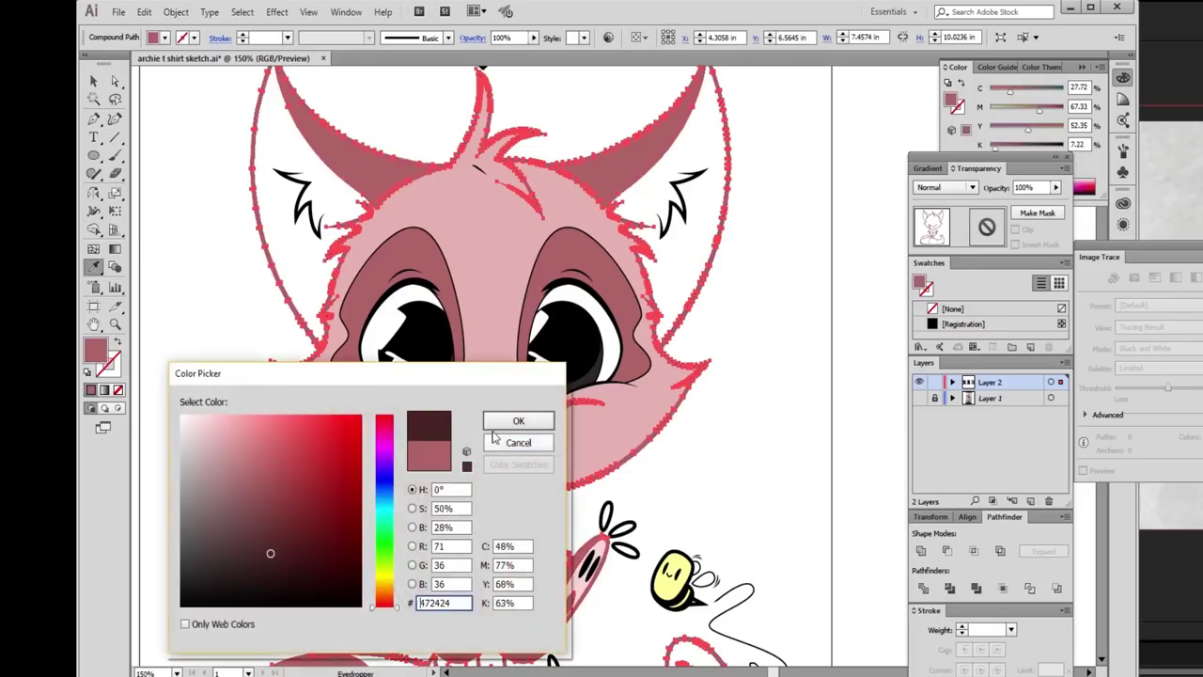
Make the fox's outline dark brown and give the right ear tuft the left tuft's white.
click(518, 420)
scroll(720, 462, up, 2)
key(ctrl+plus)
key(a)
click(324, 249)
key(i)
alt+click(806, 310)
key(a)
click(871, 446)
Give the three freckle dots and the eye outline lines the dark brown outline colour.
scroll(871, 446, down, 2)
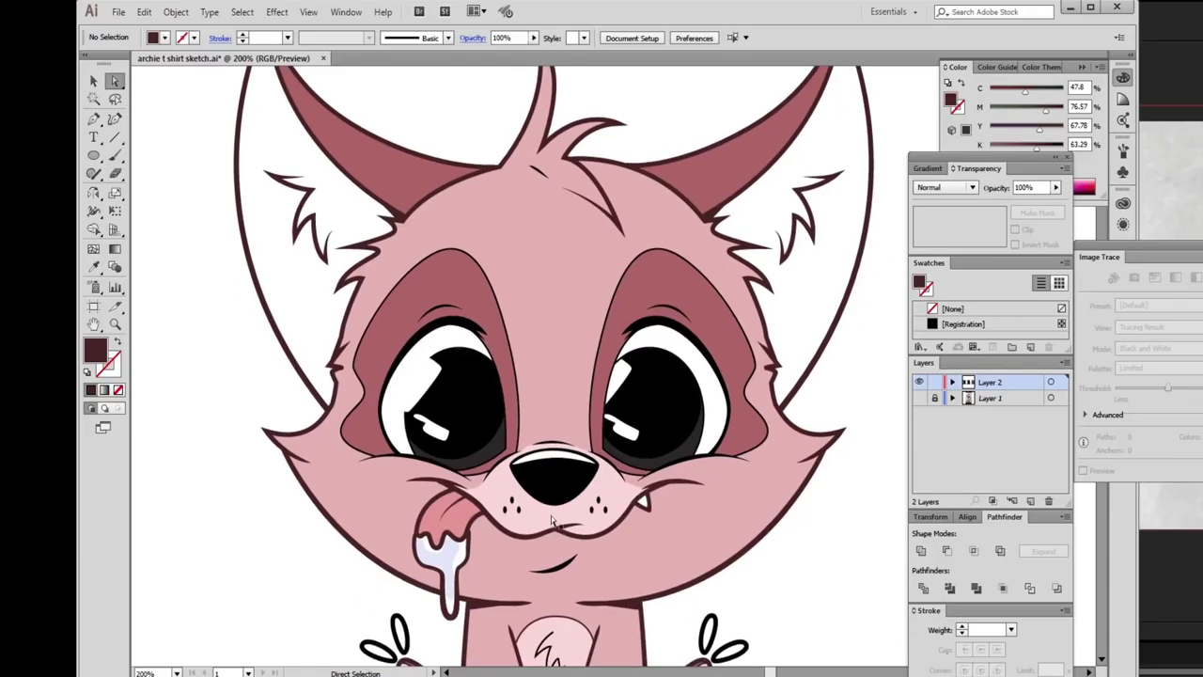
key(ctrl+plus)
key(ctrl+plus)
click(539, 388)
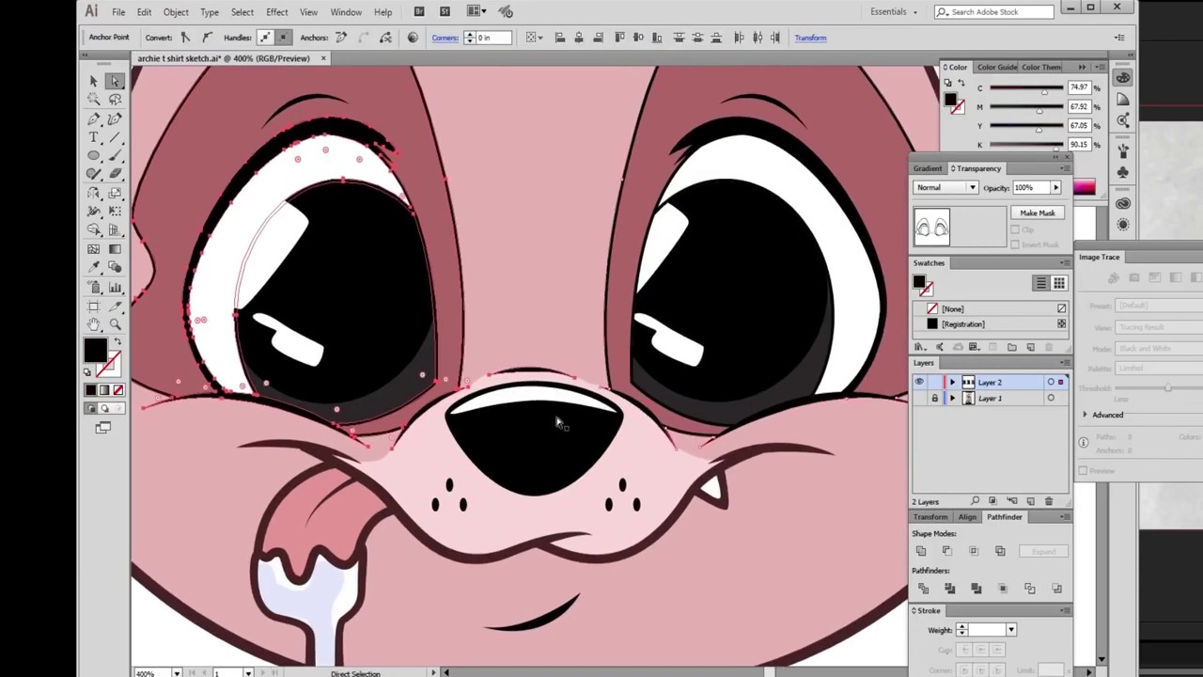
click(621, 484)
shift+click(609, 506)
shift+click(636, 504)
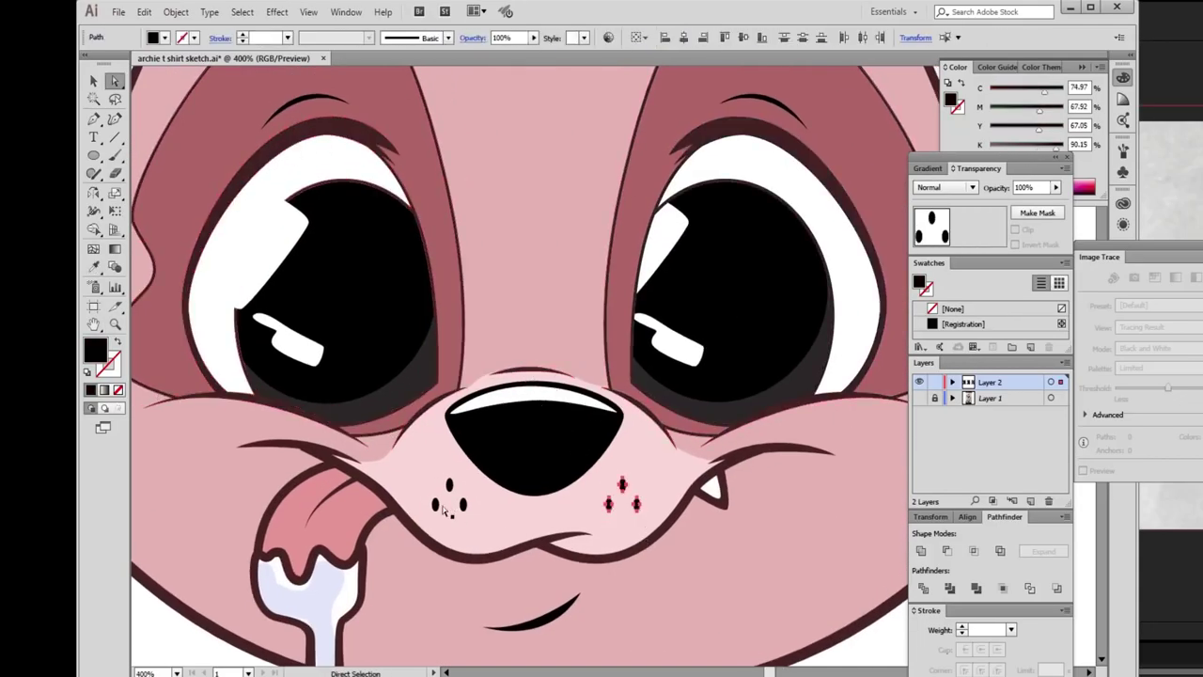
click(461, 550)
key(a)
click(383, 417)
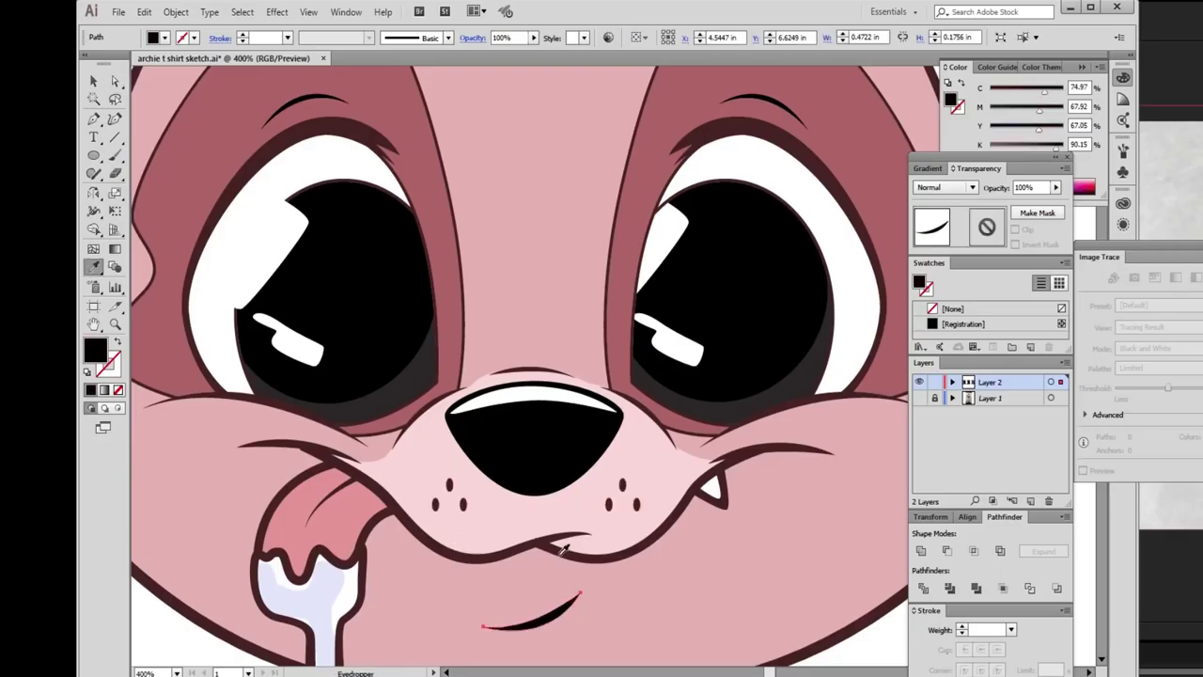
key(ctrl+shift+a)
Restyle the three burst ovals beside the right leg in dark brown.
scroll(689, 420, down, 3)
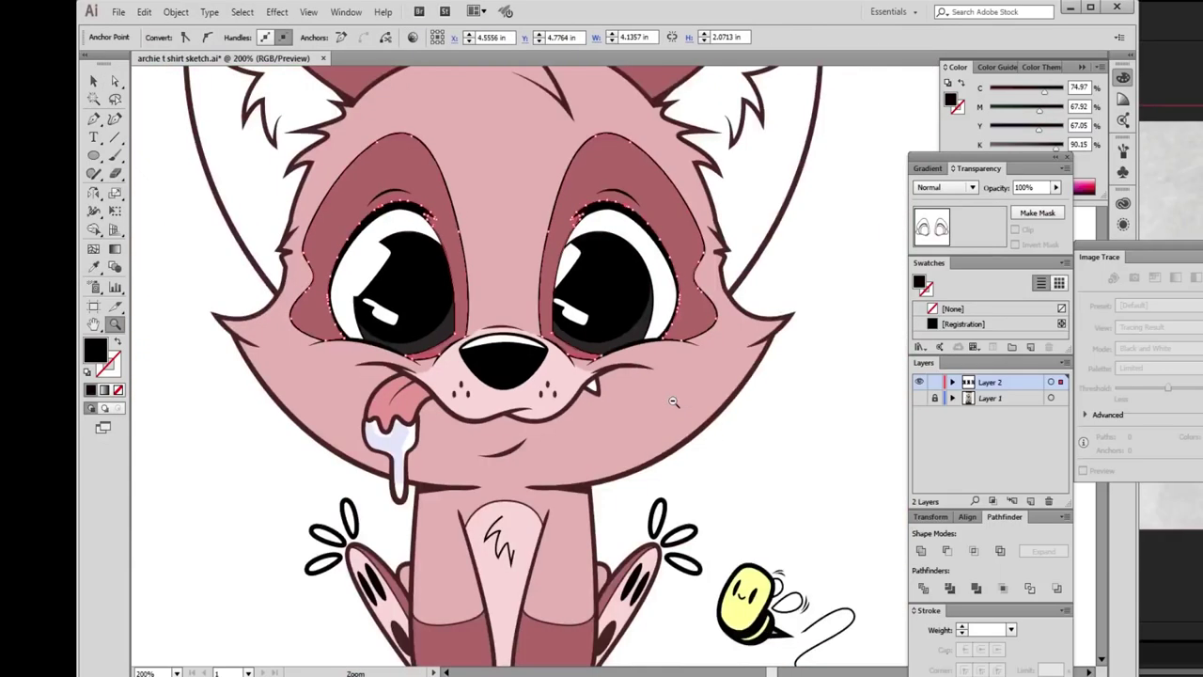
scroll(564, 423, down, 3)
scroll(511, 459, up, 2)
drag(582, 431, 512, 458)
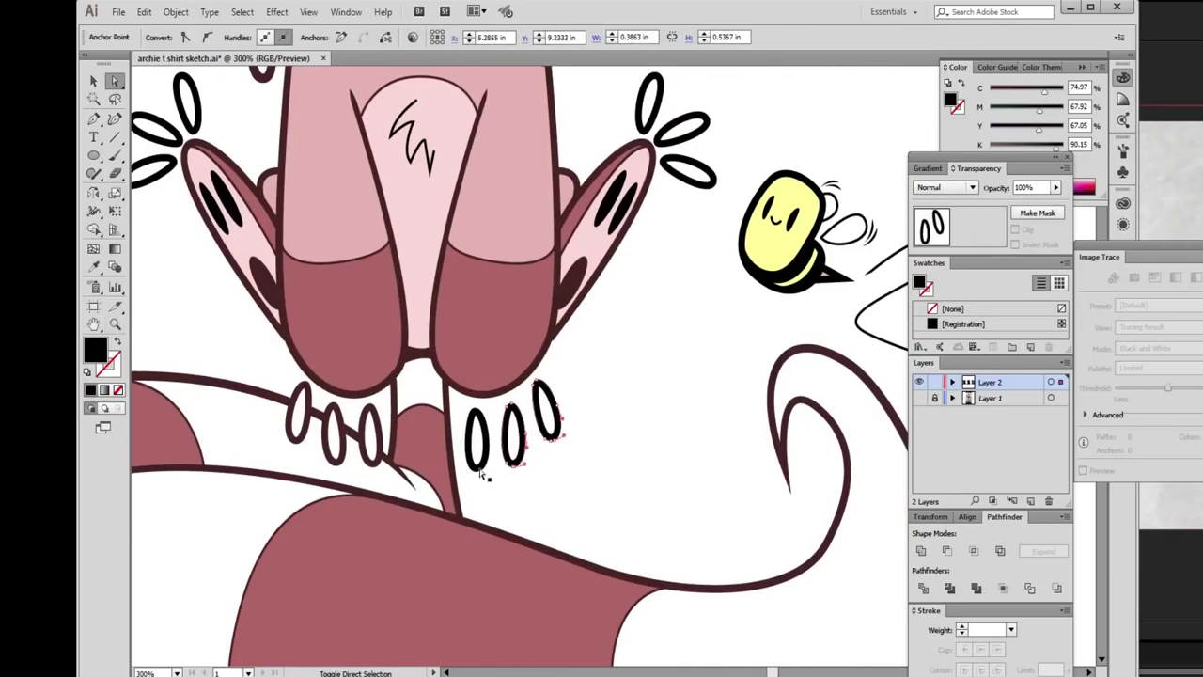
scroll(636, 331, up, 3)
click(625, 311)
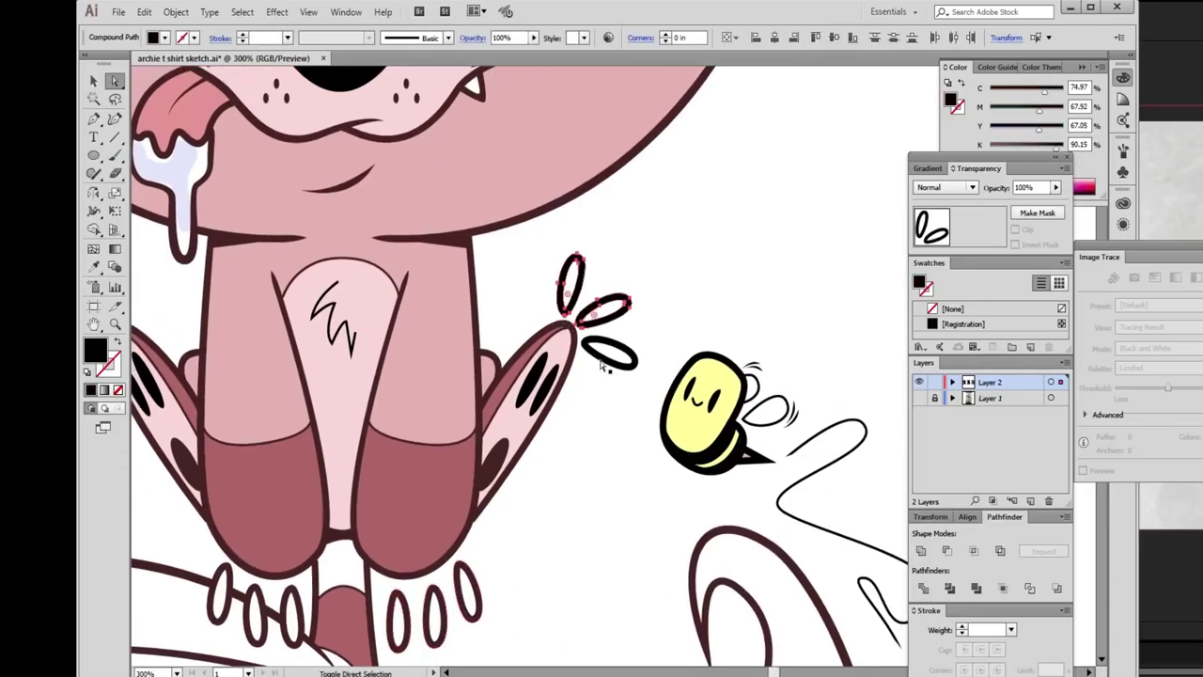
scroll(470, 376, up, 1)
scroll(470, 376, left, 3)
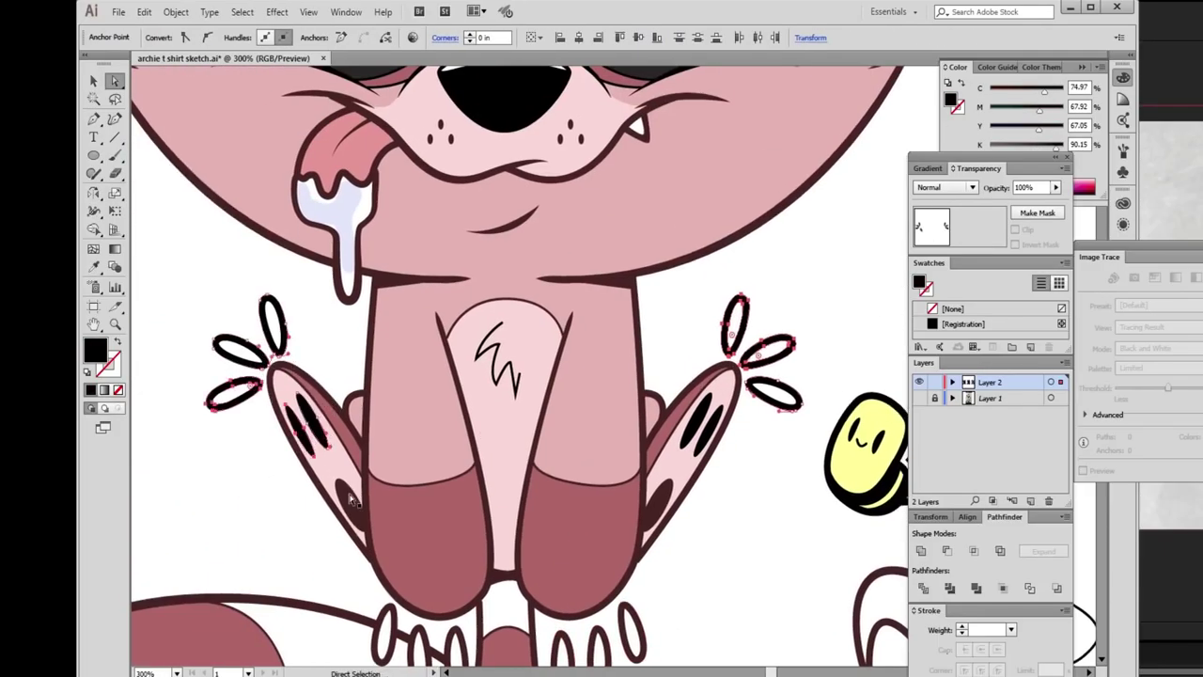
key(ctrl+shift+a)
Zoom out to the whole fox, then zoom in close on the bee.
key(z)
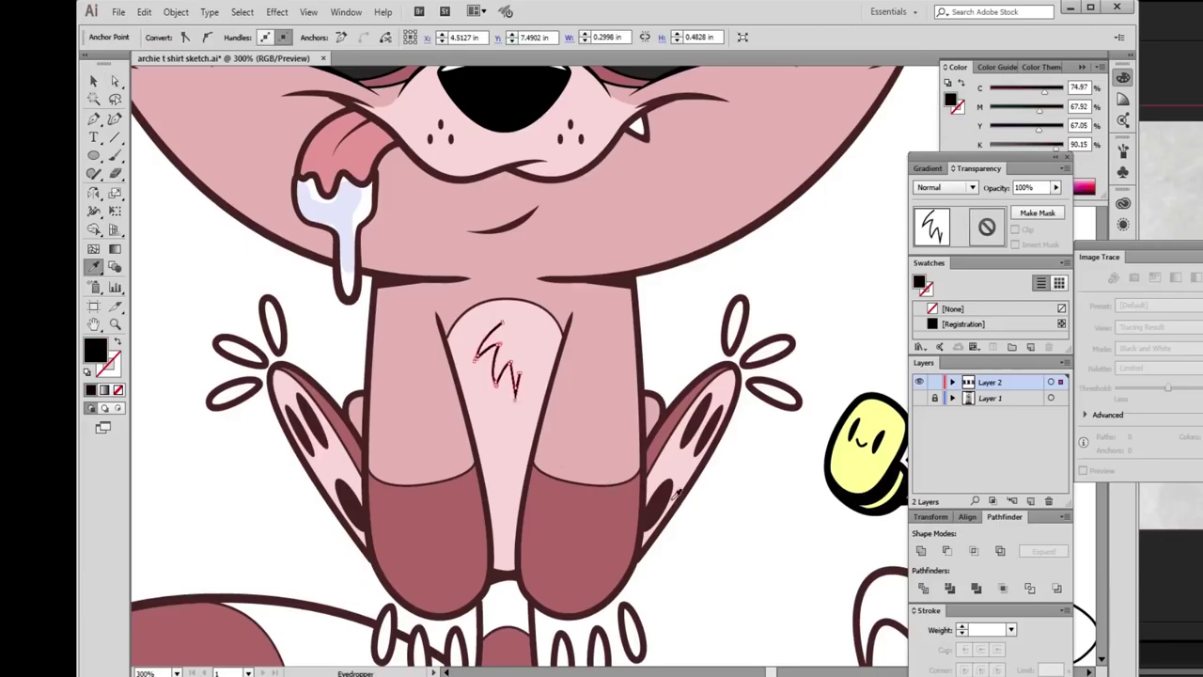
alt+click(629, 495)
scroll(629, 495, up, 5)
scroll(602, 496, right, 2)
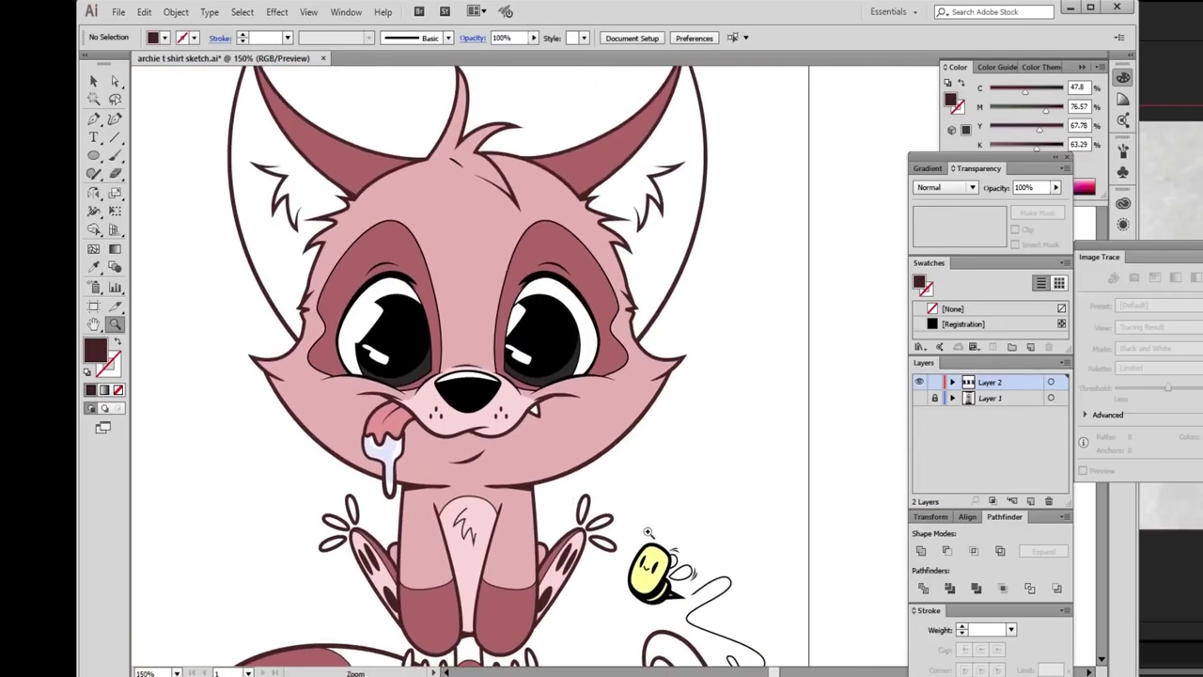
drag(648, 533, 700, 601)
Change the bee's outline fill from black to olive green.
key(a)
click(667, 479)
double_click(94, 350)
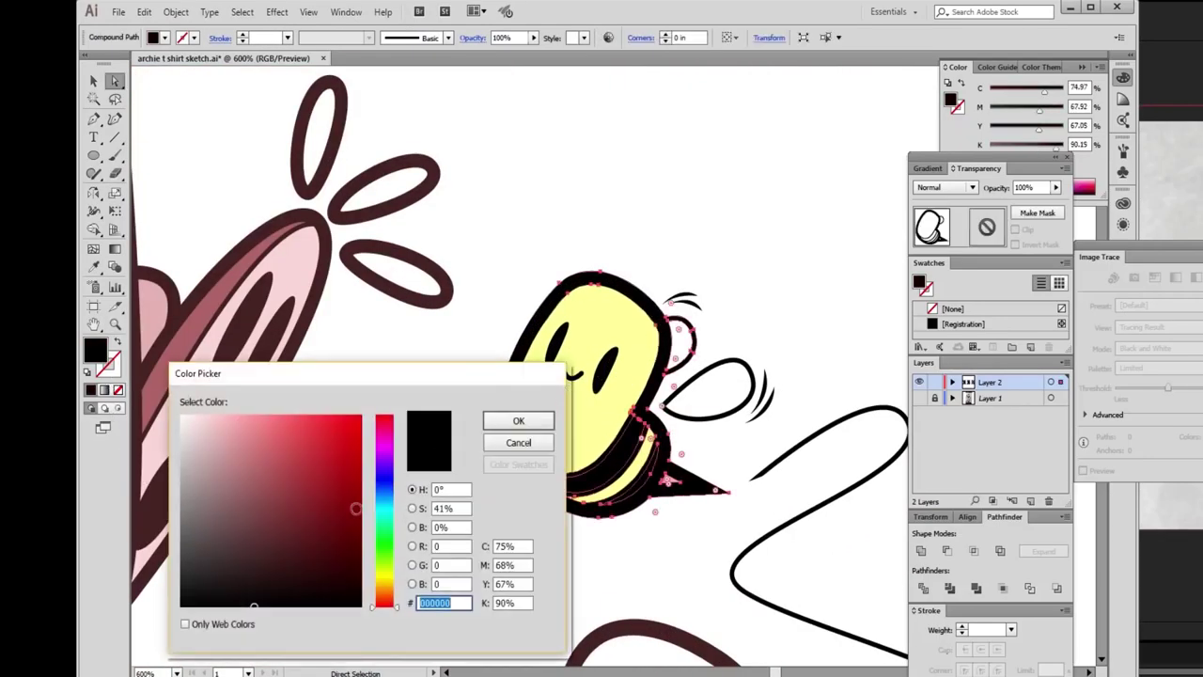
click(385, 576)
click(517, 420)
click(814, 380)
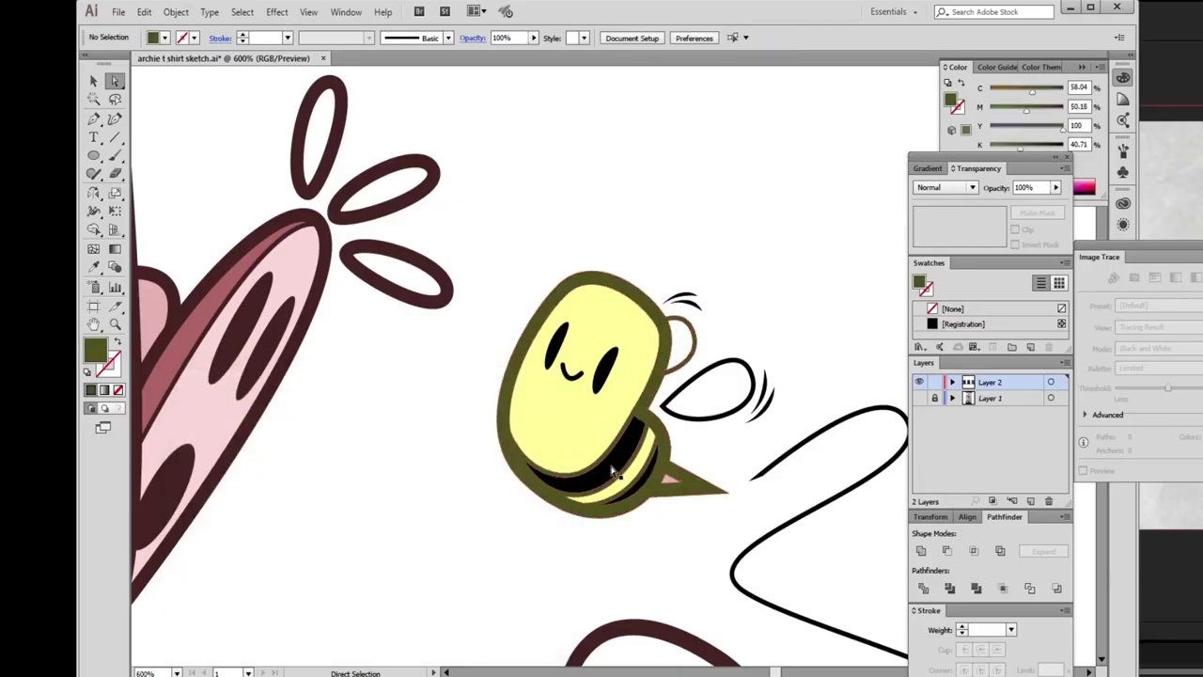
Eyedropper the olive onto the bee's lower stripe, undoing the accidental wing recolour.
click(651, 480)
key(ctrl+plus)
key(i)
click(587, 434)
scroll(587, 434, up, 2)
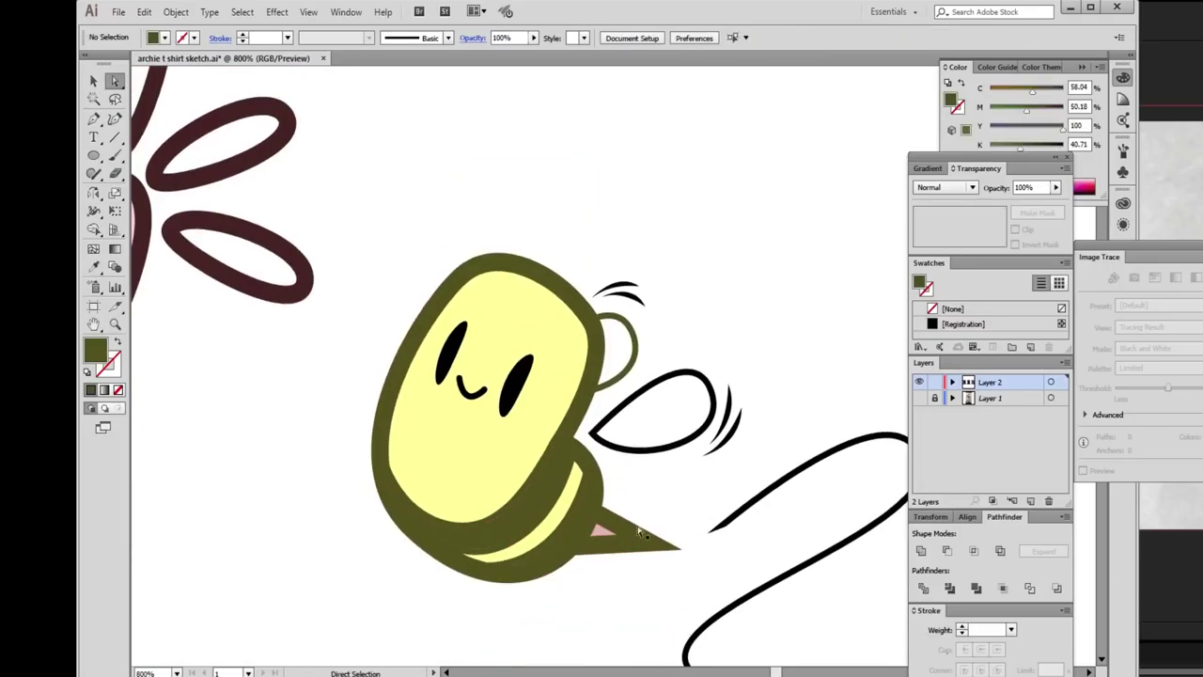
click(606, 536)
key(ctrl+z)
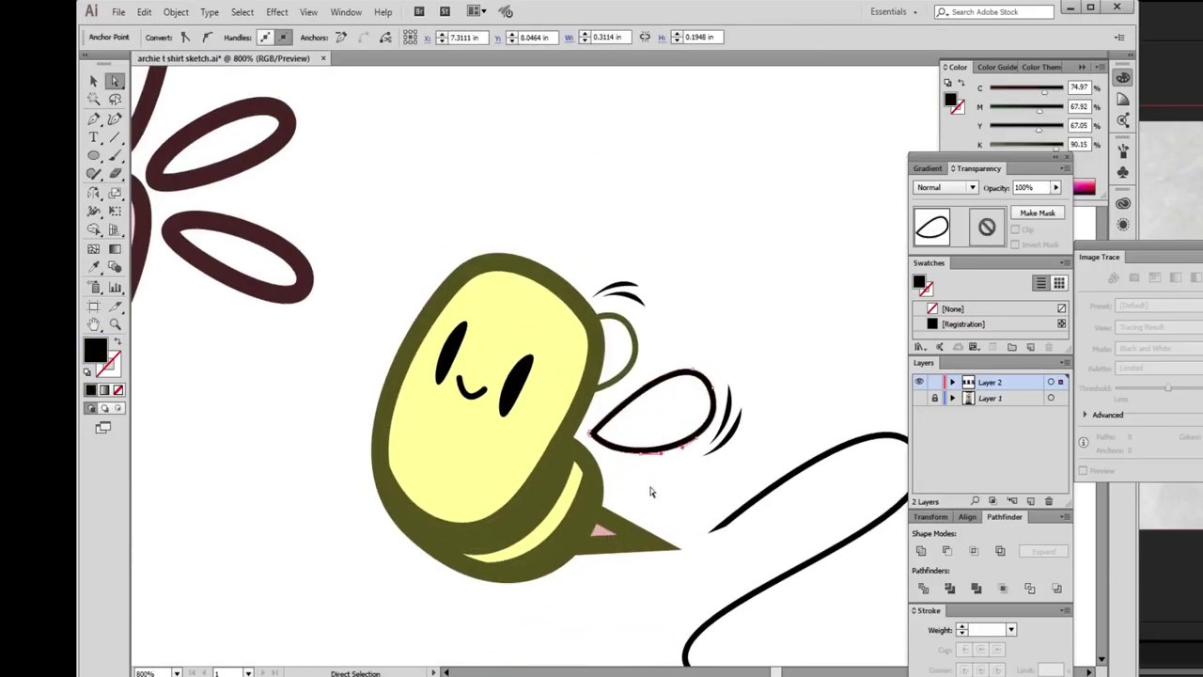
Make the pink stinger triangle olive, then zoom in and select the fox's tongue.
click(603, 534)
key(i)
click(622, 486)
key(ctrl+0)
key(z)
click(598, 392)
click(598, 392)
ctrl+click(508, 414)
Trim the lower-left part of the selected tongue shape with the Eraser.
double_click(94, 349)
click(516, 422)
key(i)
key(shift+e)
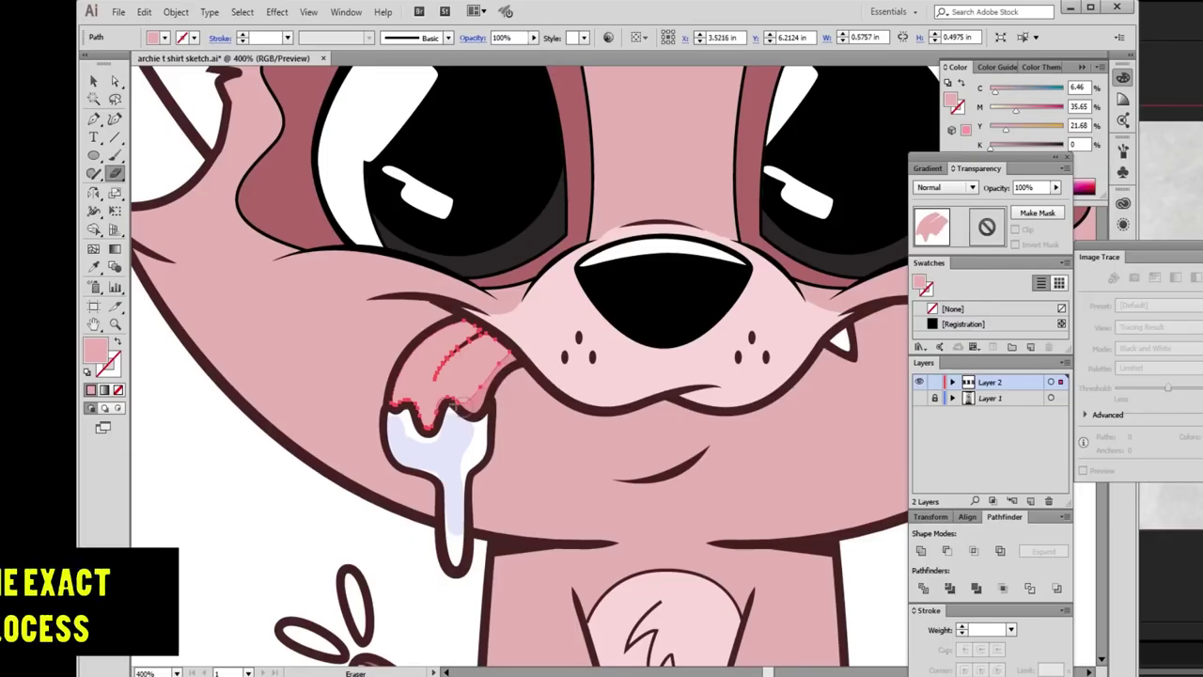
drag(503, 400, 468, 340)
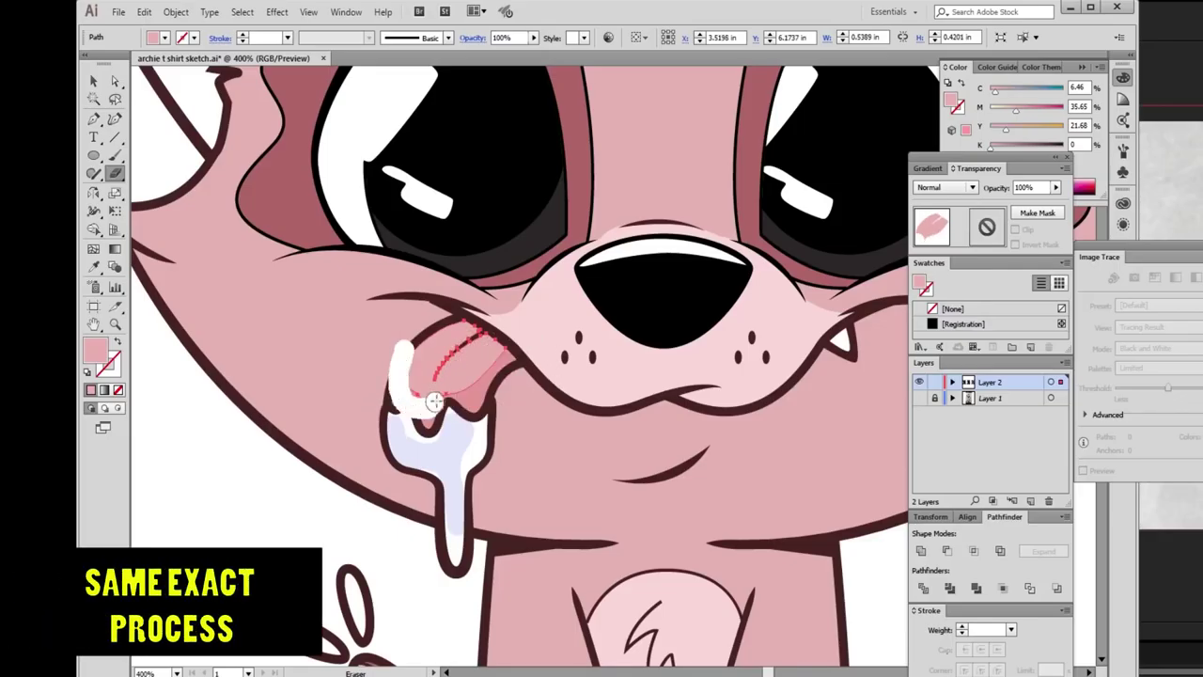
drag(434, 402, 490, 331)
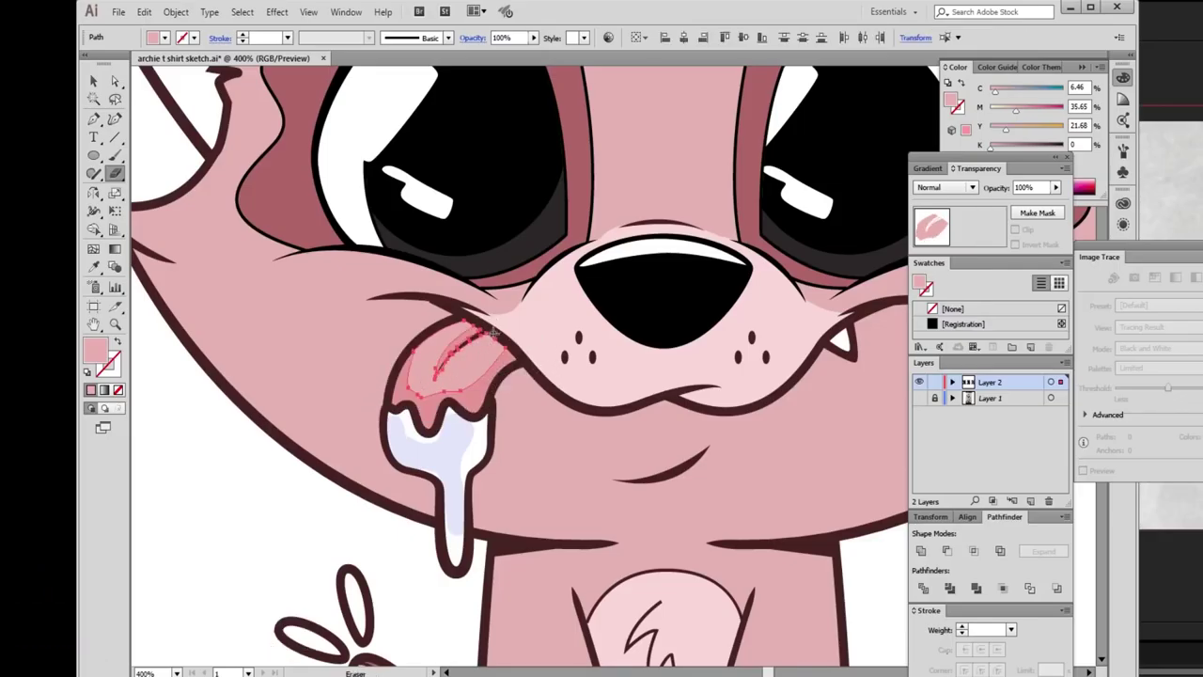
Paste a tongue copy in front, fill it a lighter pink, and zoom out.
key(ctrl+minus)
key(ctrl+minus)
key(ctrl+plus)
key(ctrl+plus)
key(a)
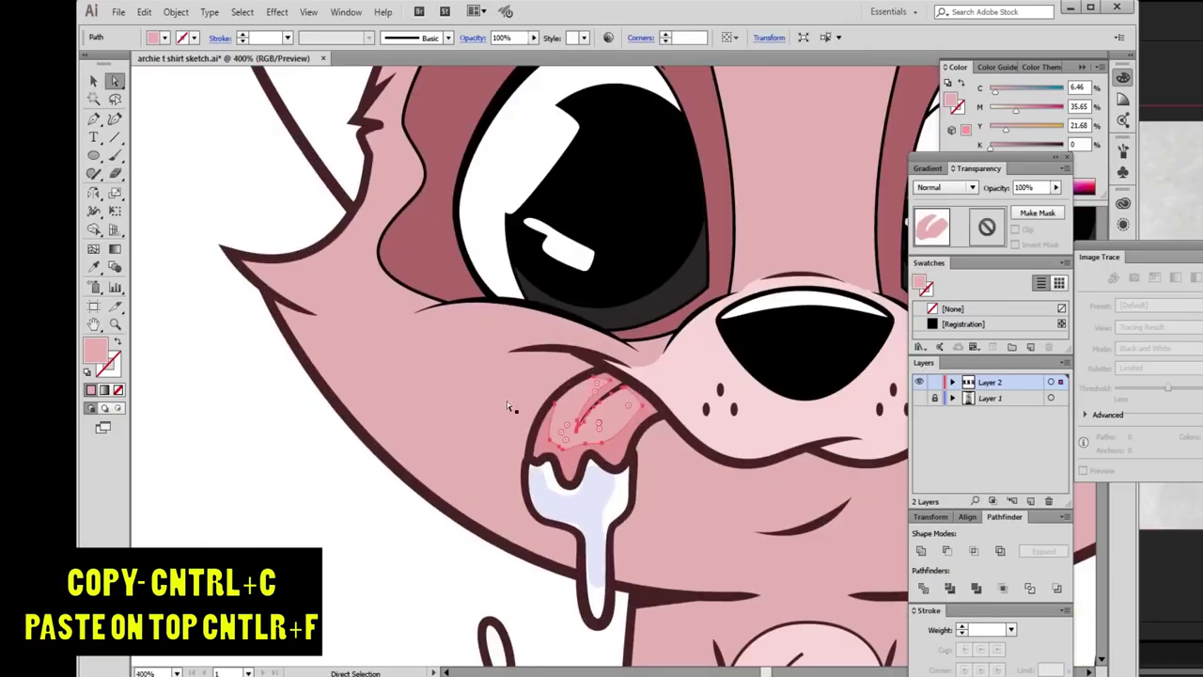
double_click(94, 352)
key(Escape)
key(z)
key(ctrl+minus)
key(ctrl+minus)
key(ctrl+minus)
key(ctrl+minus)
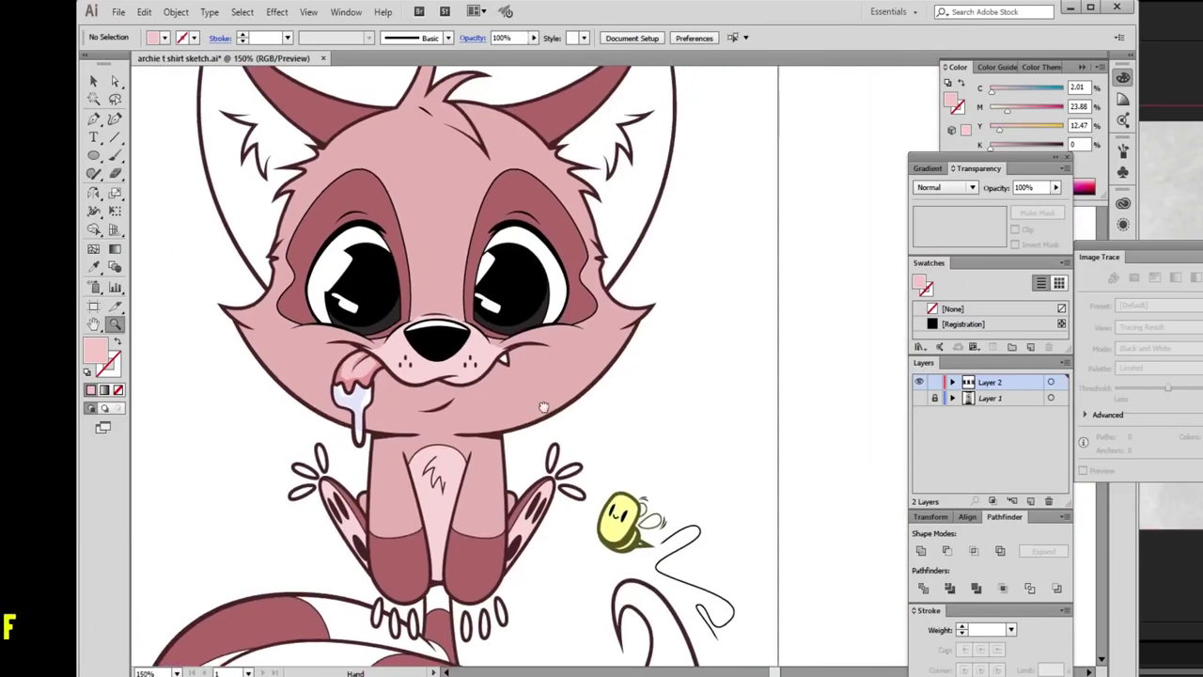
Fill the heart above the fox's head with red.
click(588, 520)
scroll(650, 586, up, 2)
ctrl+click(649, 586)
key(ctrl+minus)
scroll(653, 435, down, 1)
scroll(618, 126, up, 3)
ctrl+click(510, 175)
double_click(94, 353)
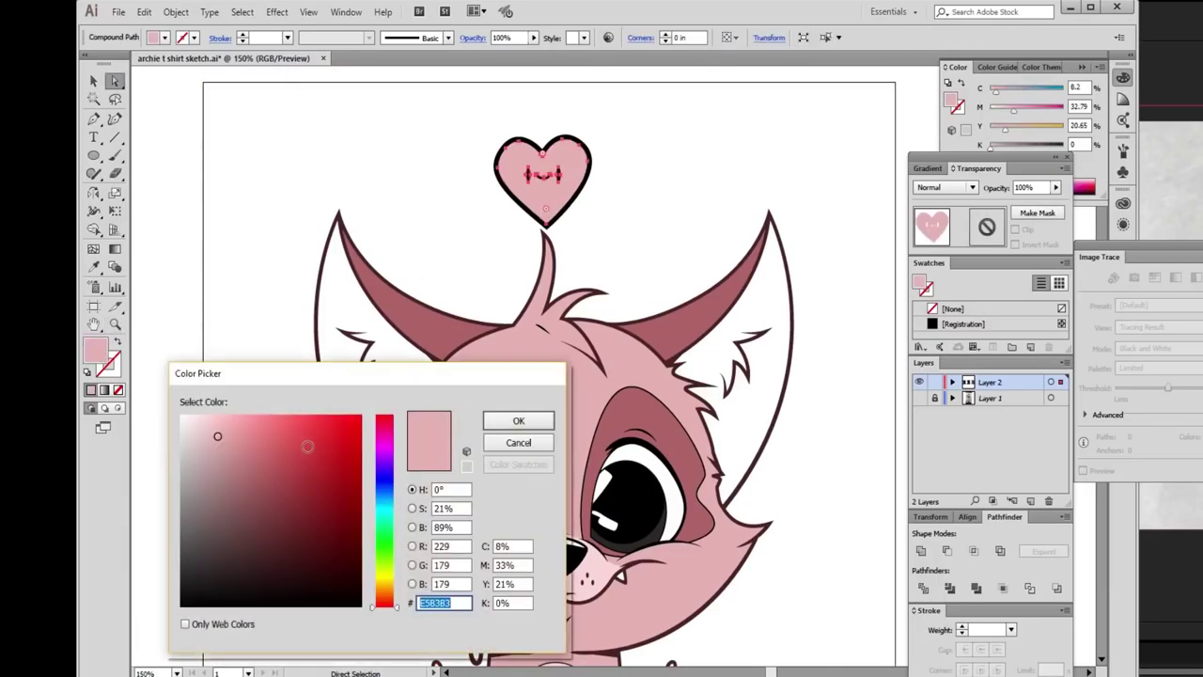
click(514, 420)
Change the heart's black outline to a darker red #841E1E.
scroll(614, 346, up, 2)
click(502, 451)
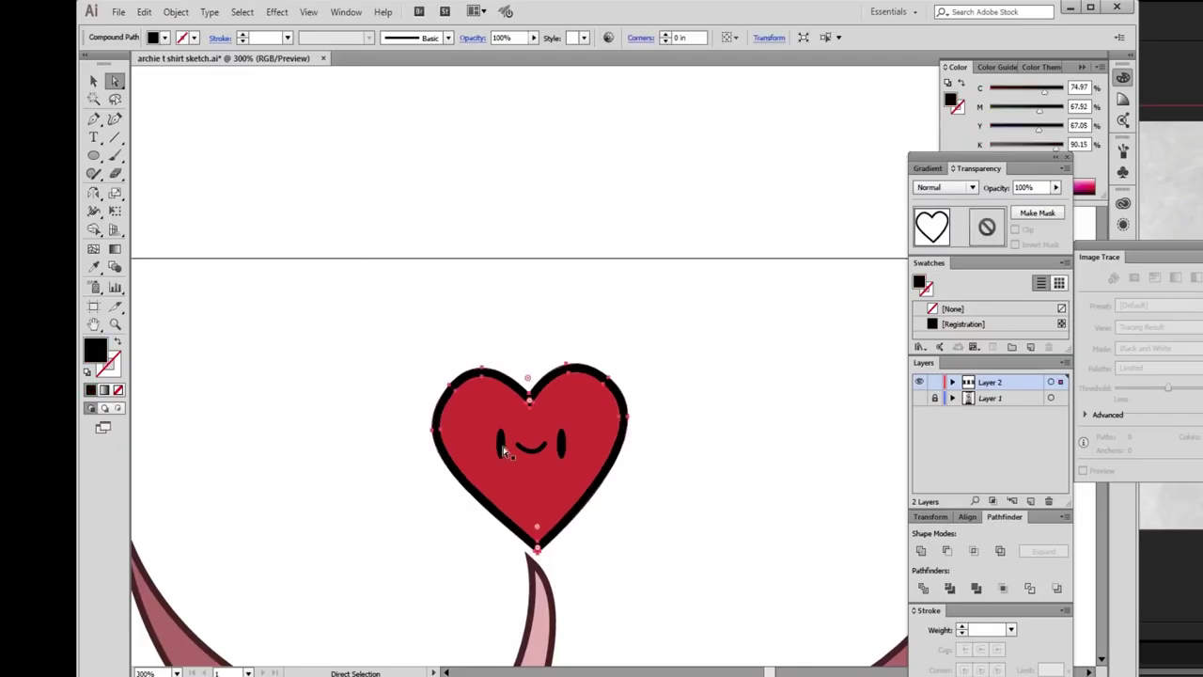
click(489, 414)
double_click(95, 351)
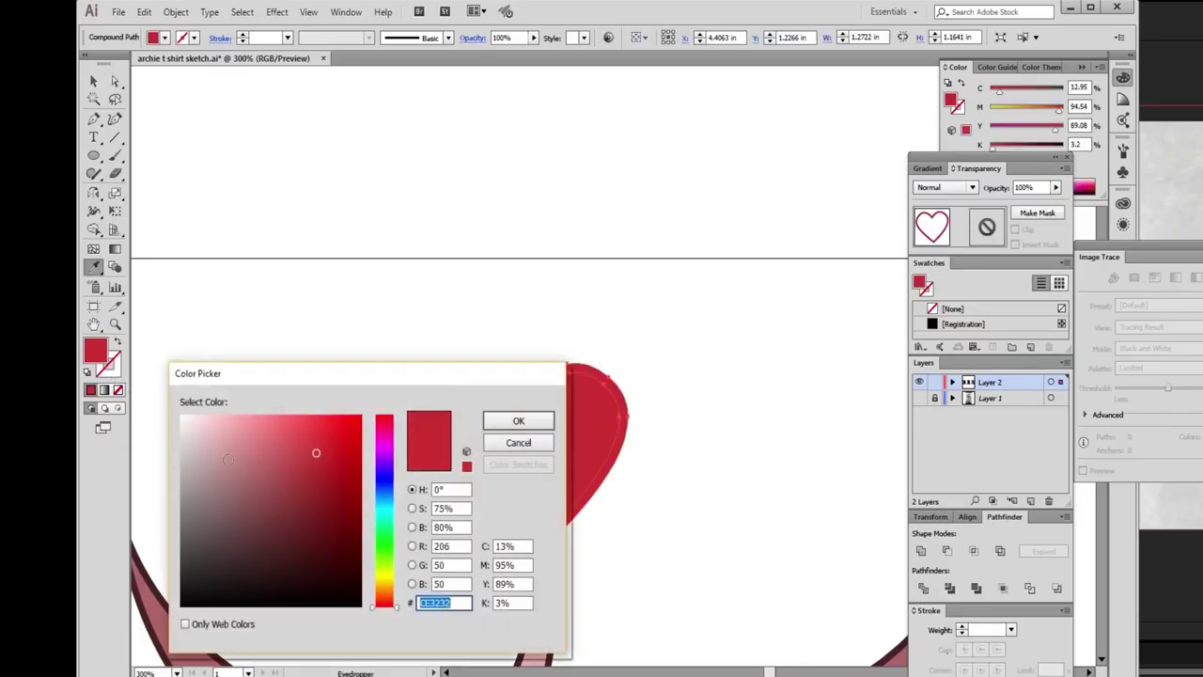
click(518, 420)
Scroll around the artwork and select the ear fur shapes with Direct Selection.
scroll(518, 430, down, 3)
scroll(657, 489, down, 1)
scroll(566, 373, up, 2)
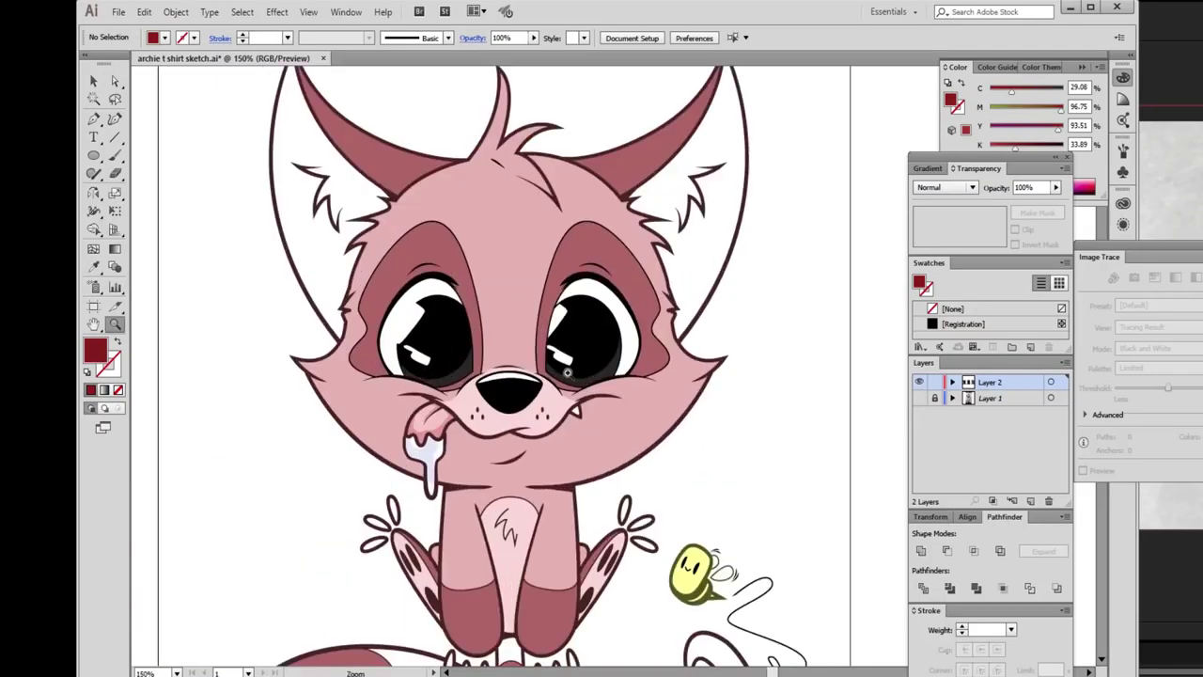
scroll(606, 406, down, 1)
scroll(638, 427, down, 2)
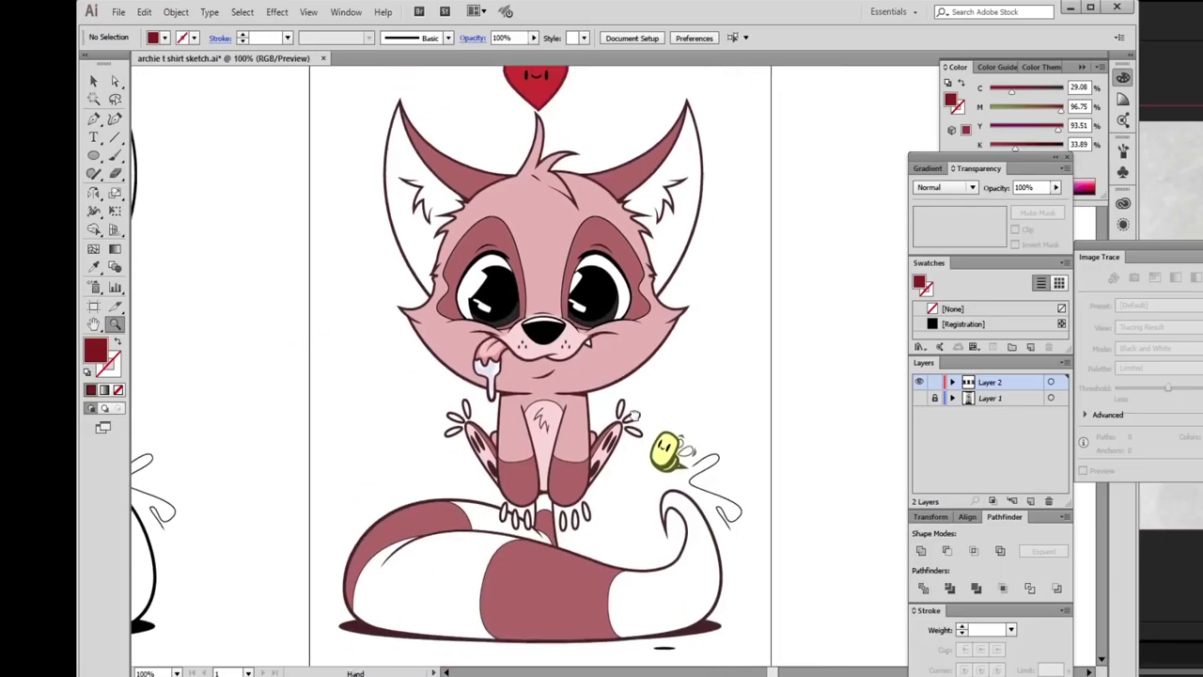
scroll(610, 320, up, 1)
key(a)
click(687, 301)
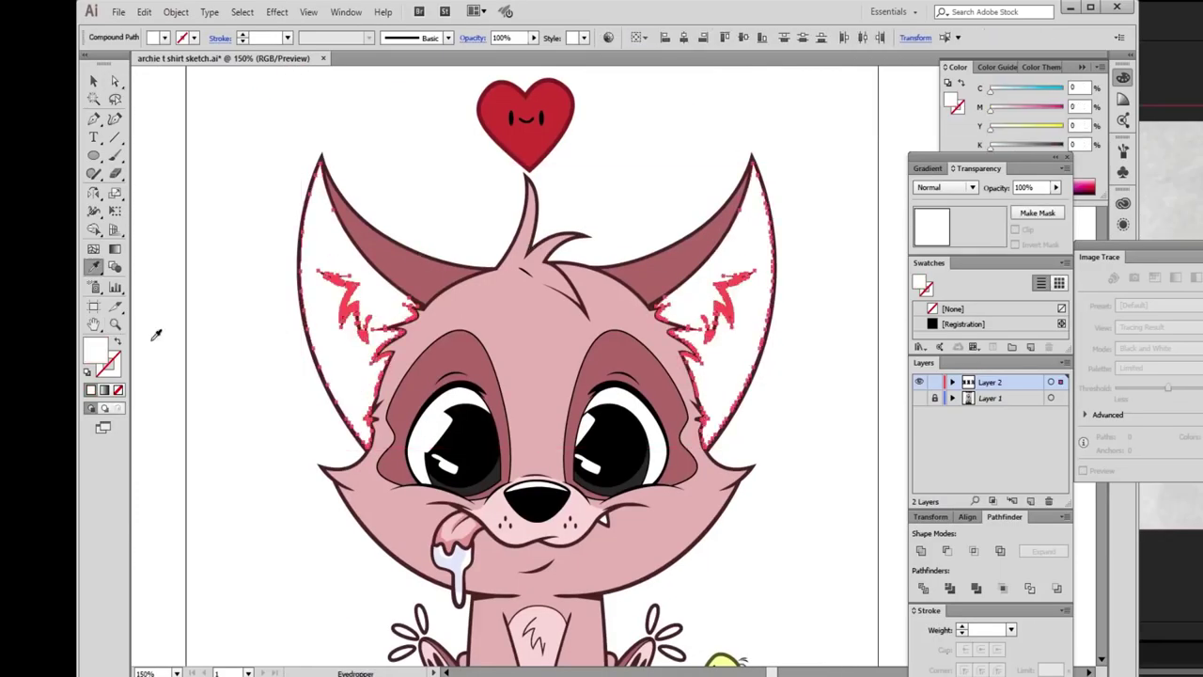
Fill the ear interiors light pink and erase the pink inside both ears.
double_click(95, 350)
key(Escape)
key(i)
double_click(95, 351)
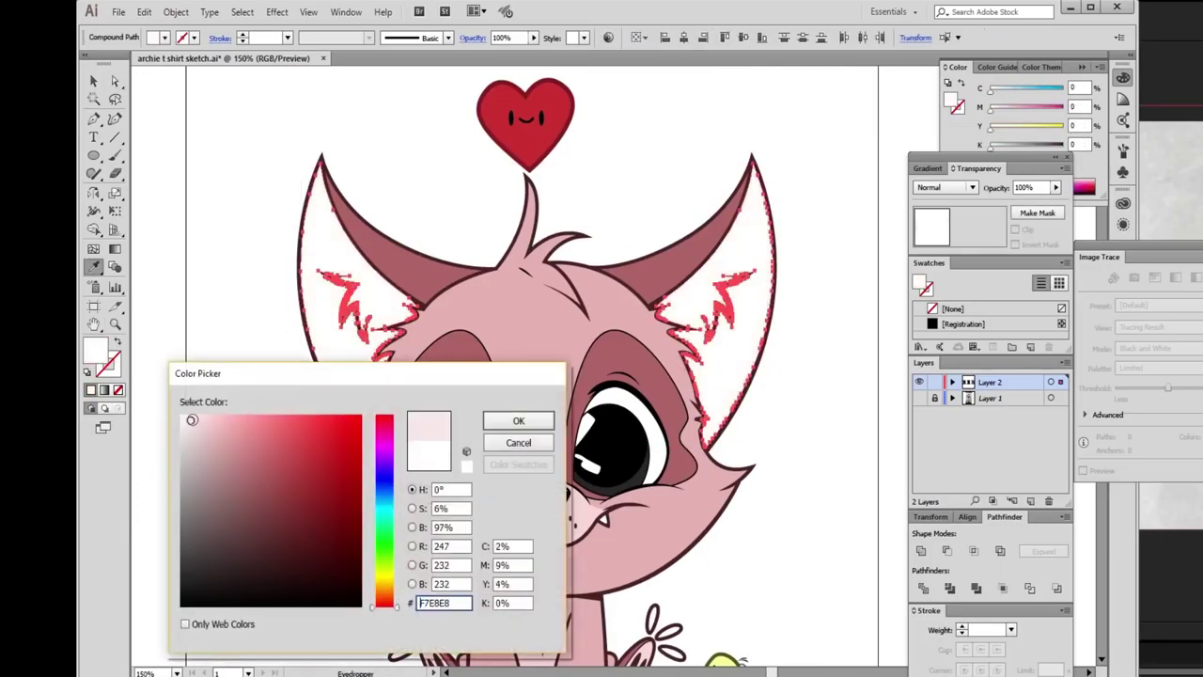
click(499, 422)
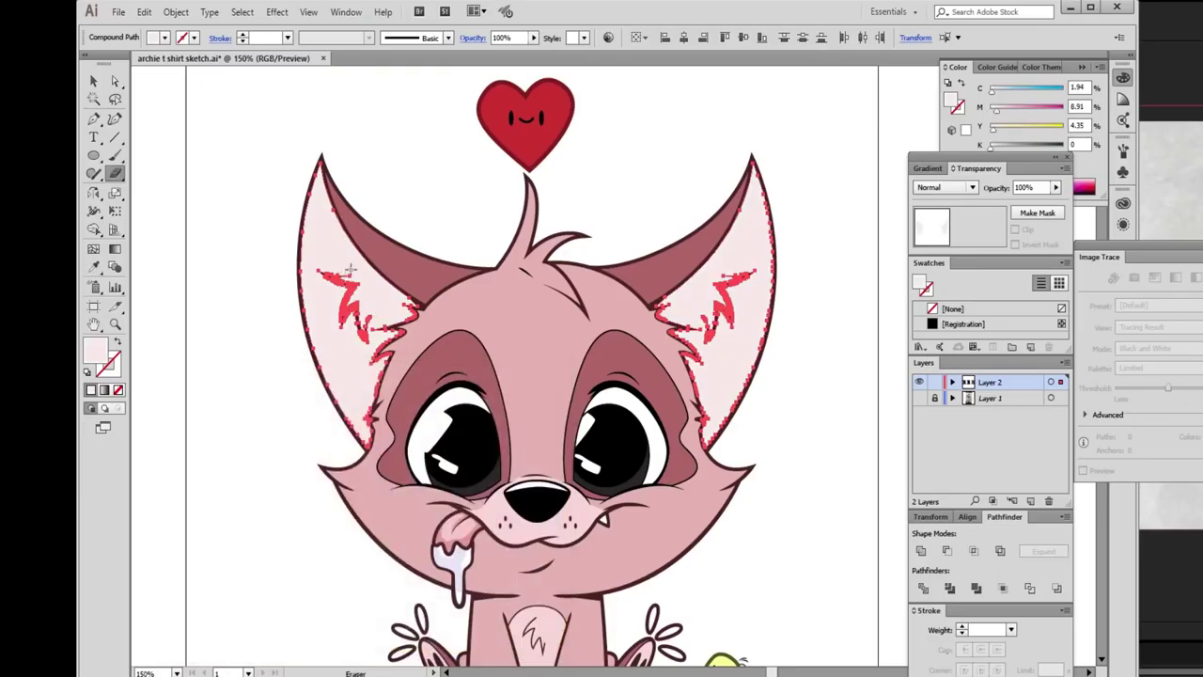
mouse_move(754, 160)
mouse_down()
mouse_move(705, 367)
mouse_move(734, 442)
mouse_move(770, 313)
mouse_up()
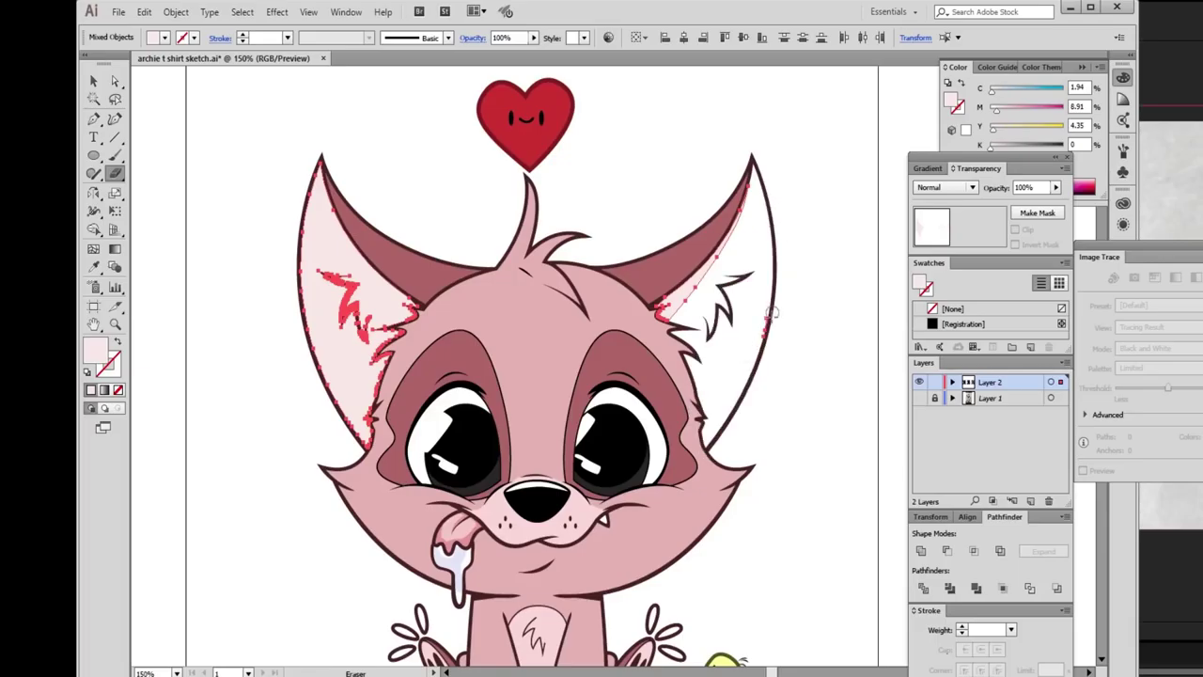
mouse_move(317, 202)
mouse_down()
mouse_move(371, 321)
mouse_move(301, 300)
mouse_move(382, 324)
mouse_up()
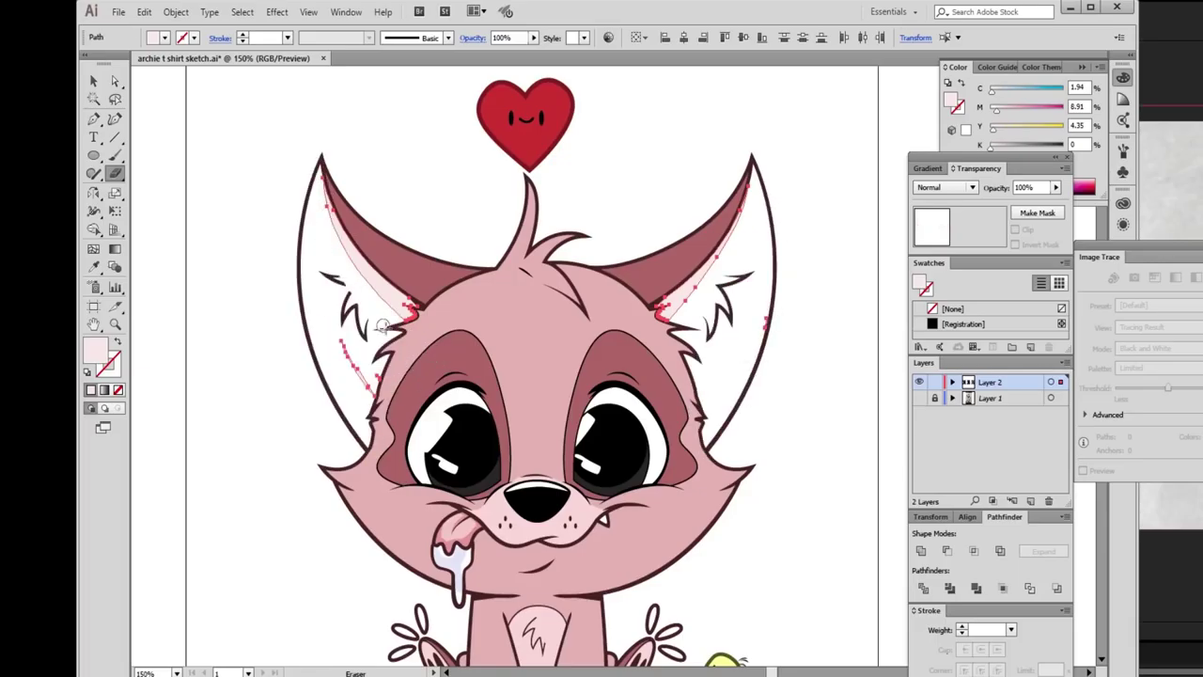
Set the inner-ear shading fill to the darker rose #8C4C4C.
key(v)
key(a)
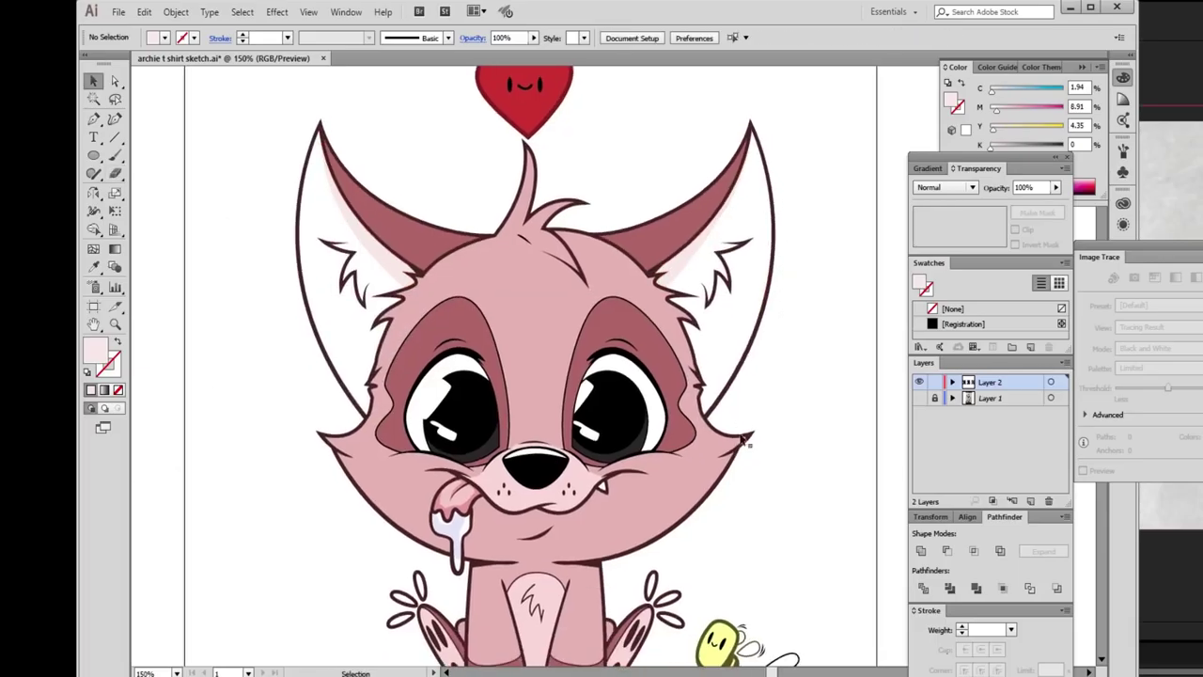
scroll(554, 369, up, 2)
double_click(102, 355)
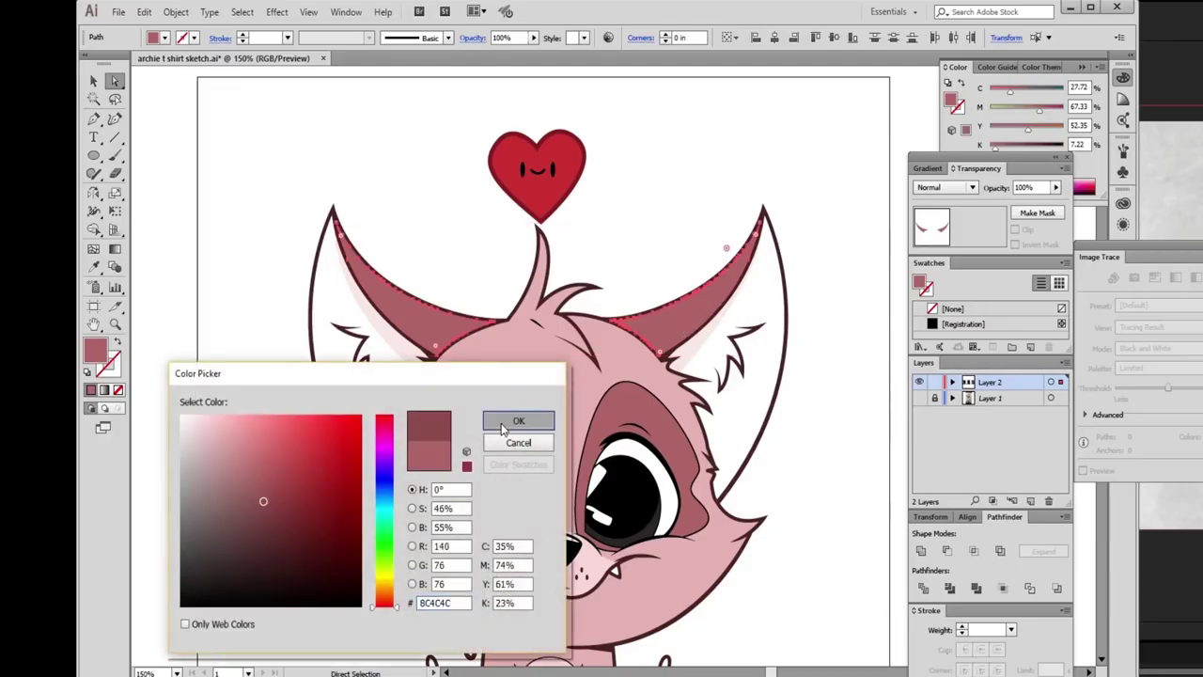
click(518, 421)
Trim the left and right inner-ear shading with the Eraser, then select the fox's body.
key(shift+e)
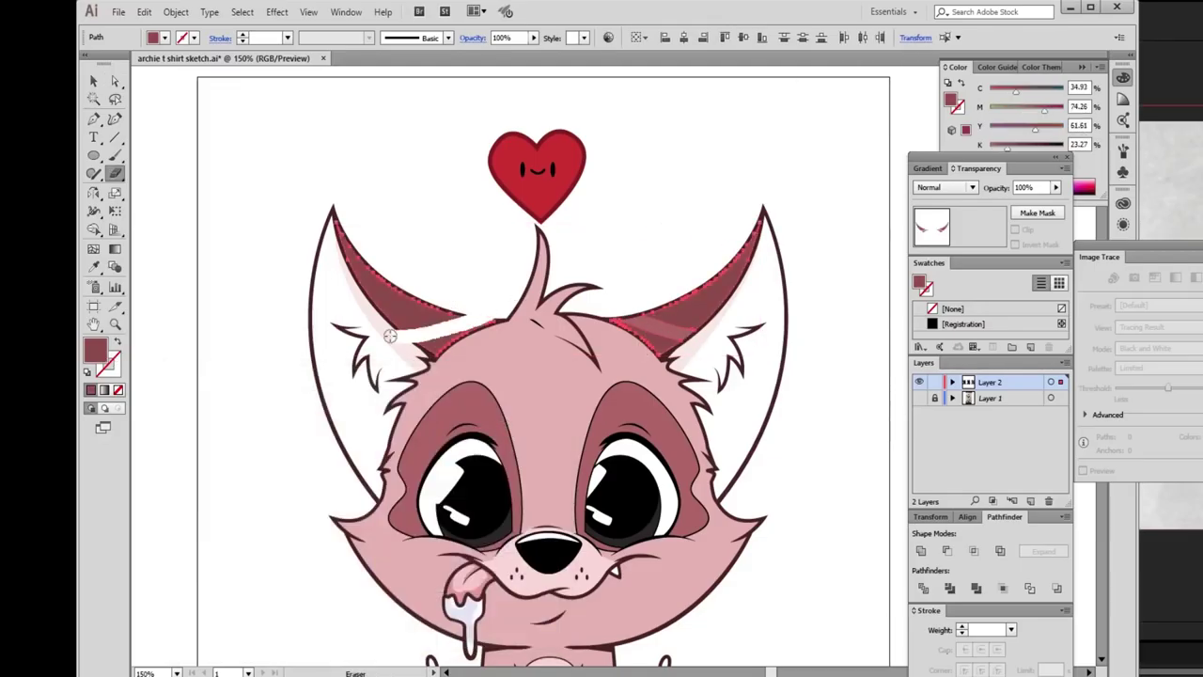
drag(411, 334, 408, 335)
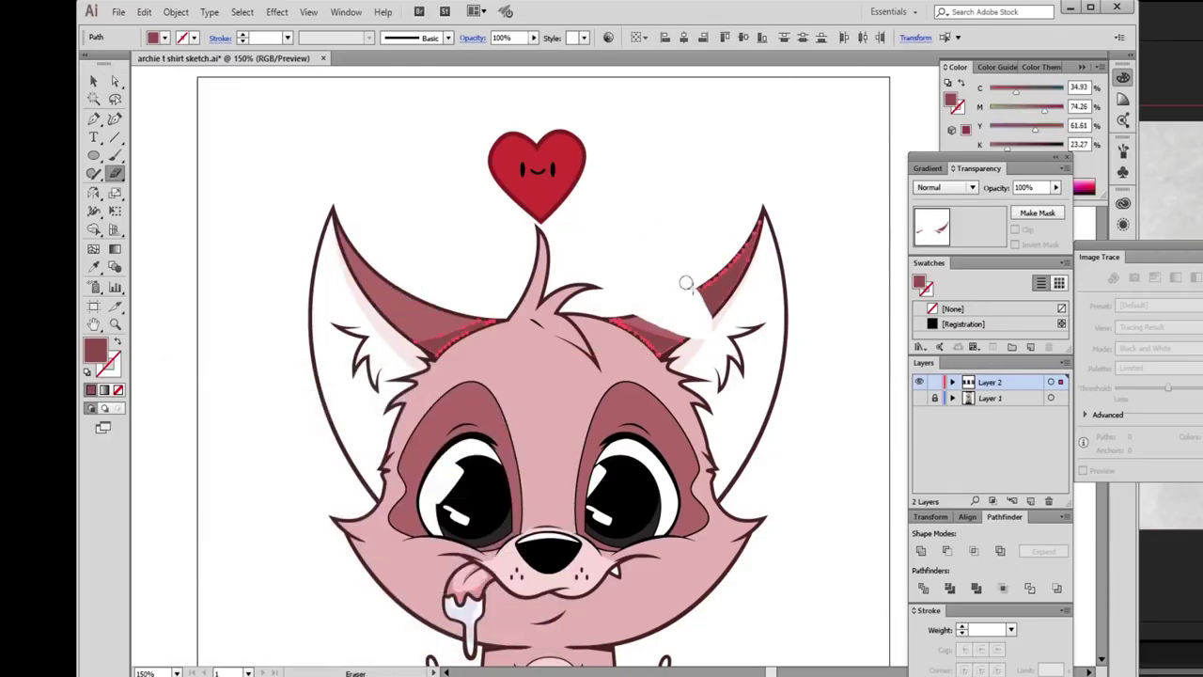
drag(686, 282, 768, 207)
key(v)
click(845, 342)
scroll(554, 424, down, 6)
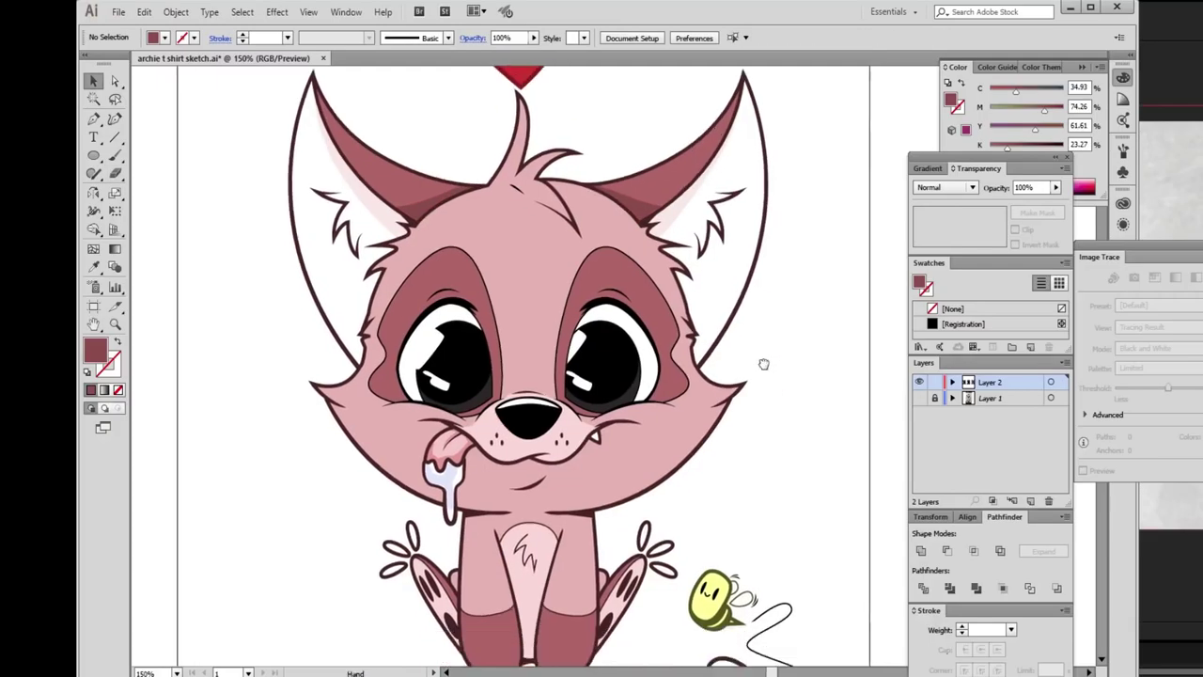
click(480, 466)
Darken the fox body's pink fill, then erase the darker shading from cheek, forehead, mouth and chin.
key(a)
double_click(104, 351)
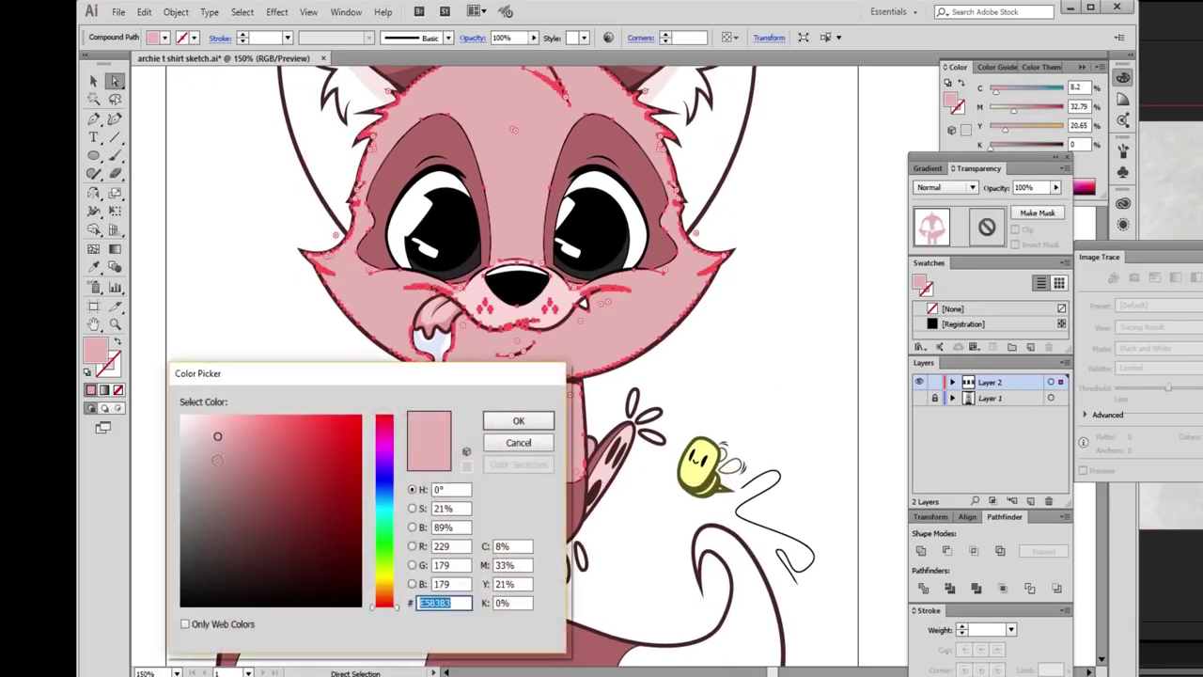
key(Return)
scroll(395, 405, up, 3)
key(shift+e)
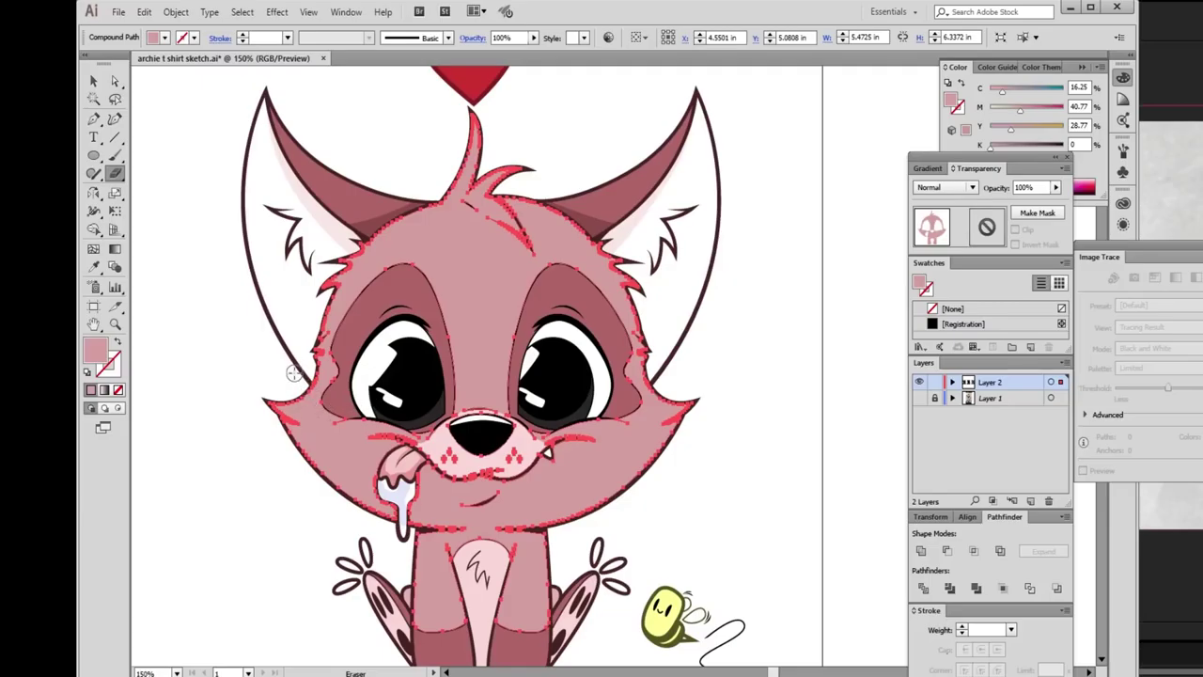
drag(294, 406, 448, 437)
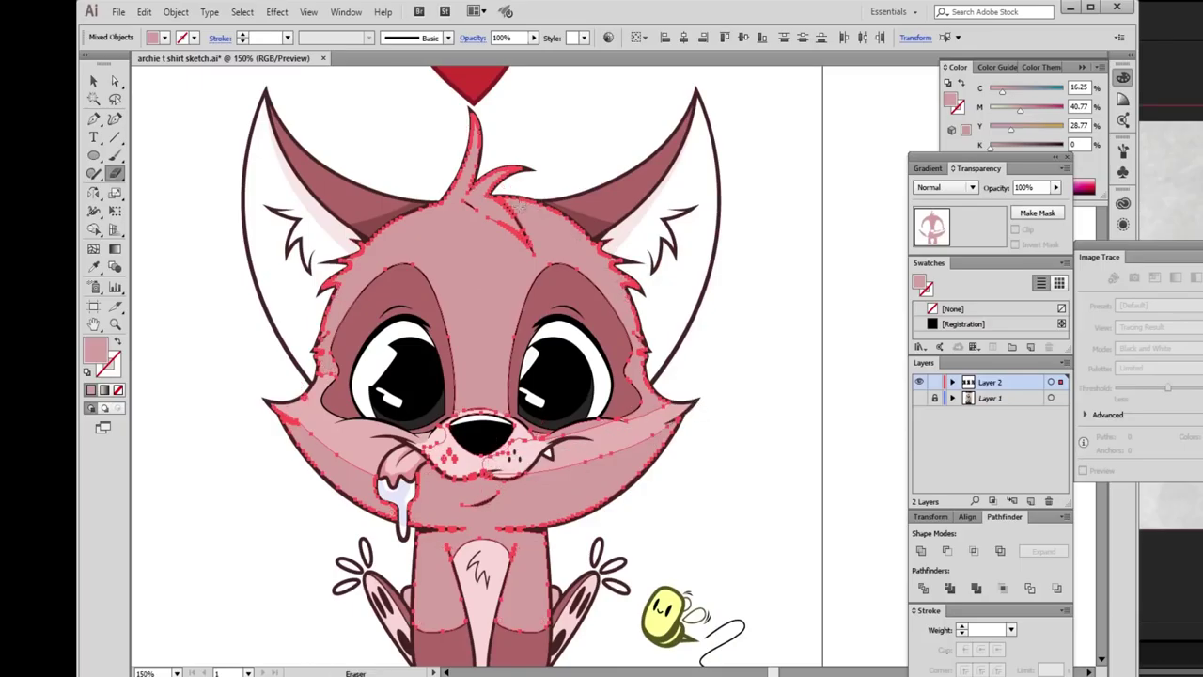
mouse_move(318, 344)
mouse_down()
mouse_move(381, 218)
mouse_move(395, 319)
mouse_move(446, 272)
mouse_move(537, 301)
mouse_move(639, 282)
mouse_up()
mouse_move(577, 336)
mouse_down()
mouse_move(470, 344)
mouse_move(561, 406)
mouse_move(531, 399)
mouse_move(366, 494)
mouse_up()
drag(598, 434, 442, 489)
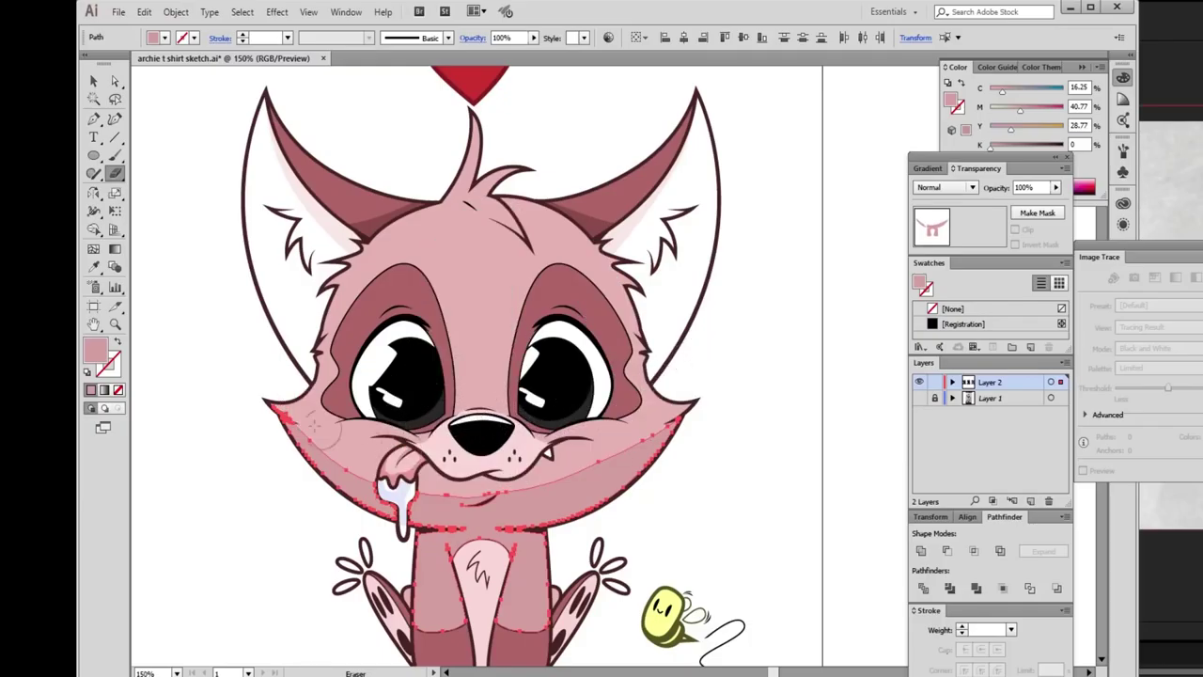
scroll(634, 434, down, 2)
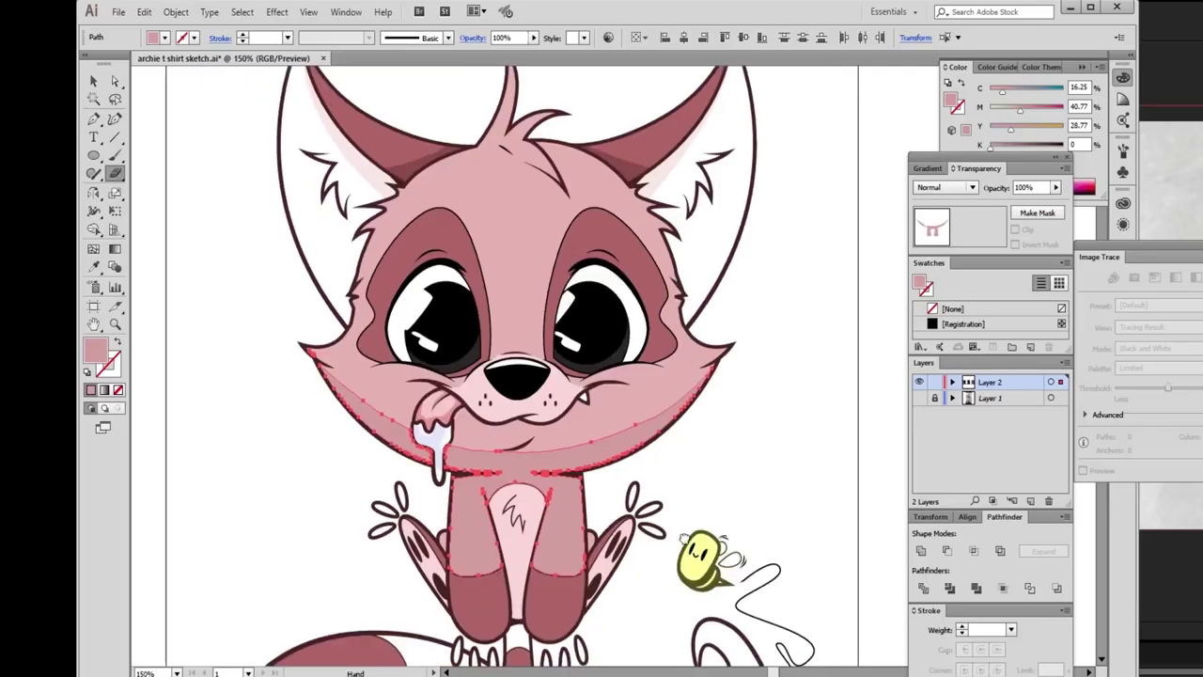
scroll(460, 501, up, 2)
Select the lower leg sock shapes and trim them with a short Eraser stroke.
key(ctrl+shift+a)
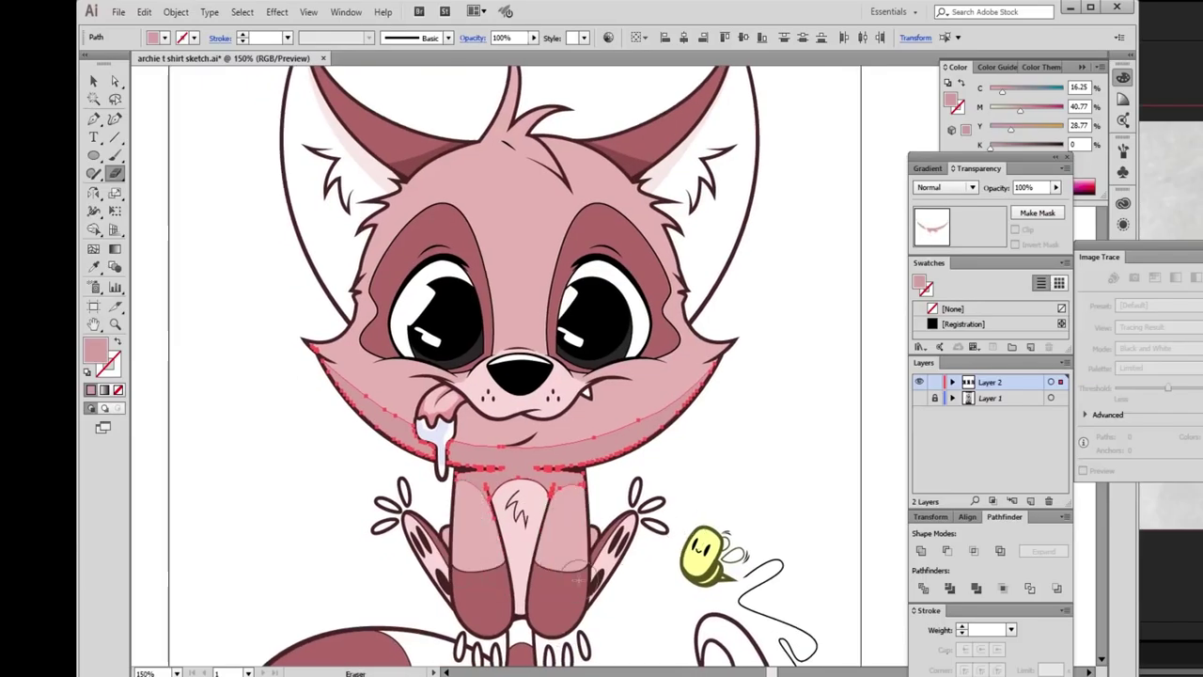
scroll(672, 562, down, 1)
scroll(672, 562, up, 1)
scroll(672, 562, down, 1)
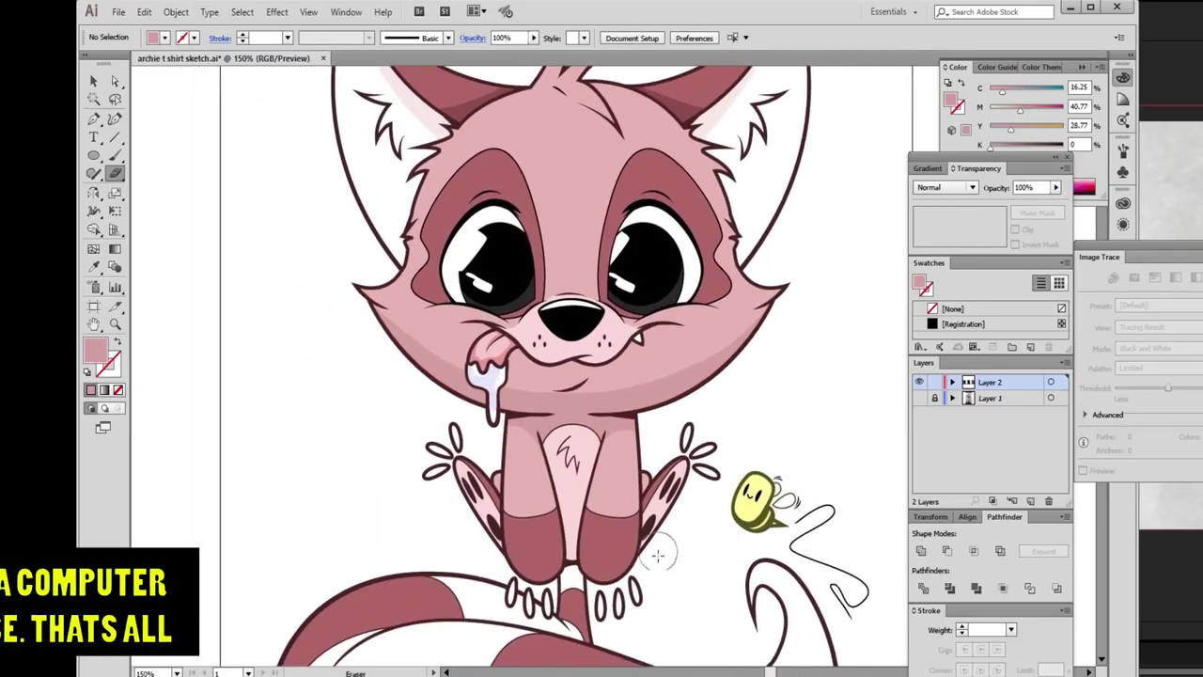
scroll(672, 562, up, 1)
key(a)
click(532, 467)
scroll(532, 467, up, 2)
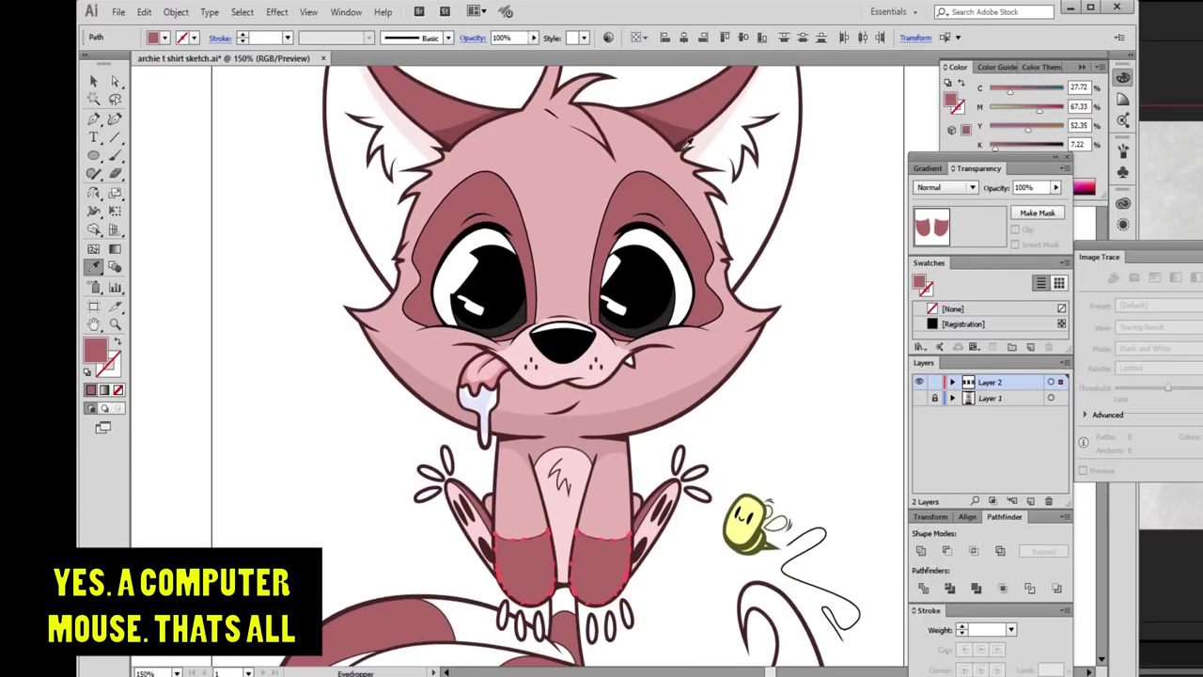
scroll(532, 467, down, 1)
key(shift+e)
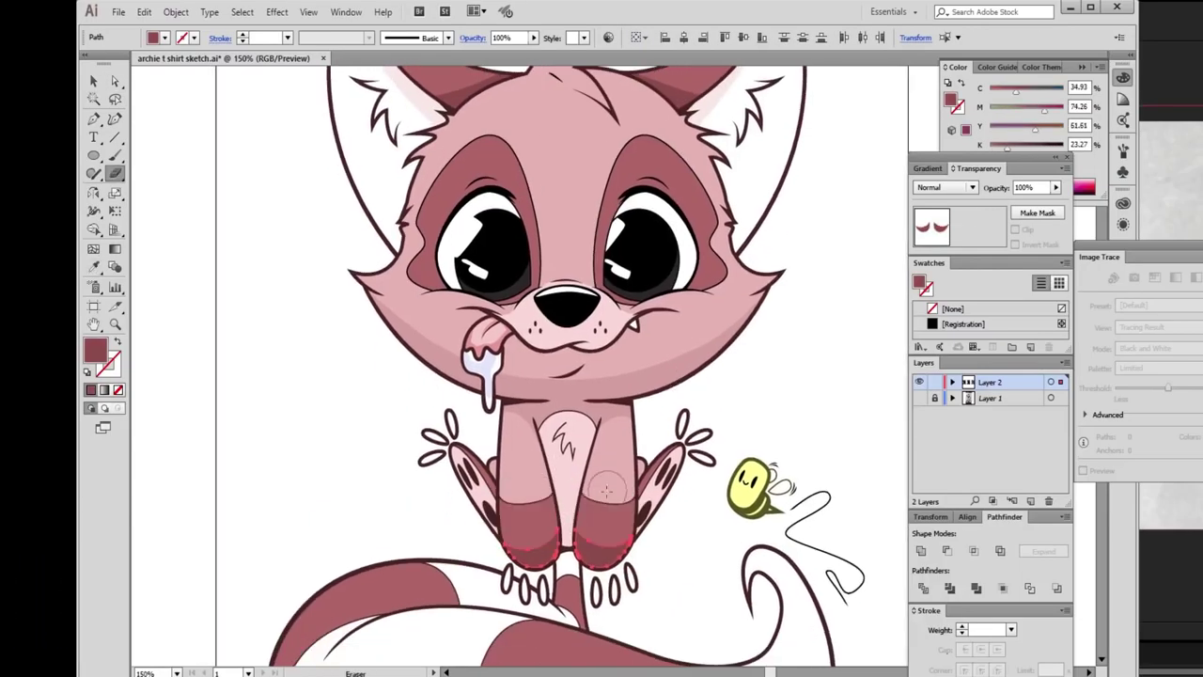
drag(606, 491, 602, 502)
key(ctrl+shift+a)
scroll(706, 561, down, 3)
Give the tail a light pink fill and erase white bands through its light stripes.
key(a)
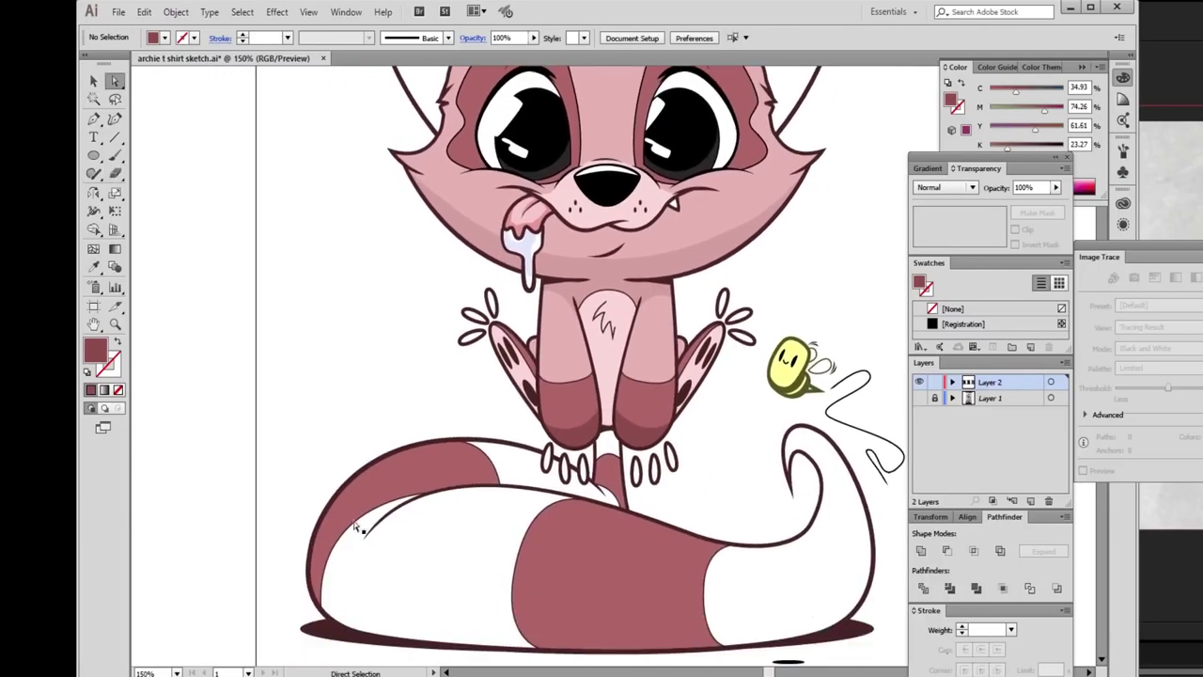
click(360, 529)
scroll(819, 578, up, 3)
key(i)
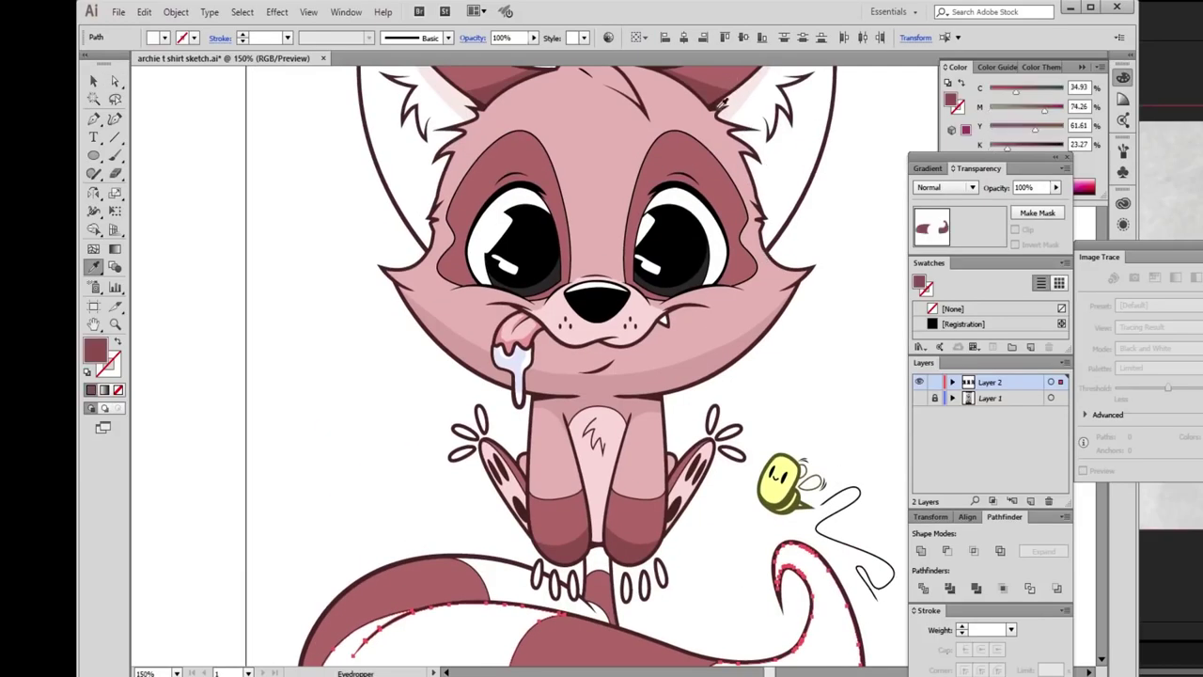
click(721, 85)
scroll(722, 282, down, 3)
click(569, 287)
scroll(736, 326, up, 2)
scroll(736, 326, down, 3)
key(shift+e)
drag(440, 507, 295, 438)
mouse_move(692, 510)
mouse_down()
mouse_move(653, 491)
mouse_move(797, 435)
mouse_up()
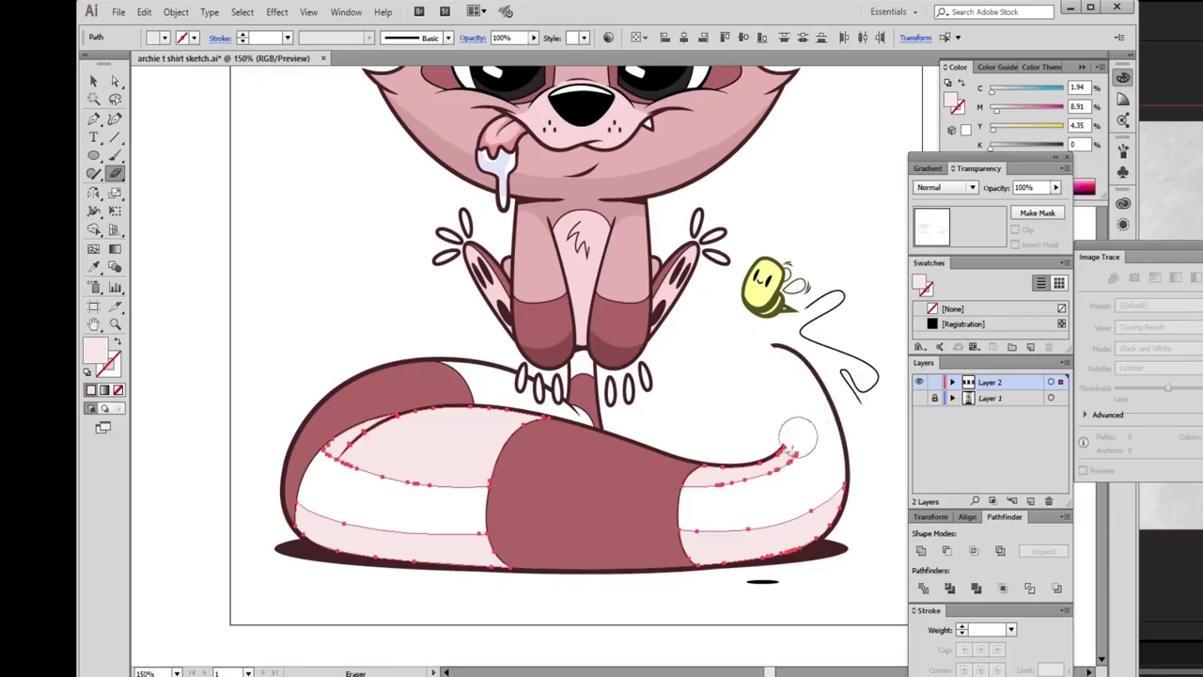
key(ctrl+z)
Try an eraser stroke near the feet and undo it.
key(ctrl+a)
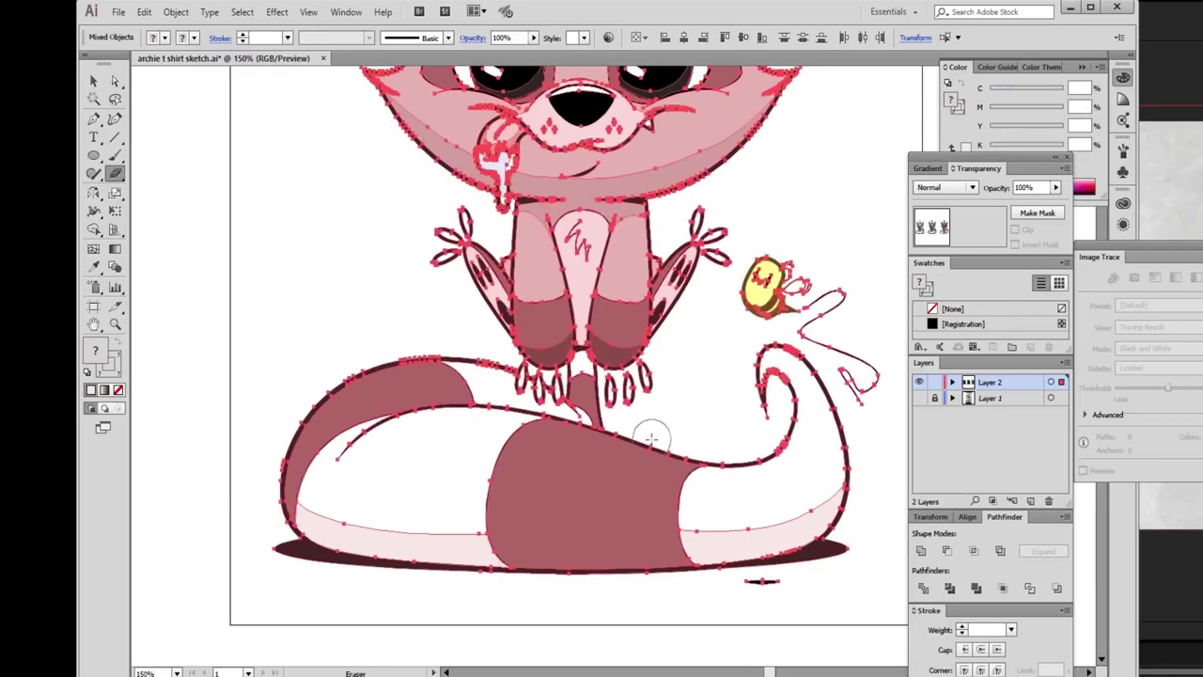
key(ctrl+shift+a)
scroll(799, 423, up, 2)
drag(592, 447, 555, 496)
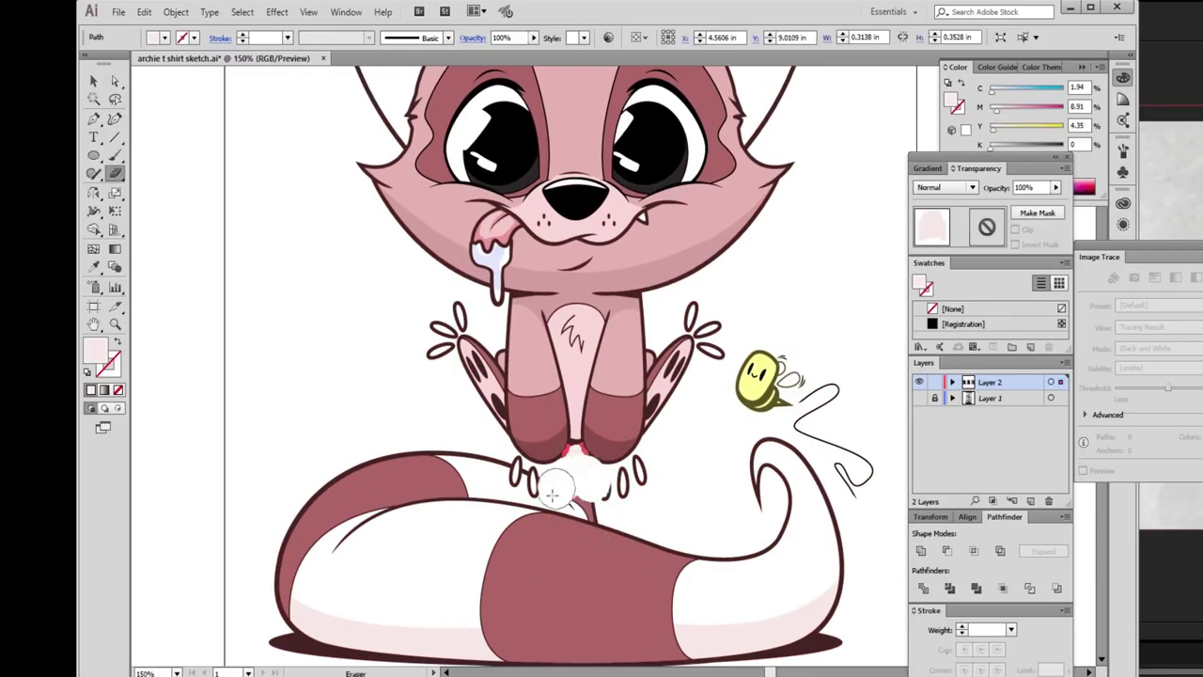
key(ctrl+z)
Match both dark tail stripes to the deep mauve sock colour with the Eyedropper.
key(a)
click(538, 612)
shift+click(374, 497)
key(i)
click(604, 432)
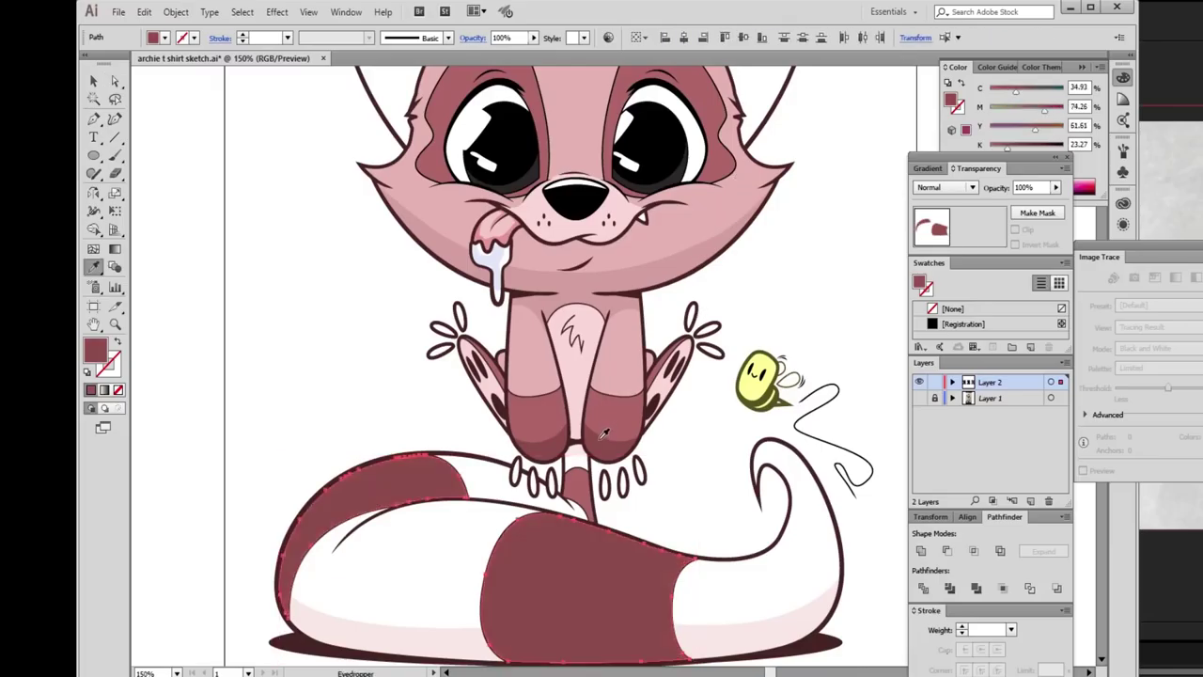
Try erasing bands across the dark tail stripes, undo them, and bring head and chest into view.
key(ctrl+z)
mouse_move(306, 508)
mouse_down()
mouse_move(319, 477)
mouse_move(457, 492)
mouse_up()
key(ctrl+z)
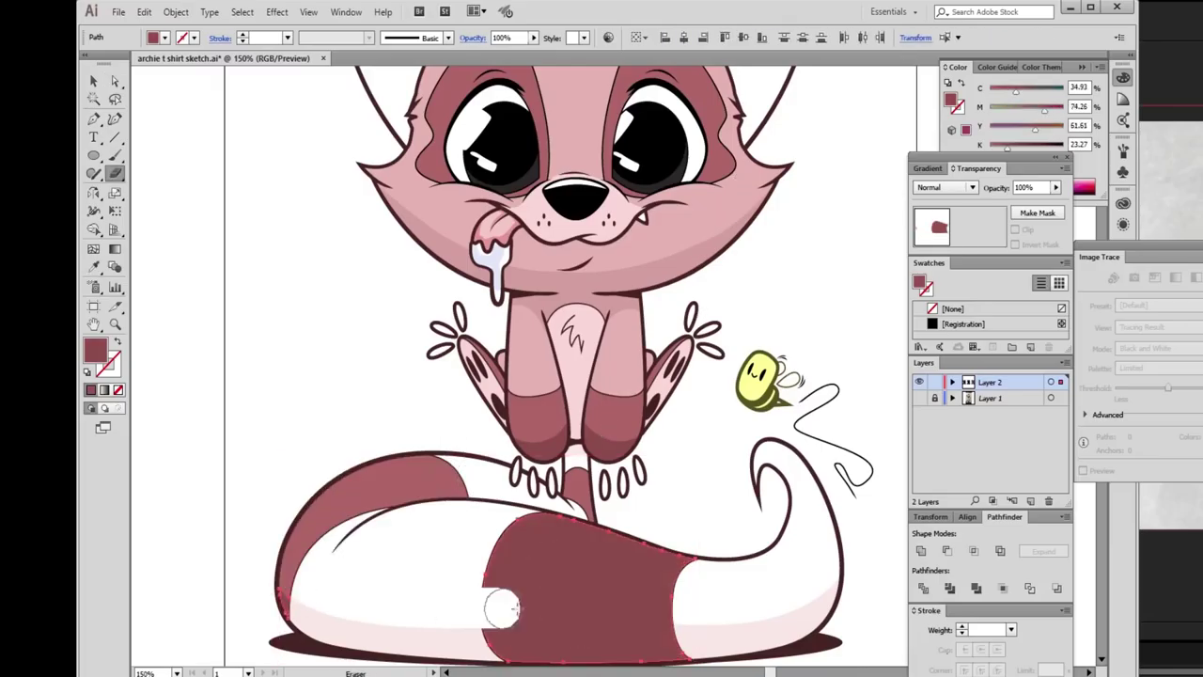
drag(498, 601, 583, 602)
key(ctrl+z)
drag(692, 574, 489, 562)
key(ctrl+z)
key(ctrl+shift+a)
drag(799, 369, 788, 572)
drag(563, 576, 578, 533)
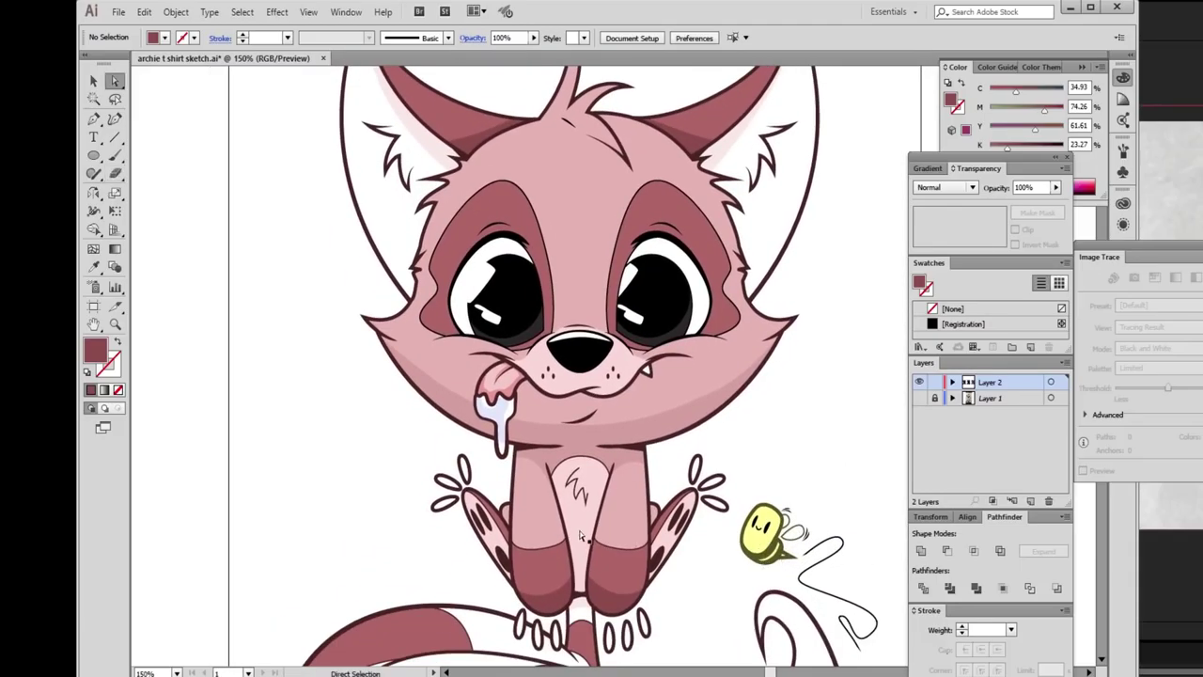
Recolour the chest tuft and erase a band across it.
key(a)
click(578, 533)
double_click(95, 350)
click(520, 418)
key(shift+e)
mouse_move(564, 470)
mouse_down()
mouse_move(597, 514)
mouse_move(578, 554)
mouse_up()
Zoom in on the bee and erase part of its head fill.
key(z)
scroll(772, 439, down, 3)
click(772, 439)
ctrl+click(310, 258)
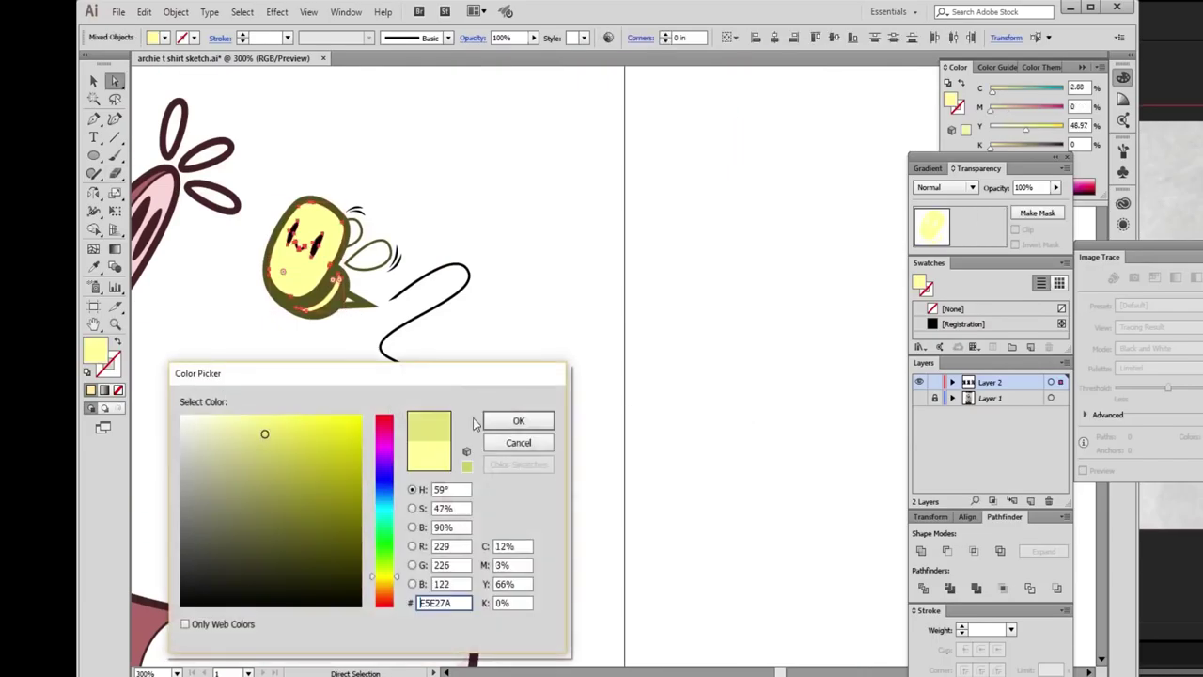
key(shift+e)
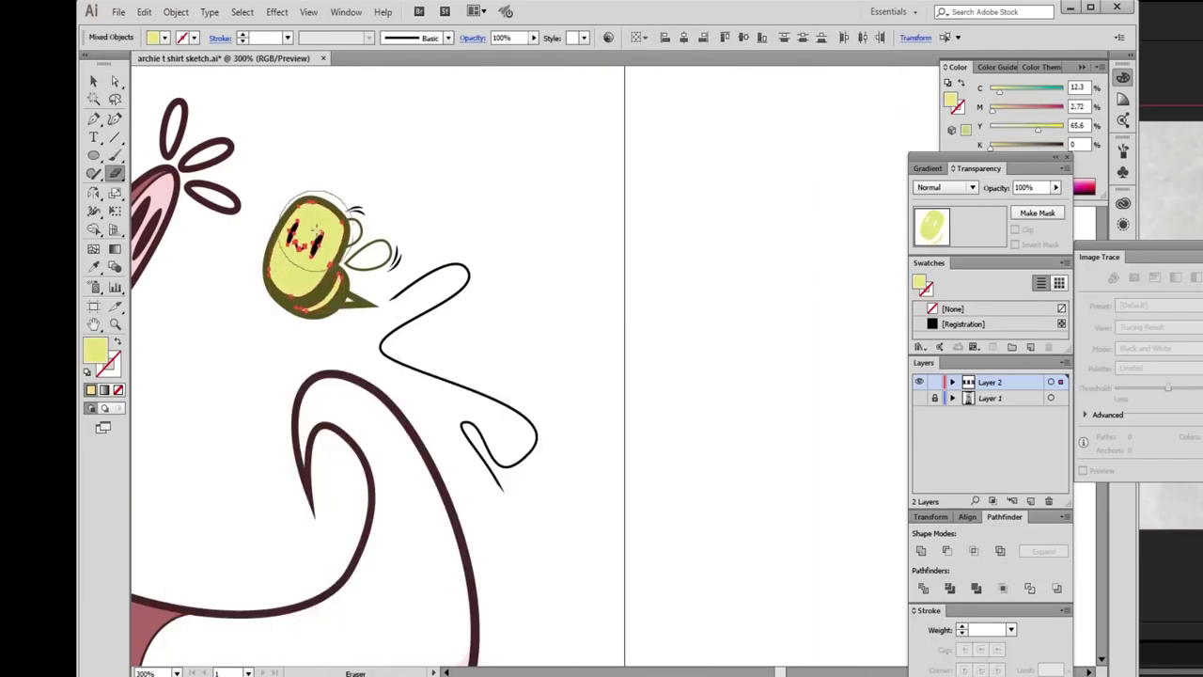
drag(316, 226, 331, 237)
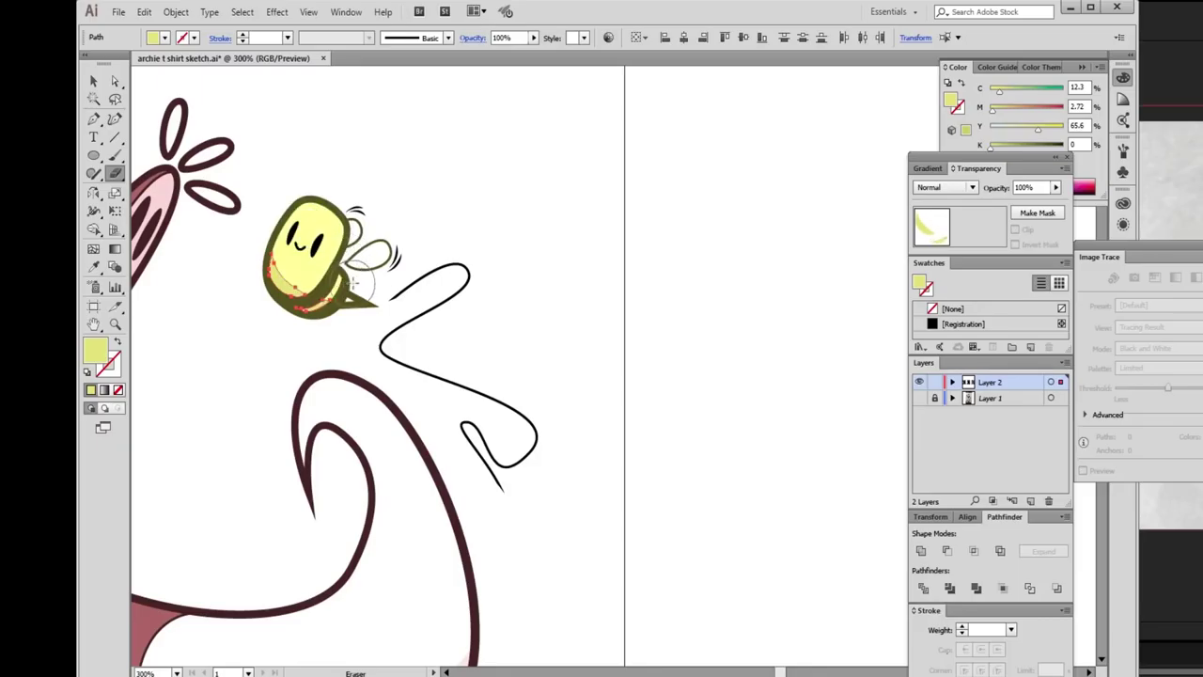
scroll(355, 279, down, 6)
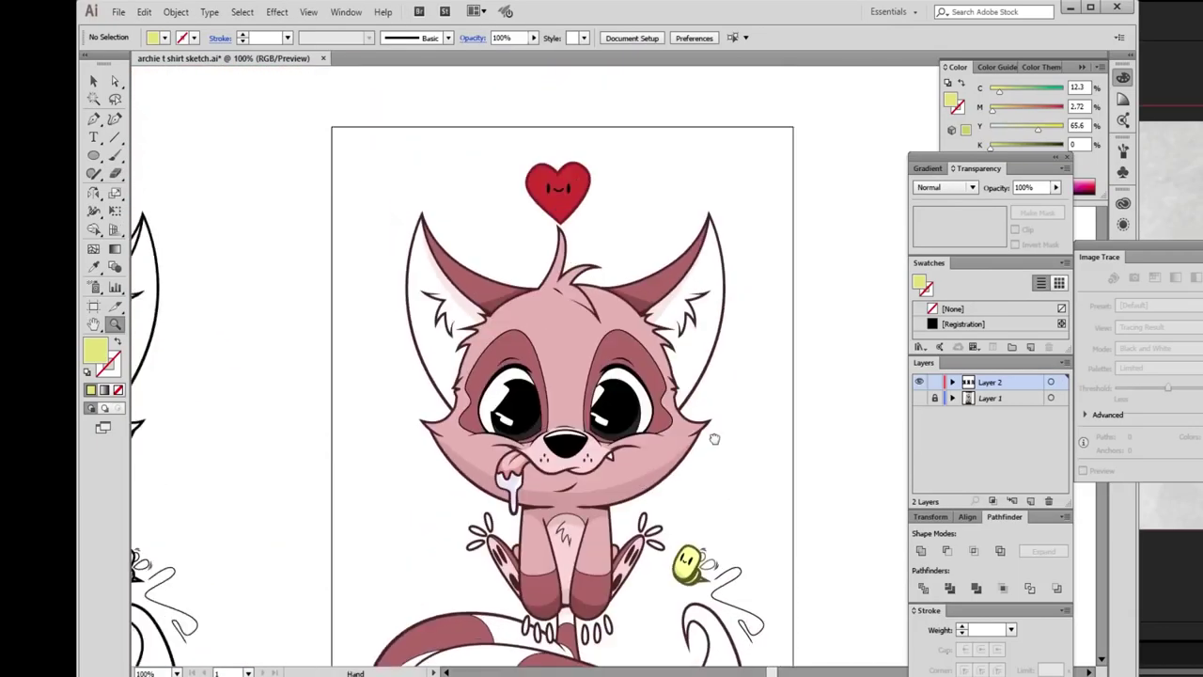
scroll(714, 439, up, 4)
Draw a curved shading shape across the bridge of the fox's nose with the Pen tool.
key(p)
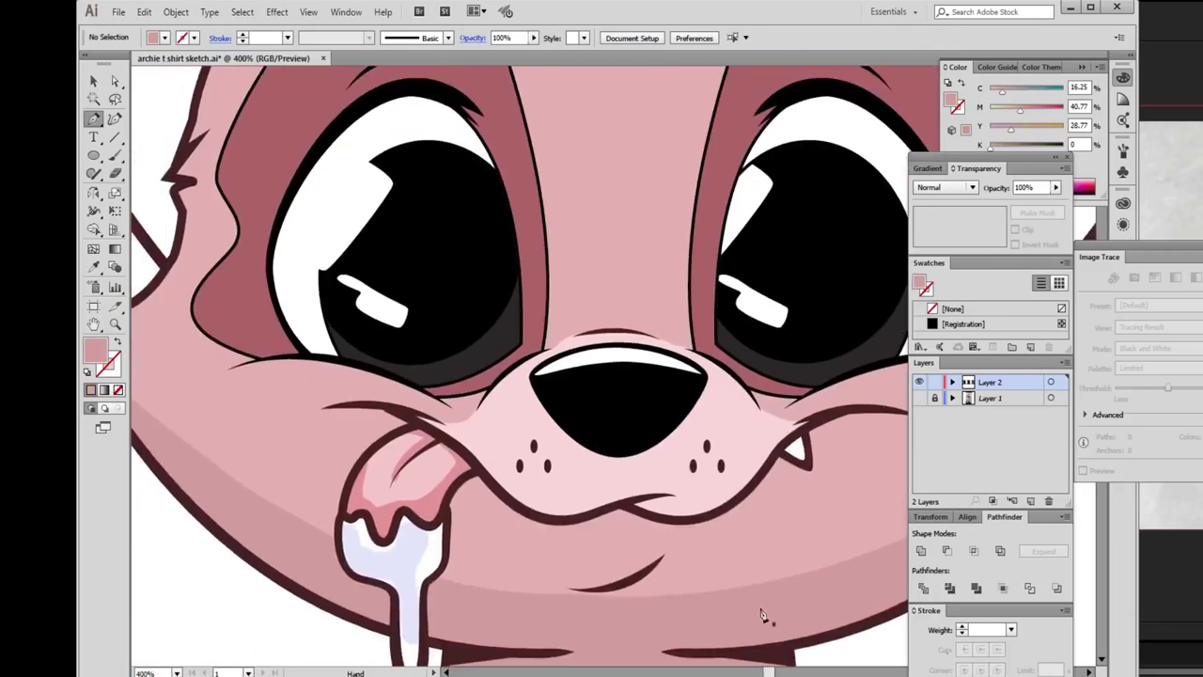
scroll(648, 601, up, 2)
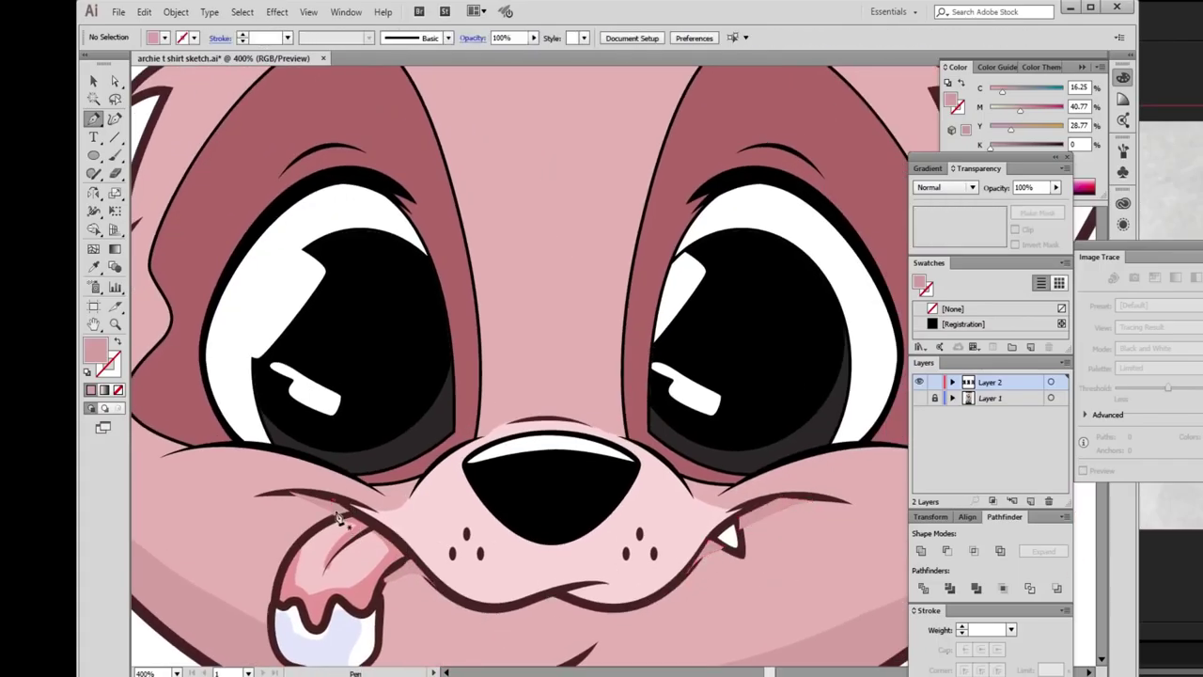
key(a)
click(415, 574)
click(783, 519)
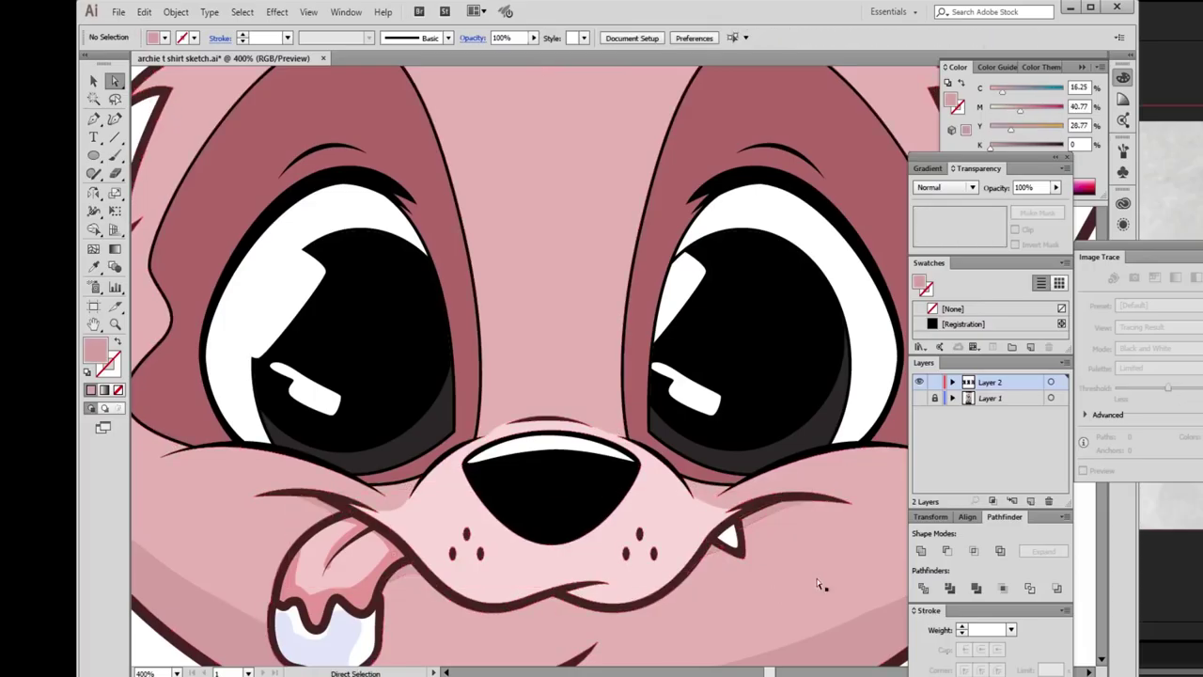
key(p)
scroll(570, 378, down, 3)
scroll(571, 378, up, 3)
drag(570, 378, 632, 509)
click(595, 500)
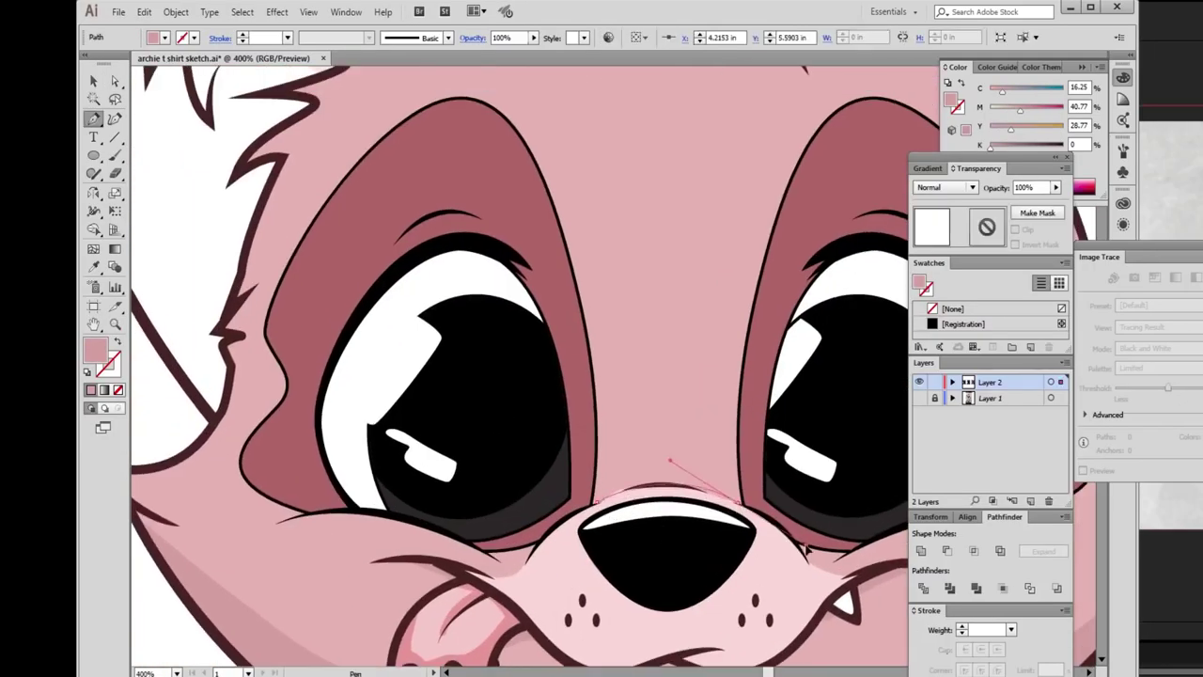
drag(694, 484, 740, 510)
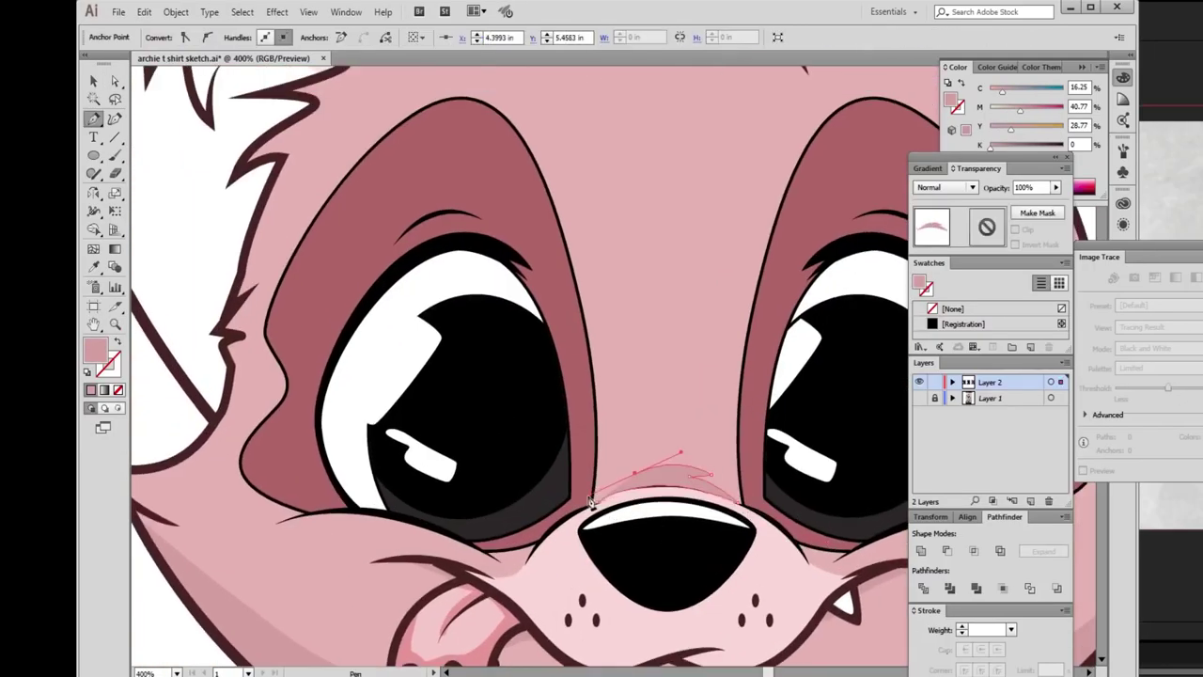
ctrl+click(583, 531)
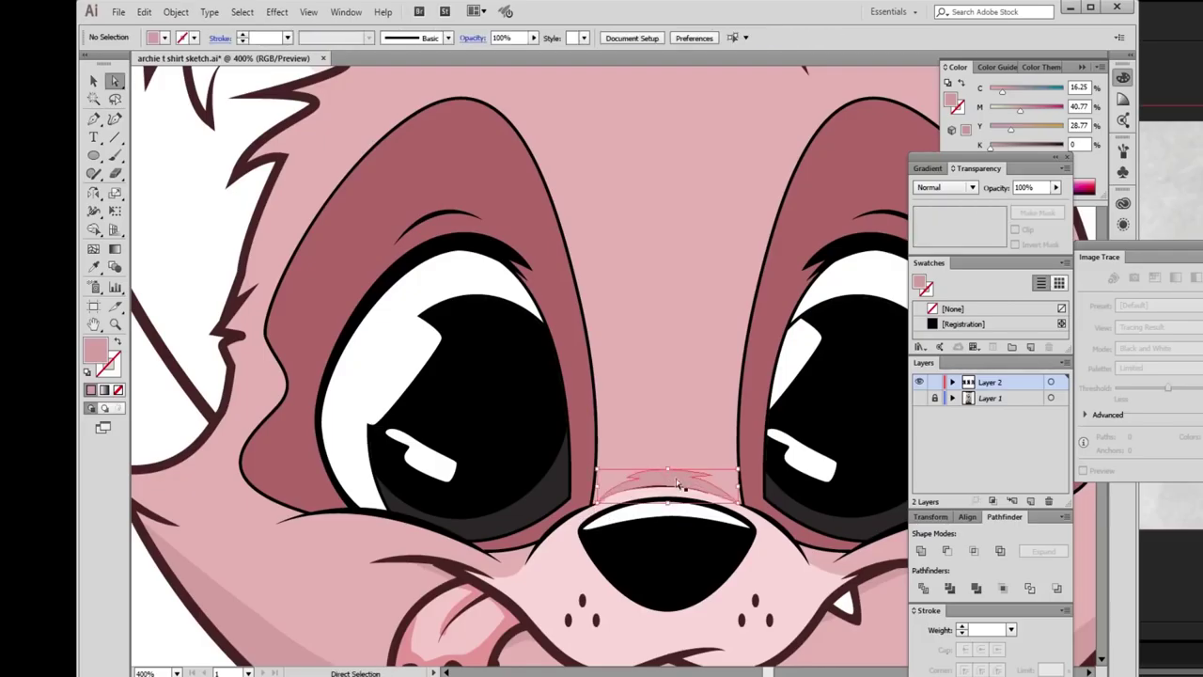
Draw a closed three-point eyelid shading shape above the fox's left eye.
key(z)
key(ctrl+minus)
key(ctrl+minus)
key(ctrl+minus)
click(597, 282)
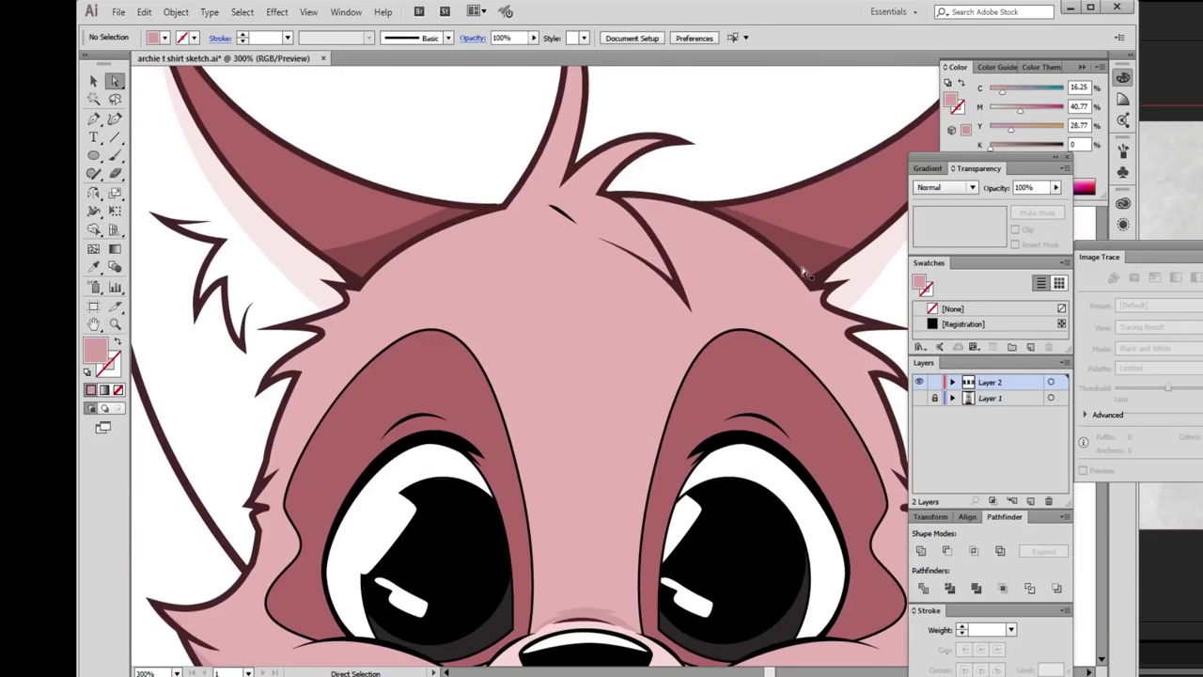
key(p)
click(350, 488)
click(407, 413)
click(478, 460)
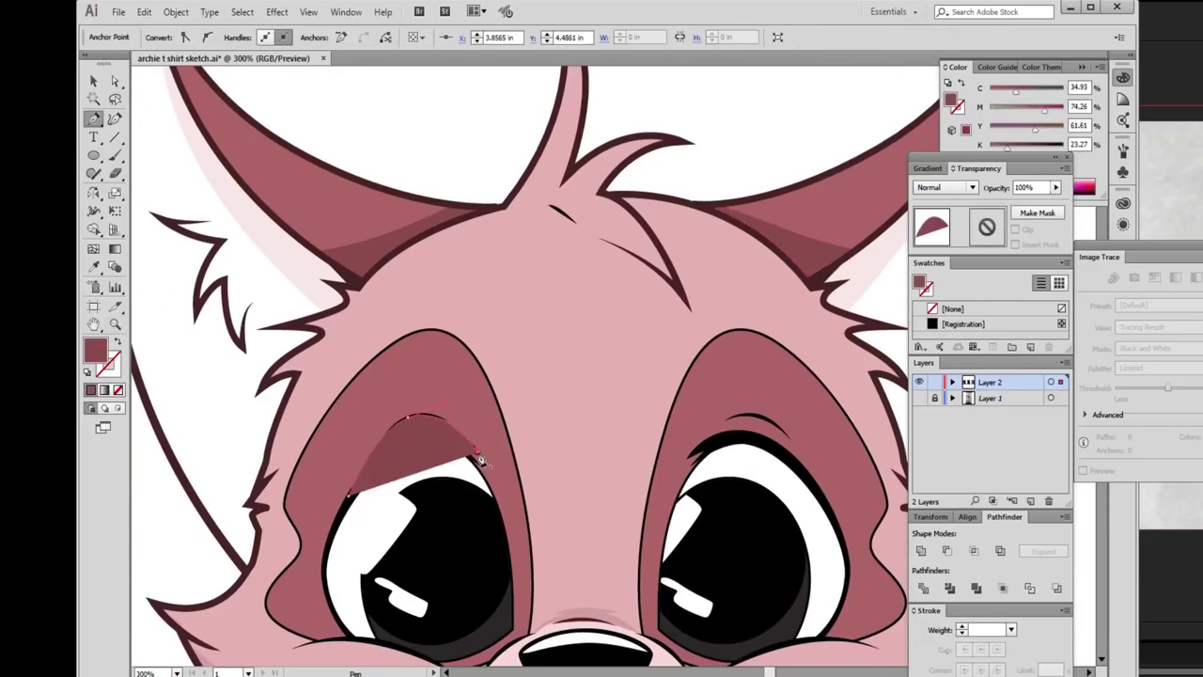
click(351, 489)
Drag a duplicate of the eyelid shading onto the right eye.
key(a)
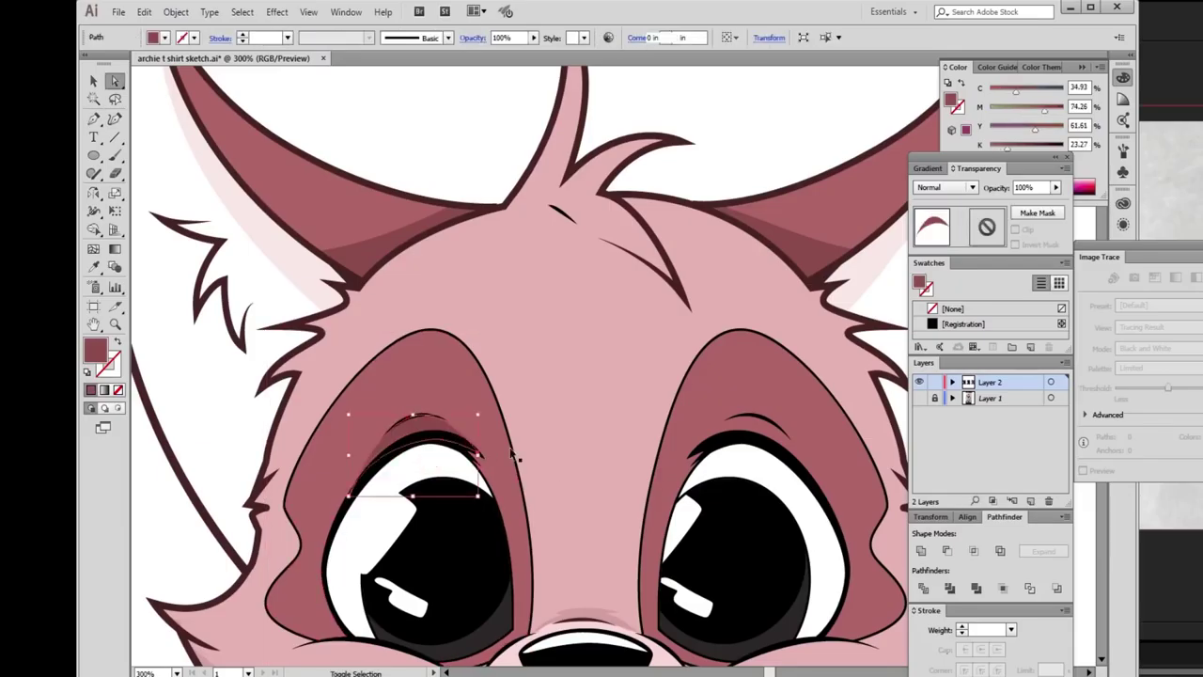
drag(449, 452, 780, 453)
key(v)
scroll(789, 453, down, 5)
key(a)
click(760, 528)
Change the heart's fill to a brighter red in the Color Picker.
scroll(760, 528, down, 1)
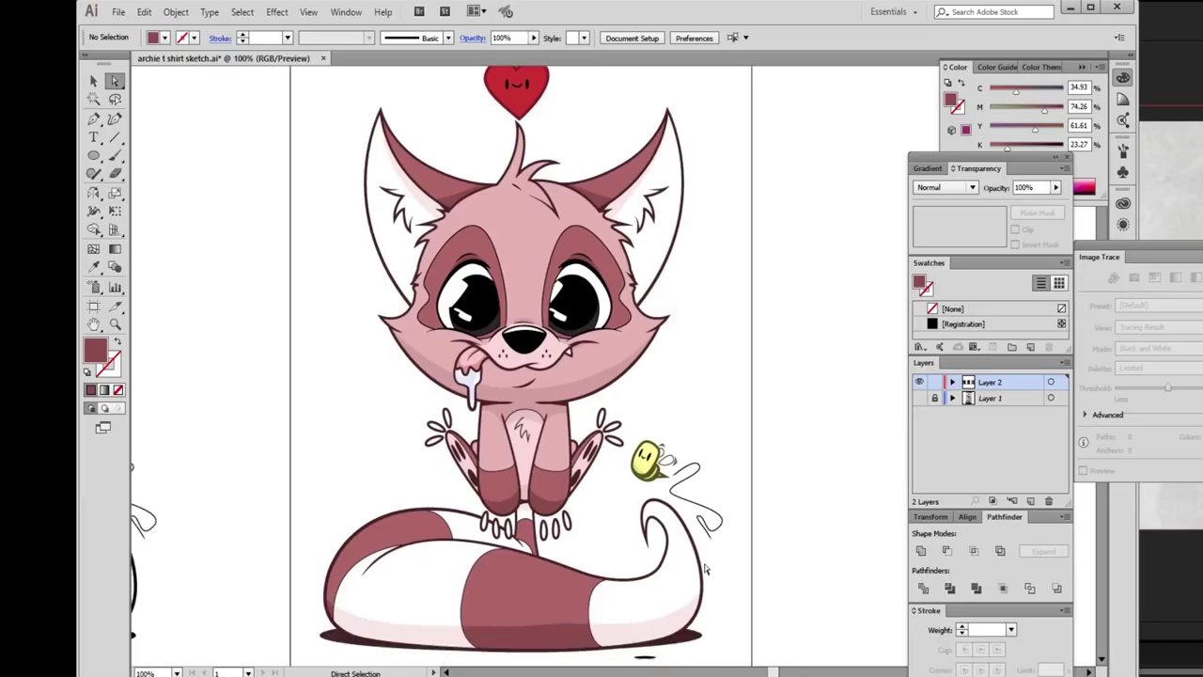
scroll(697, 486, up, 2)
click(510, 479)
double_click(95, 350)
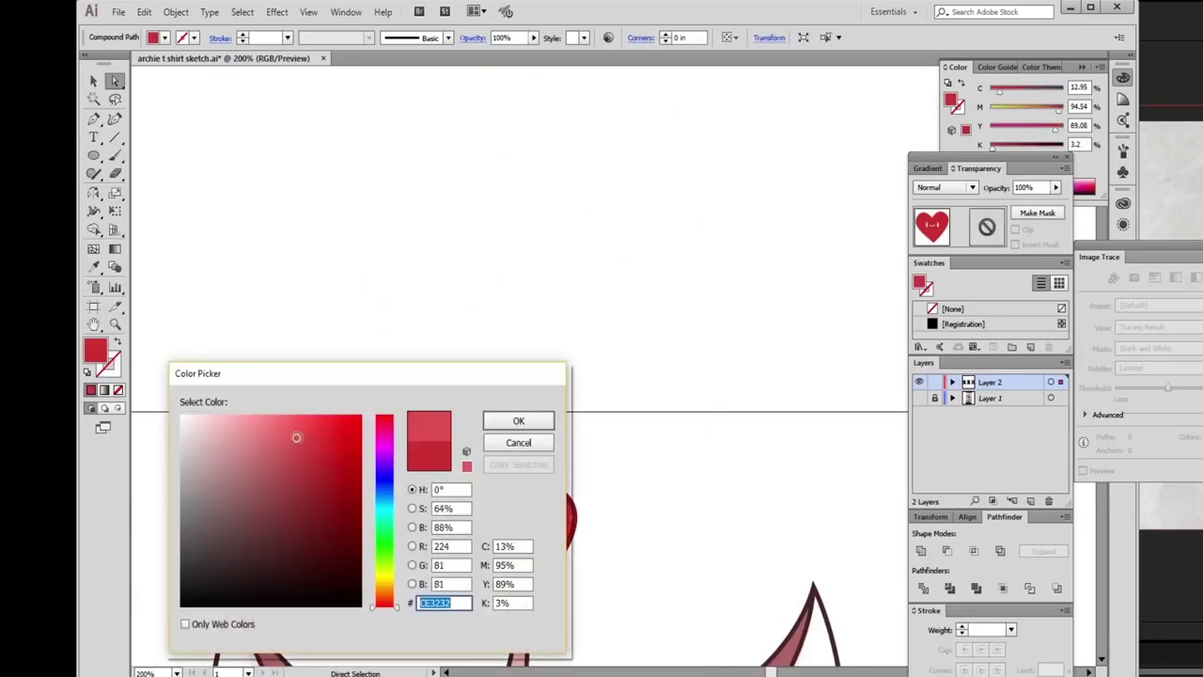
key(Return)
Try erasing the heart's lower left and right sides, undoing each stroke to keep it intact.
key(shift+e)
drag(451, 527, 473, 573)
key(ctrl+z)
drag(451, 531, 499, 562)
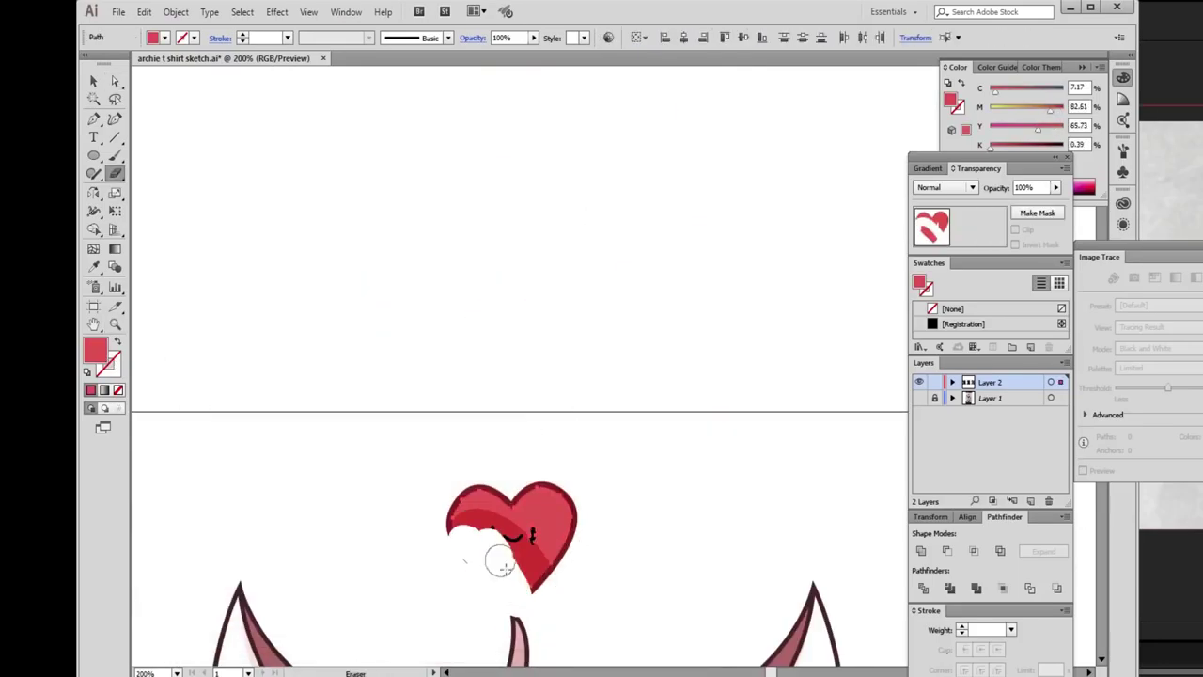
key(ctrl+z)
drag(577, 551, 537, 511)
key(ctrl+z)
key(ctrl+shift+a)
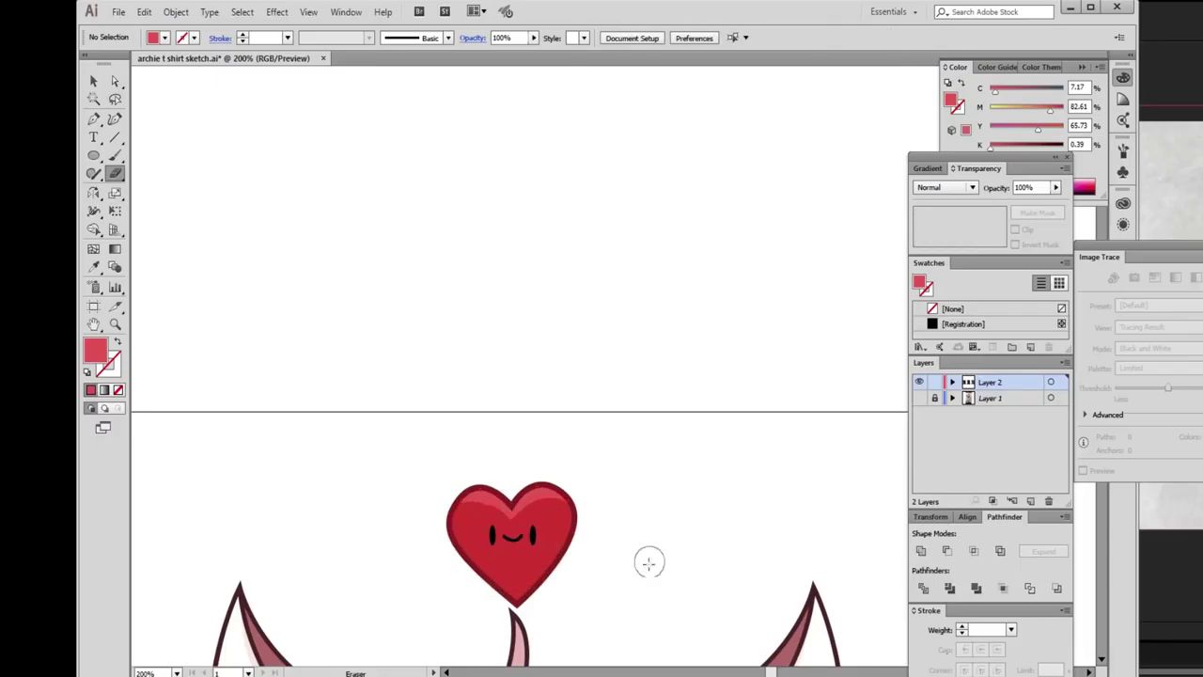
Set the current fill colour to white in the Color Picker.
scroll(649, 562, down, 2)
scroll(742, 569, down, 3)
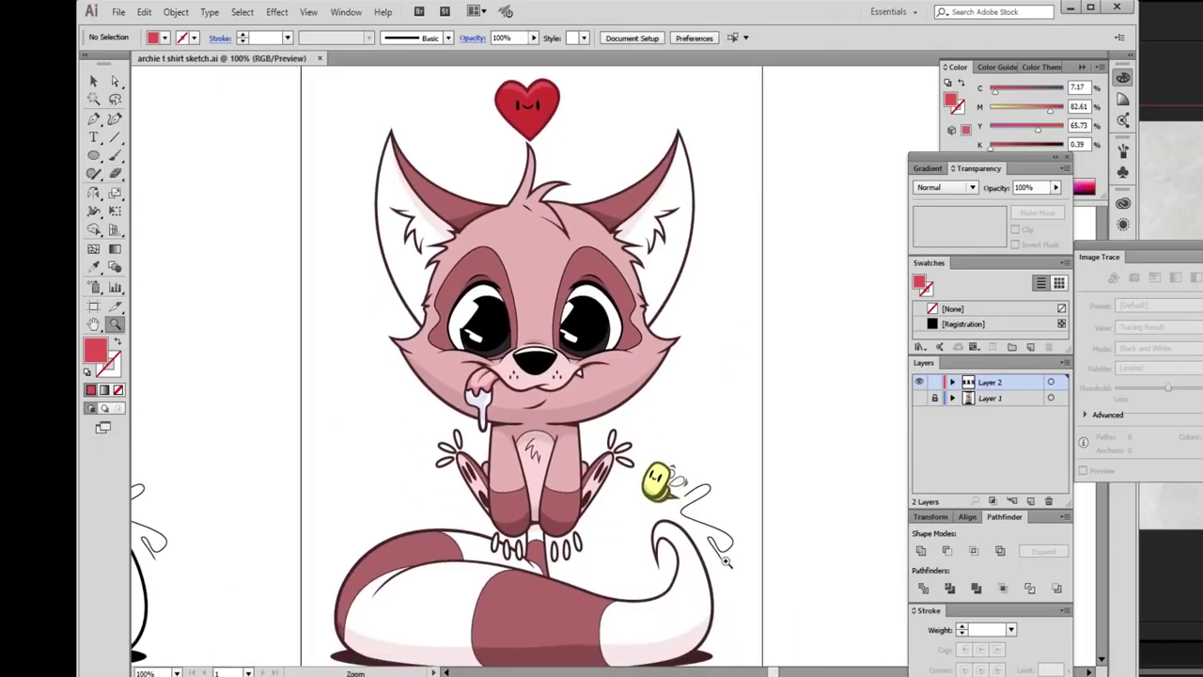
scroll(714, 418, down, 1)
scroll(658, 413, up, 1)
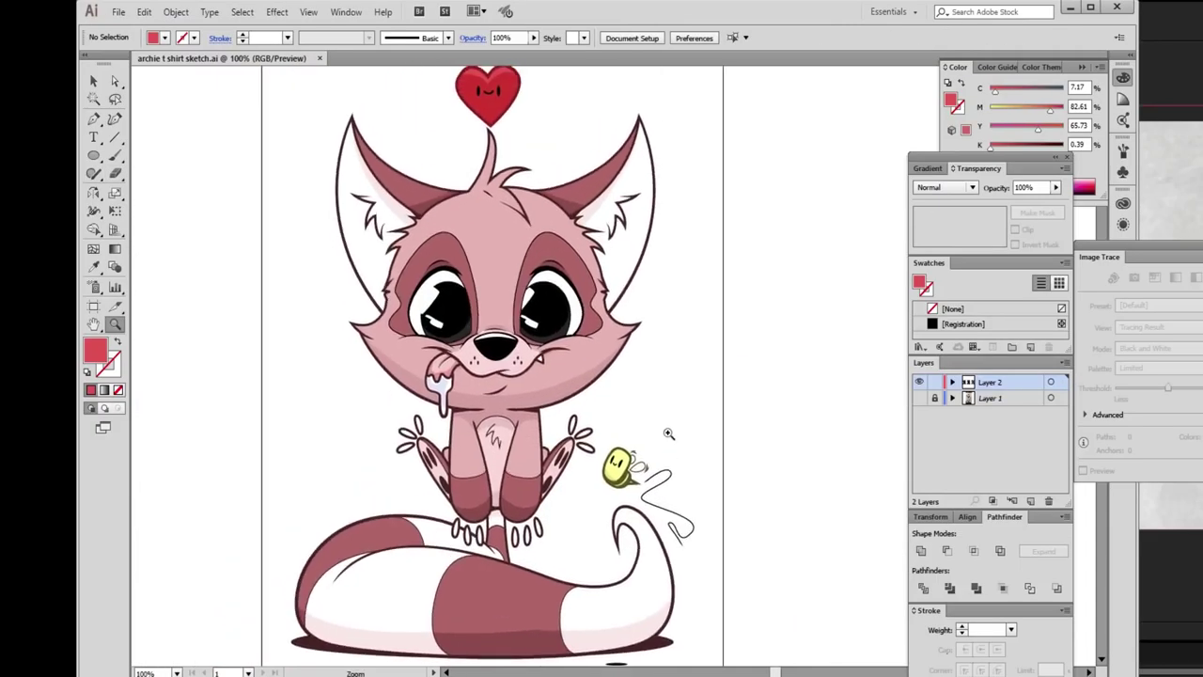
scroll(609, 406, up, 2)
scroll(609, 406, up, 2)
double_click(95, 351)
click(181, 414)
click(517, 422)
click(93, 156)
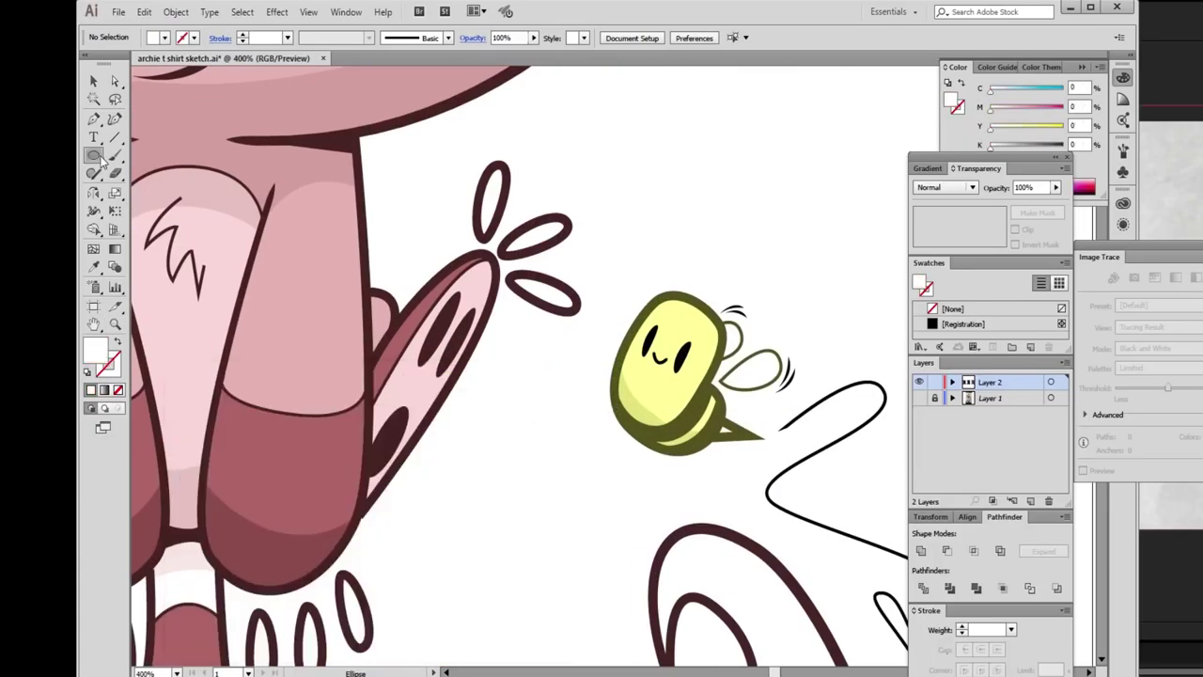
Zoom and pan to show the whole fox, tail and bee.
key(z)
scroll(757, 555, down, 2)
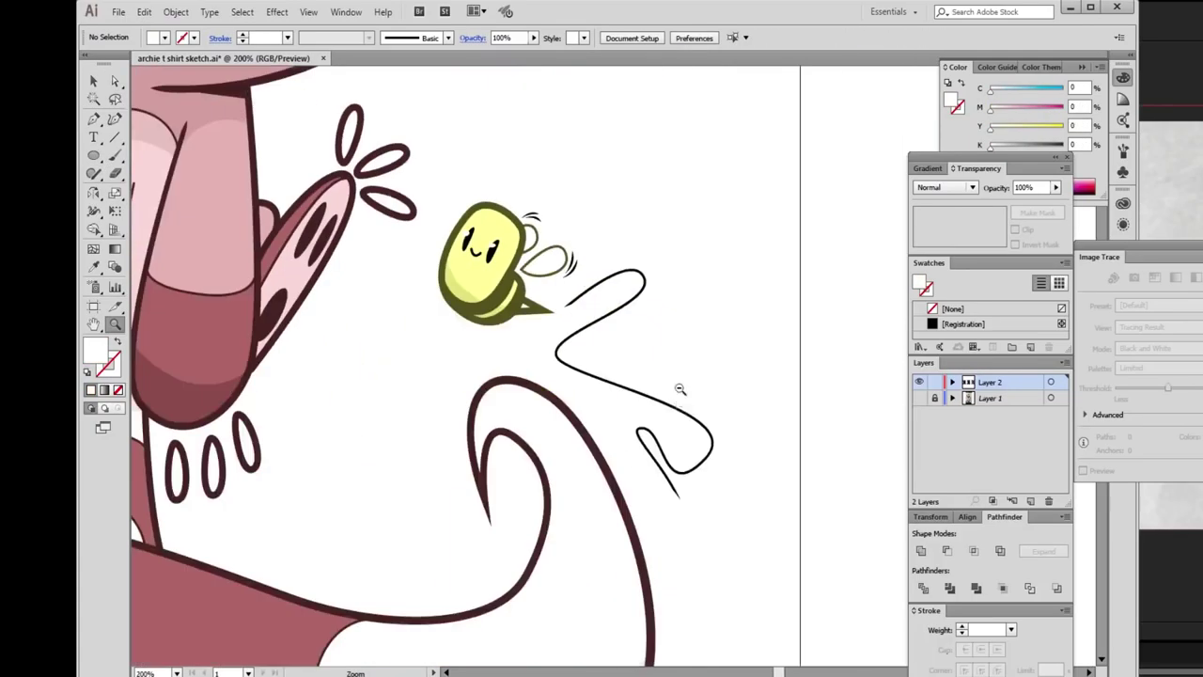
scroll(758, 554, down, 2)
drag(667, 526, 735, 534)
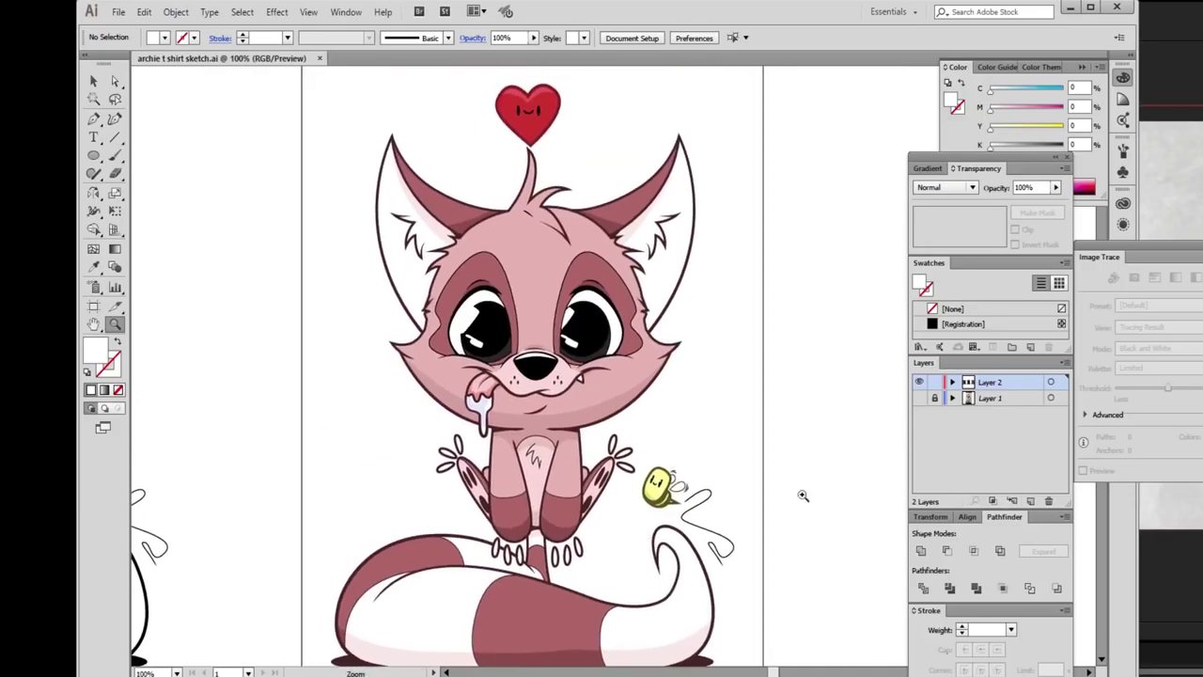
scroll(802, 495, down, 1)
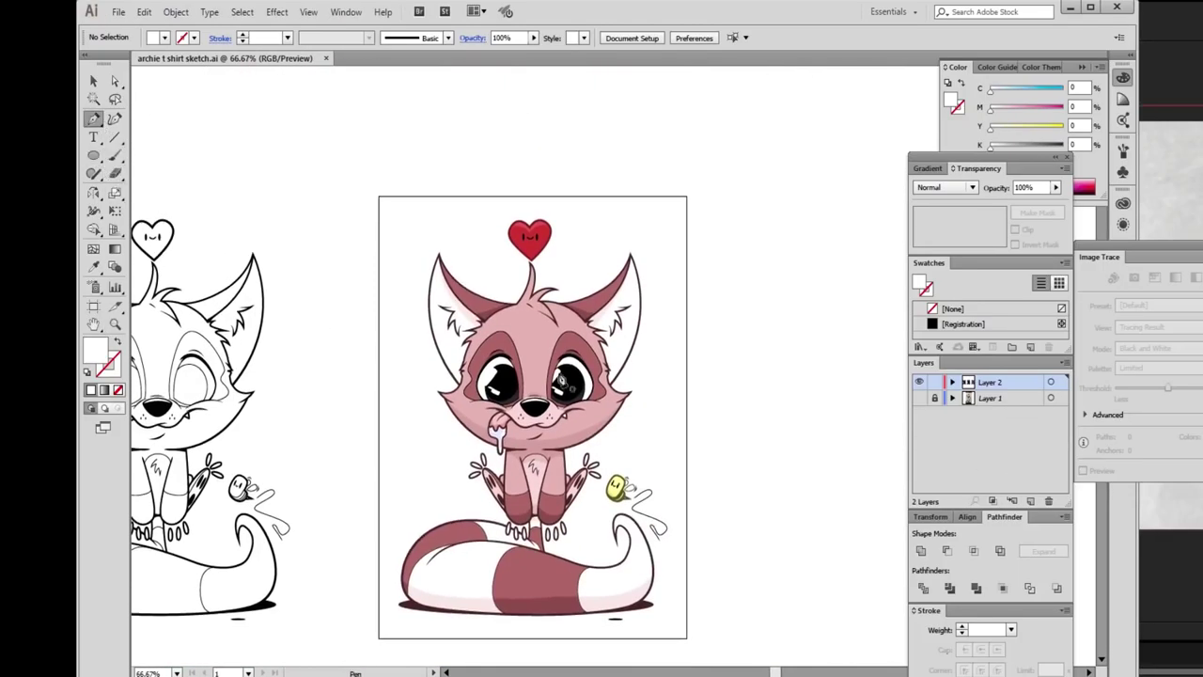
Pen-draw a curved egg-shaped outline around the fox.
drag(560, 264, 606, 267)
drag(647, 430, 654, 508)
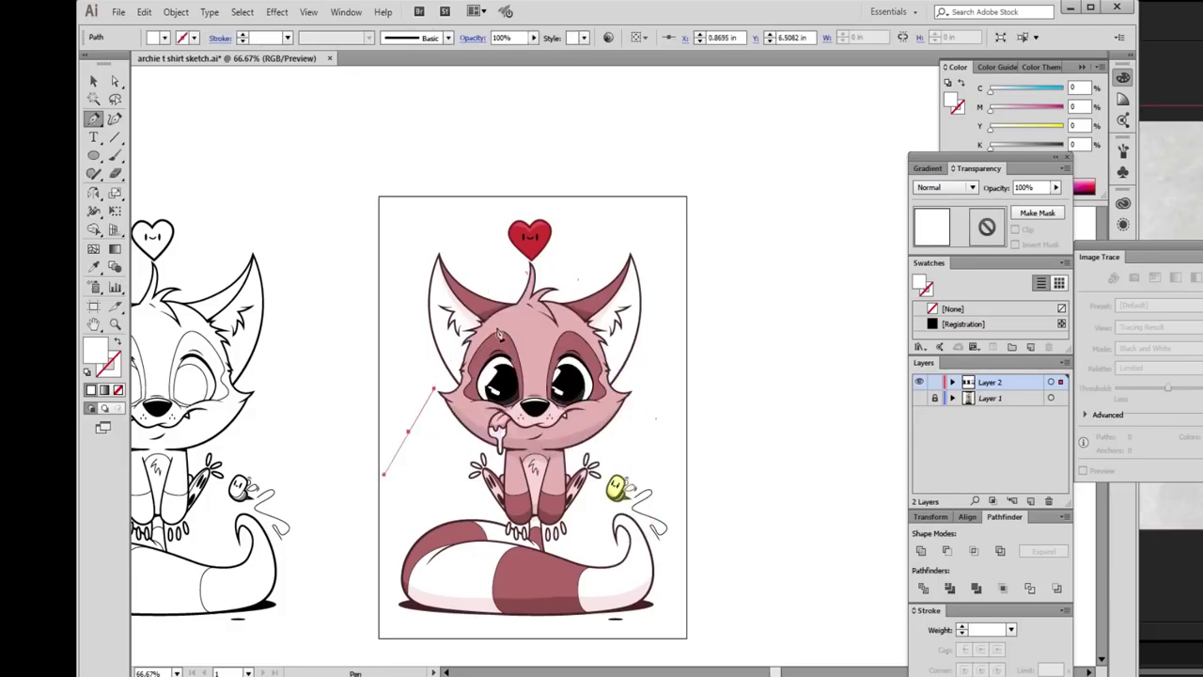
drag(524, 567, 465, 566)
drag(402, 414, 404, 349)
Send the egg shape to the very back and sample the fox's pink into it.
click(560, 264)
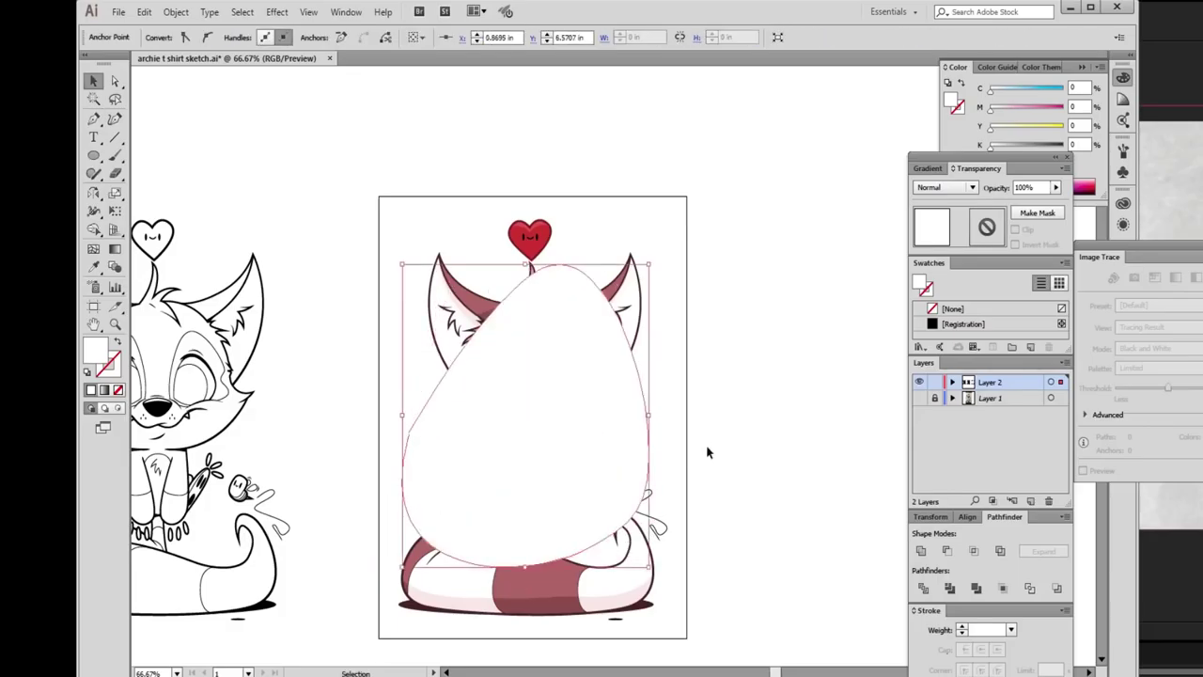
key(v)
key(ctrl+shift+bracketleft)
key(i)
click(577, 421)
Change the egg's fill to a light cyan blue in the Color Picker.
double_click(103, 355)
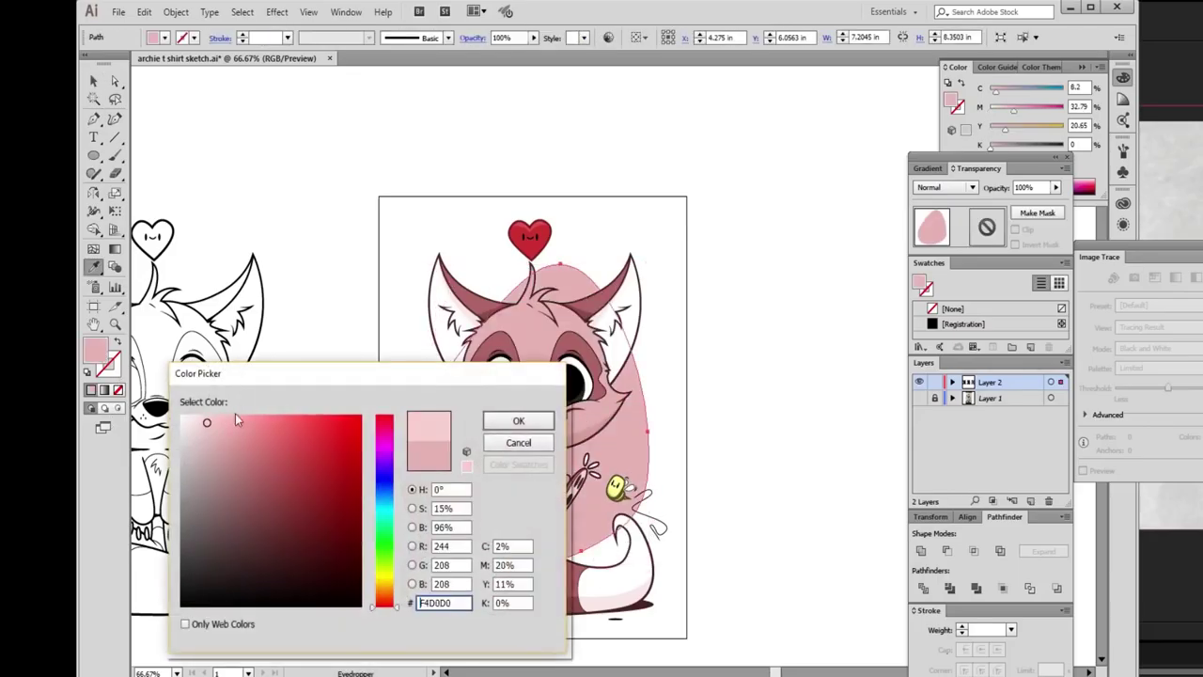
click(499, 419)
double_click(103, 356)
click(384, 502)
click(532, 422)
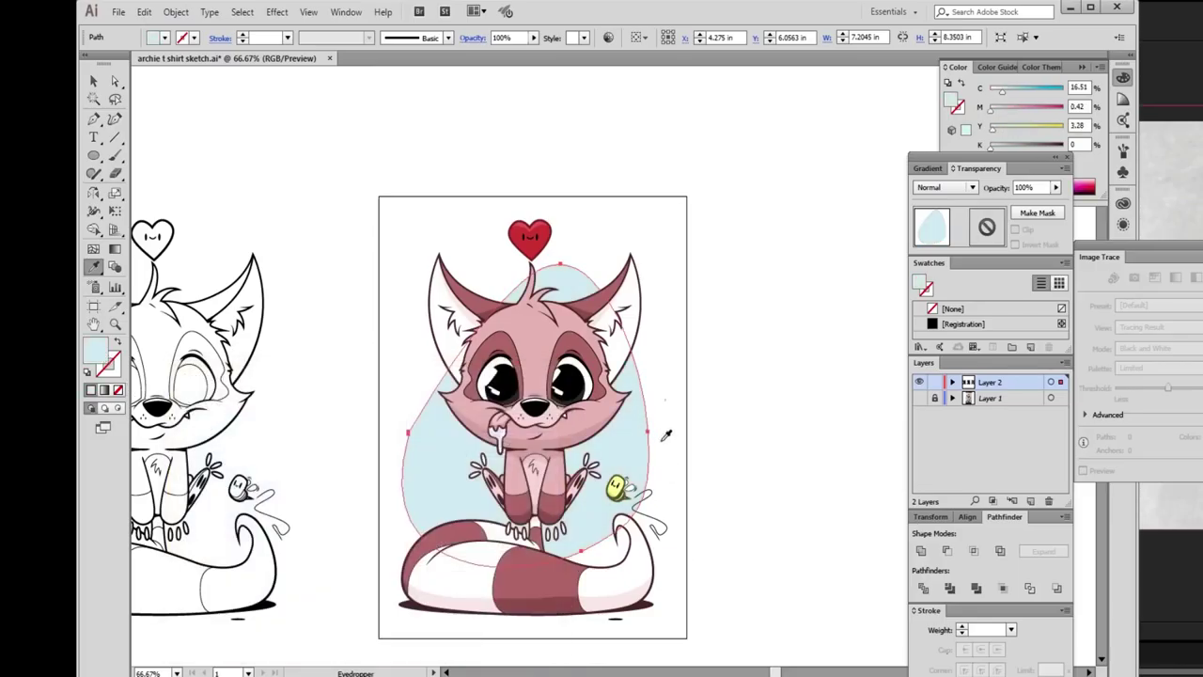
Remove the blue egg shape.
click(704, 328)
key(ctrl+1)
scroll(701, 493, up, 1)
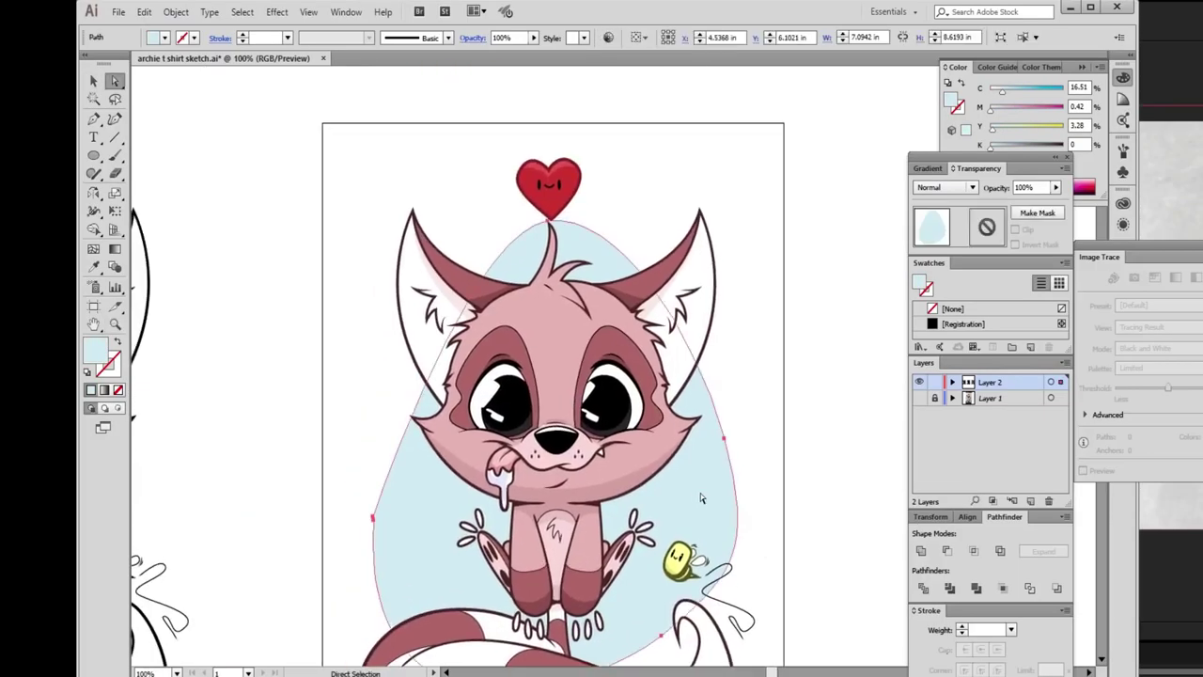
Start a new pen shape above the head, zigzagging down the fox's right side.
key(p)
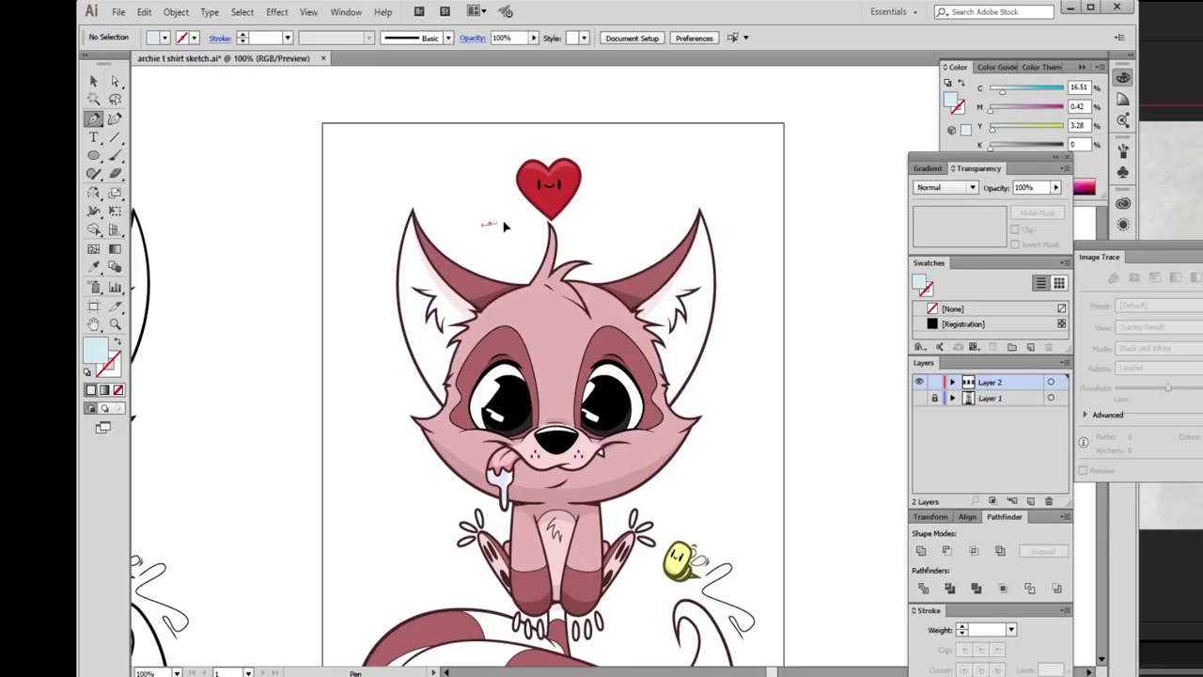
click(490, 224)
click(743, 285)
click(672, 359)
click(738, 394)
click(665, 433)
click(756, 487)
click(677, 521)
click(780, 596)
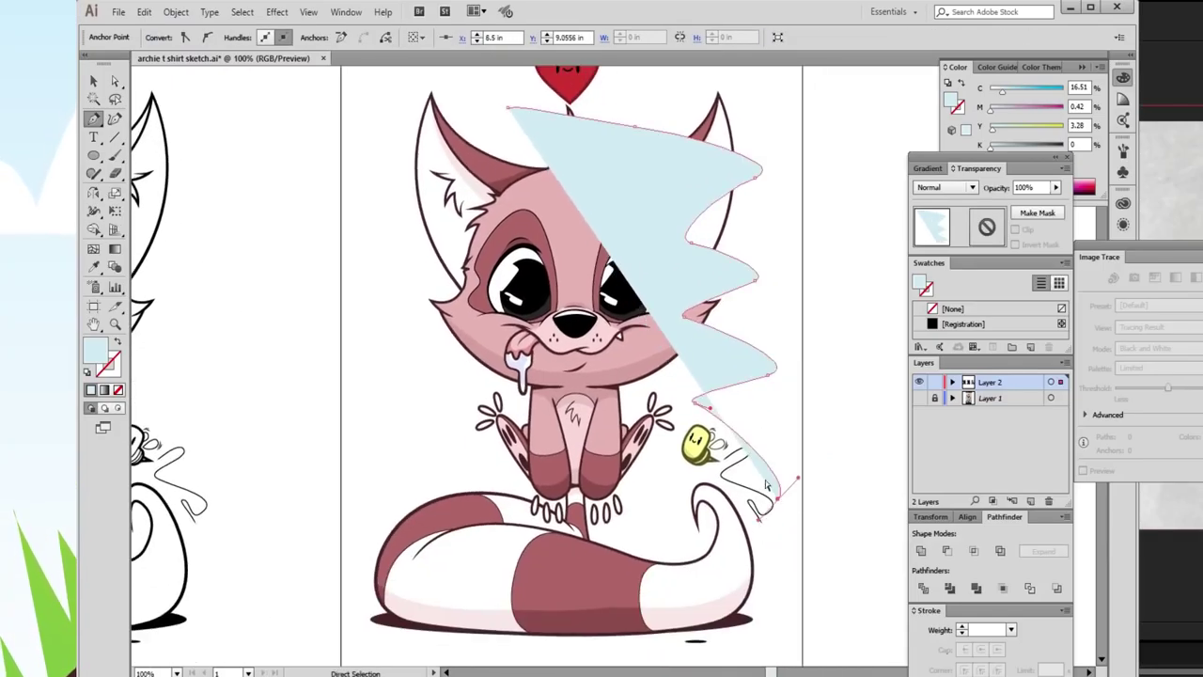
click(782, 536)
Continue the zigzag edge up the left side and close the wavy shape at the top.
drag(365, 519, 423, 499)
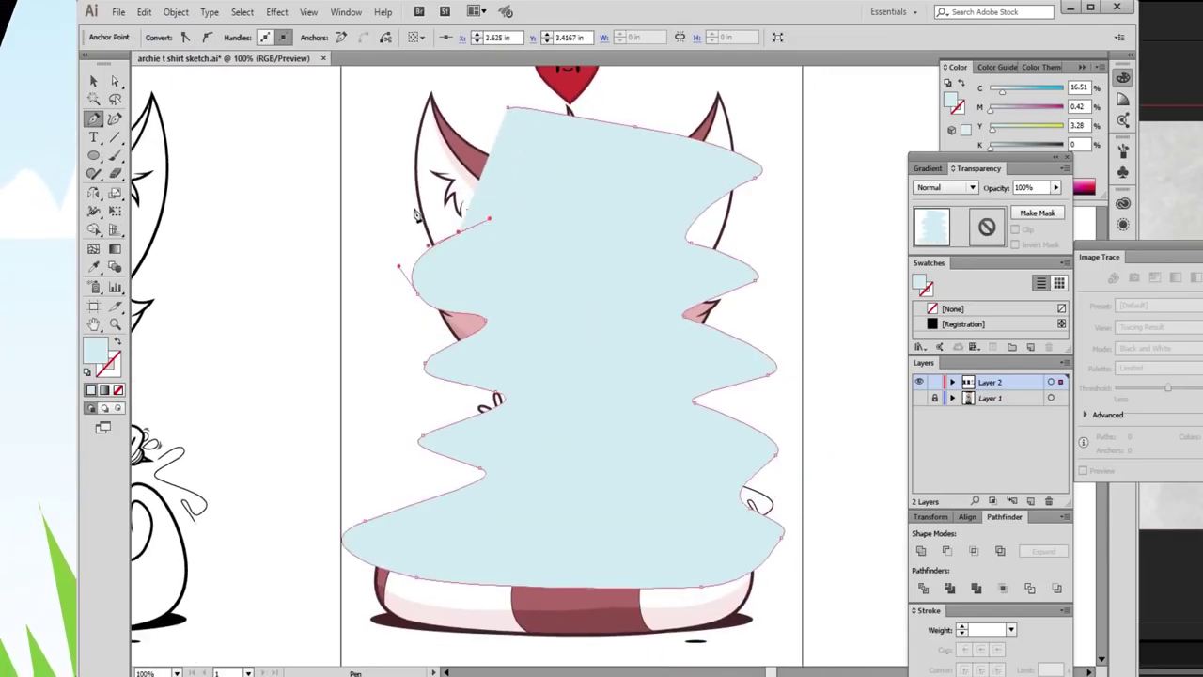
click(379, 250)
click(446, 202)
click(388, 174)
click(508, 108)
key(v)
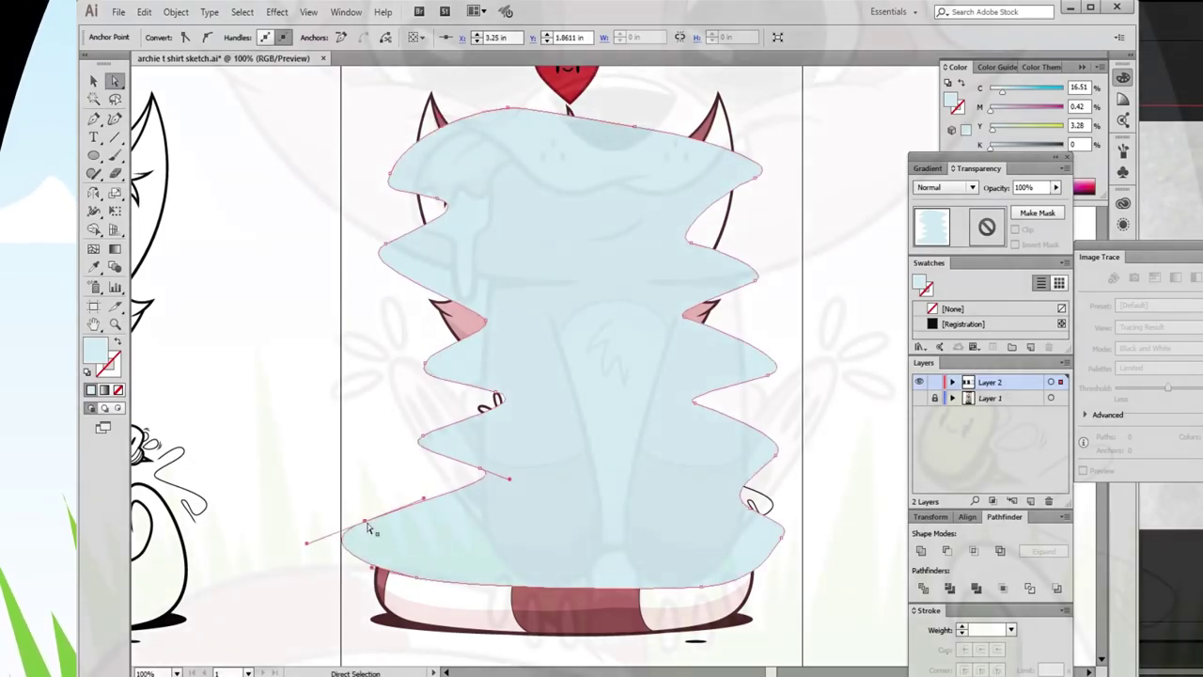